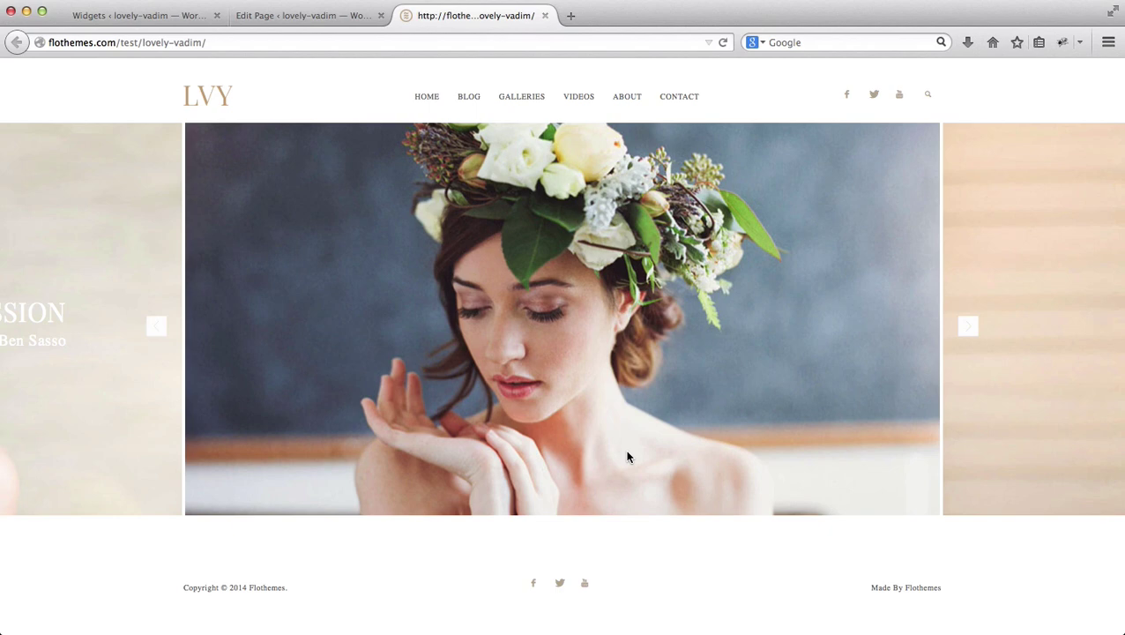
Step: Enable the full width page sidebar above the footer in the Home page's settings
key("ctrl+Tab")
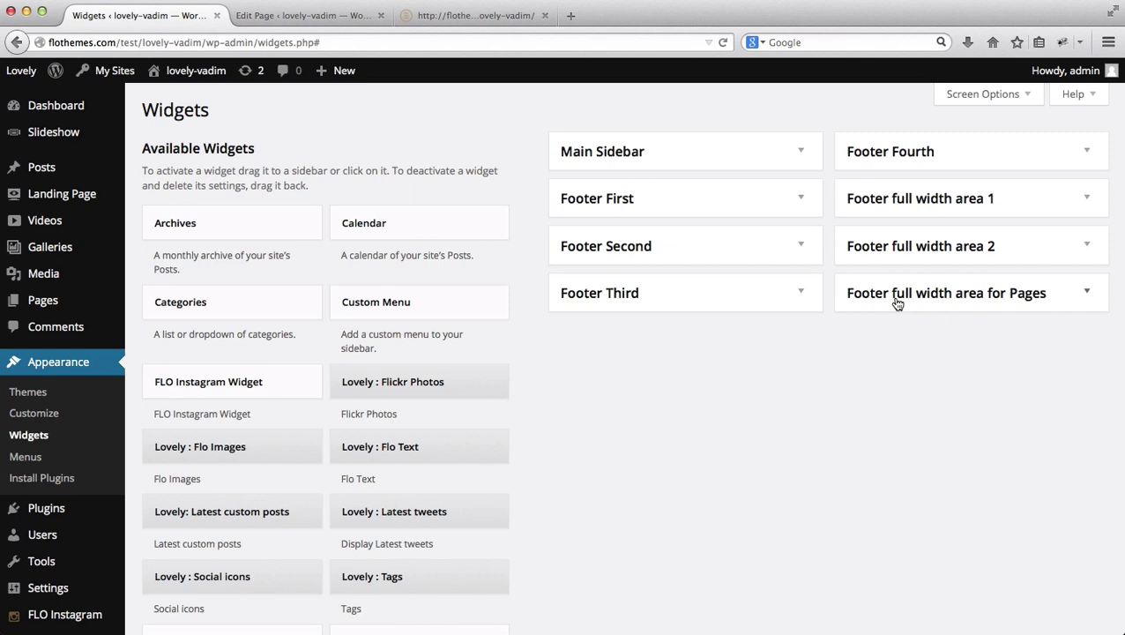
key("ctrl+Tab")
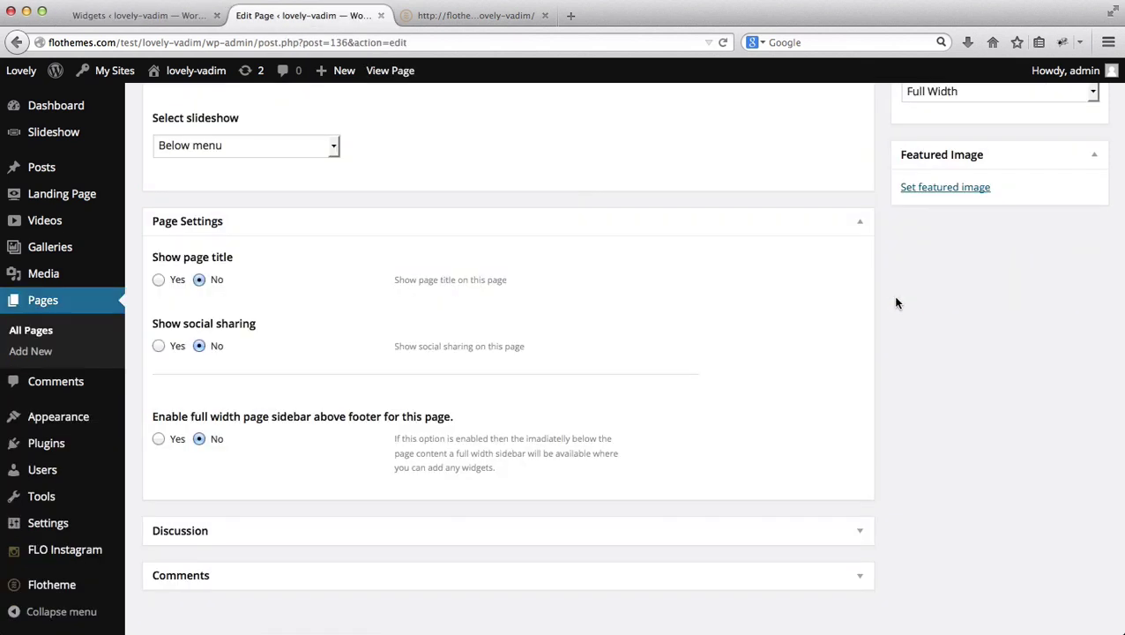
left_click(162, 440)
scroll(162, 445, "up", 3)
scroll(189, 372, "up", 5)
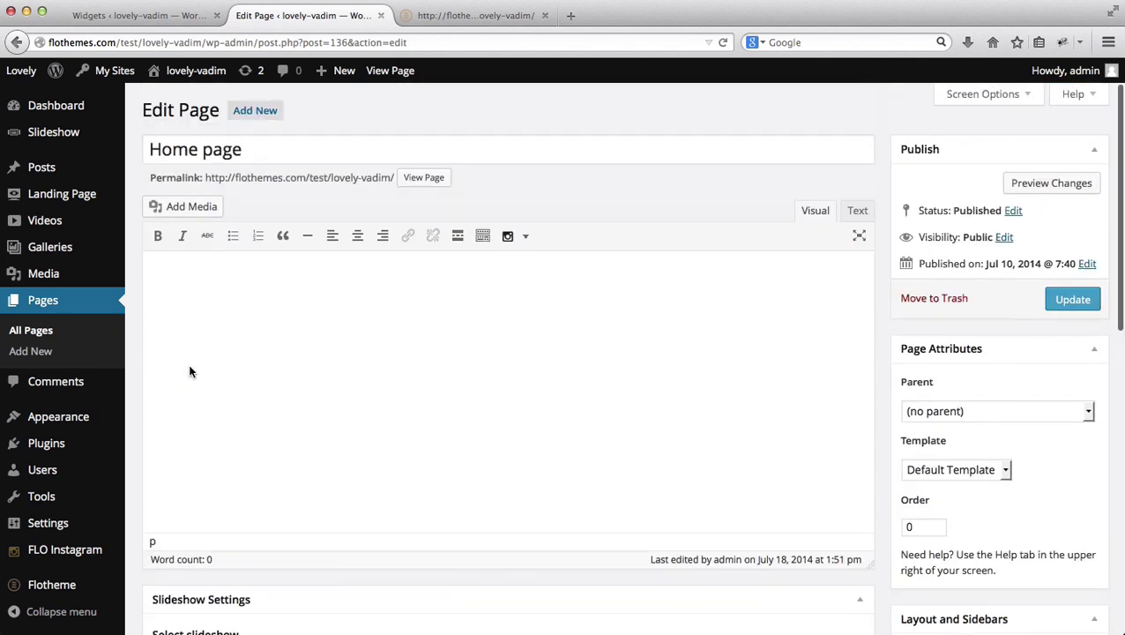
scroll(253, 151, "down", 10)
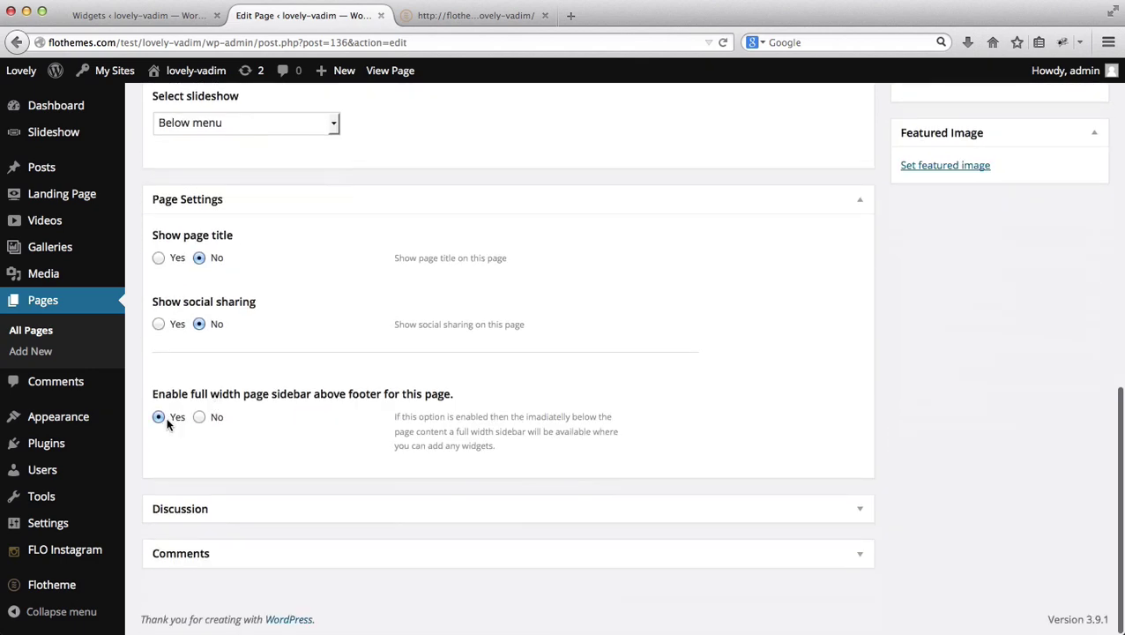
Step: Add the Lovely : Flo Text widget to the Footer full width area for Pages
key("ctrl+shift+Tab")
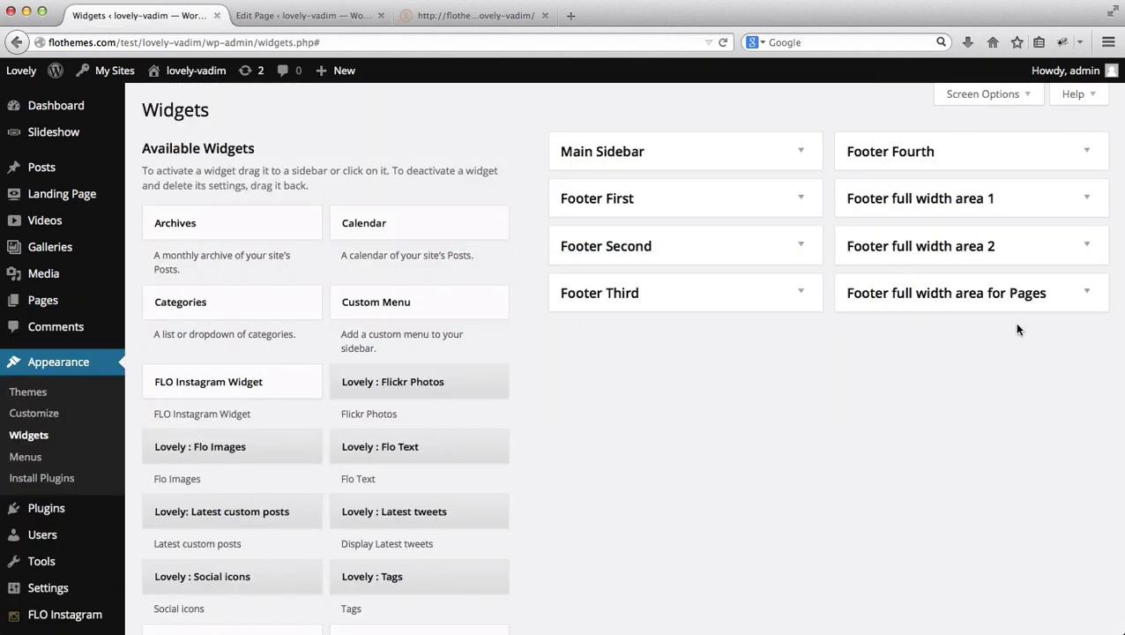
left_click(1087, 294)
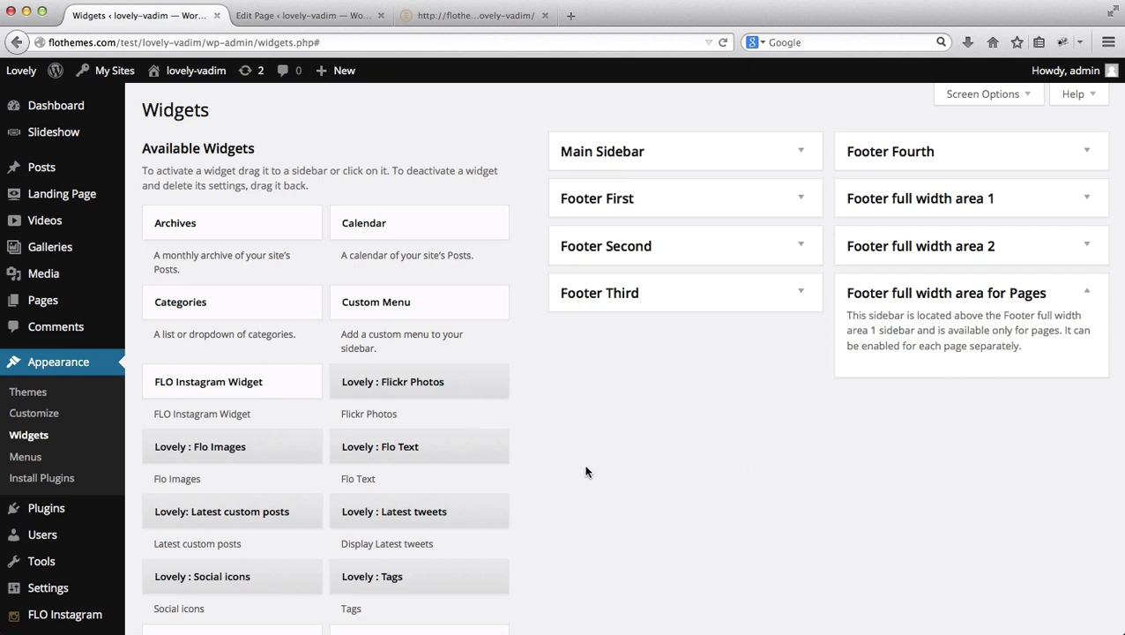
left_click_drag(388, 455, 927, 368)
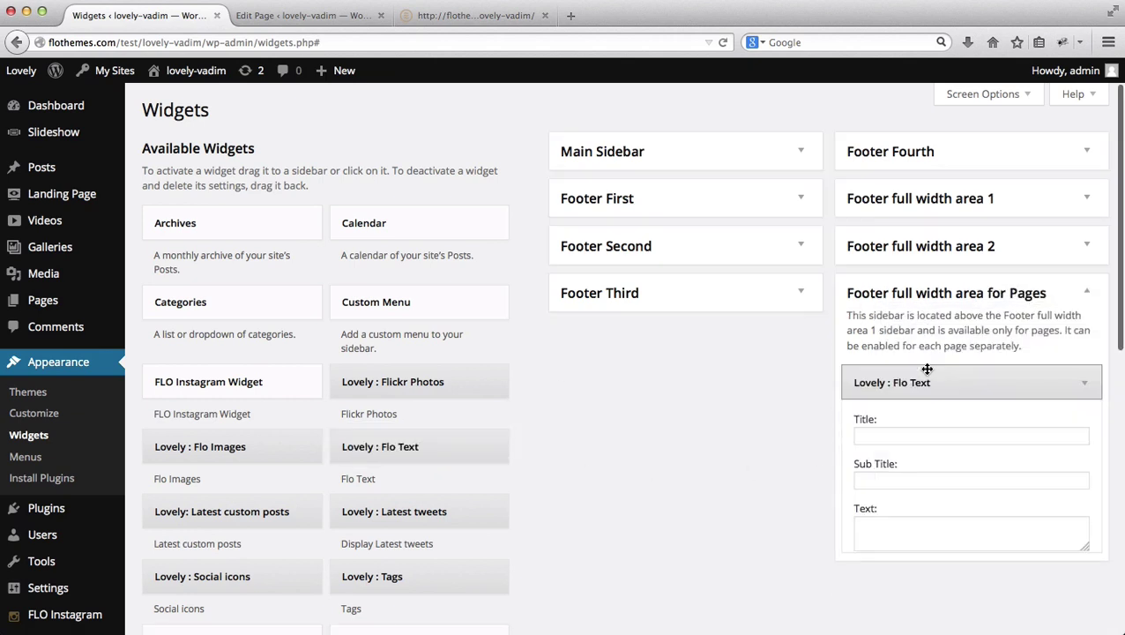
Step: Give the Flo Text widget the title "Welcome to my Website", sub title "hope you enjoy it" and the copied Lorem Ipsum paragraph, and save it
left_click(891, 432)
type("W")
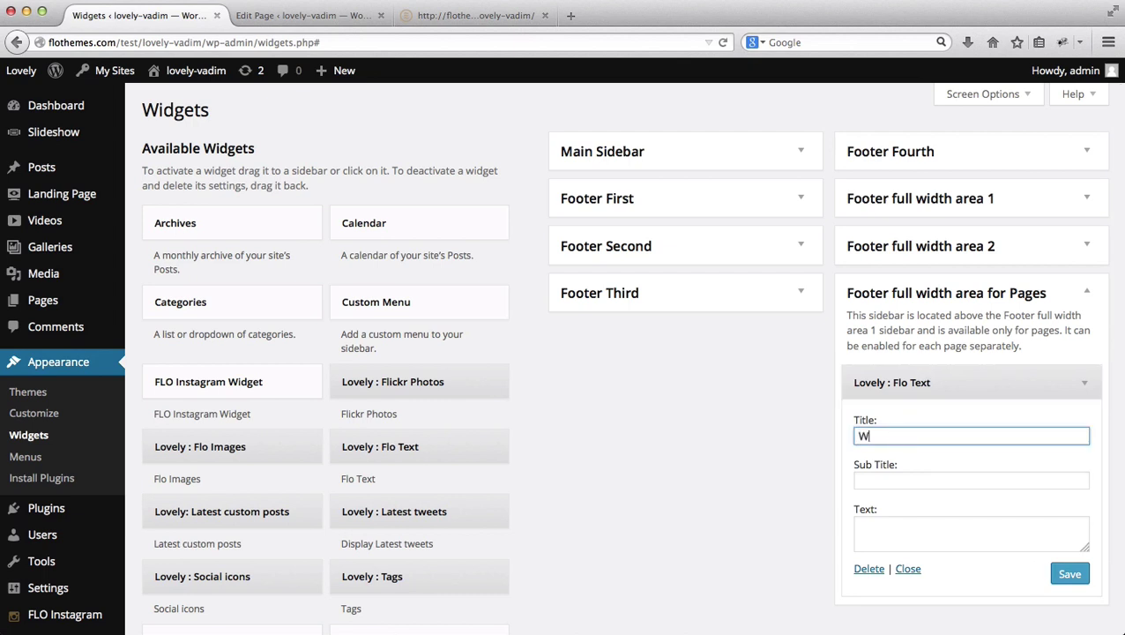
type("elcome to my Website")
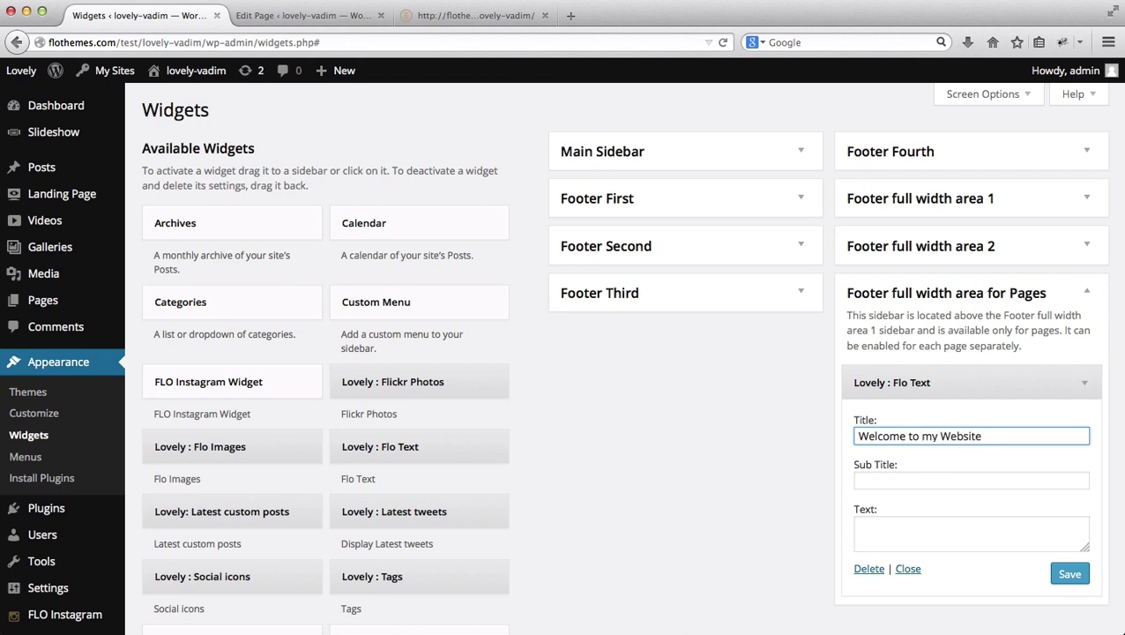
left_click(927, 480)
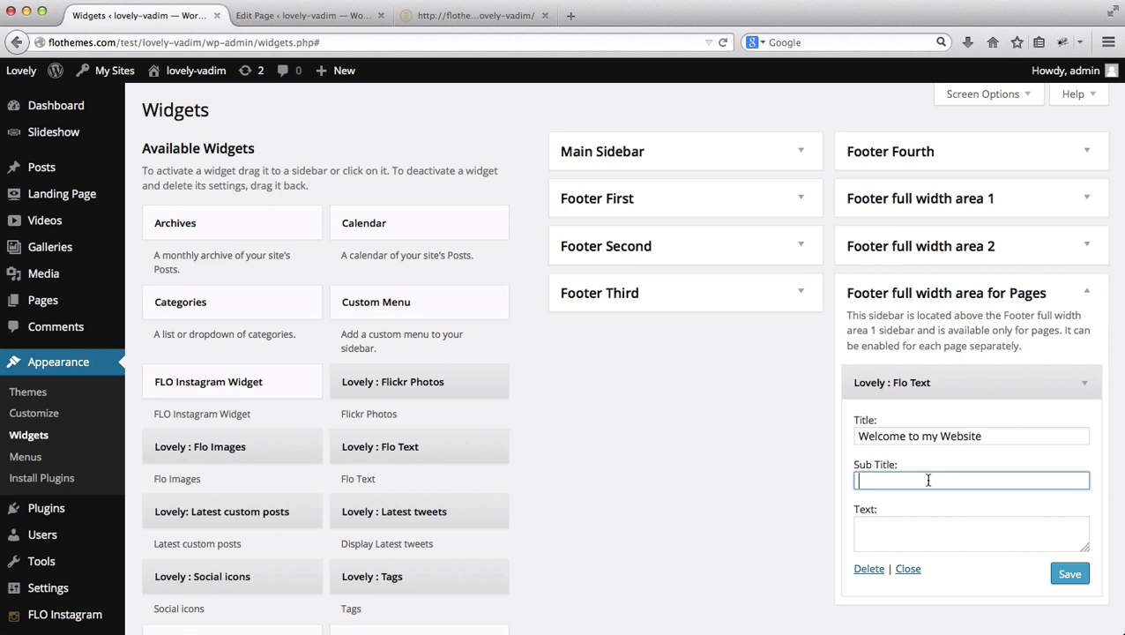
type("hope you enjoy it")
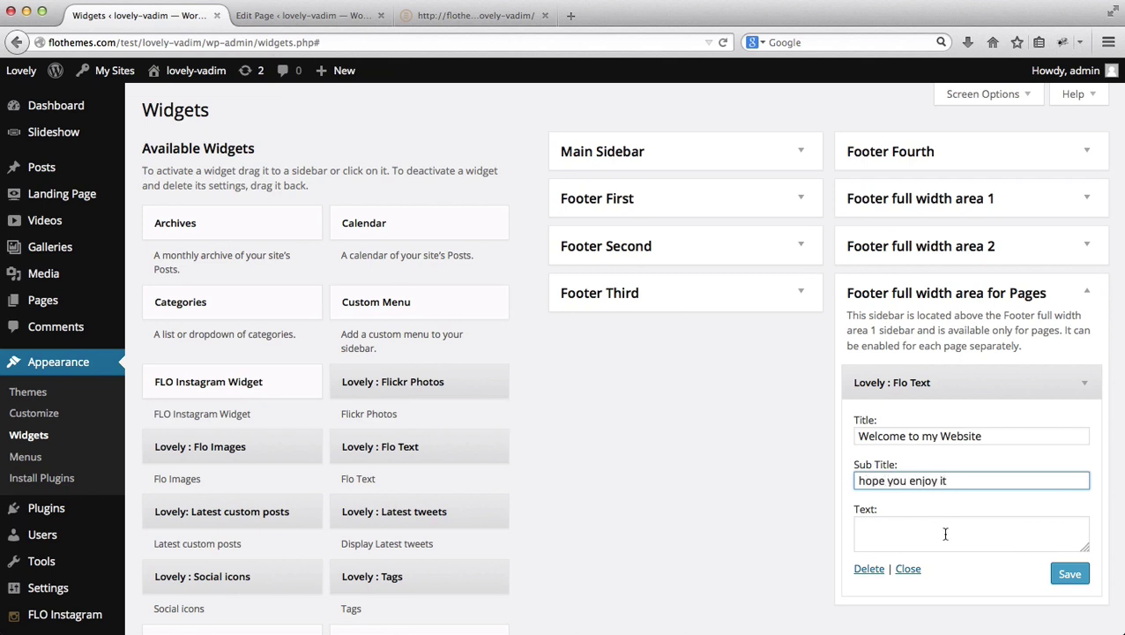
left_click(945, 534)
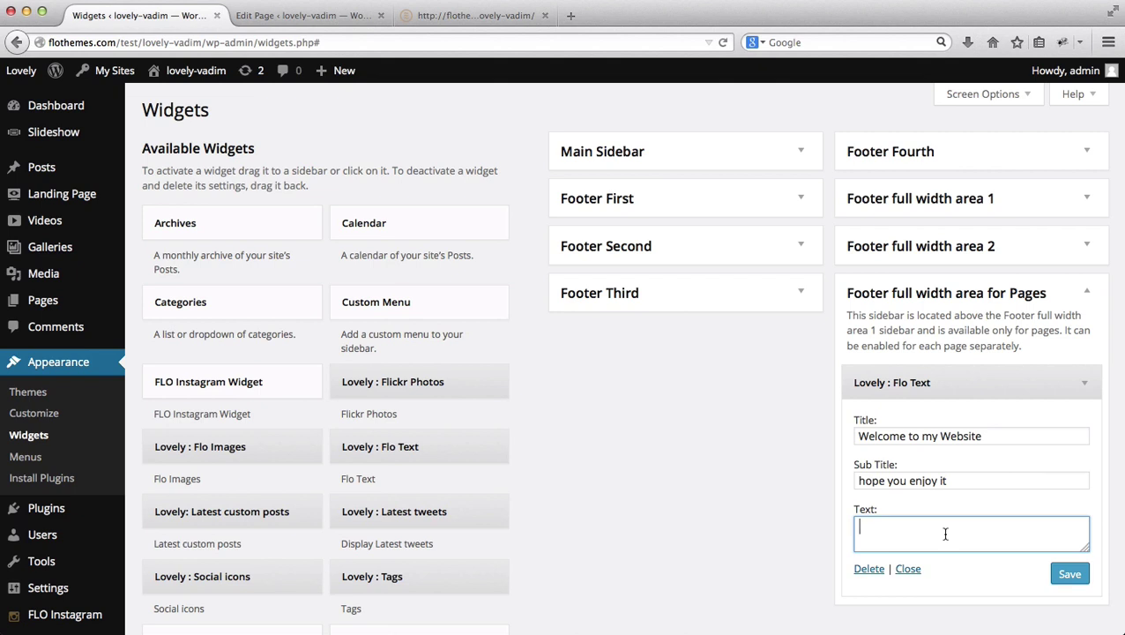
key("super+v")
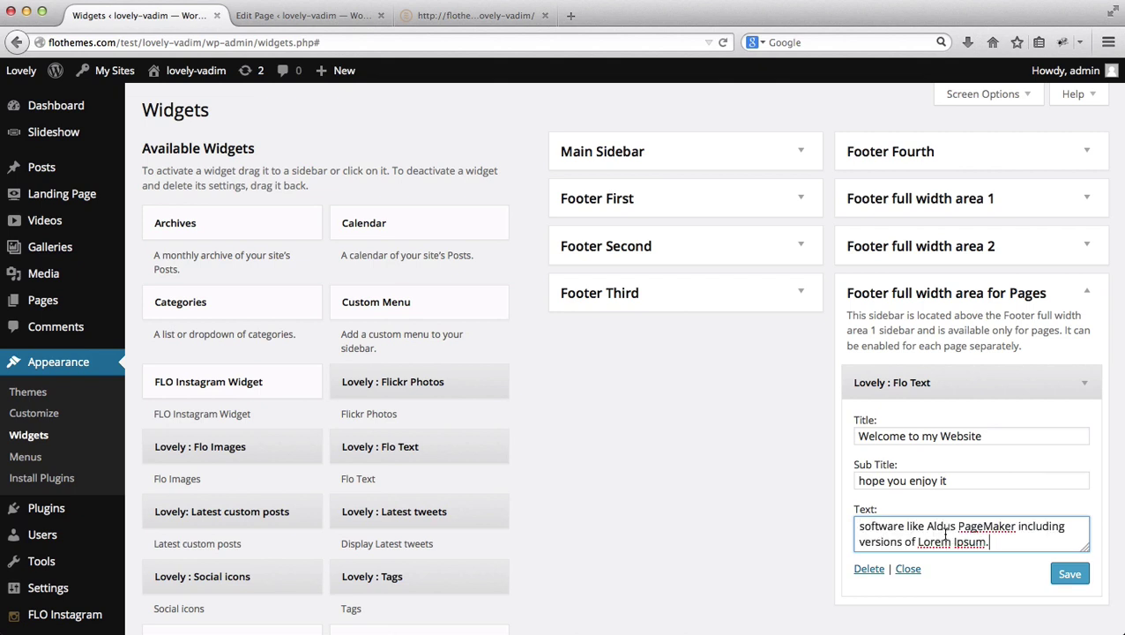
left_click(1068, 574)
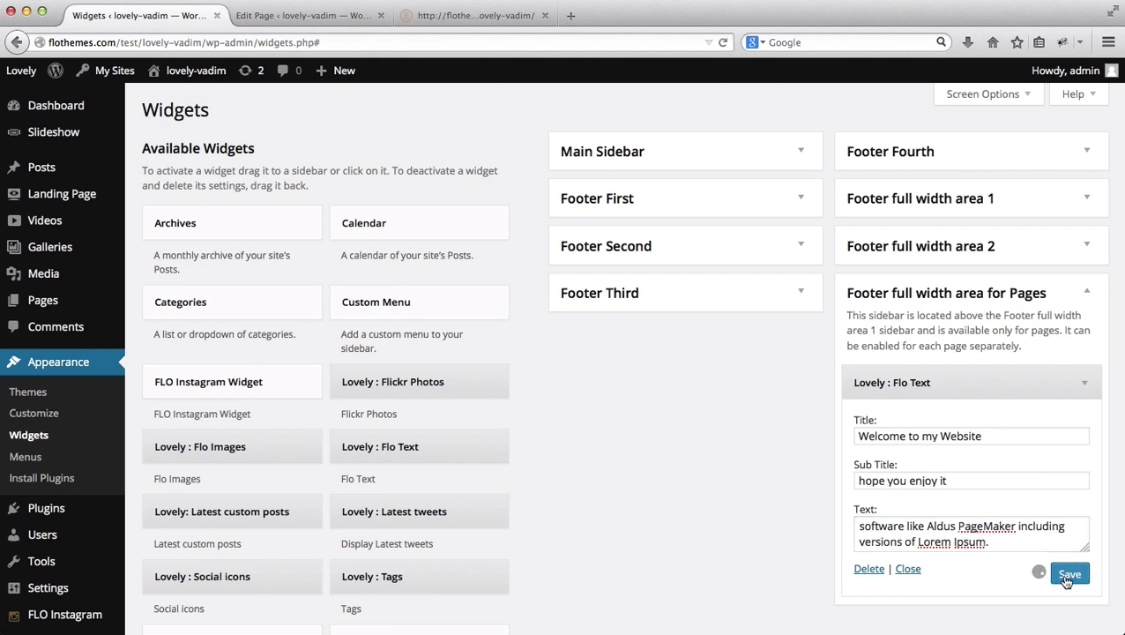
Step: Update the Home page to save its enabled sidebar setting
key("ctrl+Tab")
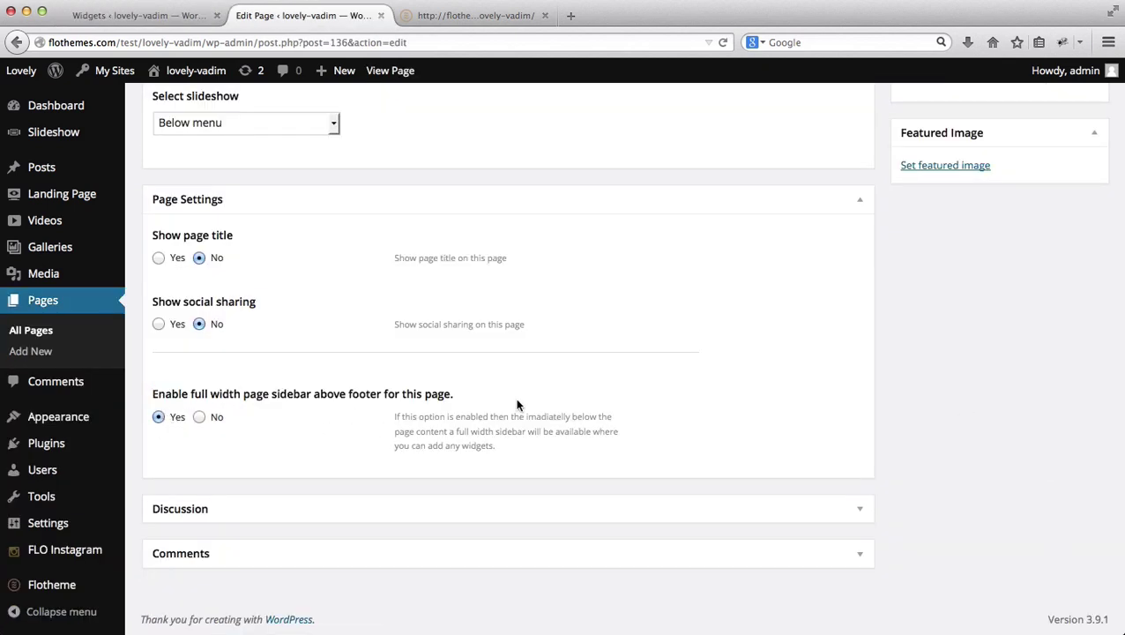
scroll(517, 404, "up", 10)
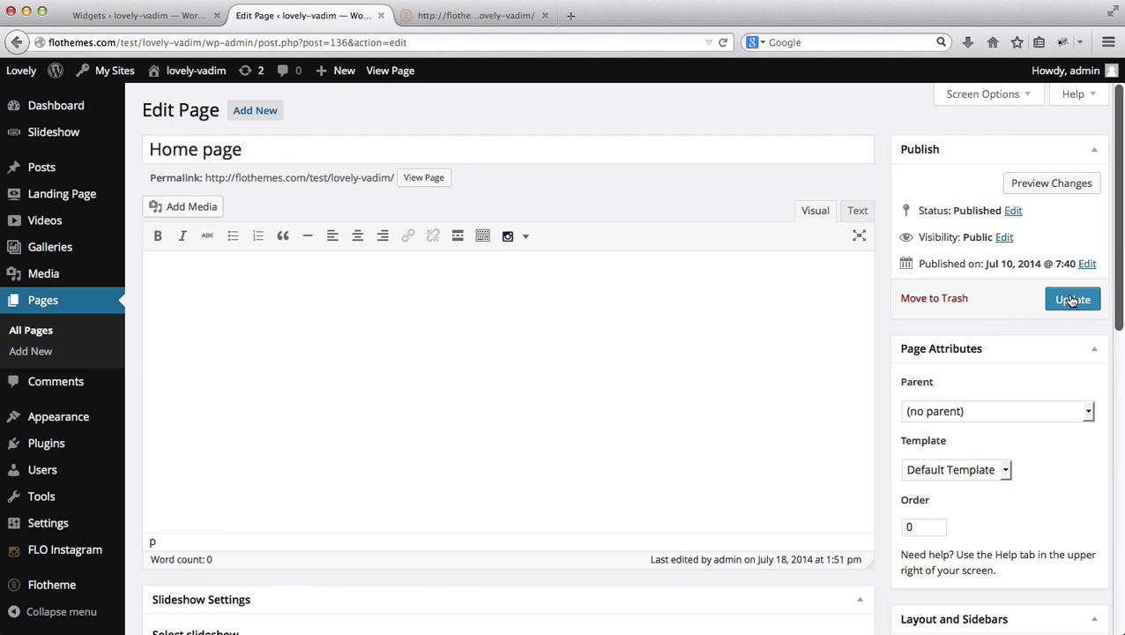
left_click(1071, 301)
Step: Reload the live site's home page and check the text widget area below the slideshow
key("ctrl+Tab")
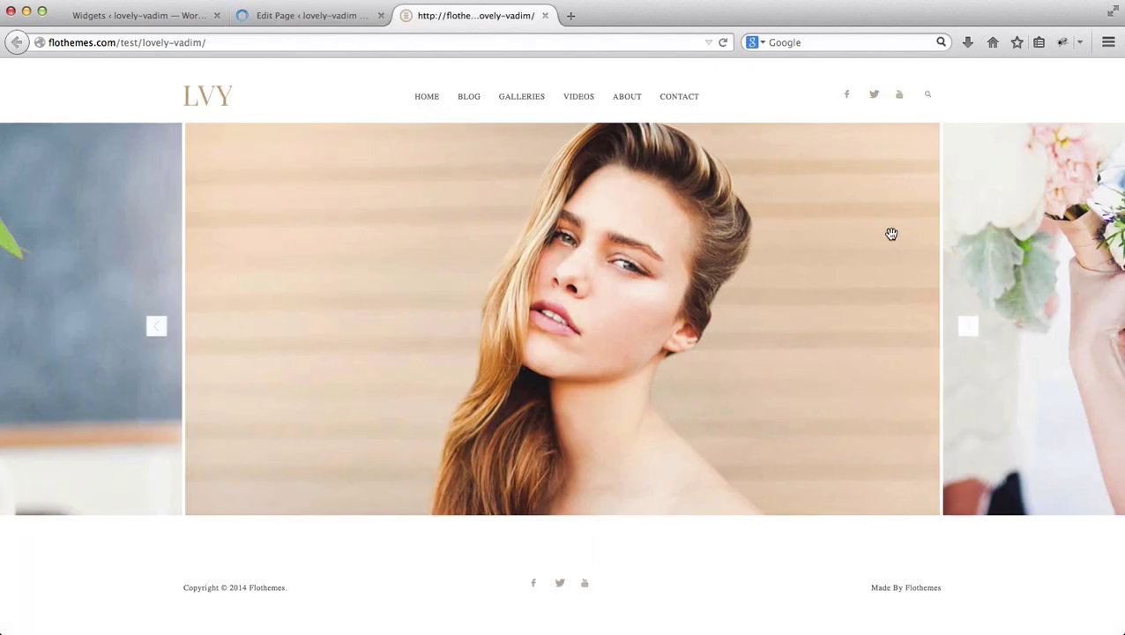
key("super+r")
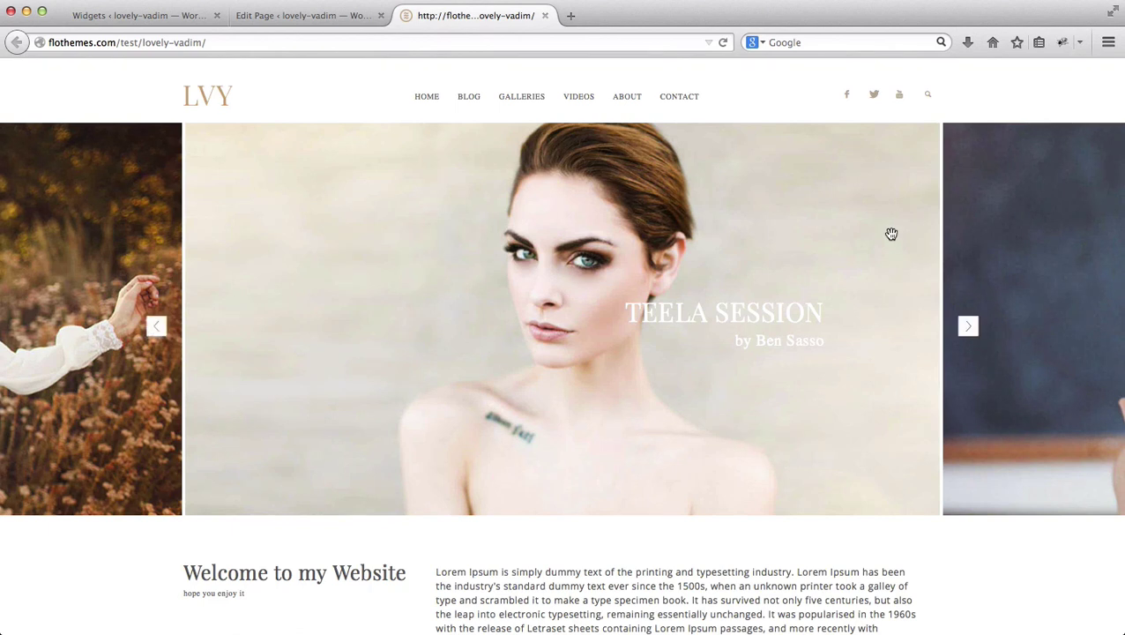
scroll(891, 233, "down", 3)
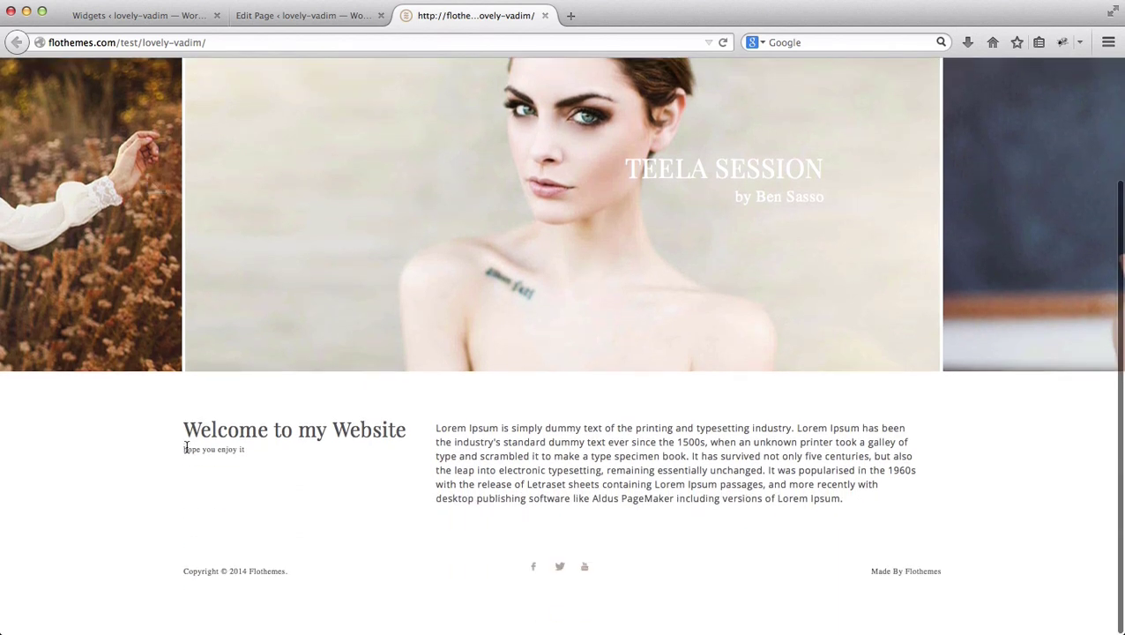
double_click(554, 459)
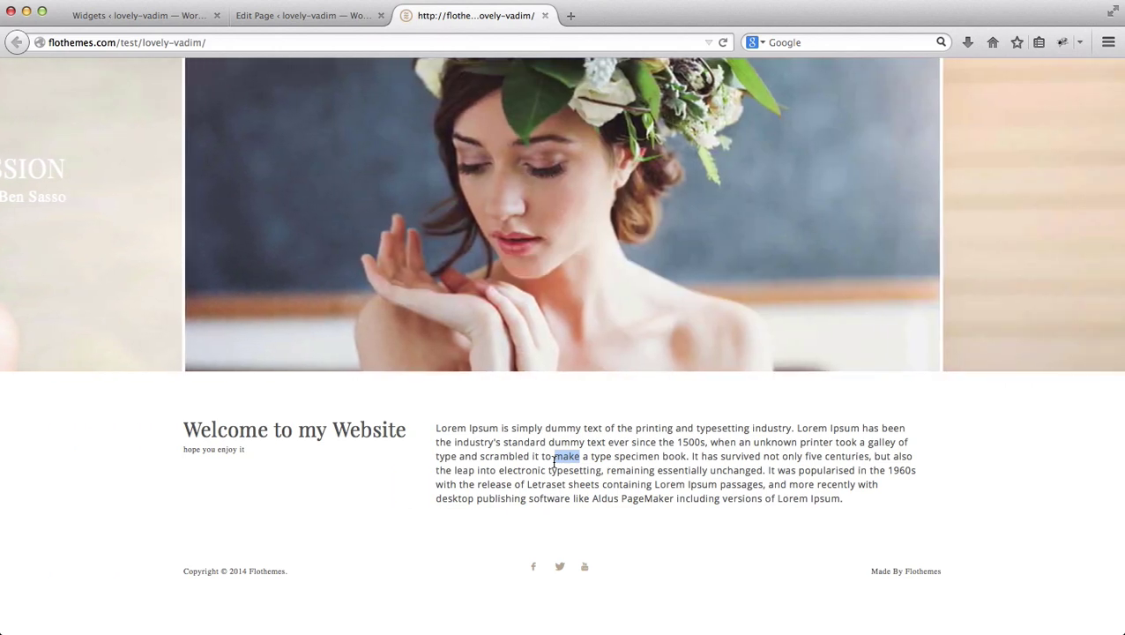
Step: Open the Flotheme typography settings separately and examine the font options for the Flo Text and Flo Images widgets
key("super+1")
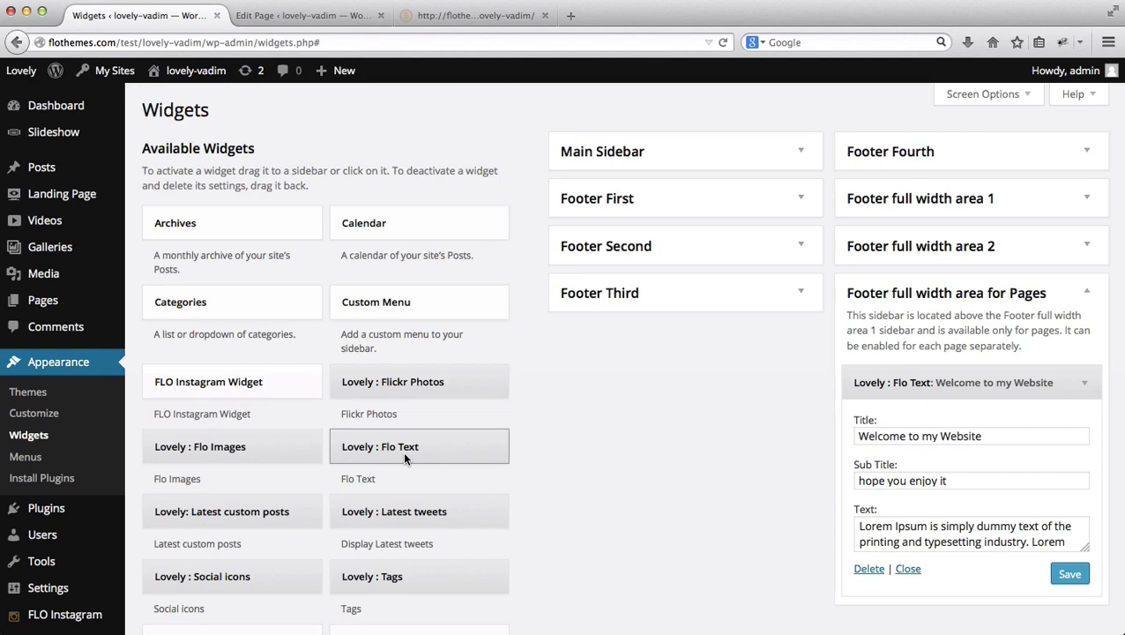
scroll(207, 438, "down", 2)
scroll(207, 438, "down", 2)
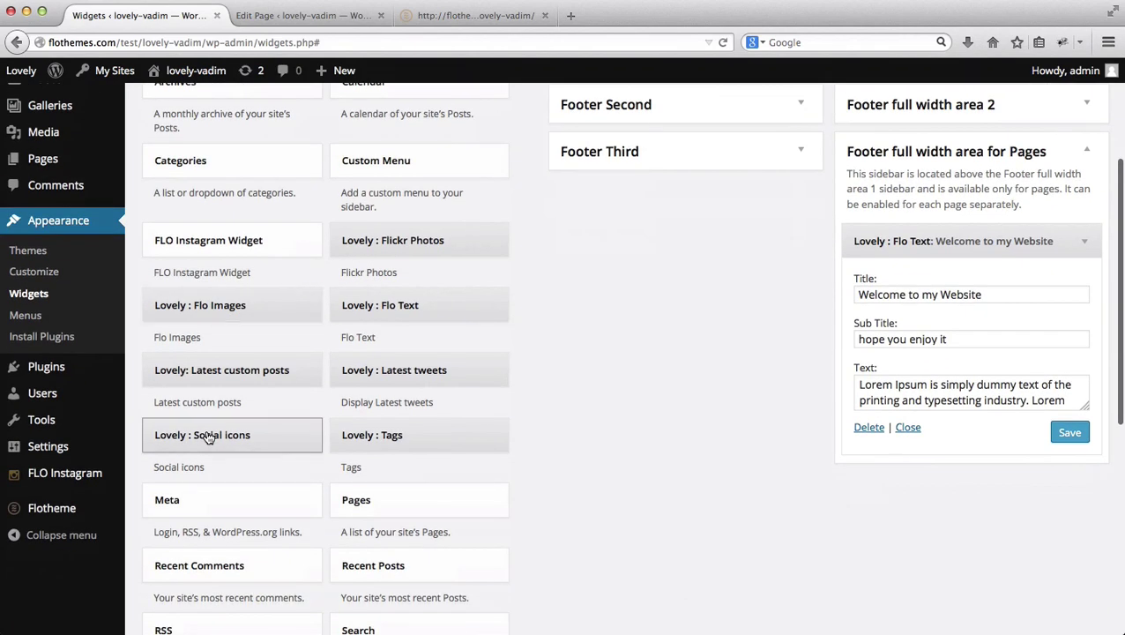
mouse_move(77, 509)
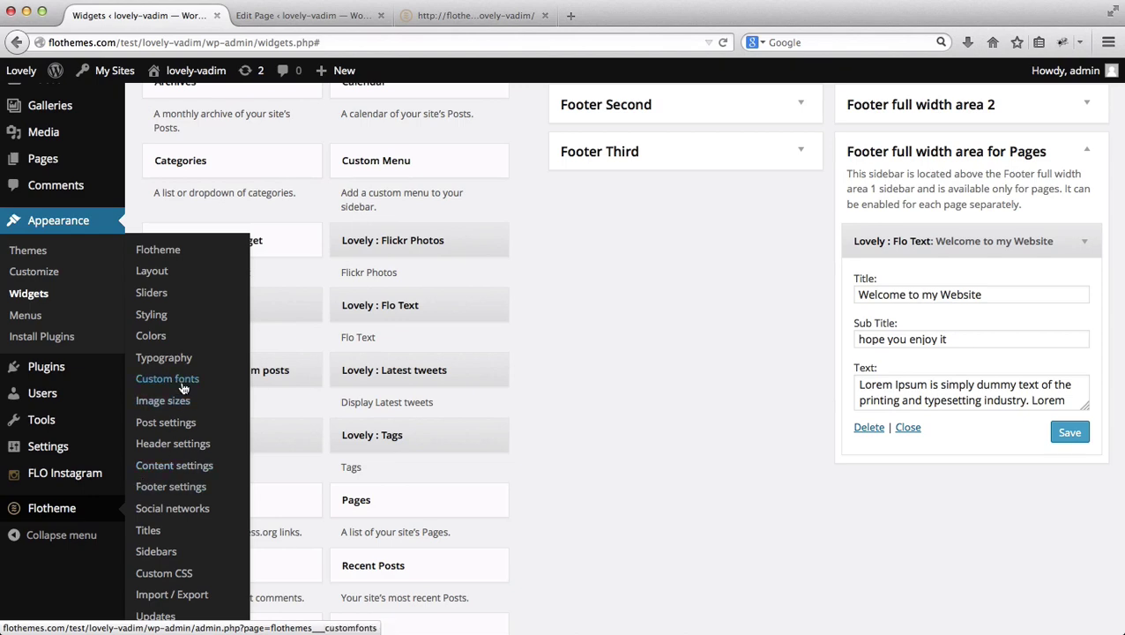
middle_click(161, 360)
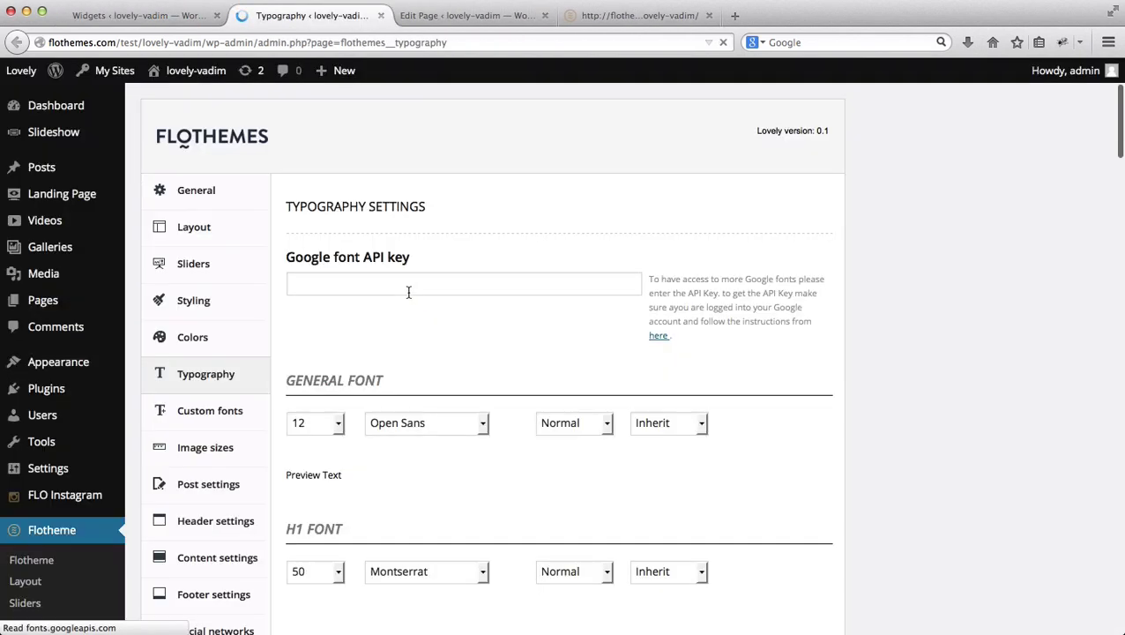
scroll(428, 302, "down", 20)
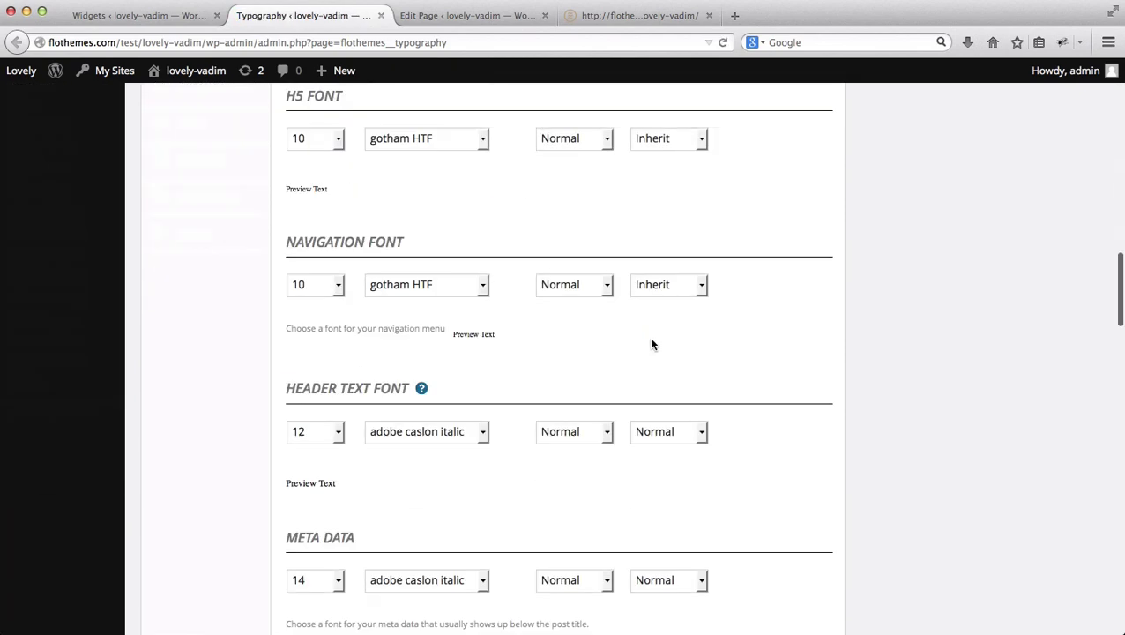
scroll(685, 355, "down", 15)
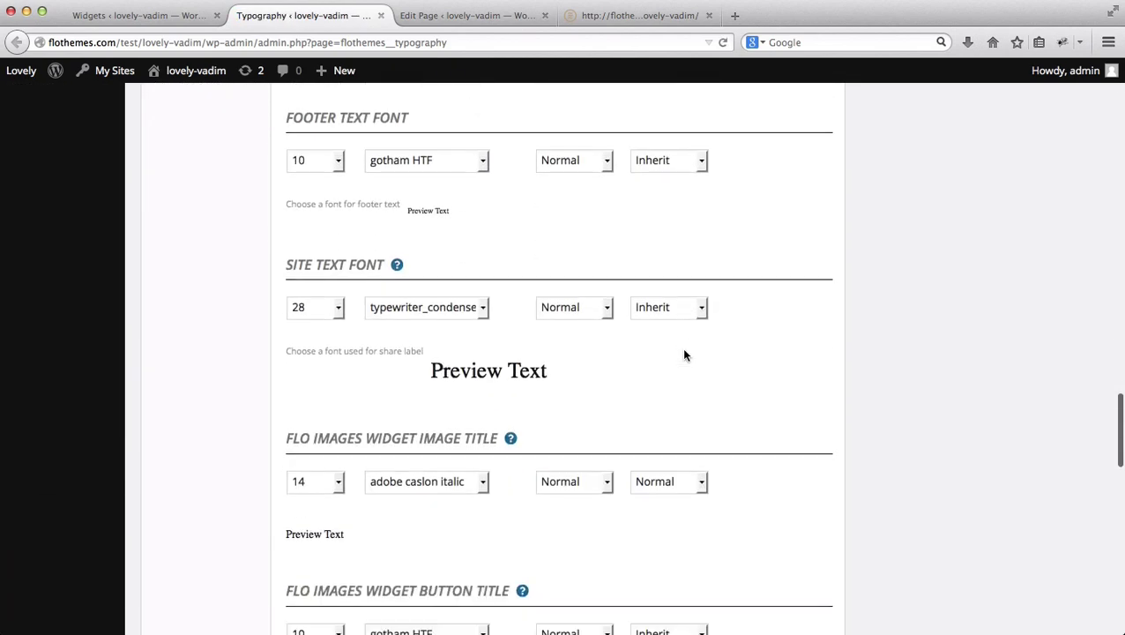
scroll(685, 354, "down", 15)
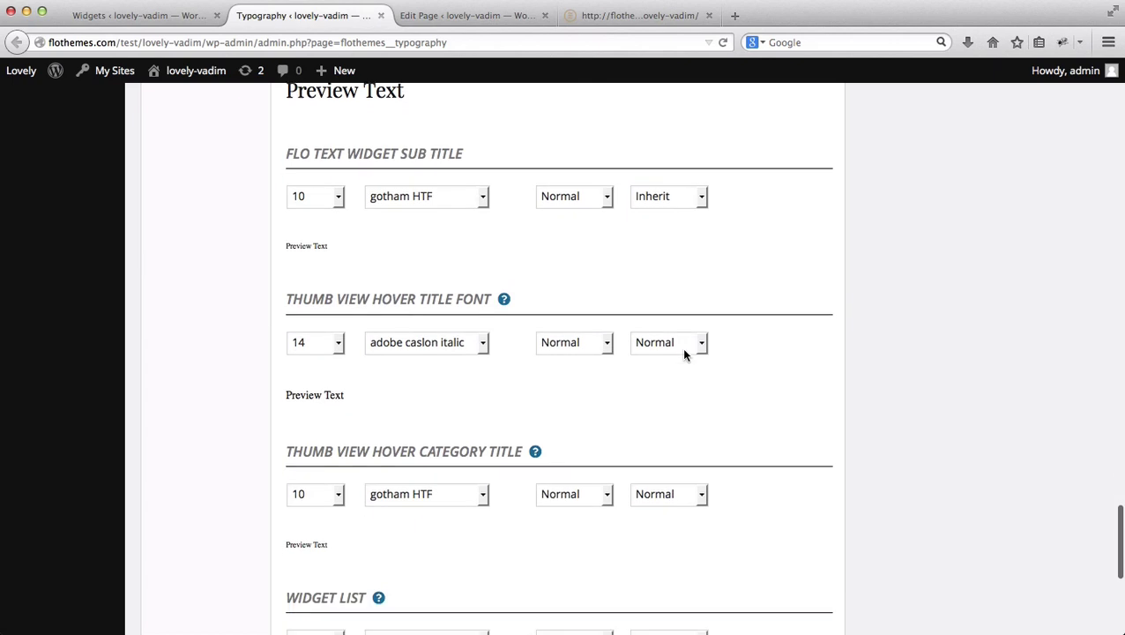
scroll(685, 354, "up", 3)
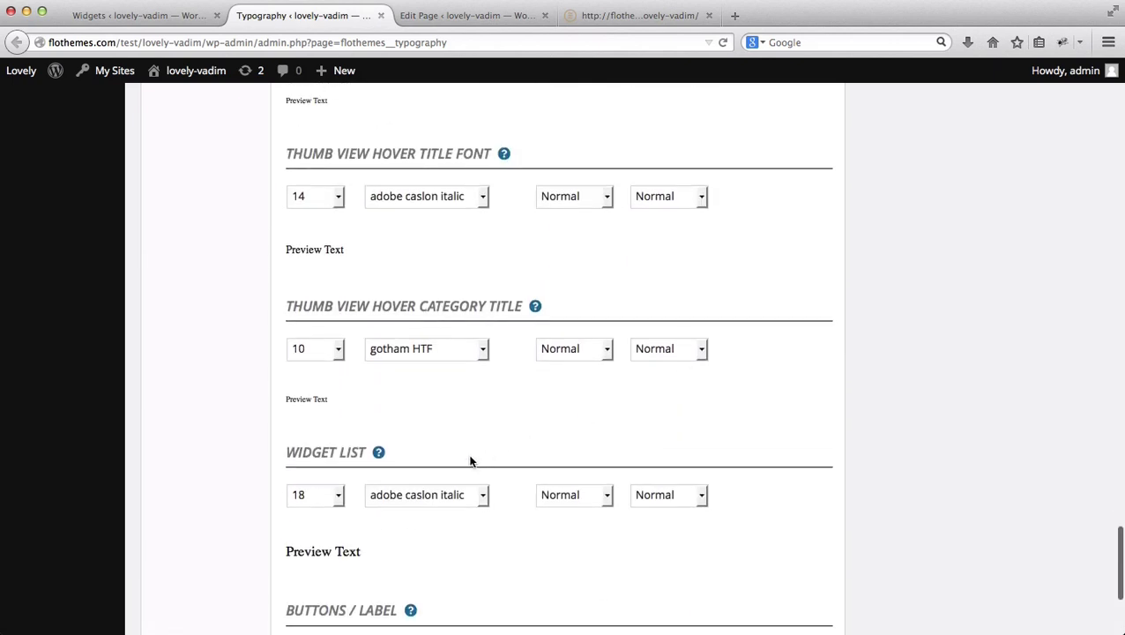
scroll(379, 451, "up", 5)
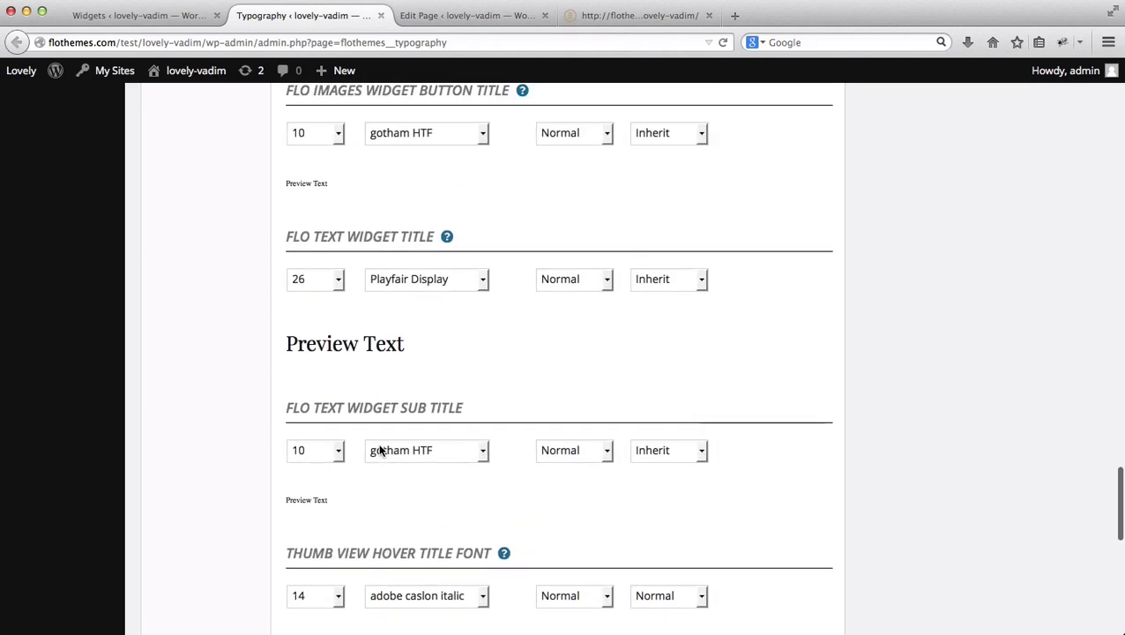
scroll(379, 451, "up", 2)
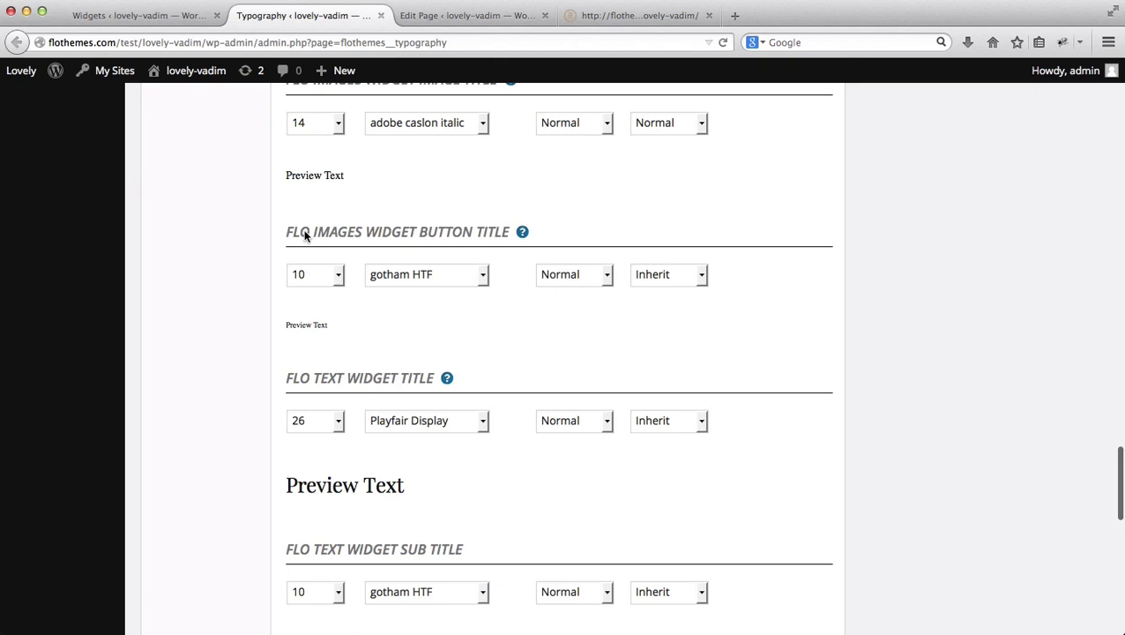
scroll(412, 246, "up", 1)
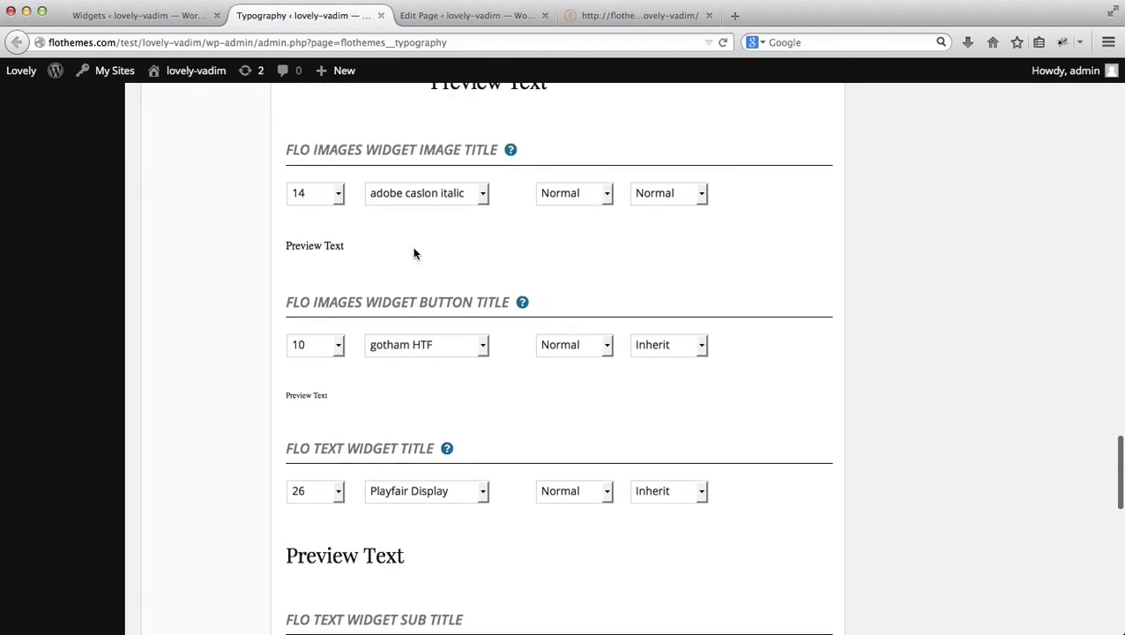
scroll(413, 250, "up", 2)
scroll(413, 251, "down", 6)
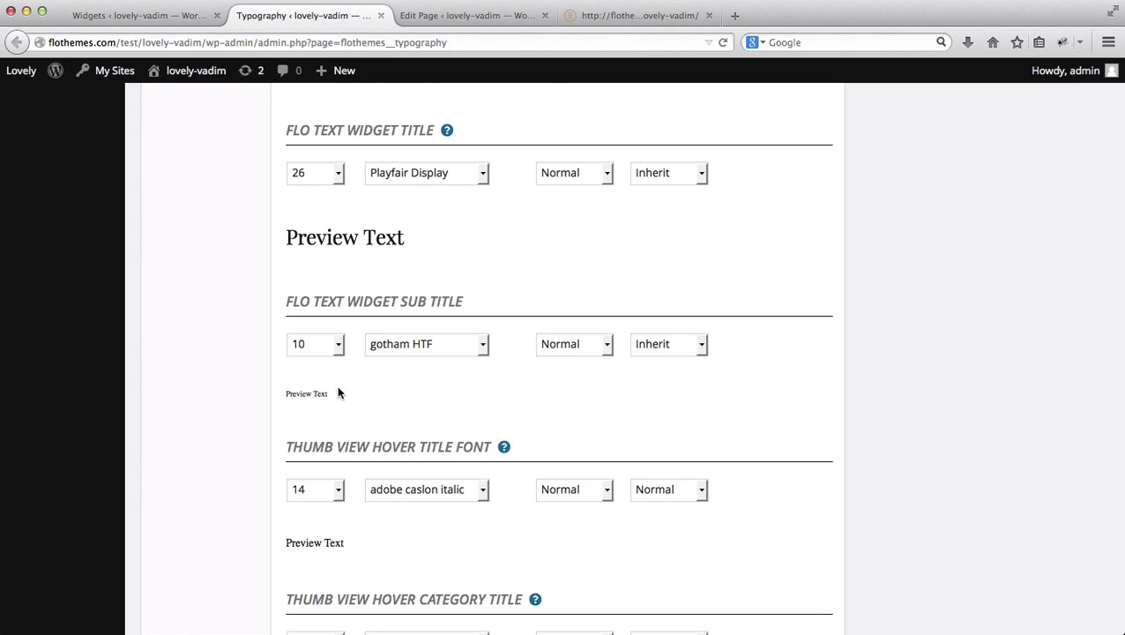
Step: Close the typography settings and return to the live home page to view the text widget
key("ctrl+shift+Tab")
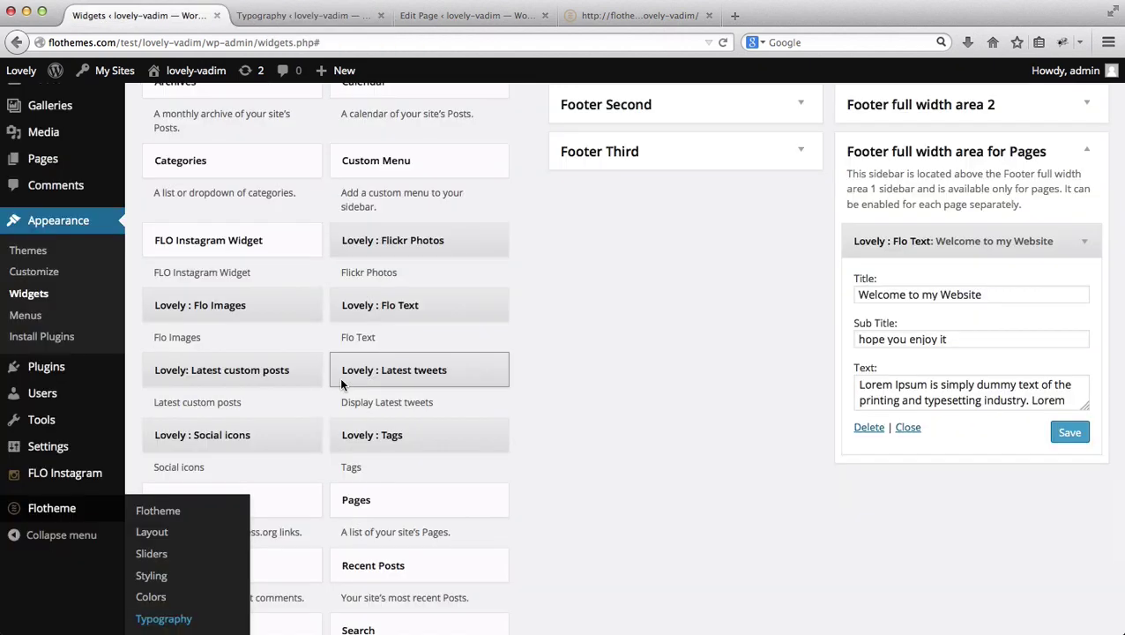
key("ctrl+Tab")
key("ctrl+w")
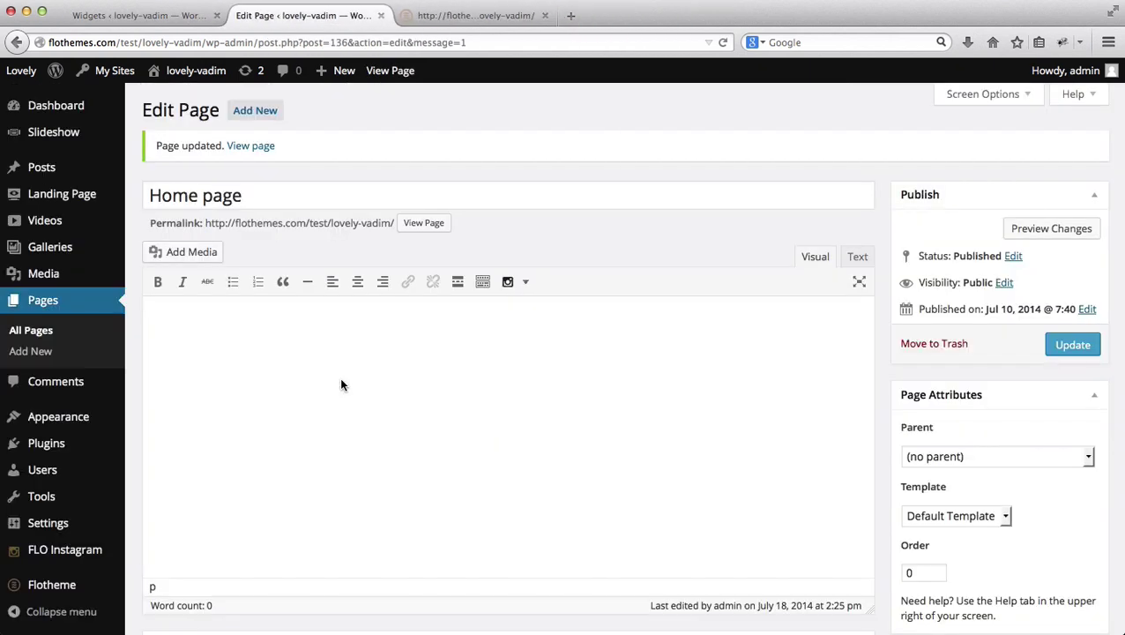
key("ctrl+Tab")
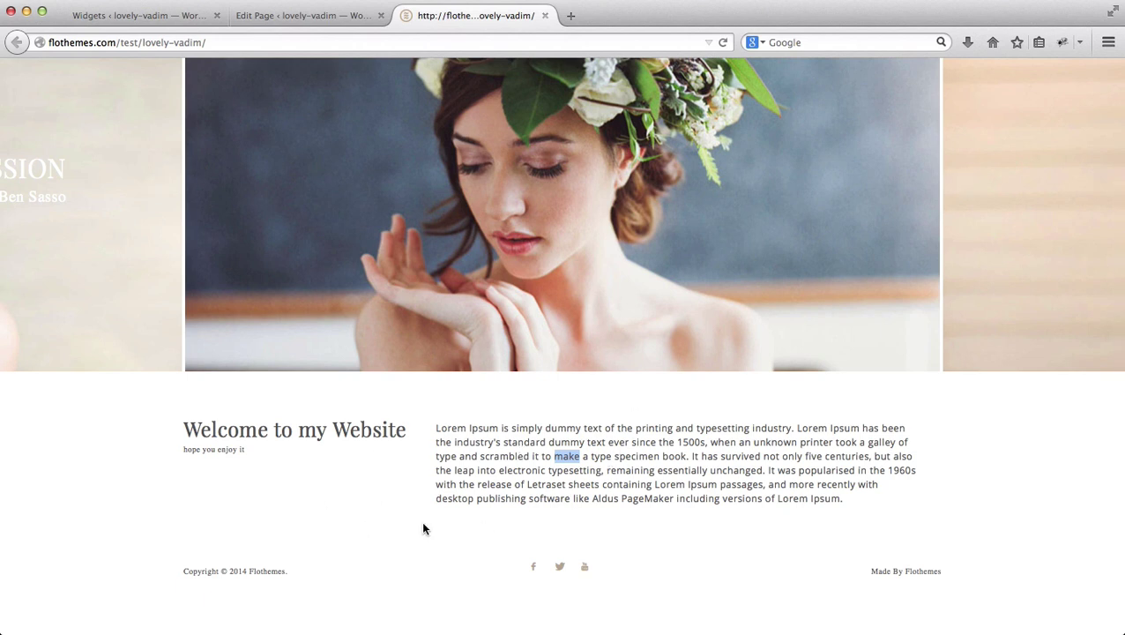
Step: Return to the Widgets page and add a Lovely : Flo Text widget to the Footer First area
key("ctrl+shift+Tab")
key("ctrl+shift+Tab")
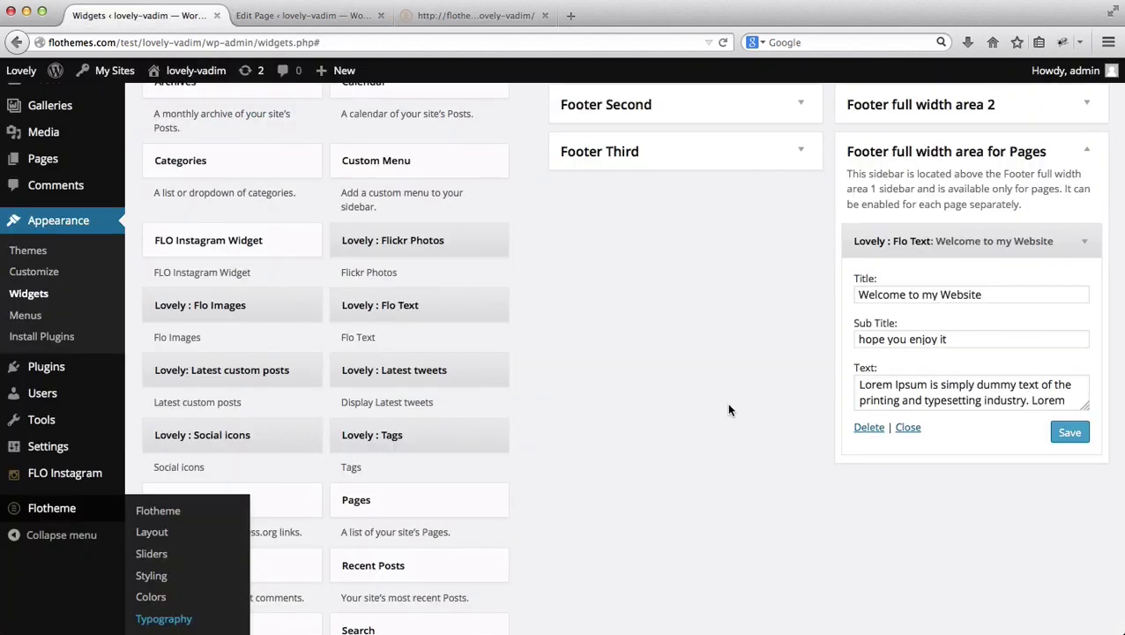
scroll(728, 409, "up", 3)
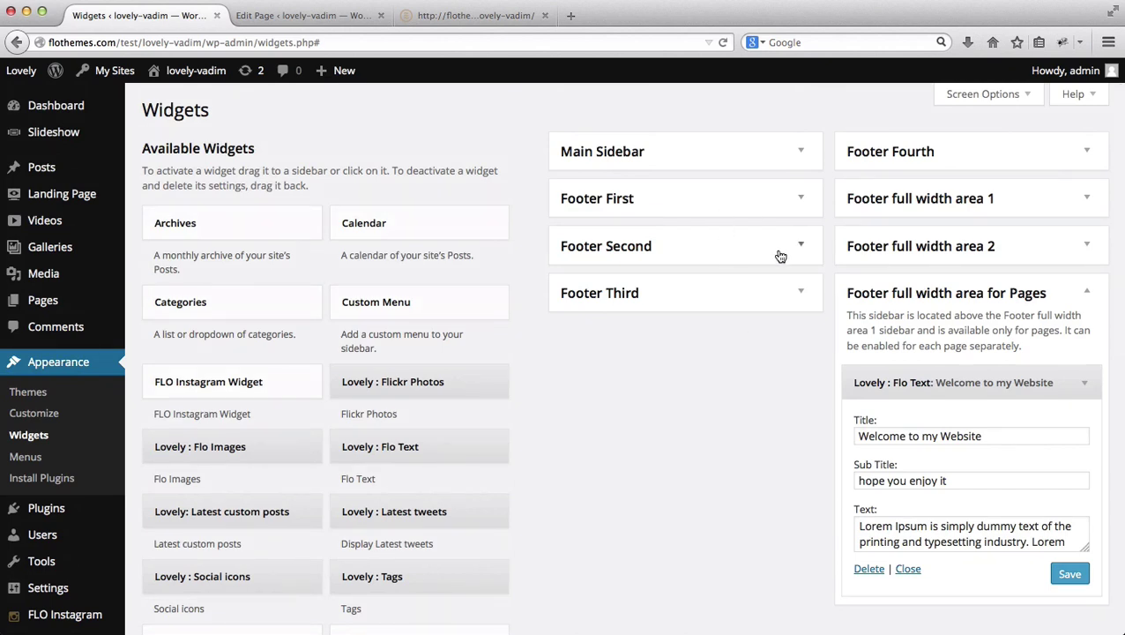
left_click(801, 200)
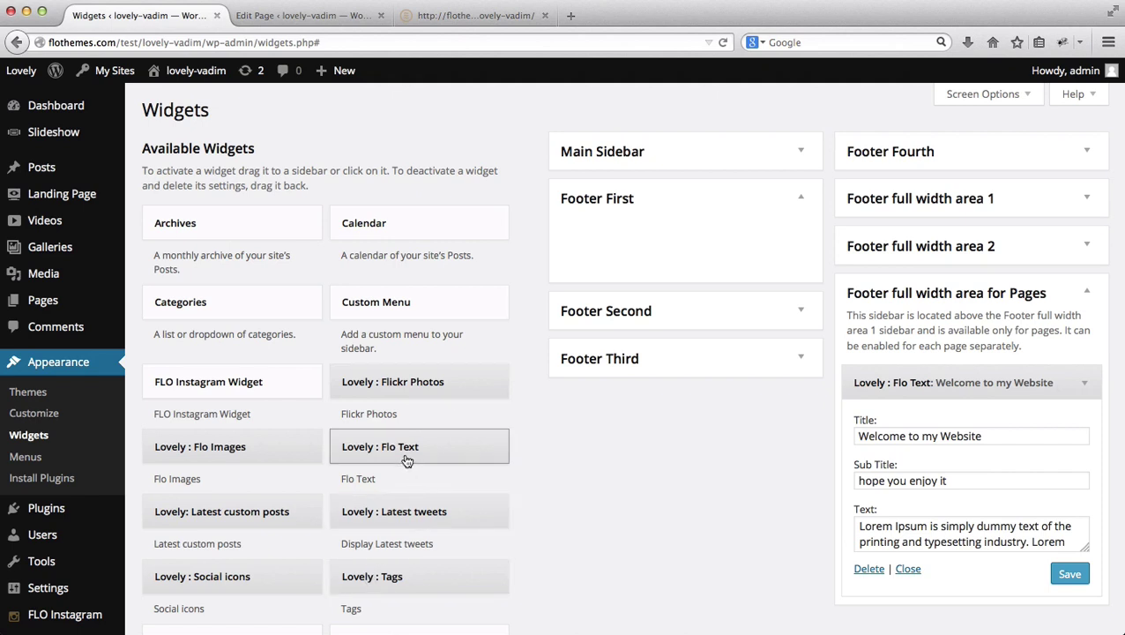
left_click_drag(391, 454, 637, 260)
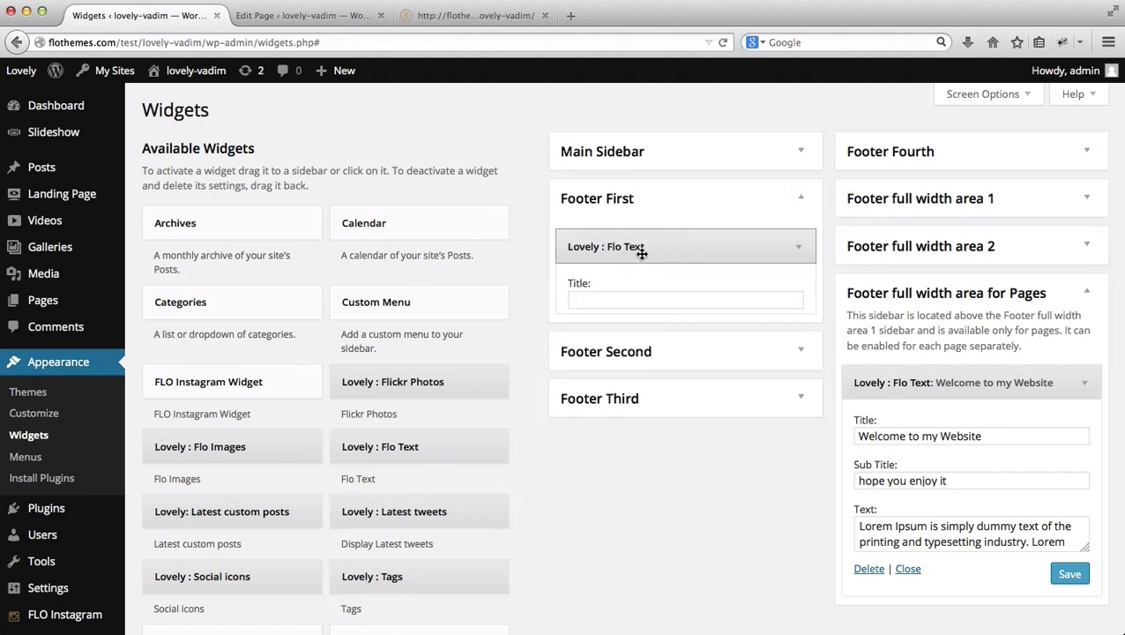
Step: Title the Footer First text widget "Workshops" and paste the copied Lorem Ipsum paragraph as its text, leaving the subtitle empty
left_click(594, 302)
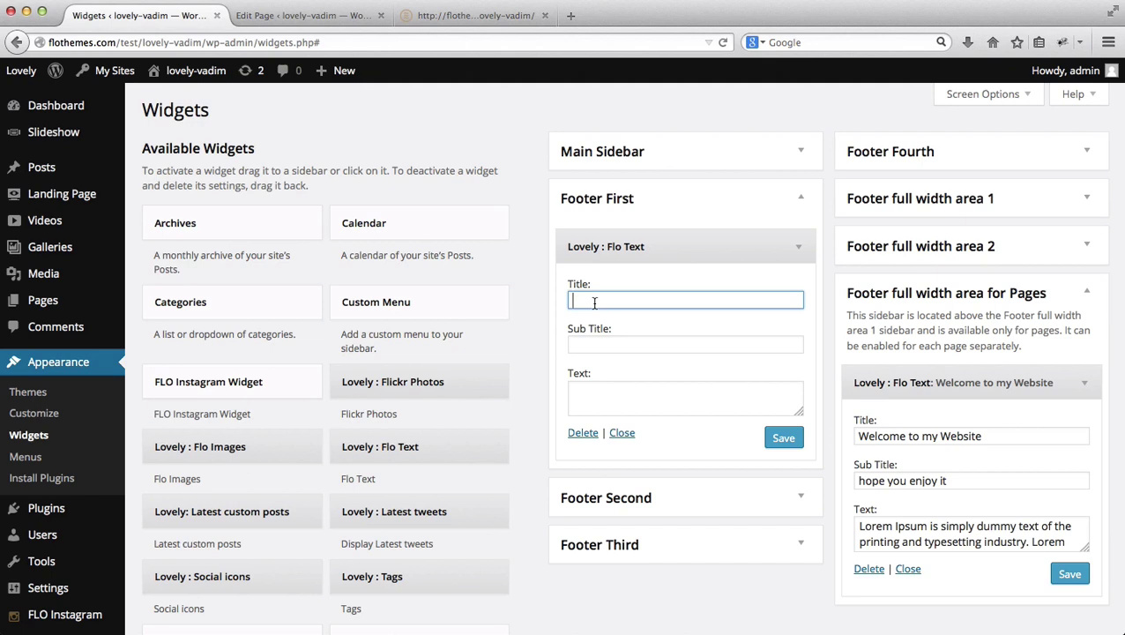
type("Workshops")
left_click(604, 344)
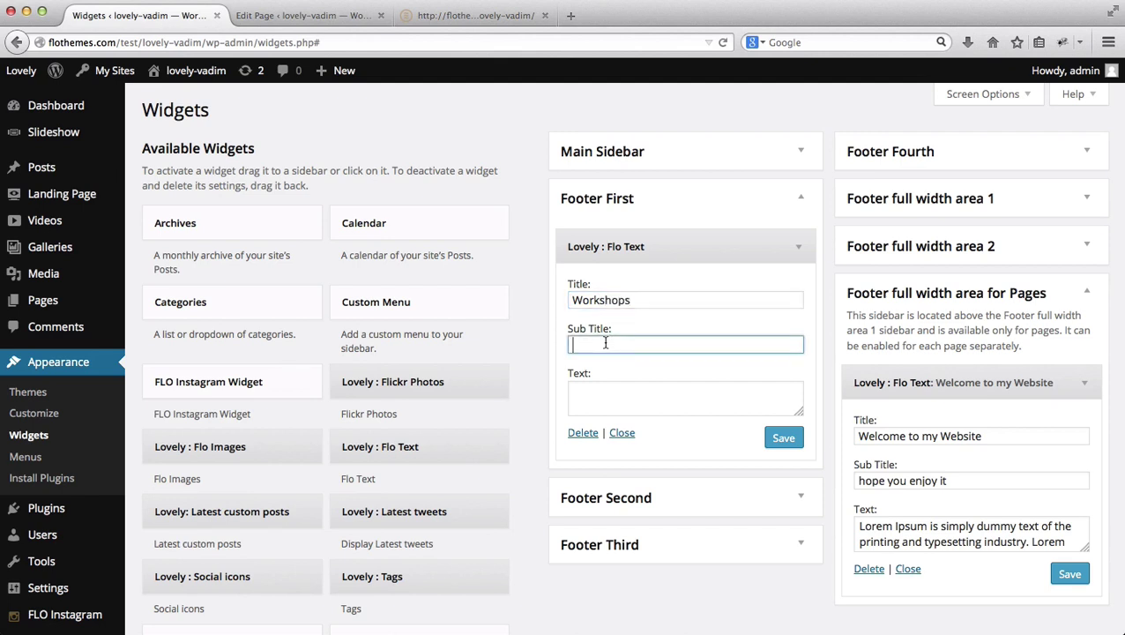
left_click(622, 402)
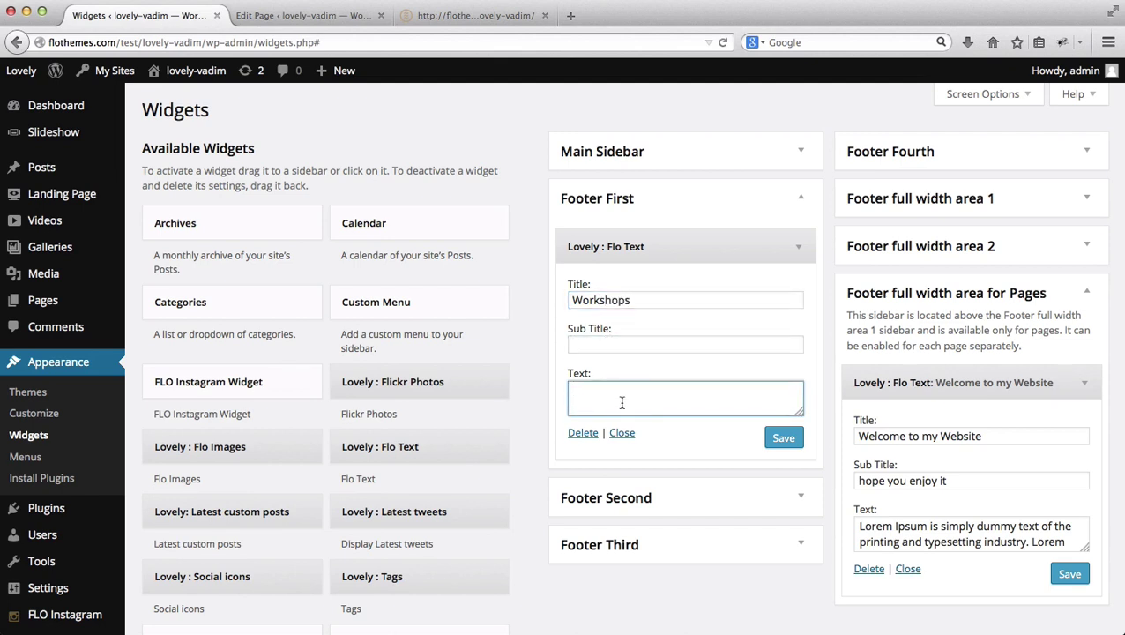
key("super+v")
Step: Shorten the Workshops widget's text so it ends after "It was popularised" and save the widget
scroll(648, 405, "up", 5)
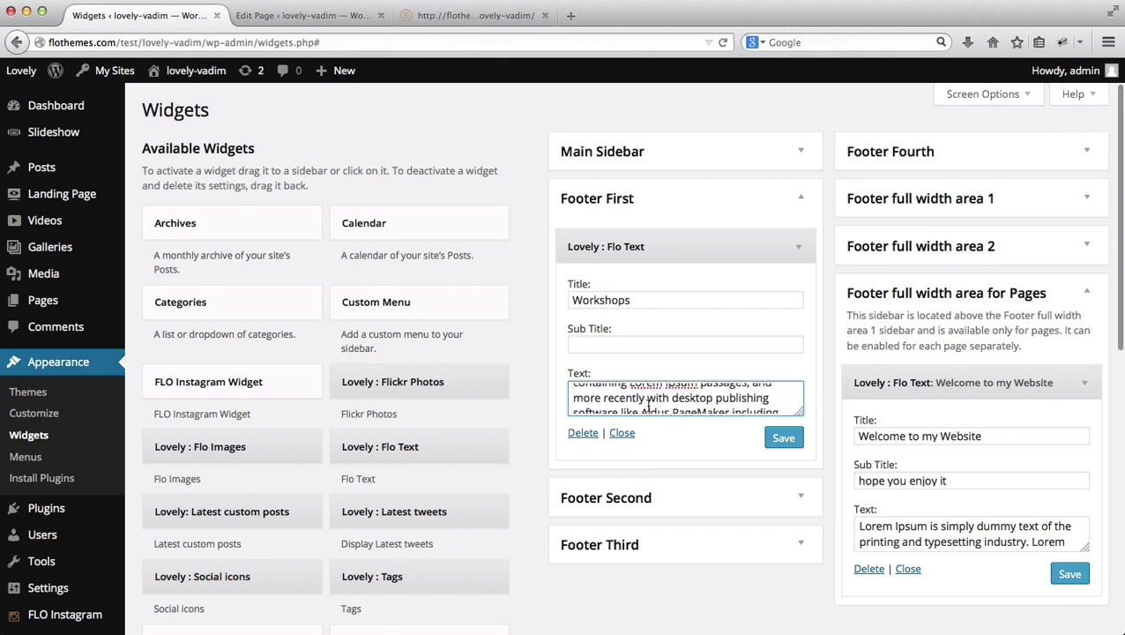
scroll(648, 405, "up", 1)
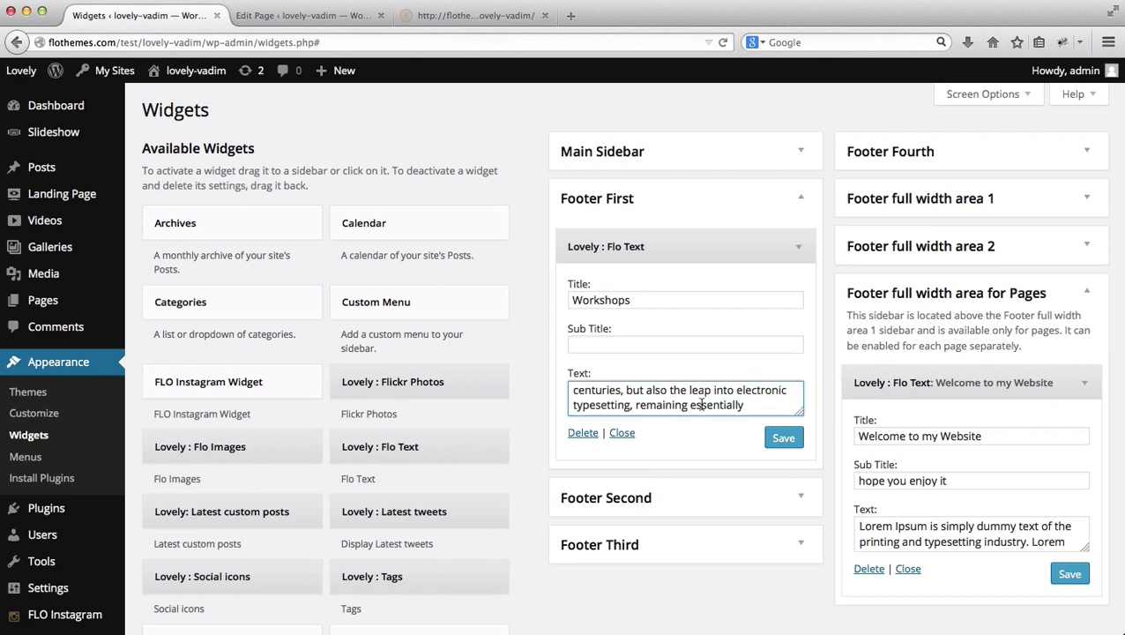
scroll(701, 403, "down", 2)
left_click_drag(760, 401, 780, 414)
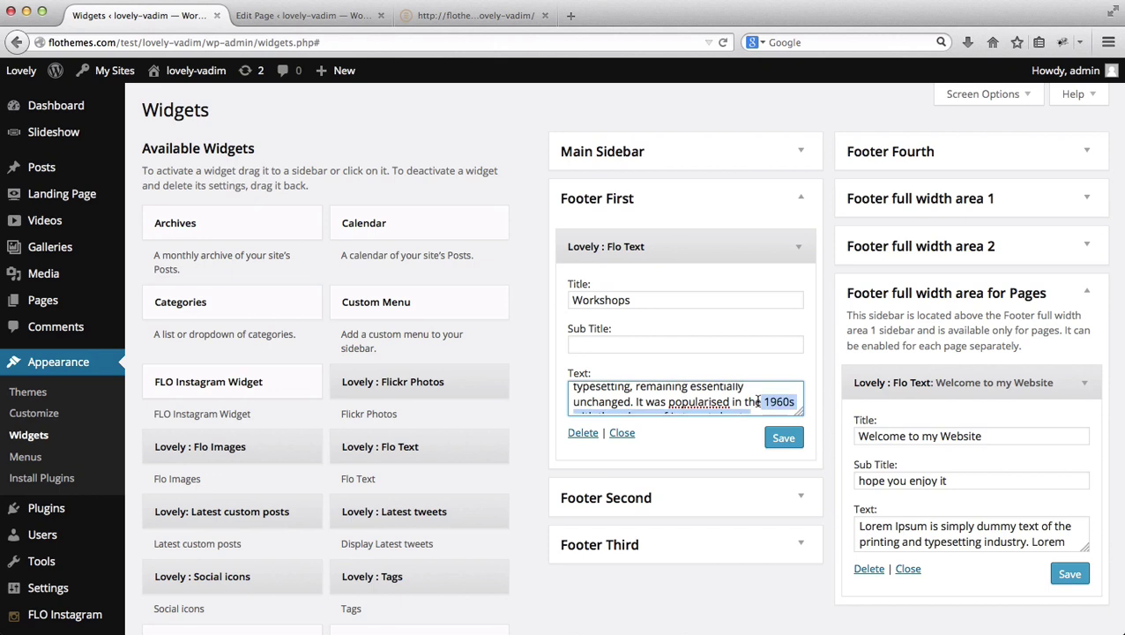
key("BackSpace")
key("BackSpace")
key("BackSpace")
key("BackSpace")
key("BackSpace")
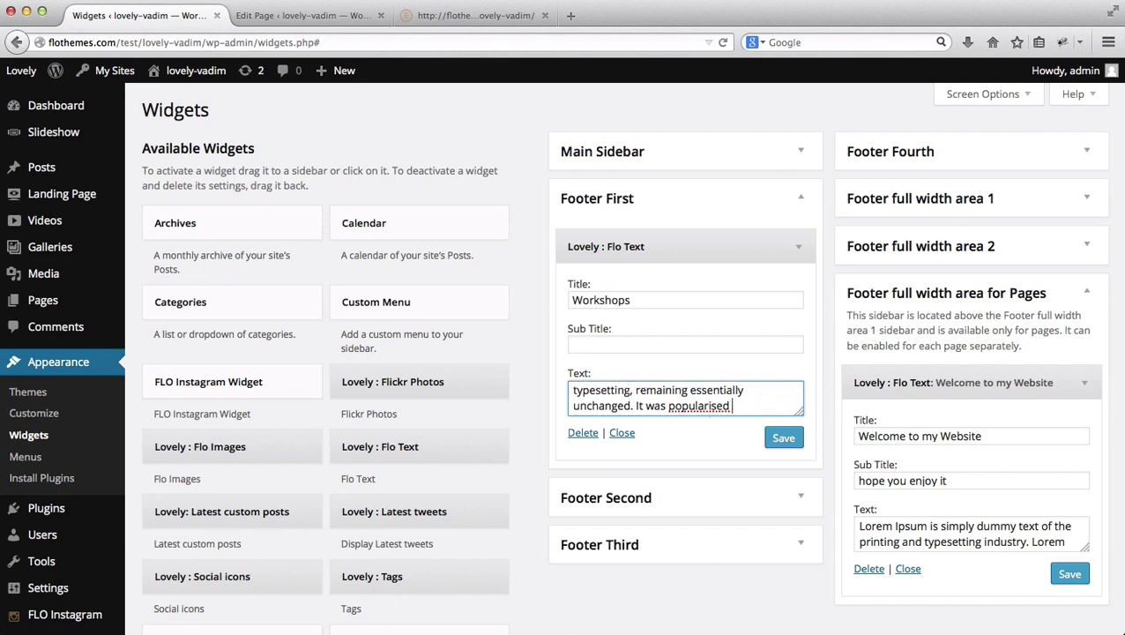
left_click(781, 439)
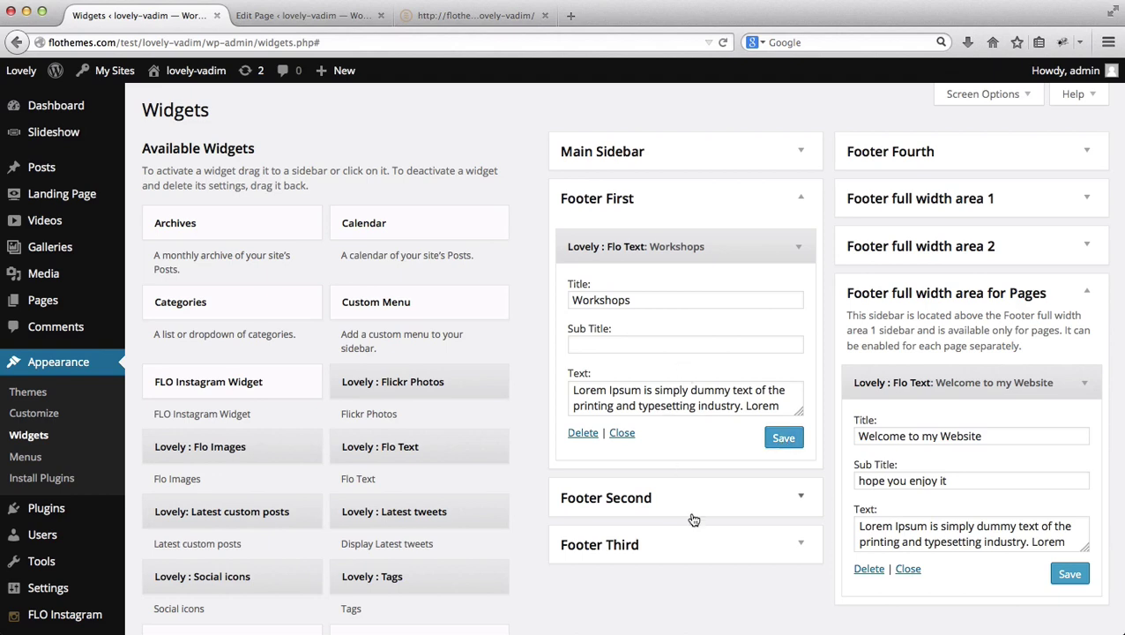
Step: Expand the Footer Second area and add a Lovely : Flo Images widget to it
left_click(802, 499)
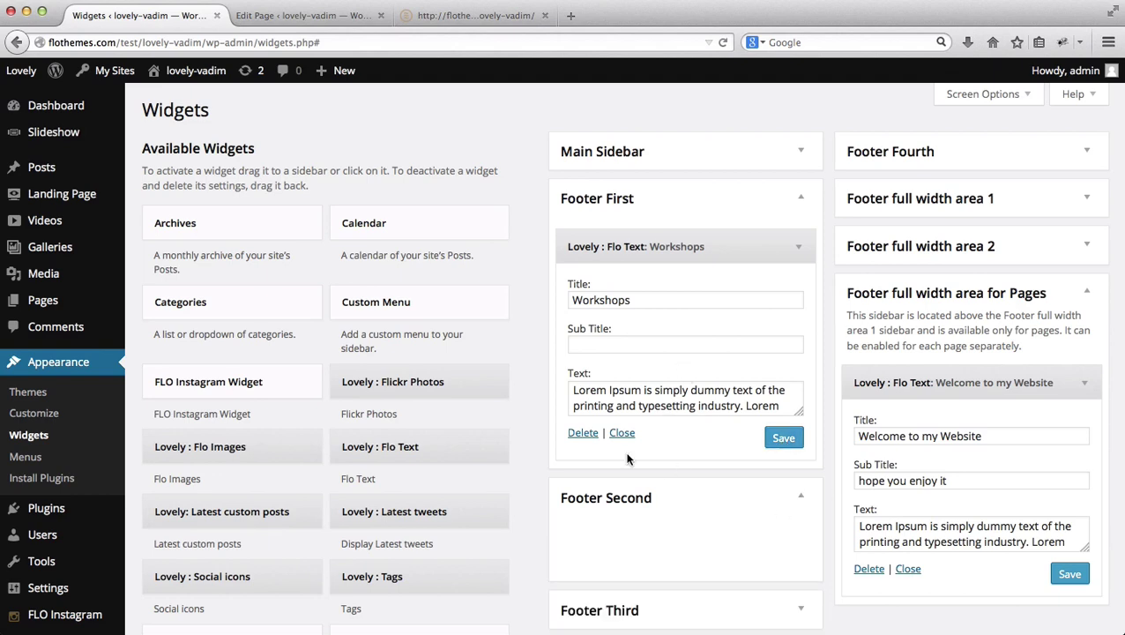
scroll(589, 458, "down", 2)
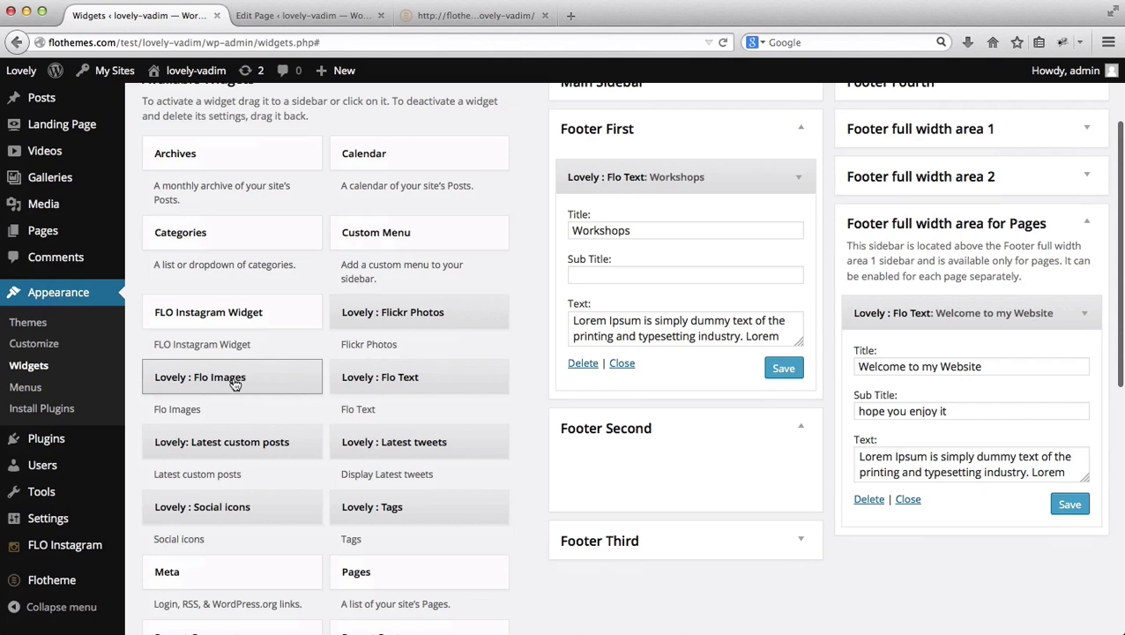
left_click_drag(231, 385, 636, 484)
scroll(636, 483, "down", 2)
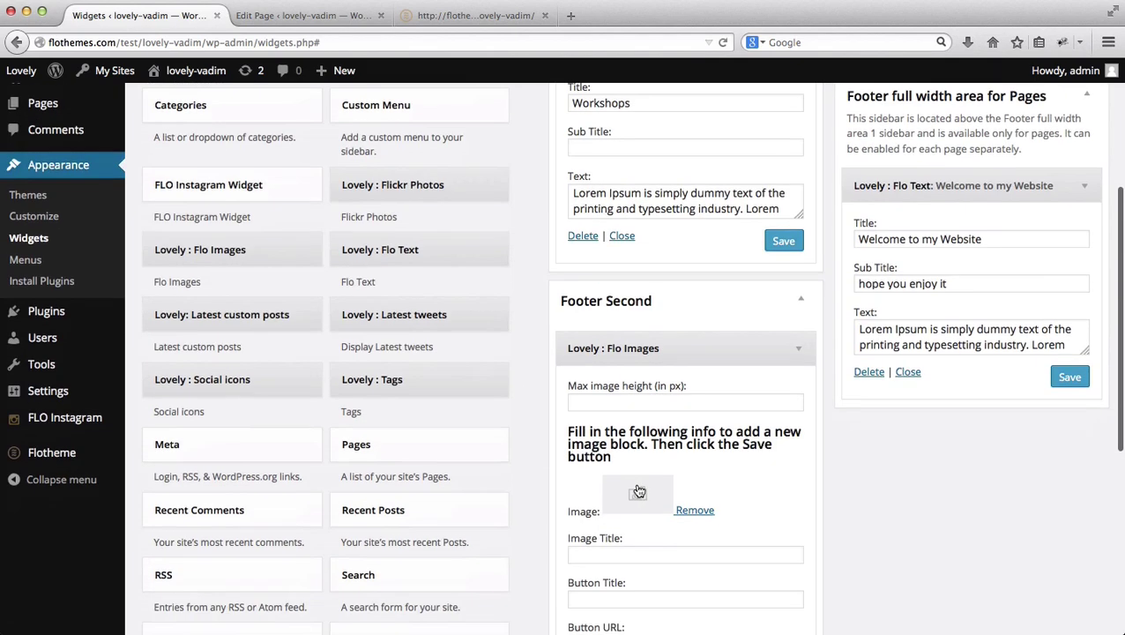
Step: Attach 7.jpg from the Media Library as the Flo Images widget's image
left_click(637, 492)
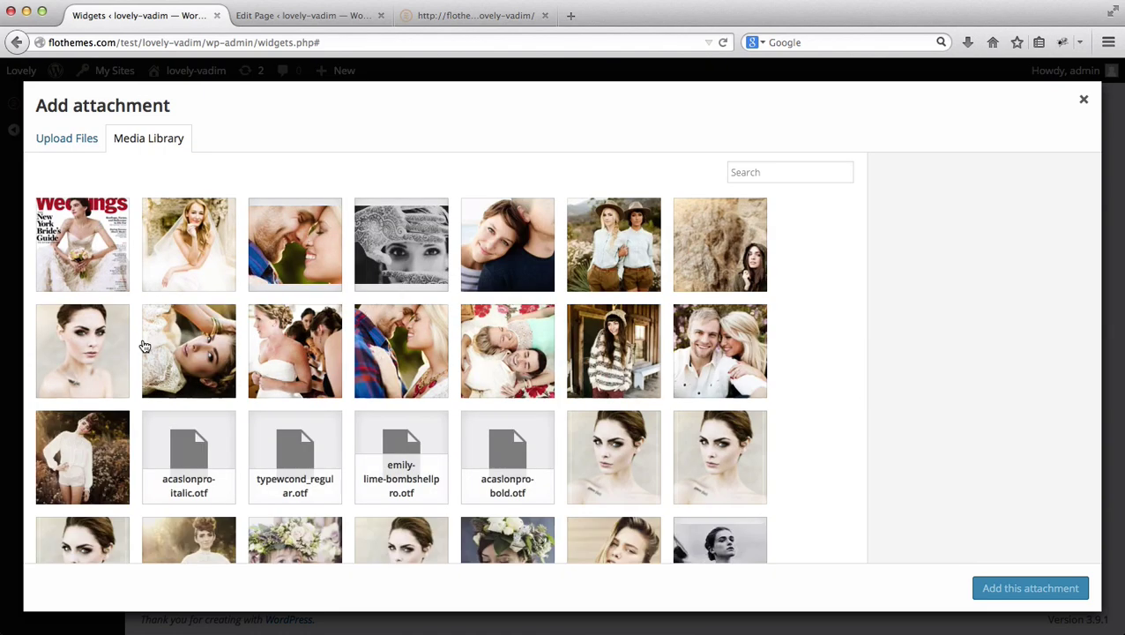
left_click(201, 346)
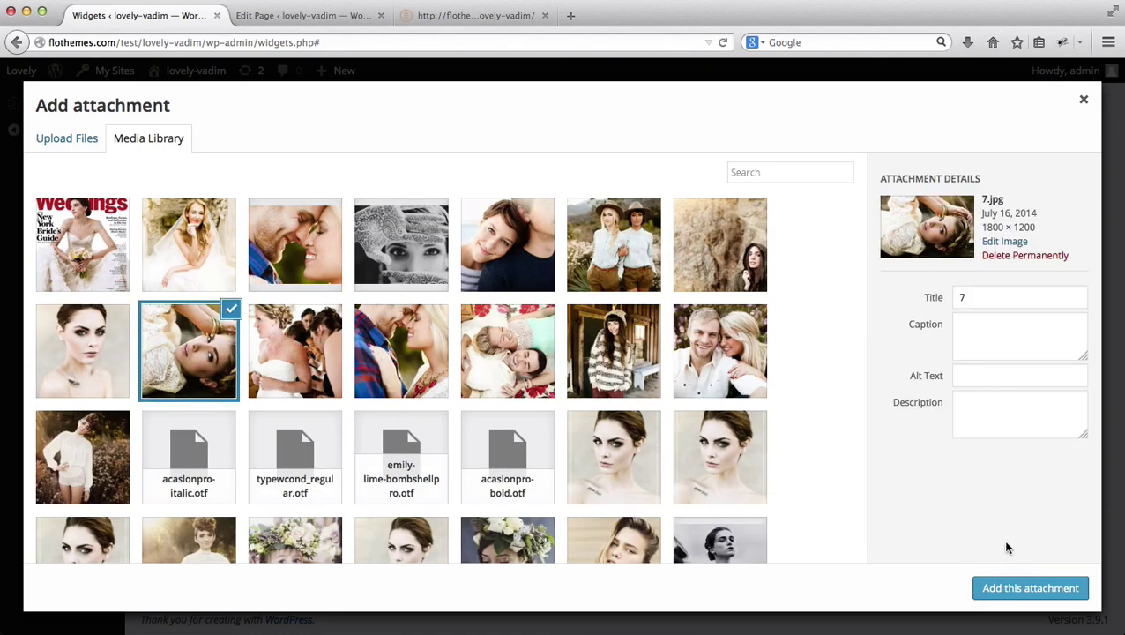
left_click(1002, 592)
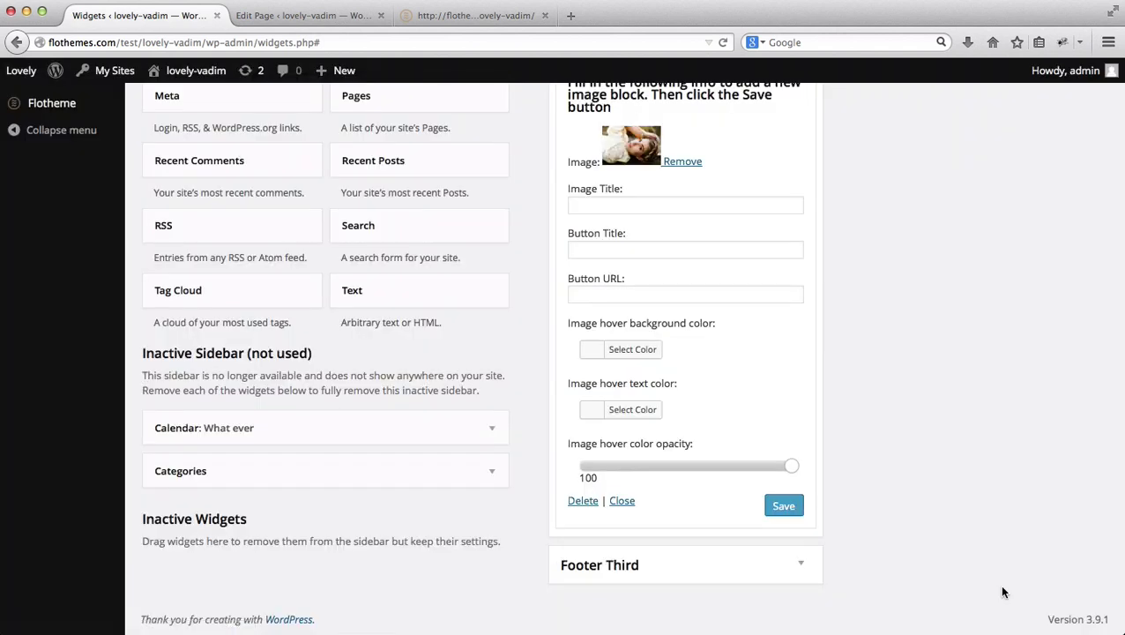
scroll(846, 356, "up", 3)
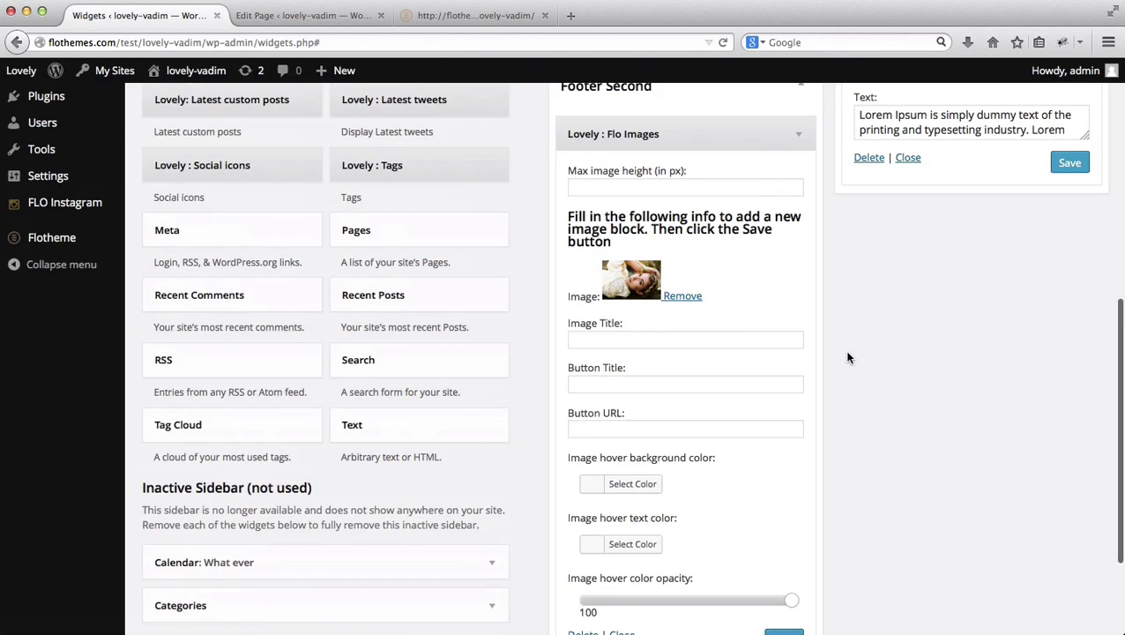
Step: Set the image title to "Click here to register" and the button title to "Click here"
left_click(595, 340)
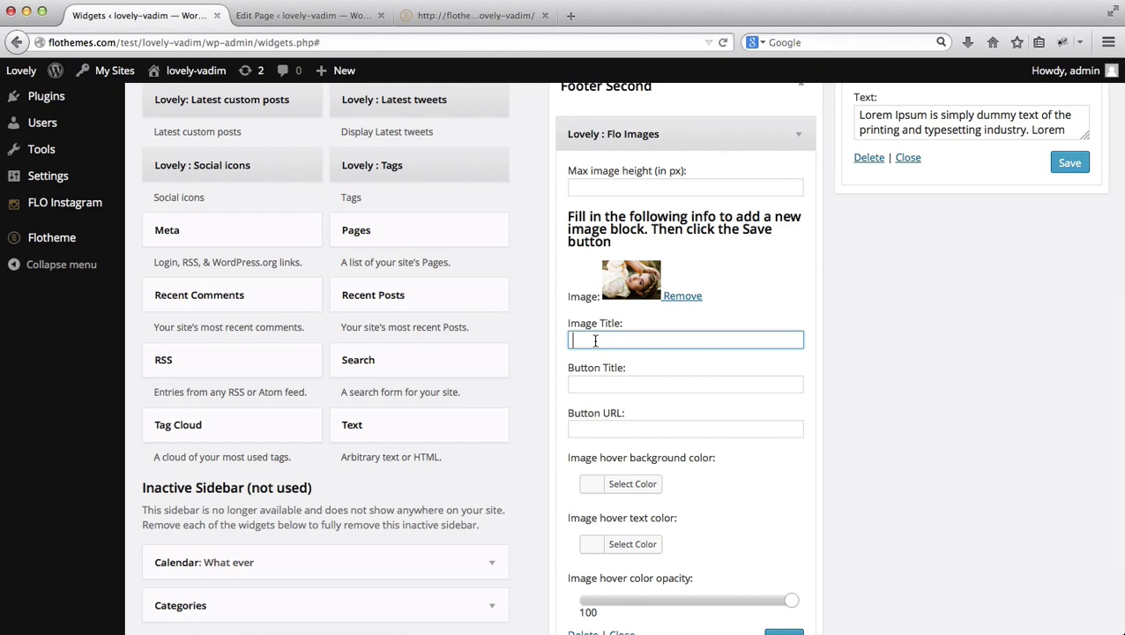
type("Click here to regis")
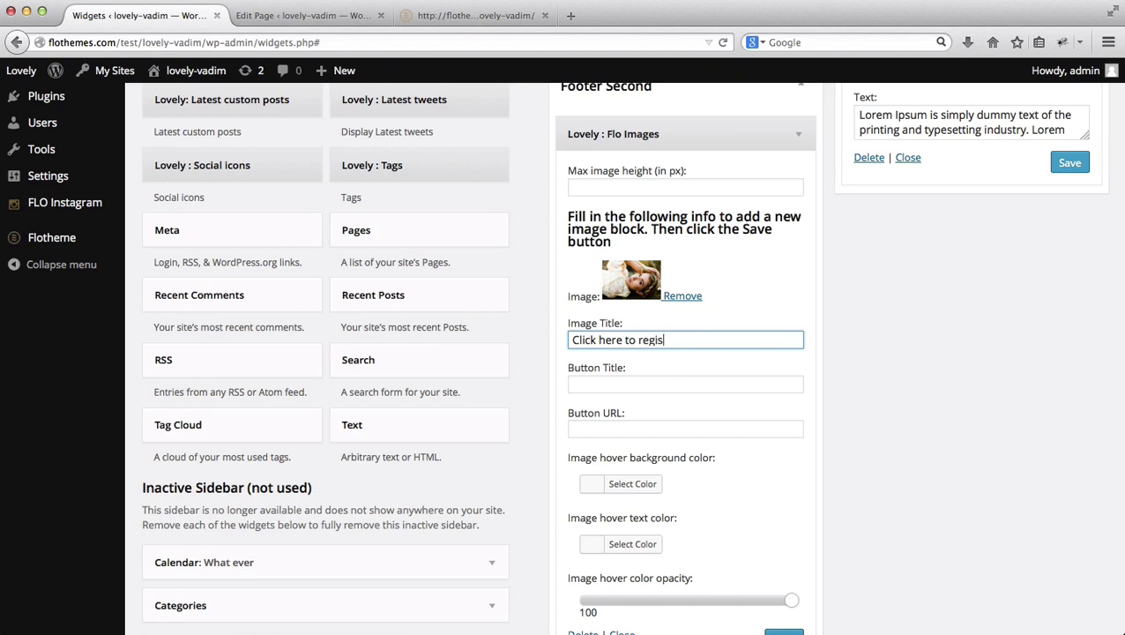
type("ter")
left_click(572, 381)
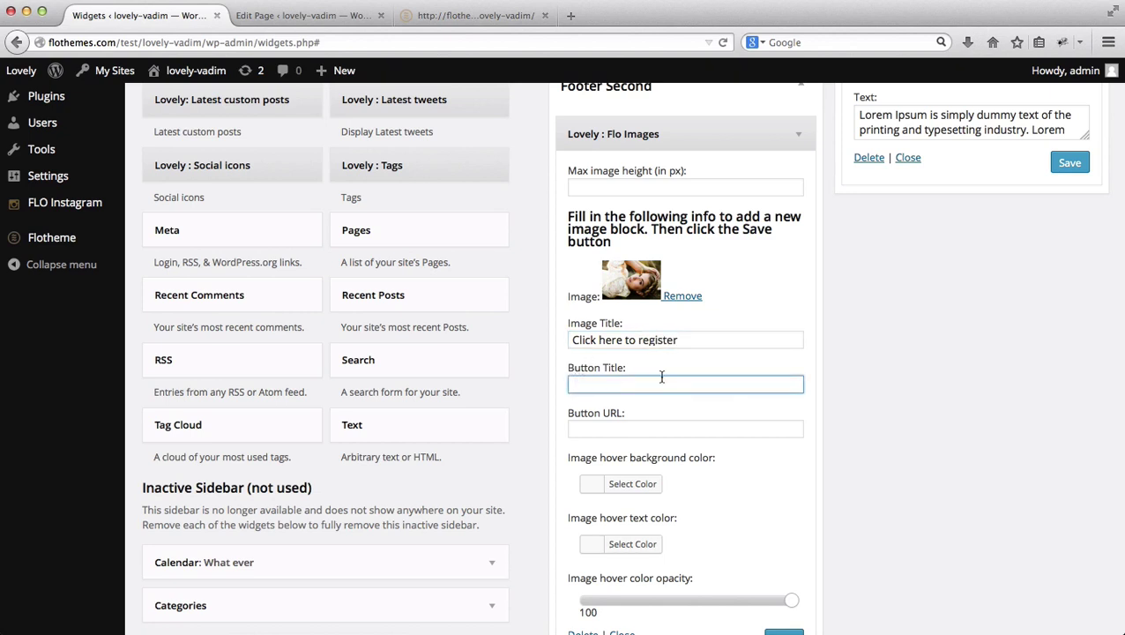
type("Click here")
Step: Copy the live home page's address into the image block's button URL and save the Flo Images widget
left_click(653, 432)
key("super+3")
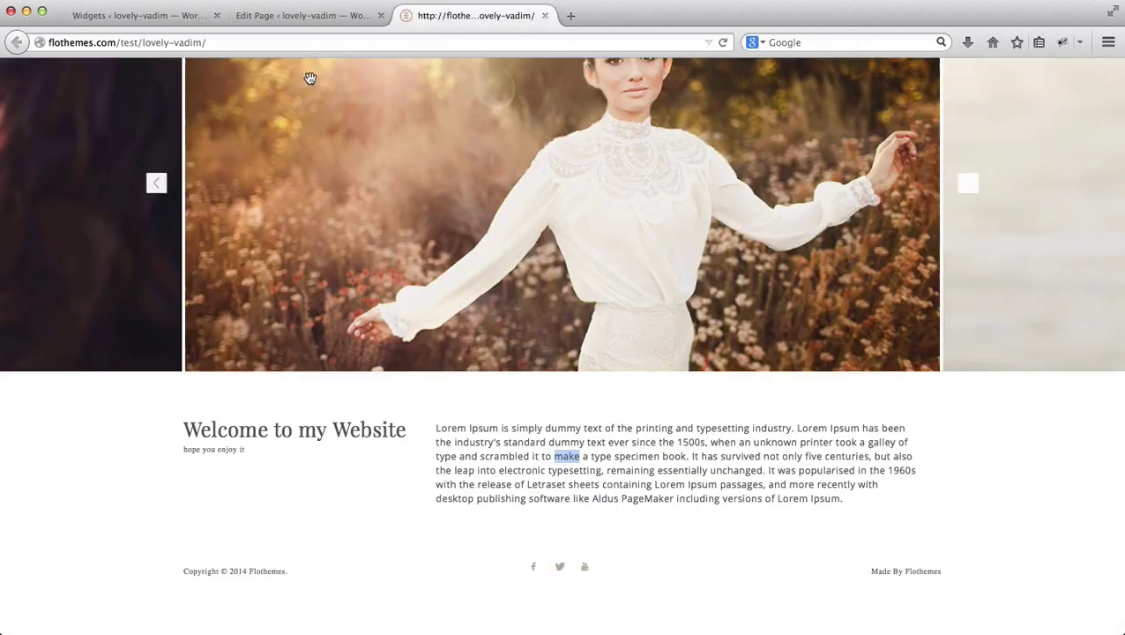
left_click(282, 46)
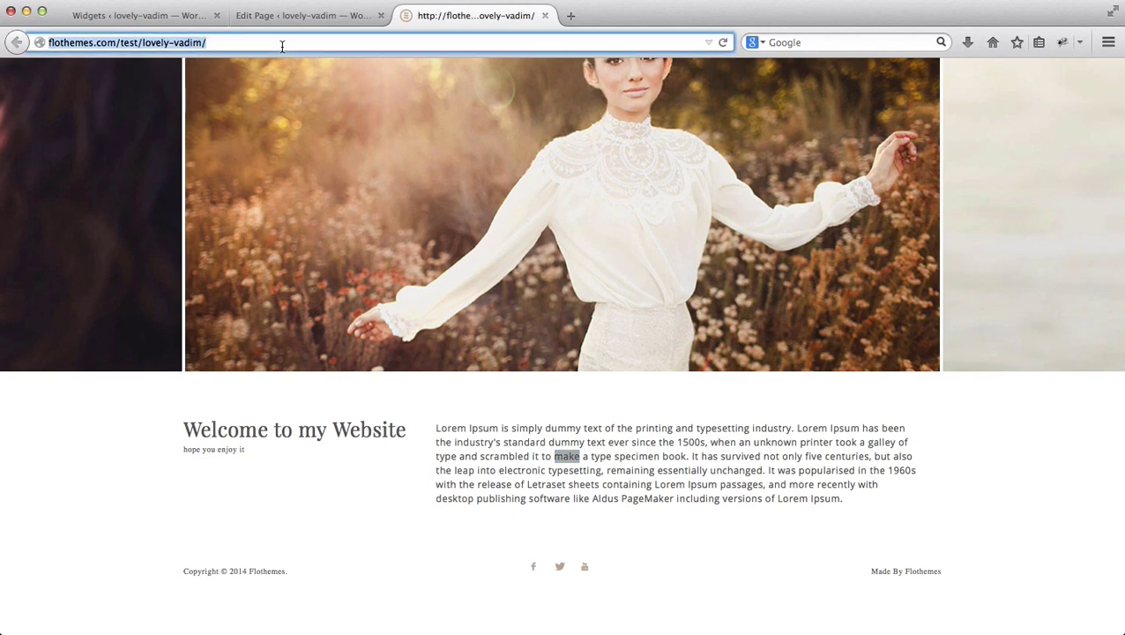
key("super+c")
key("super+1")
key("super+v")
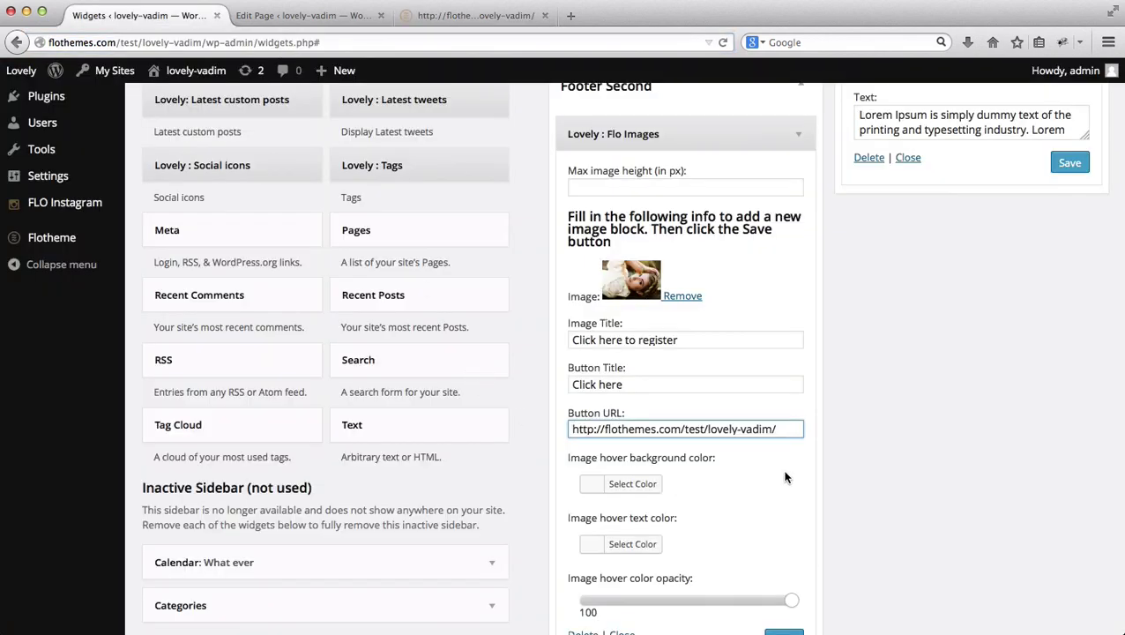
scroll(785, 476, "down", 3)
scroll(785, 476, "down", 1)
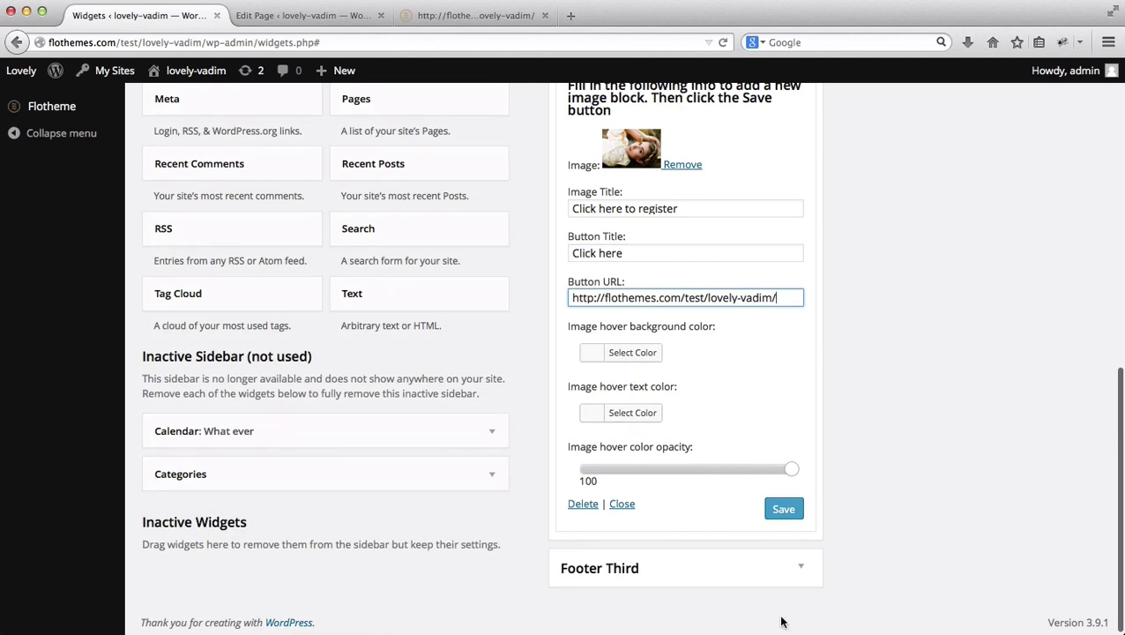
left_click(785, 511)
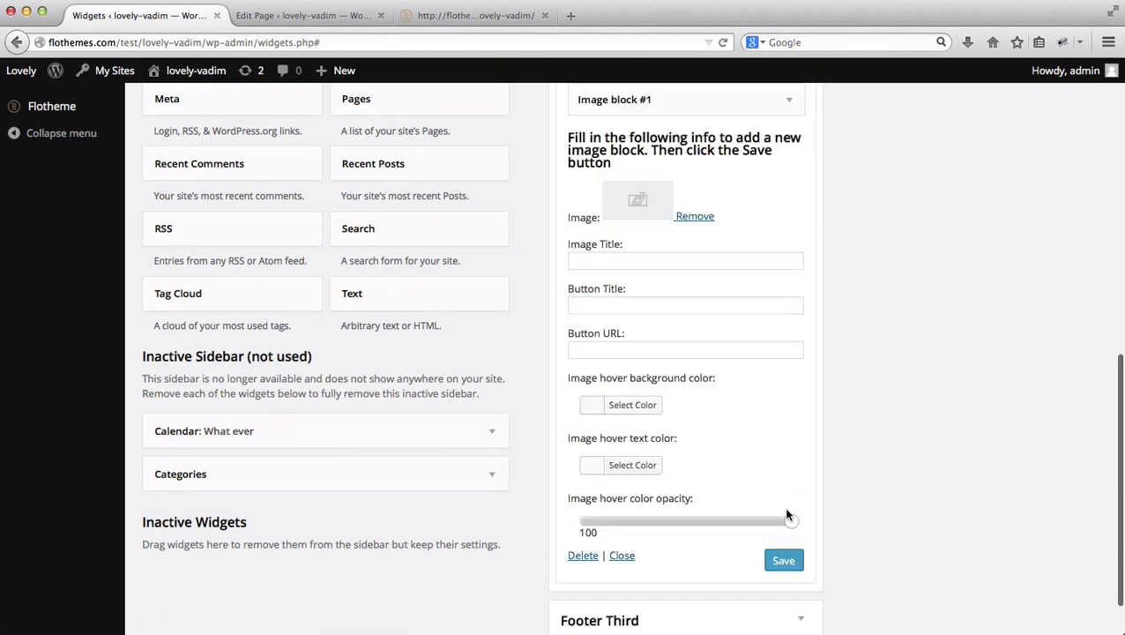
Step: Reload the live home page and check the Workshops text and image widgets in the footer
key("ctrl+Tab")
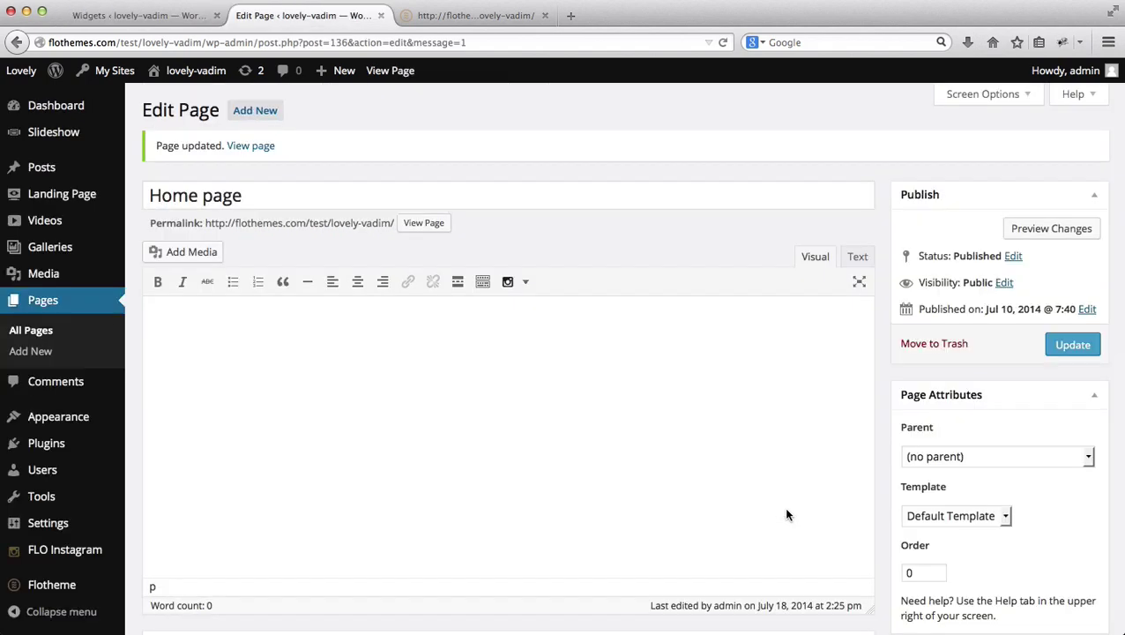
key("ctrl+Tab")
key("super+r")
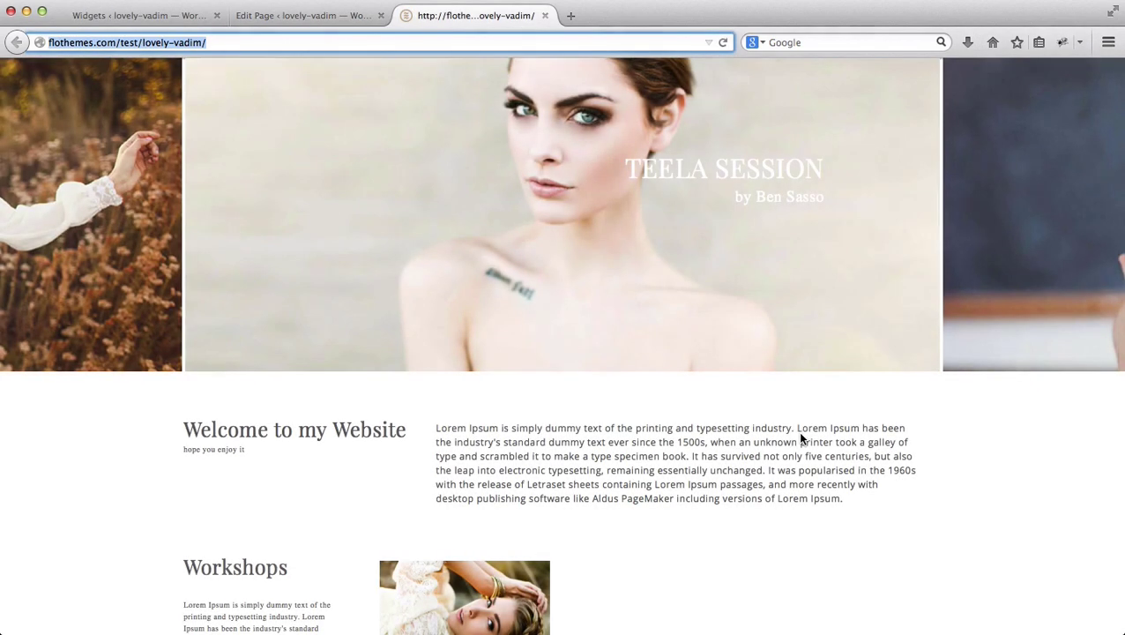
scroll(801, 435, "down", 4)
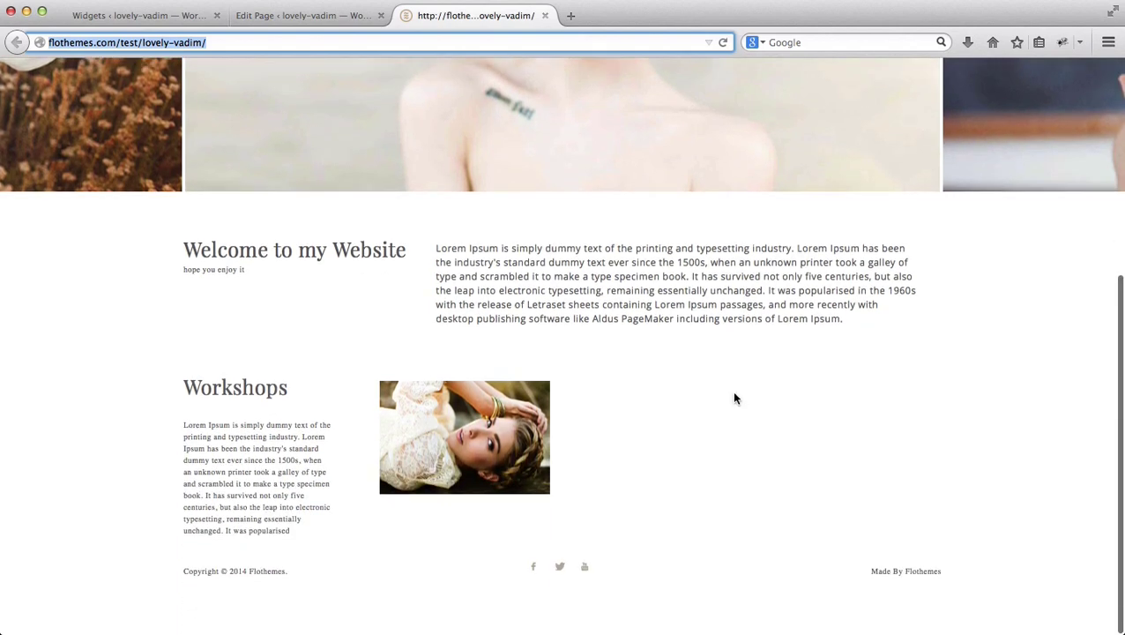
double_click(606, 289)
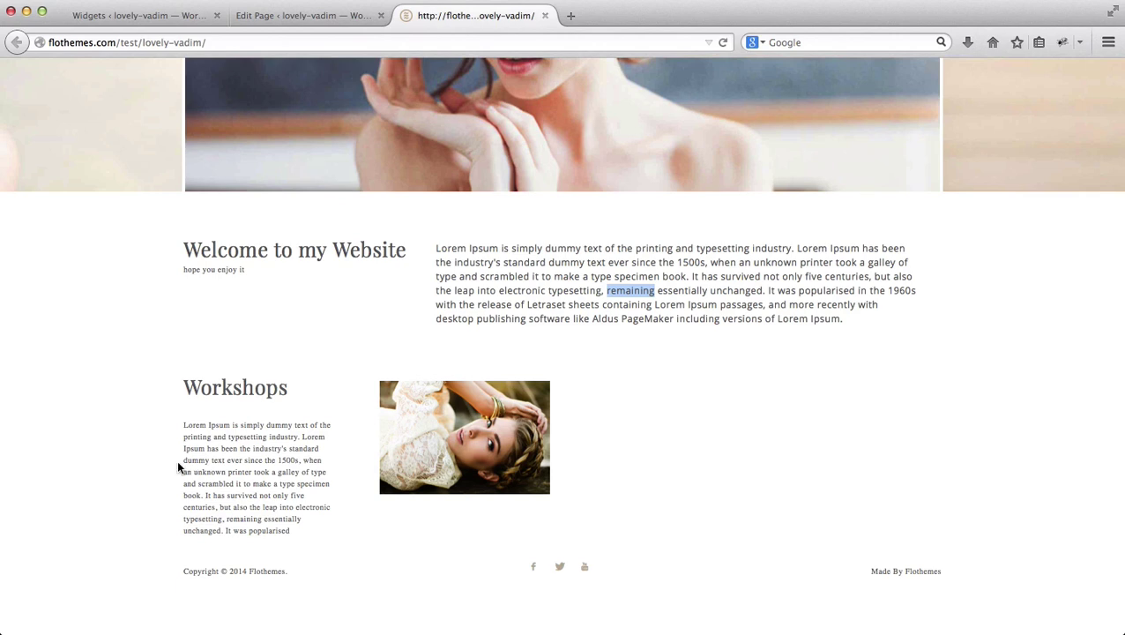
Step: Test the "Click here" button on the footer image, recheck the footer area, and return to the Widgets page
mouse_move(454, 447)
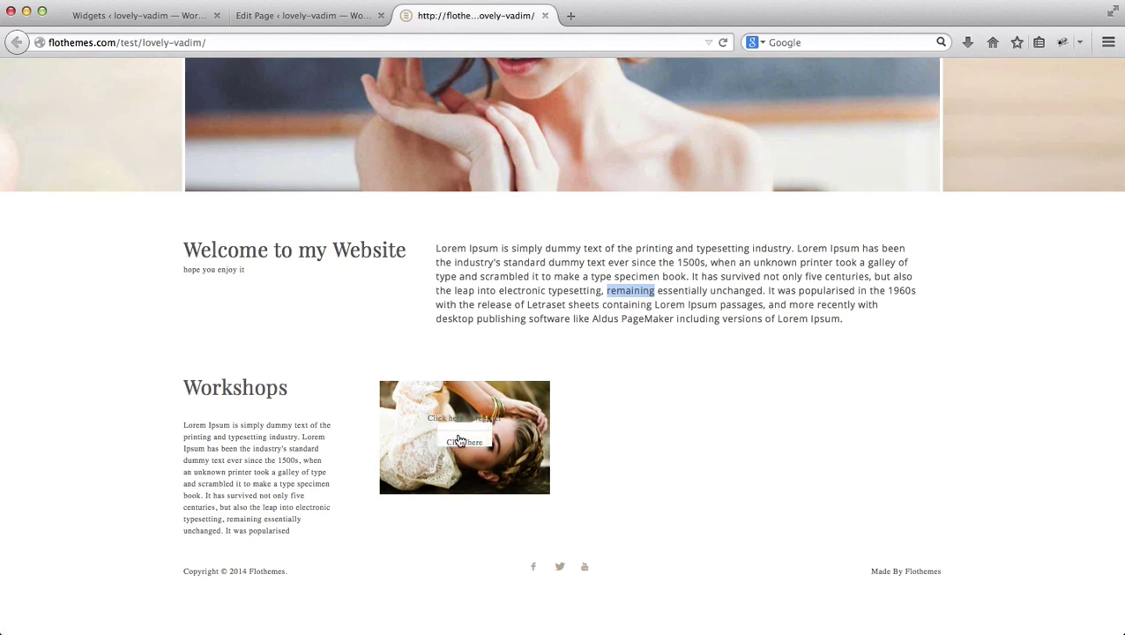
left_click(464, 450)
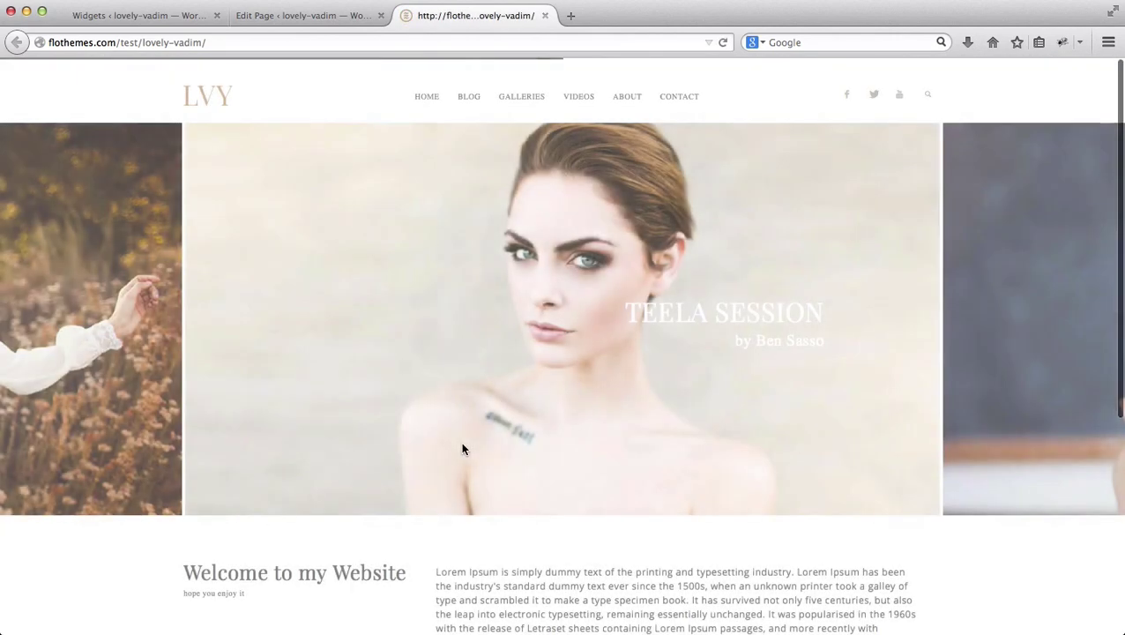
scroll(462, 443, "down", 5)
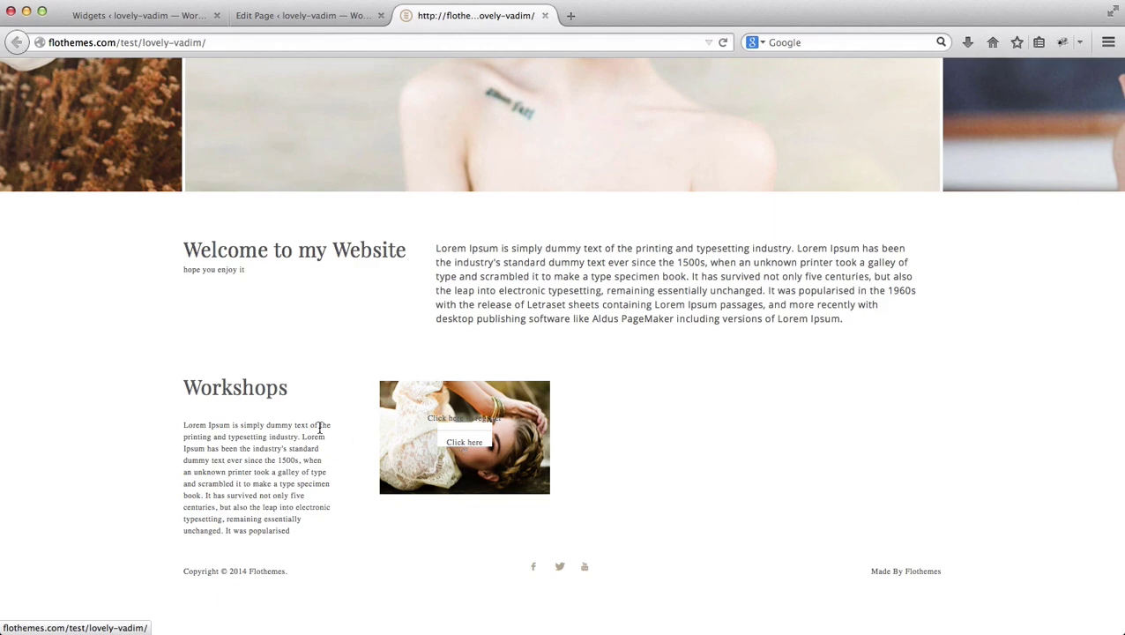
key("ctrl+Tab")
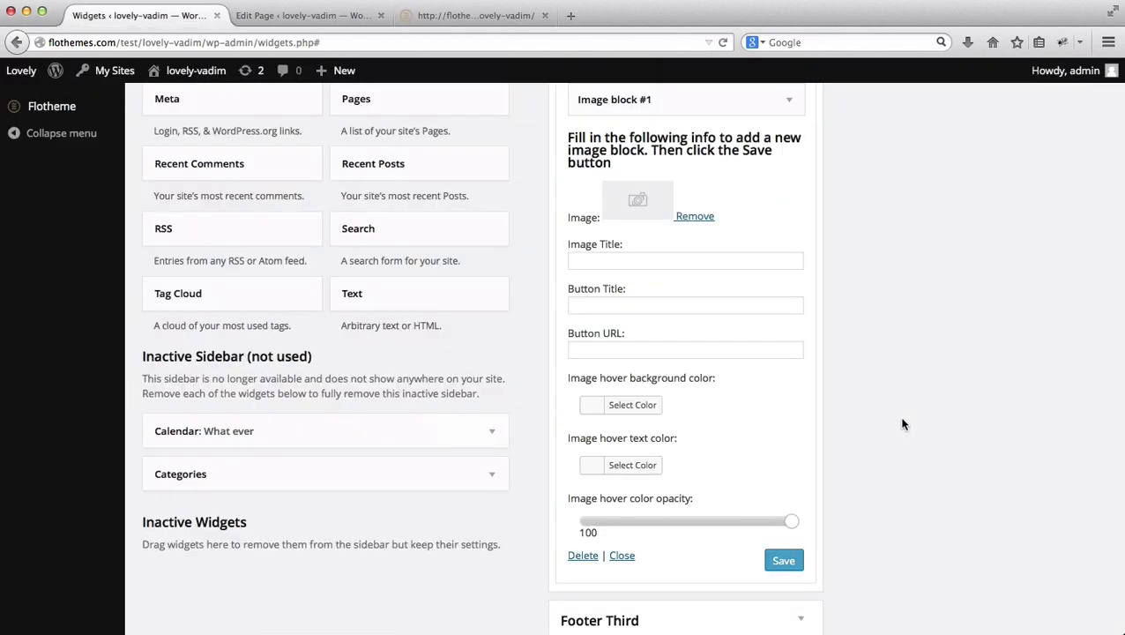
Step: Collapse Footer Second, add a Flo Text widget to Footer Third and give it the title "Title"
scroll(964, 409, "up", 5)
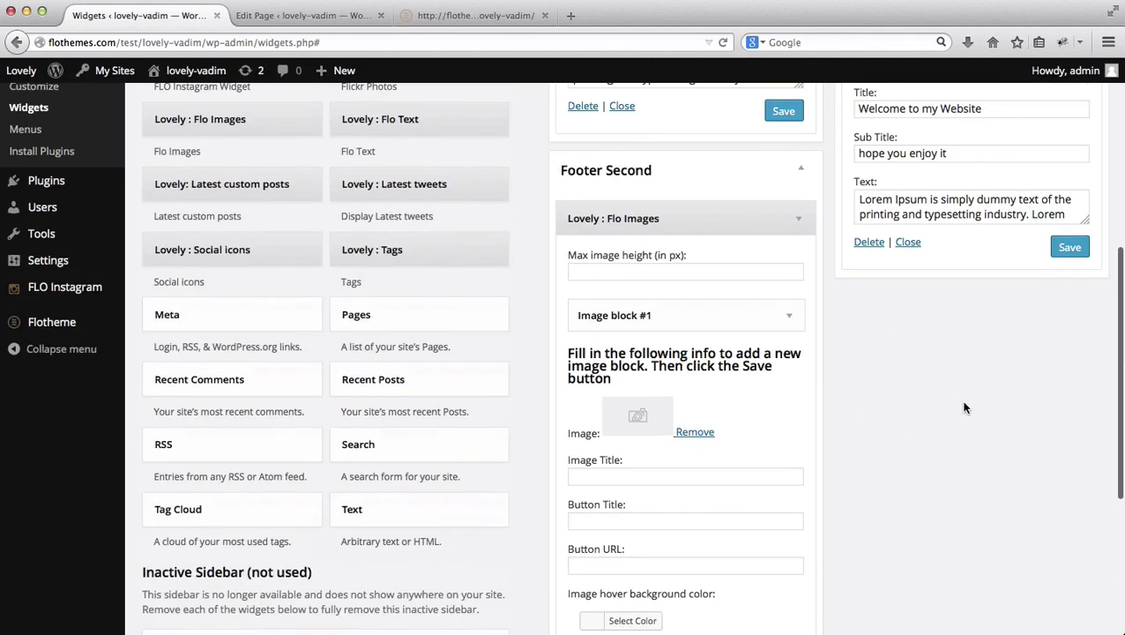
left_click(802, 170)
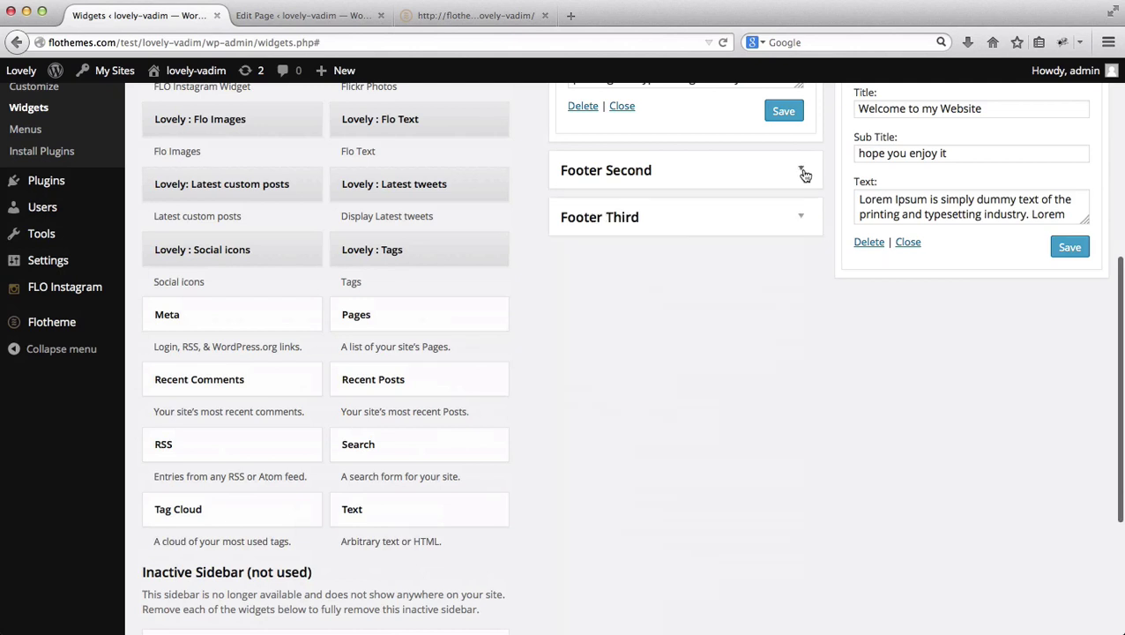
left_click(801, 217)
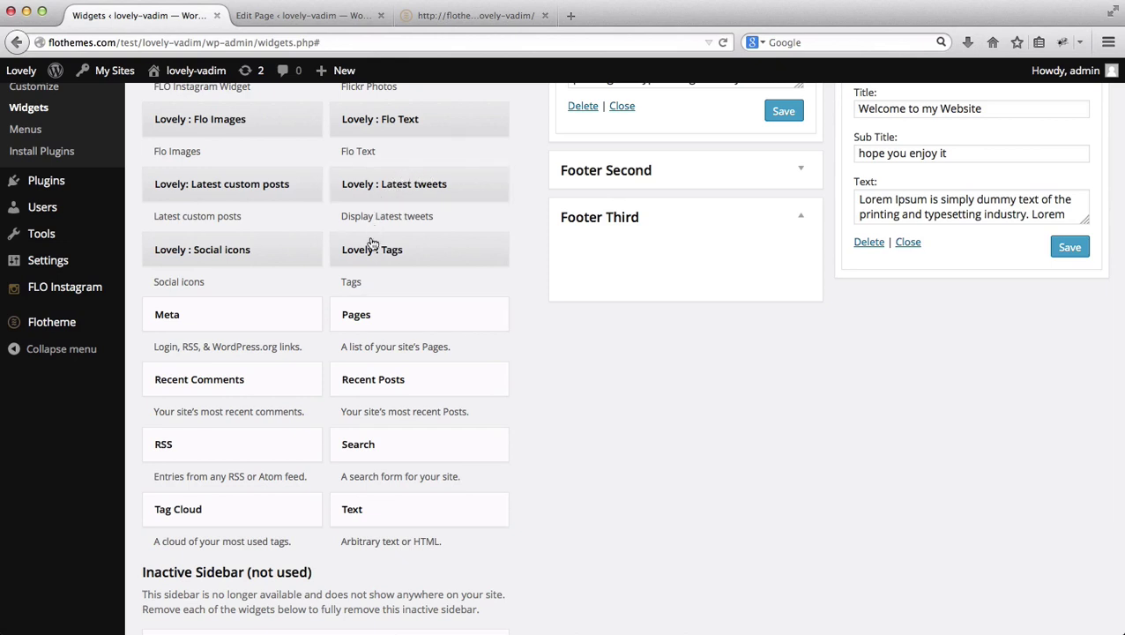
scroll(407, 361, "up", 2)
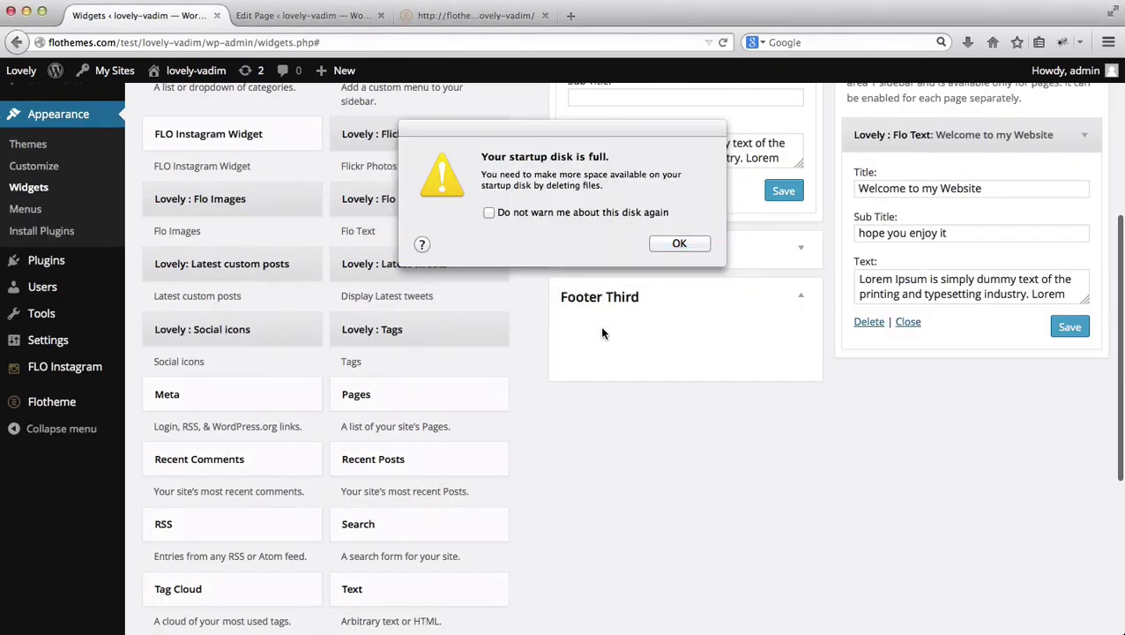
left_click(674, 242)
left_click(683, 241)
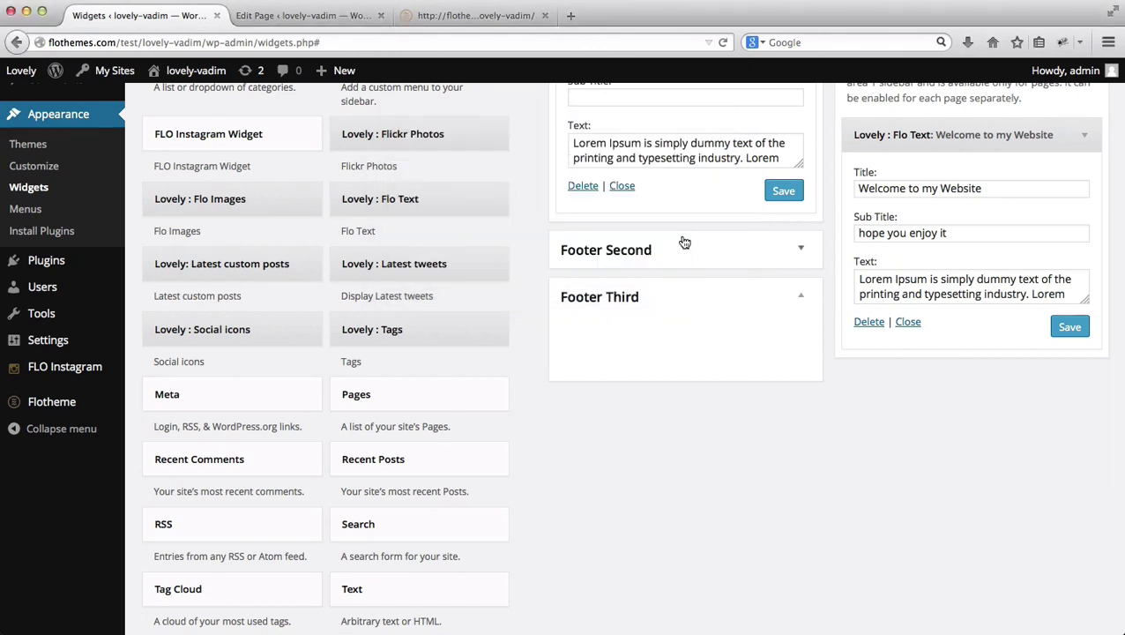
left_click_drag(392, 207, 647, 354)
left_click(604, 396)
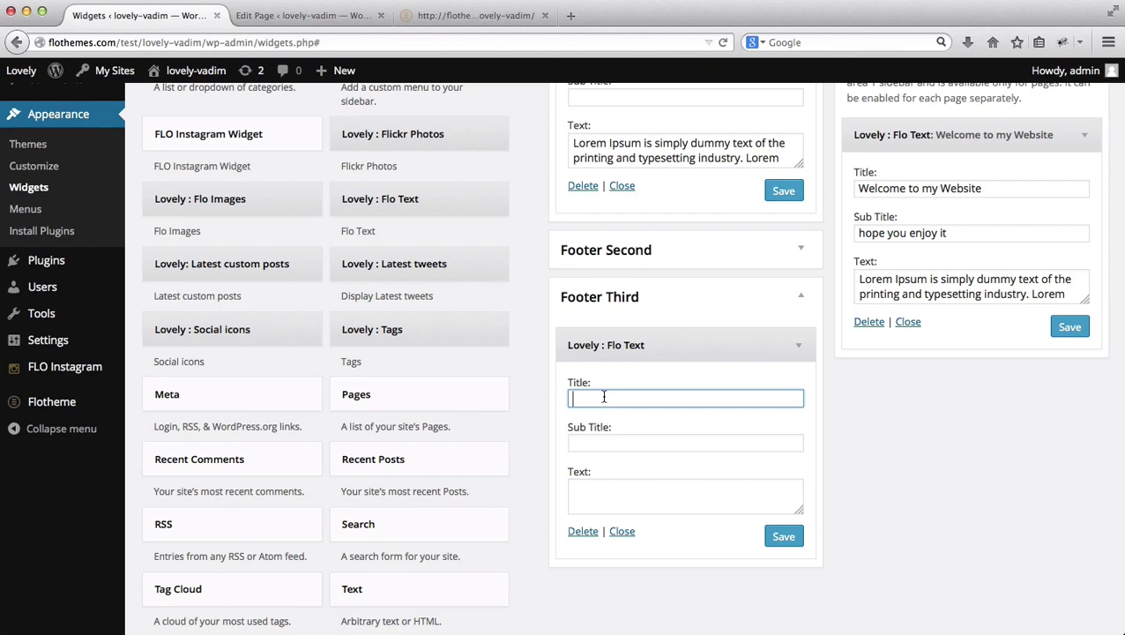
type("Title")
left_click(622, 495)
type("http://flothemes.com/test/lovely-vadim/")
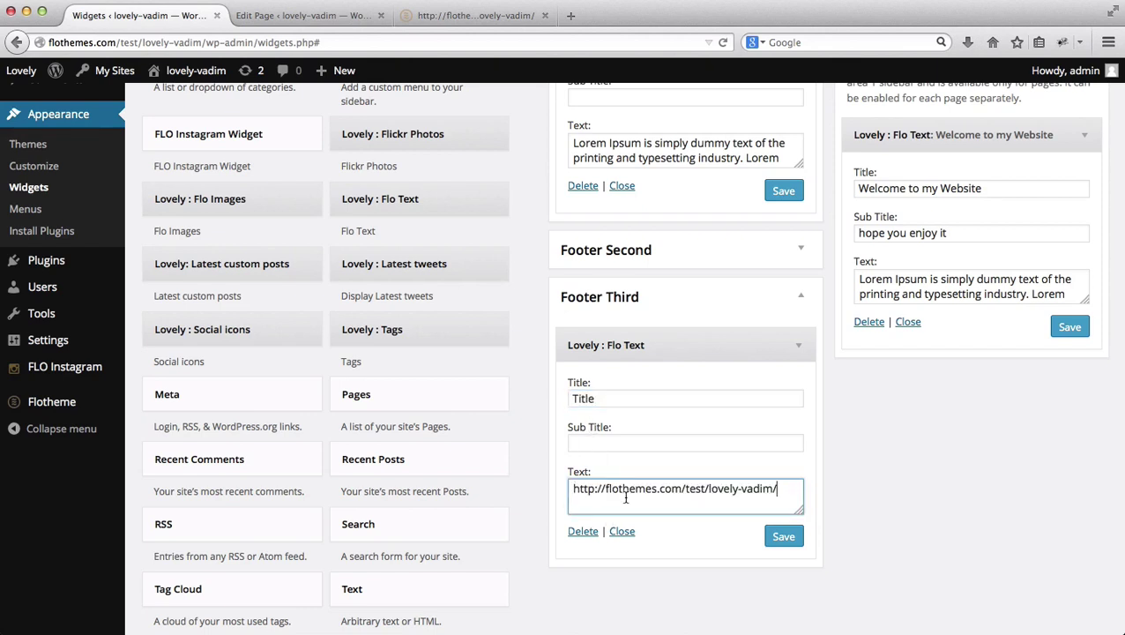
key("super+a")
key("BackSpace")
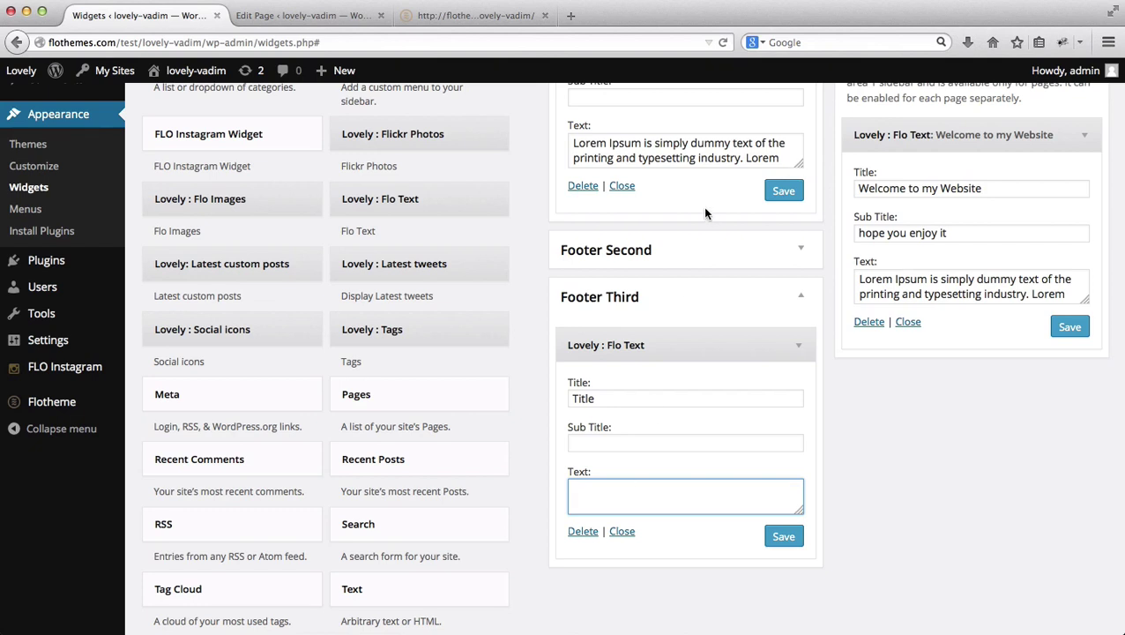
Step: Copy the Lorem Ipsum text from the Workshops widget into the Footer Third widget's text and save it
left_click(687, 150)
key("super+a")
key("super+c")
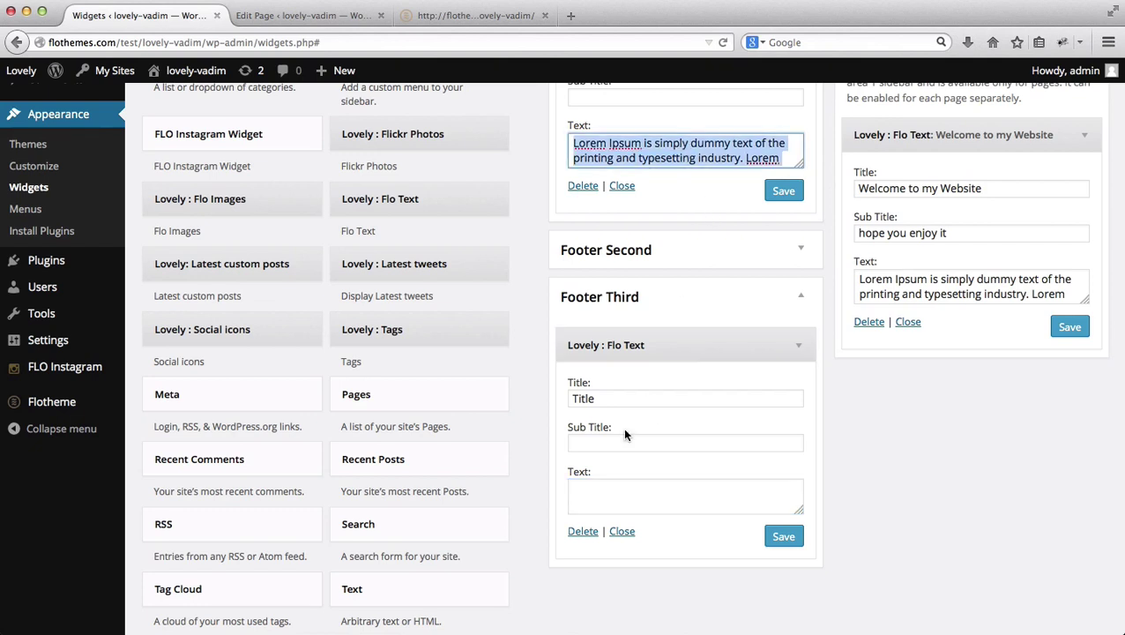
left_click(606, 499)
key("super+v")
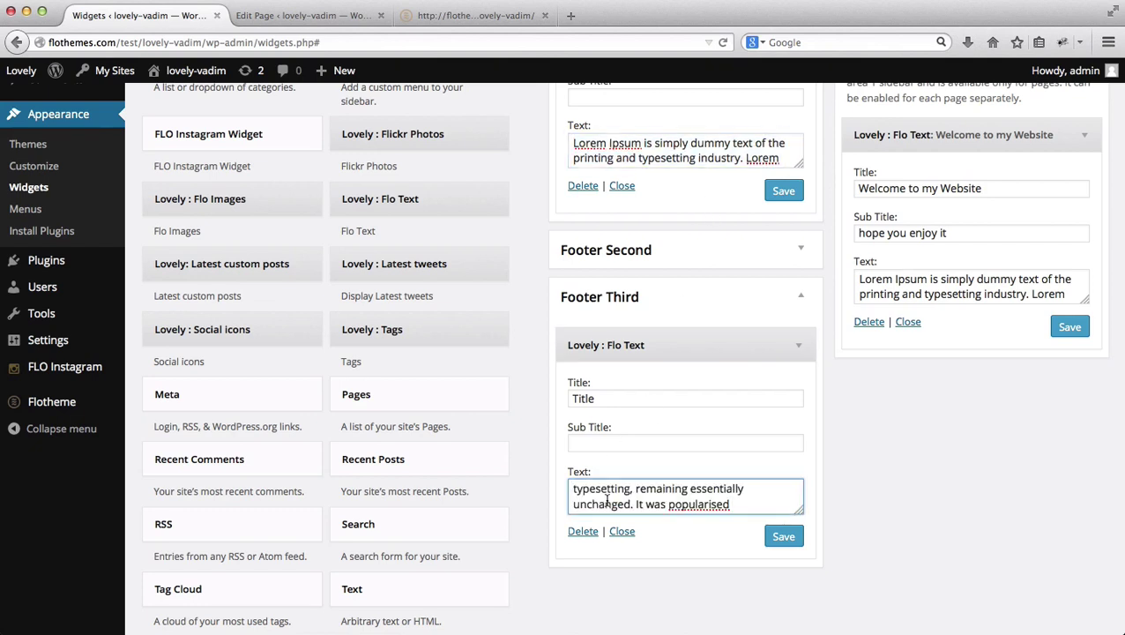
left_click(784, 537)
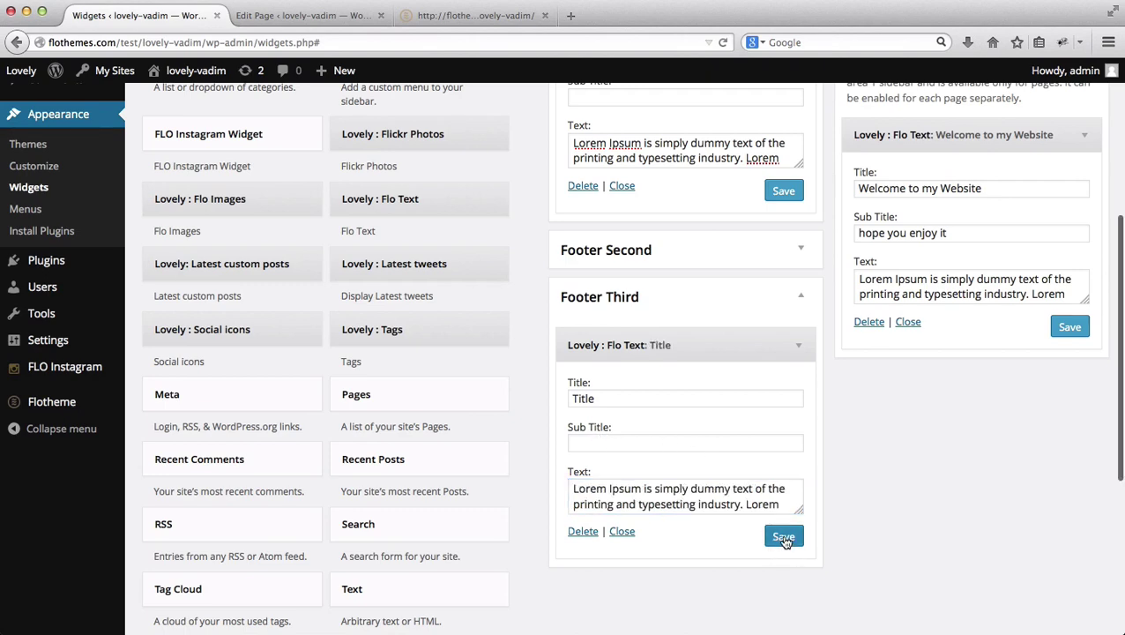
Step: Expand Footer Fourth and add a Flo Images widget to it
scroll(784, 539, "up", 5)
left_click(1089, 155)
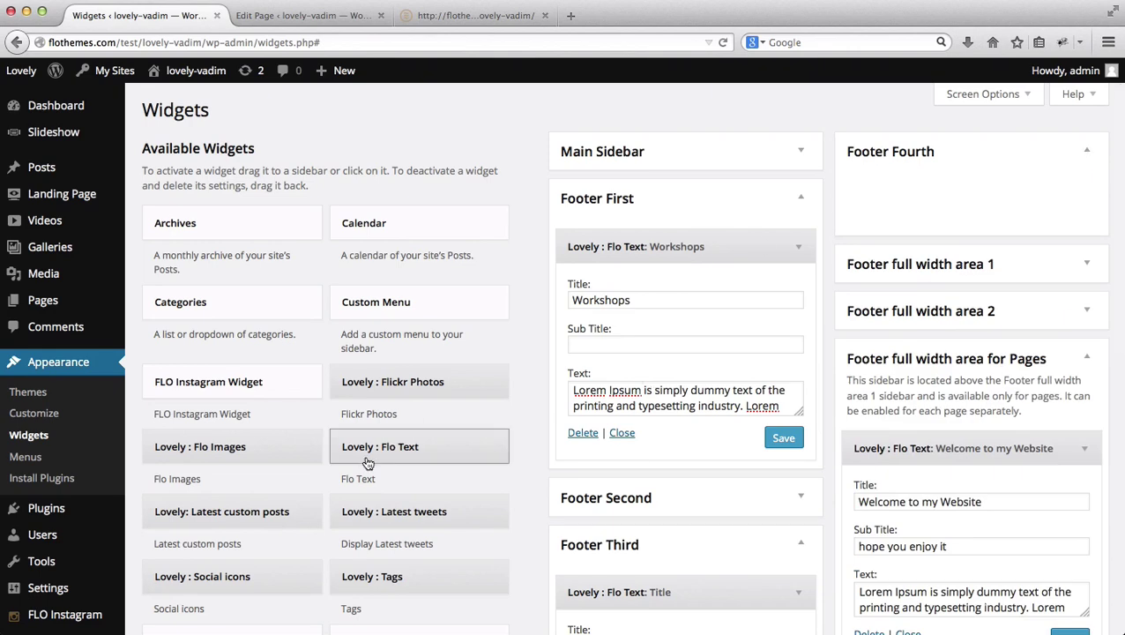
left_click_drag(185, 454, 930, 193)
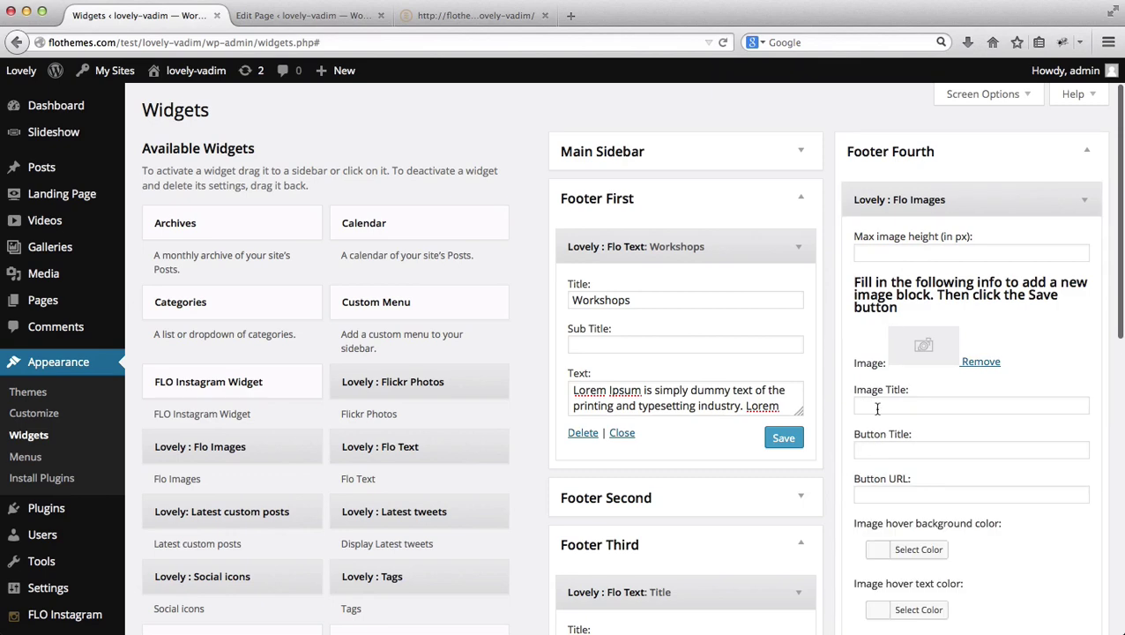
Step: Assign 5.jpg from the media library to the Footer Fourth Flo Images widget and save it
scroll(921, 408, "down", 3)
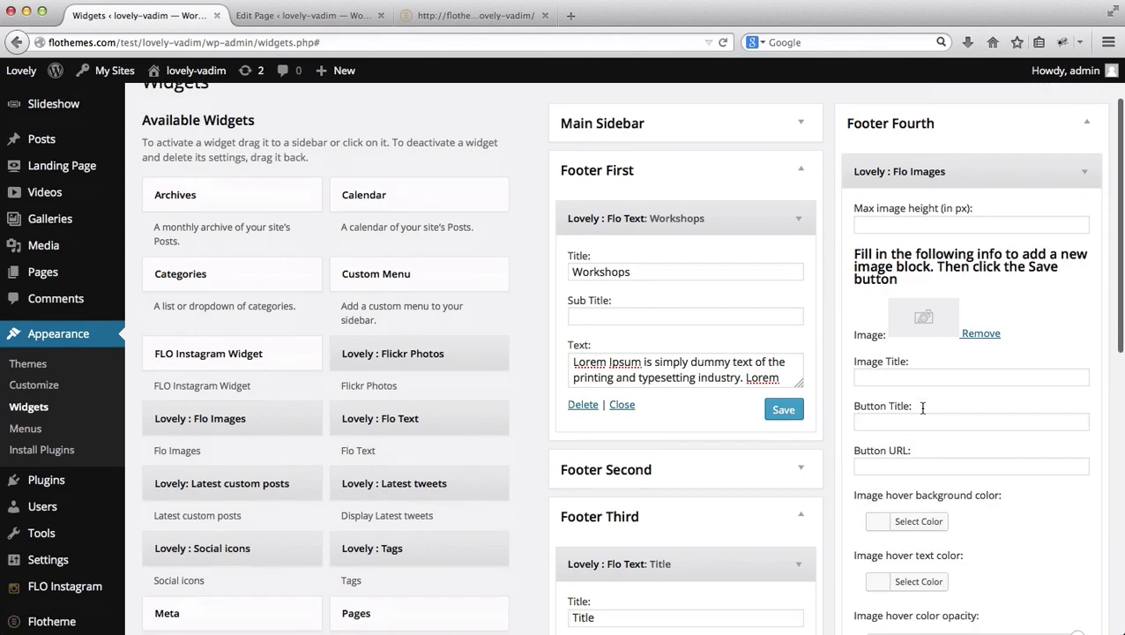
double_click(919, 230)
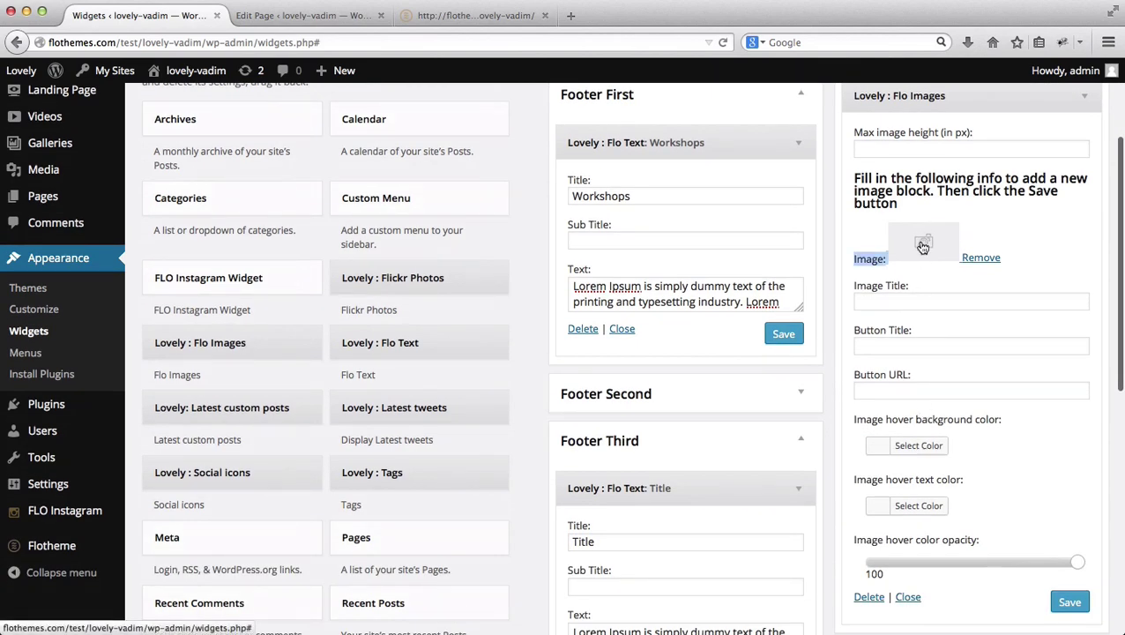
left_click(921, 246)
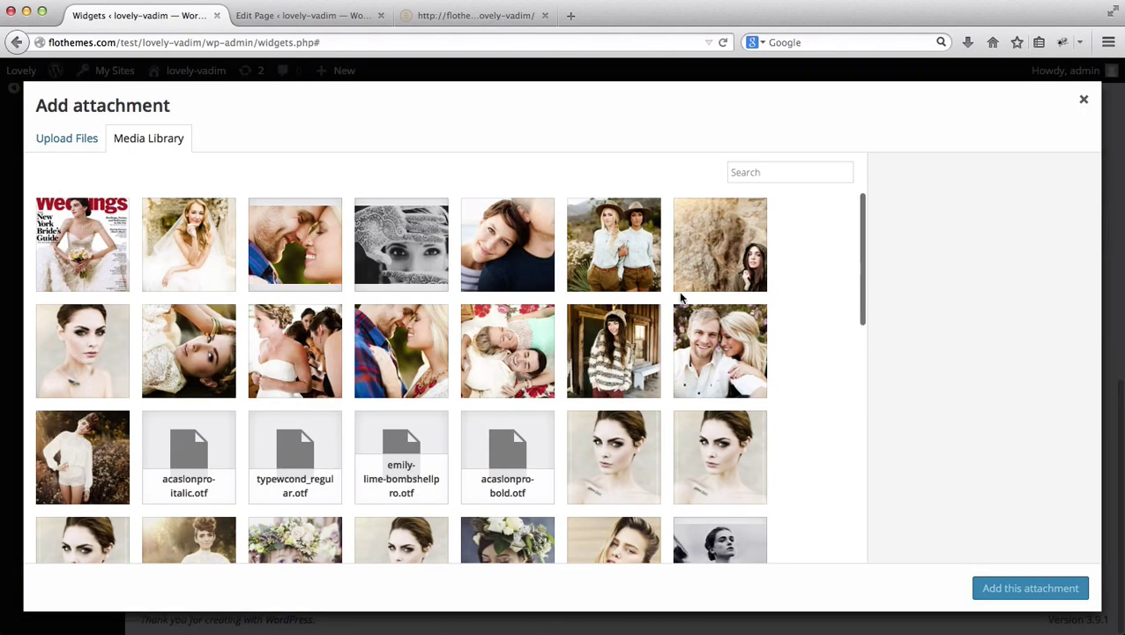
left_click(411, 358)
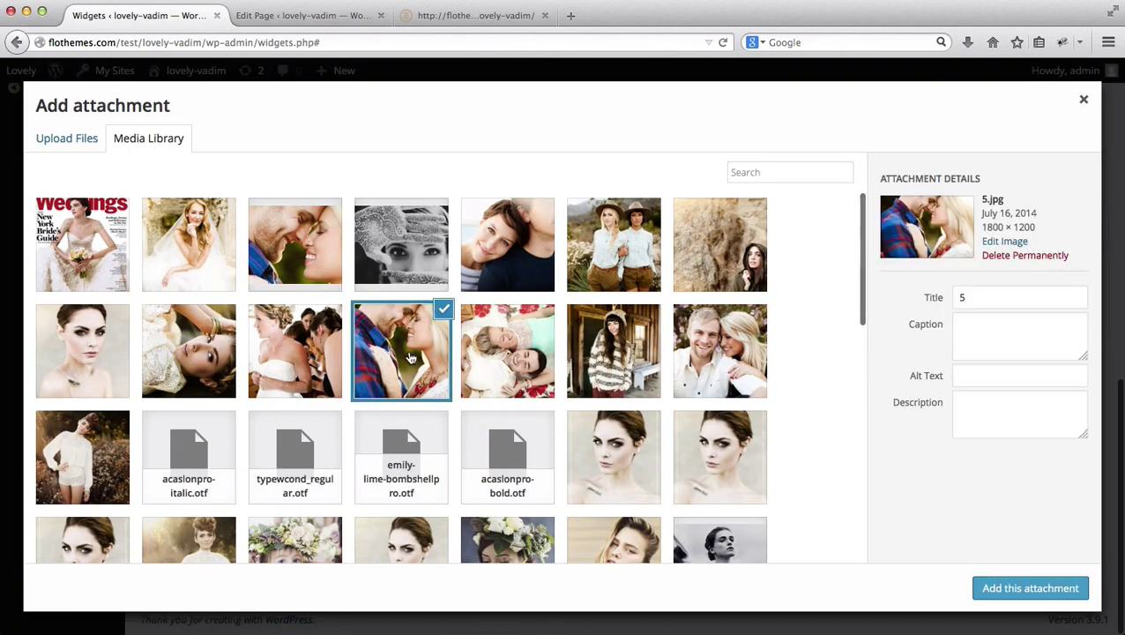
left_click(1018, 588)
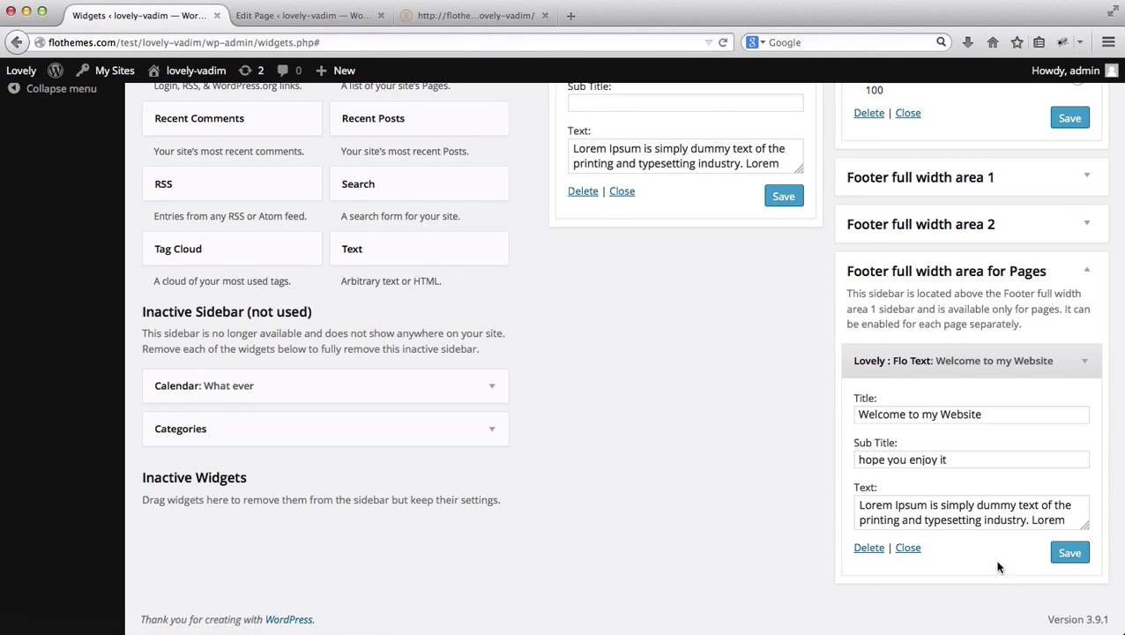
scroll(997, 565, "up", 10)
scroll(1020, 316, "up", 1)
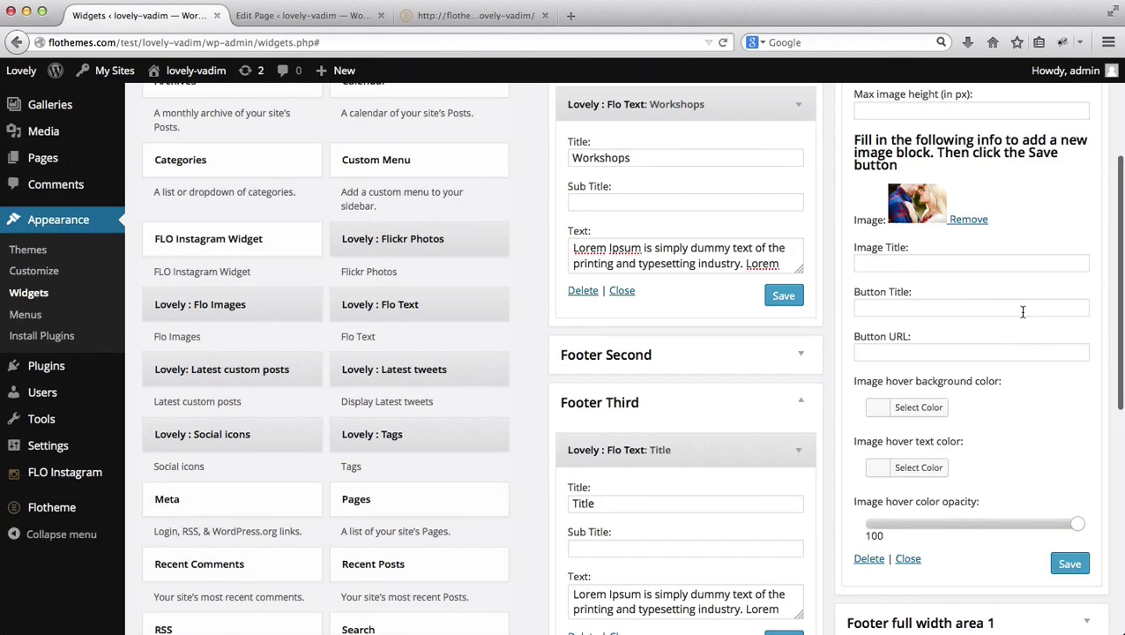
left_click(1070, 566)
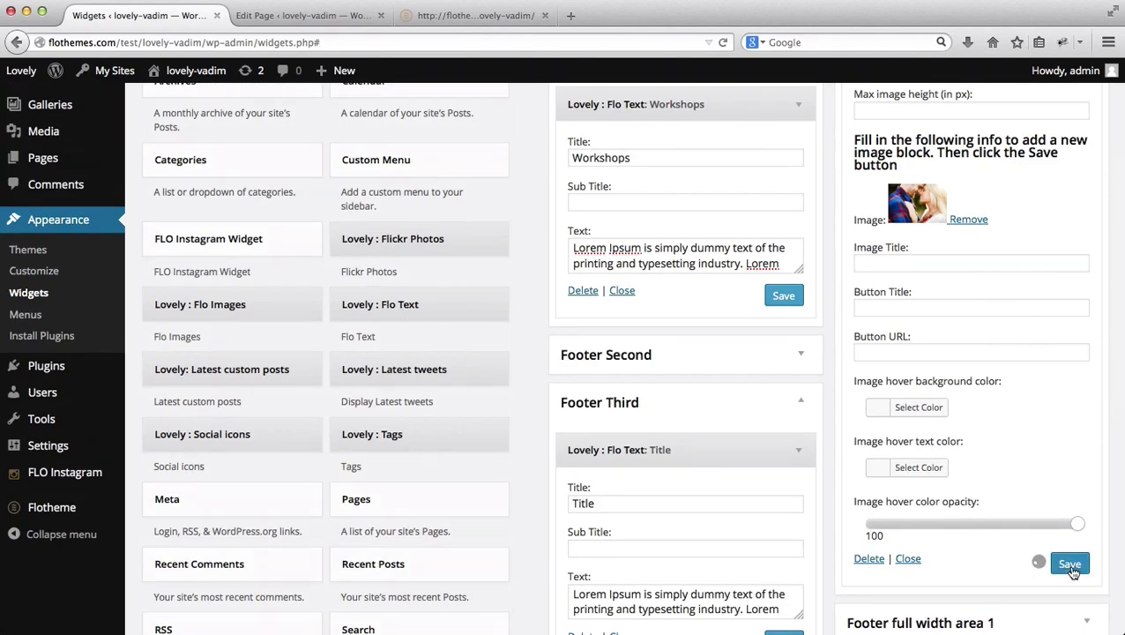
Step: Save the Footer Third text widget again and collapse the Footer Third and Footer Fourth areas
scroll(723, 265, "down", 12)
left_click(782, 144)
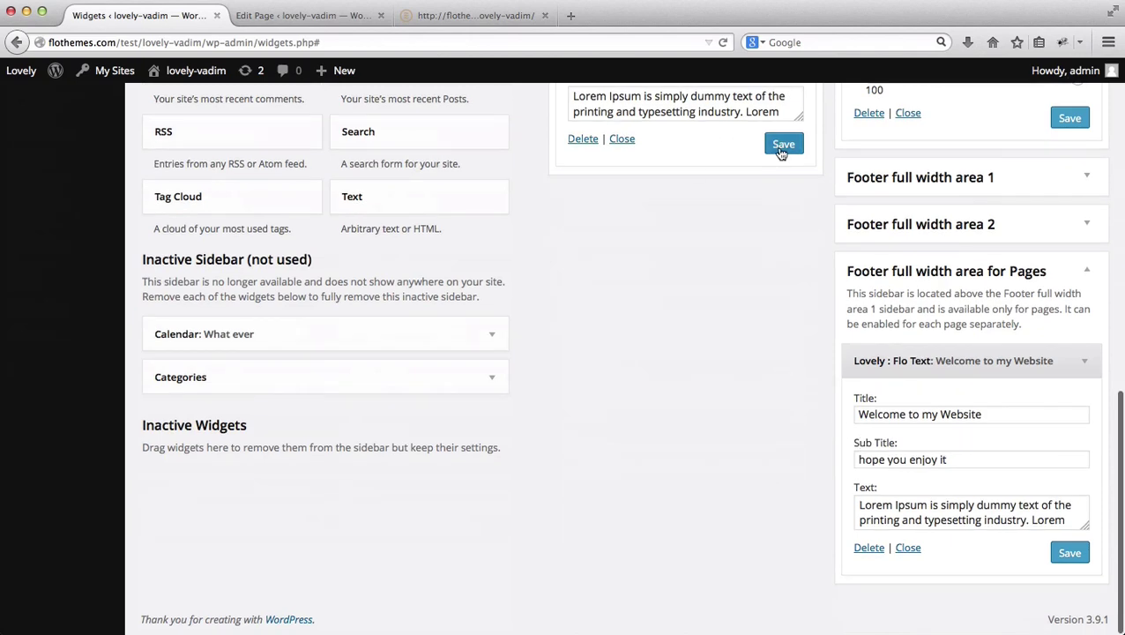
scroll(749, 367, "up", 7)
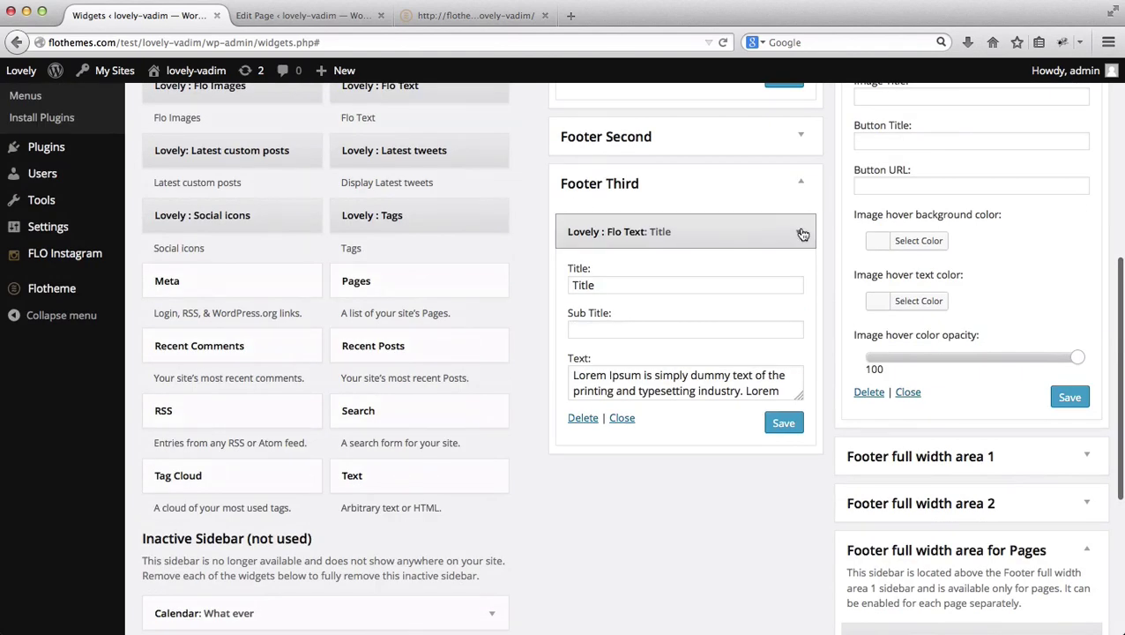
left_click(802, 188)
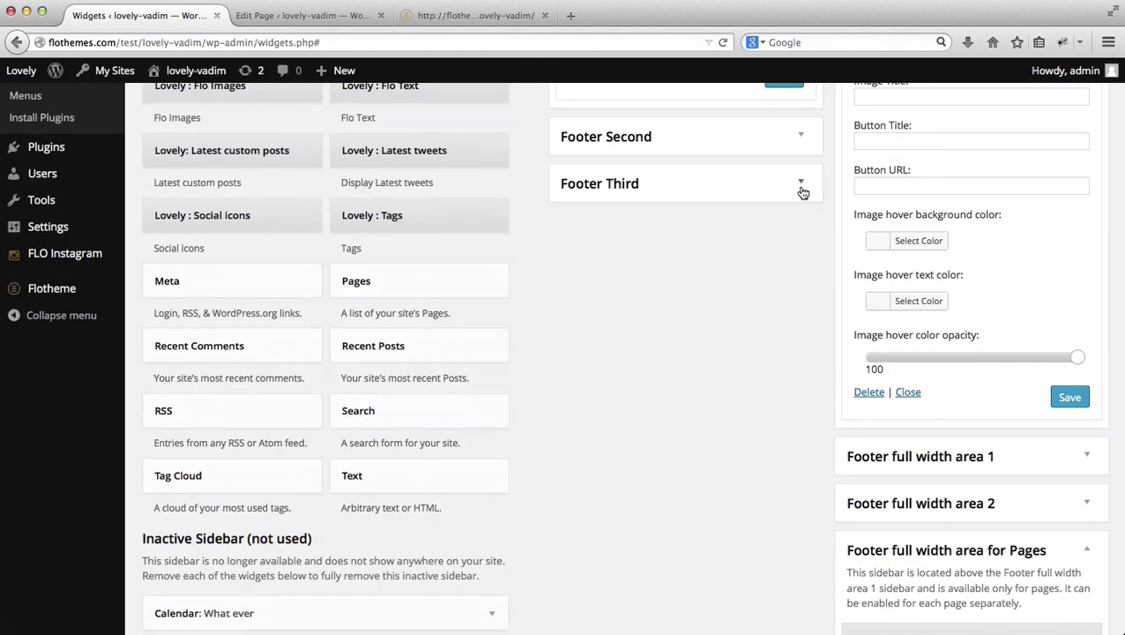
scroll(838, 217, "up", 9)
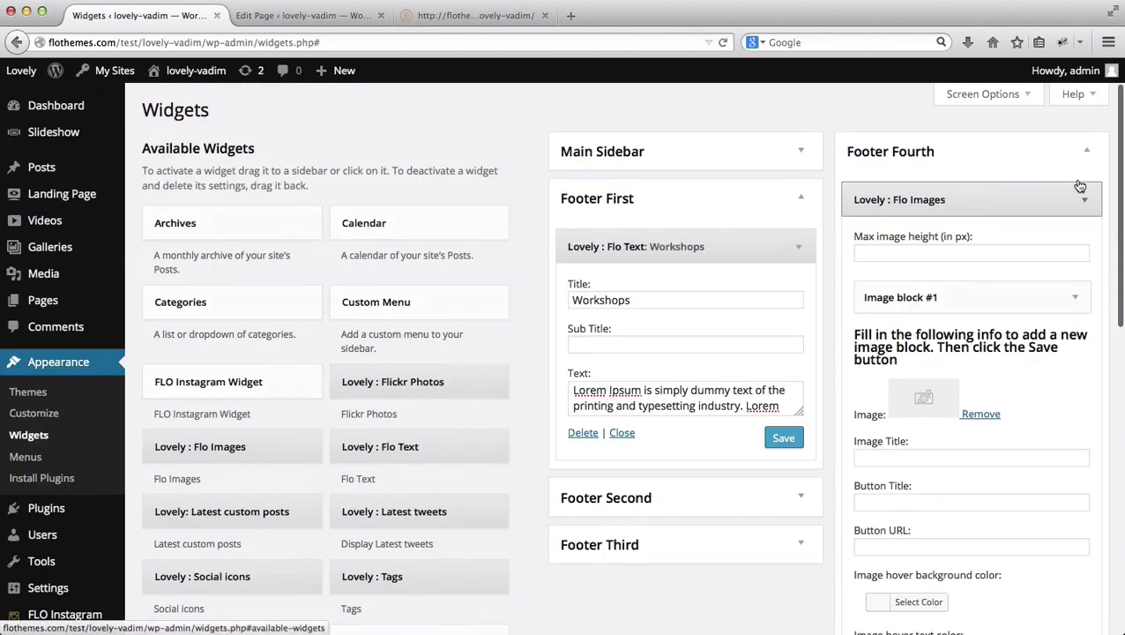
left_click(1087, 151)
Step: Reload the live home page and check the third and fourth footer columns with the new text and image
key("ctrl+Tab")
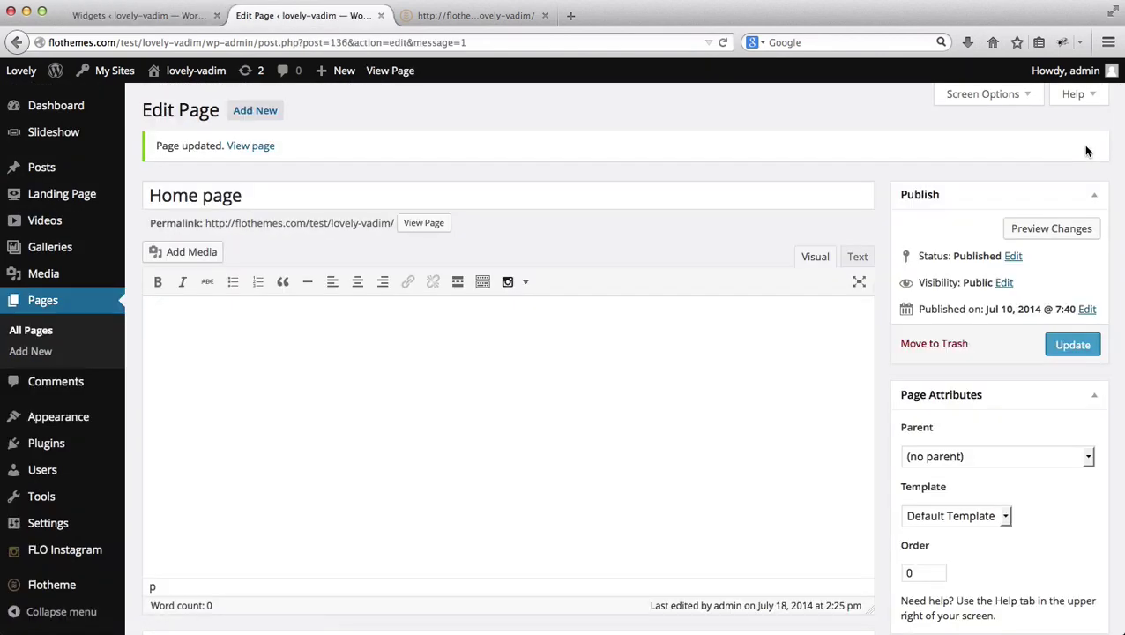
key("ctrl+Tab")
key("super+r")
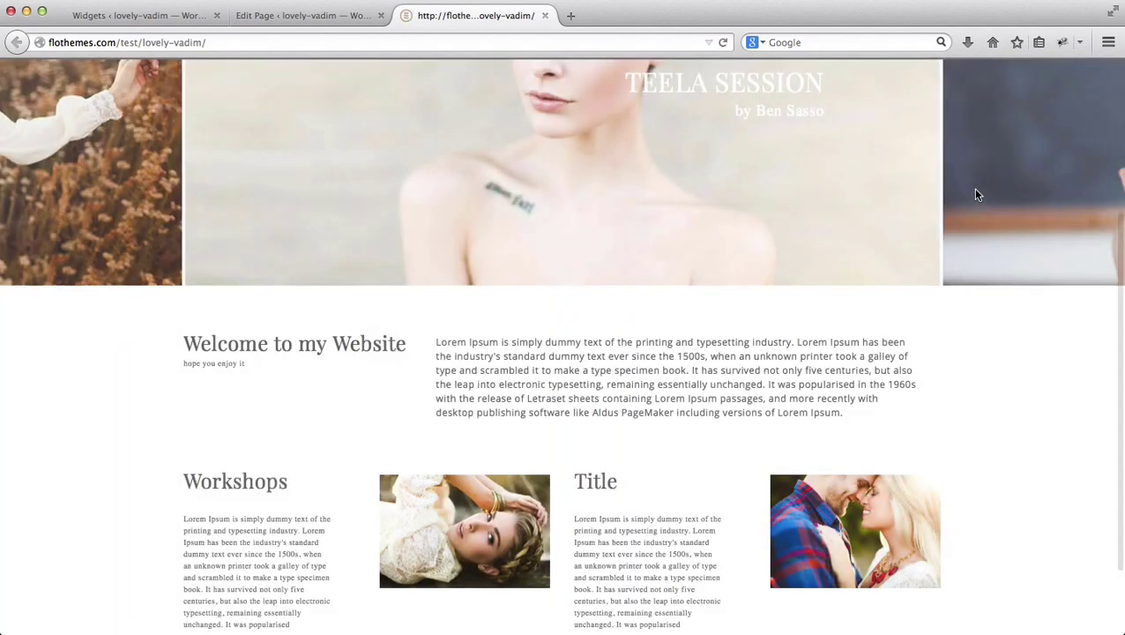
scroll(976, 190, "down", 3)
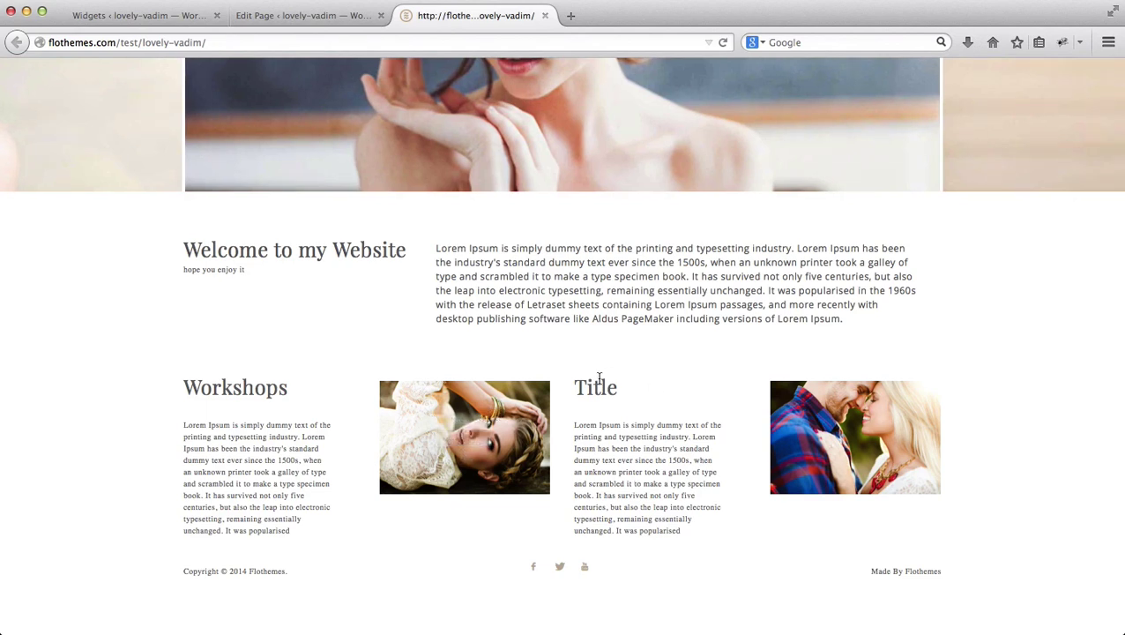
double_click(652, 472)
left_click(873, 436)
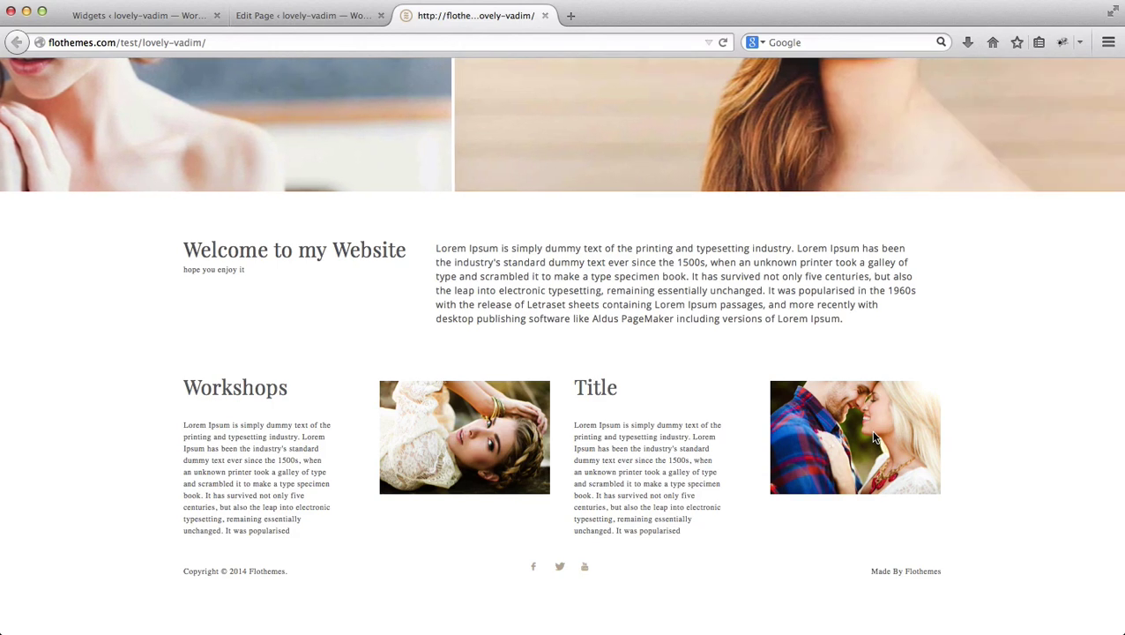
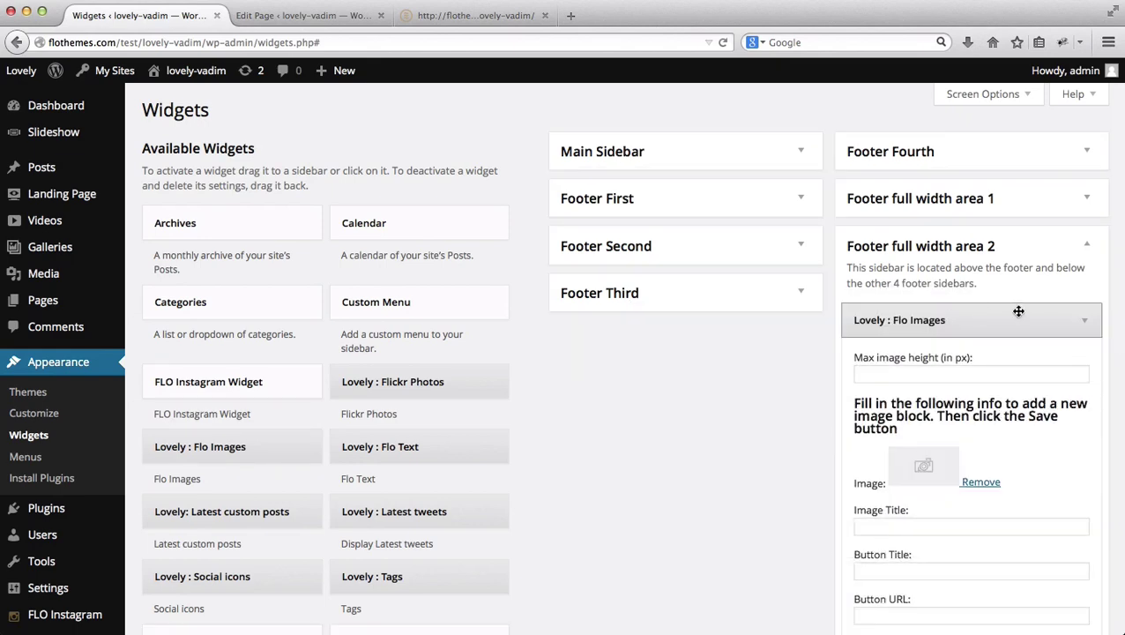
Step: Choose 10.jpg from the media library for the Flo Images widget in Footer full width area 2
scroll(1046, 310, "down", 3)
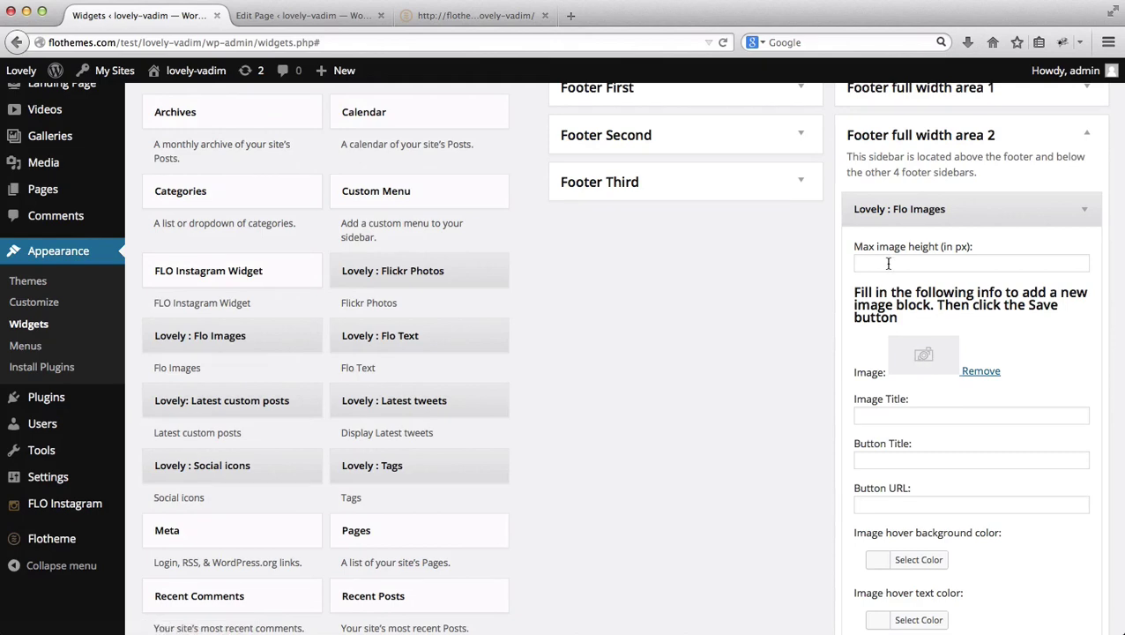
left_click(912, 354)
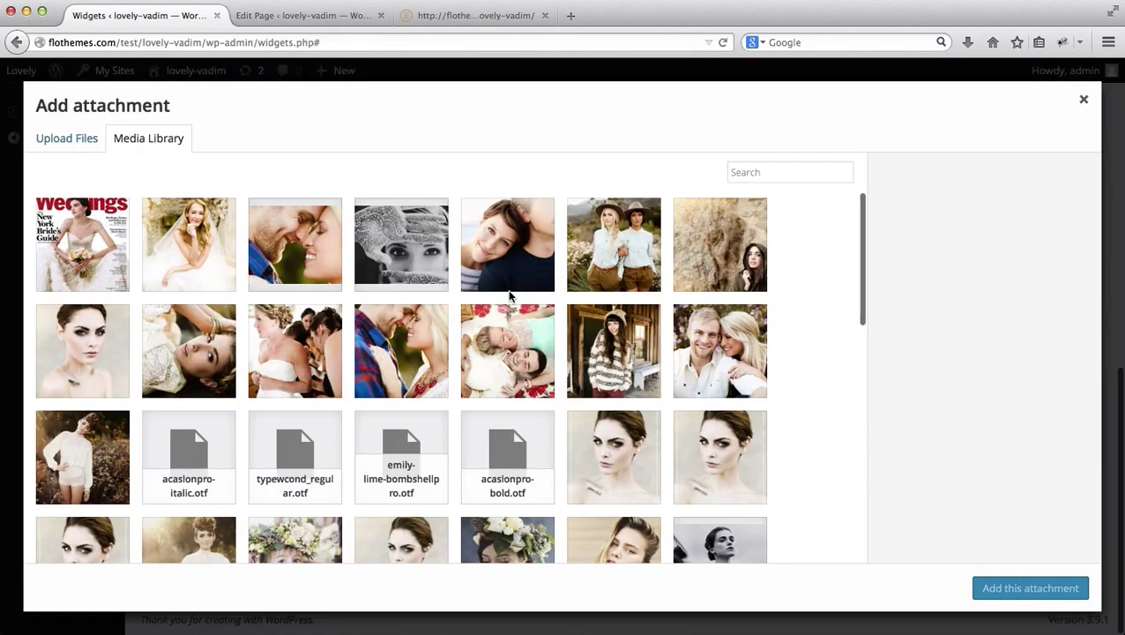
left_click(324, 243)
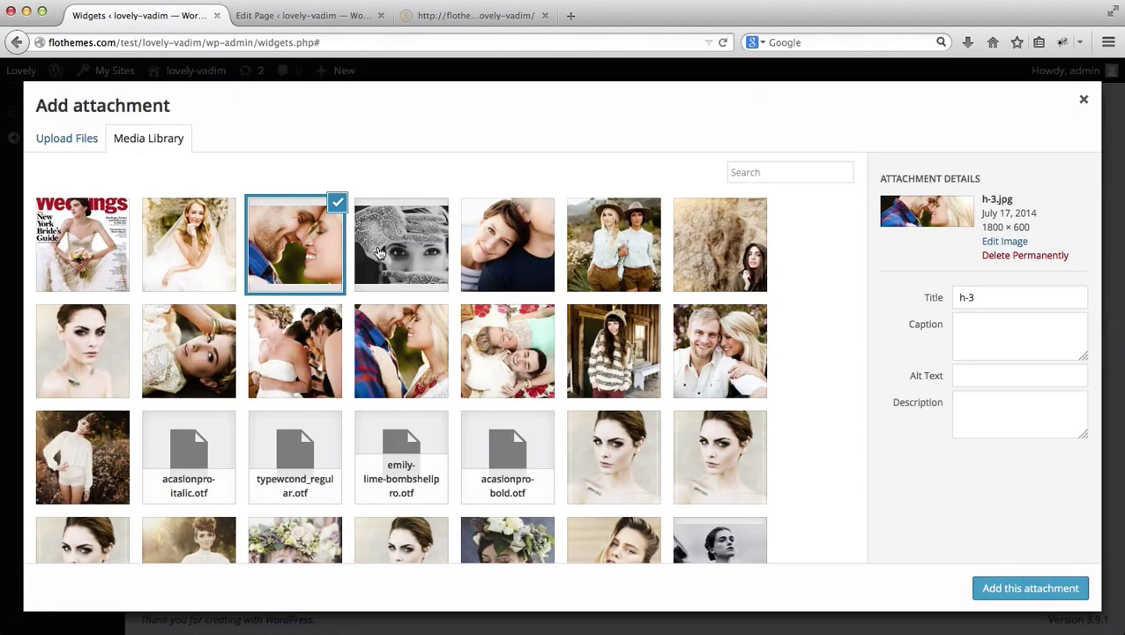
left_click(631, 254)
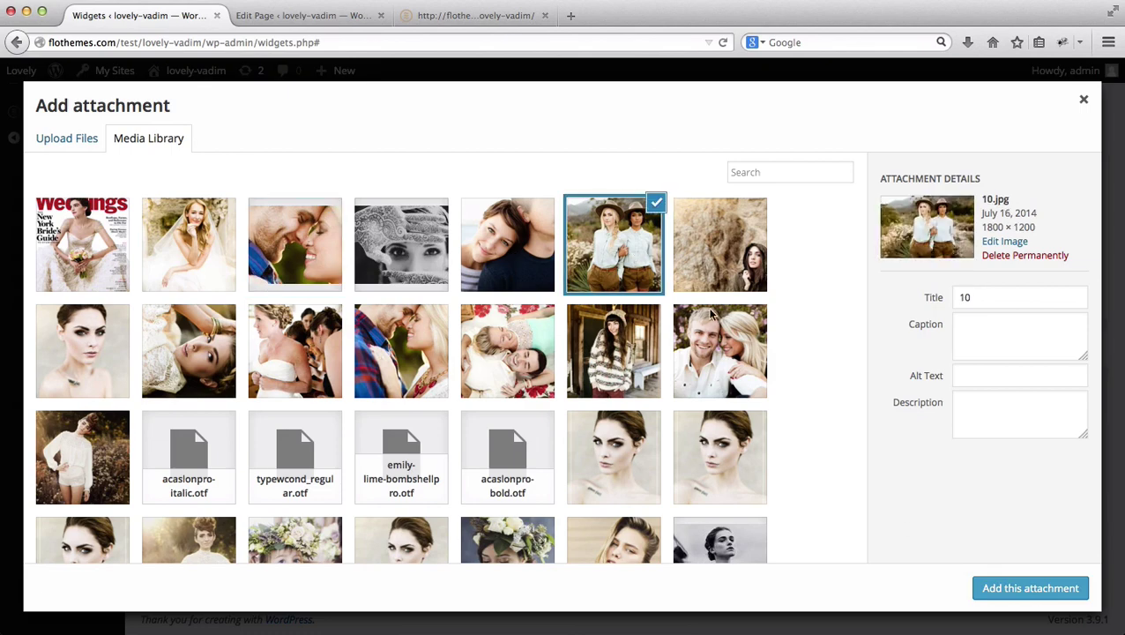
left_click(1028, 585)
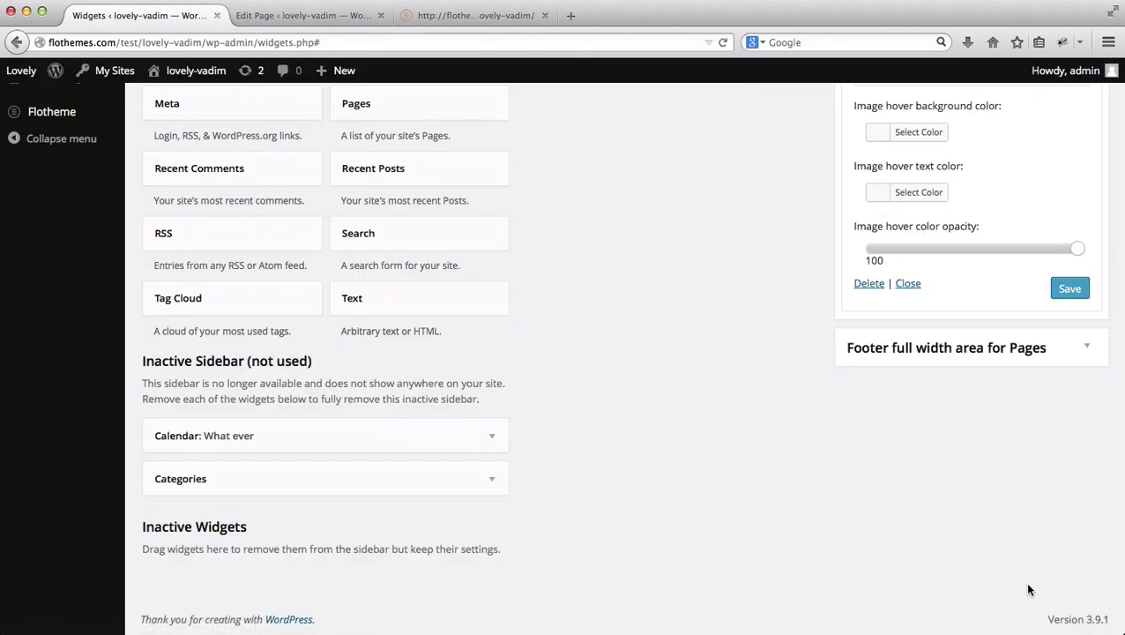
scroll(1028, 589, "up", 10)
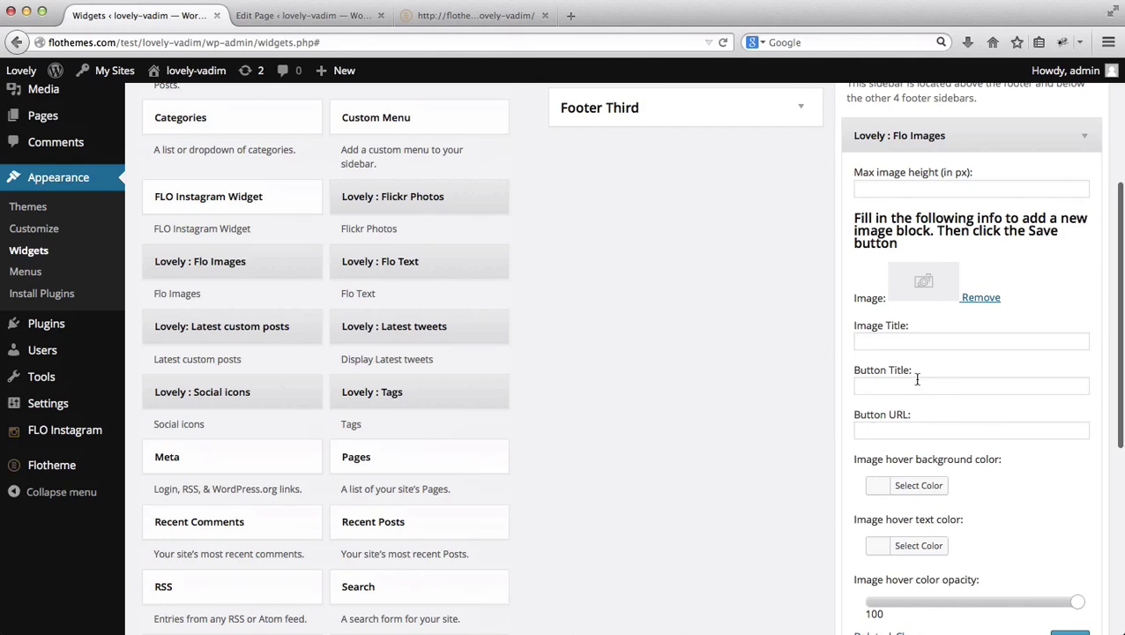
Step: Save the Flo Images widget in Footer full width area 2 with the chosen photo as its first image block
scroll(916, 379, "down", 2)
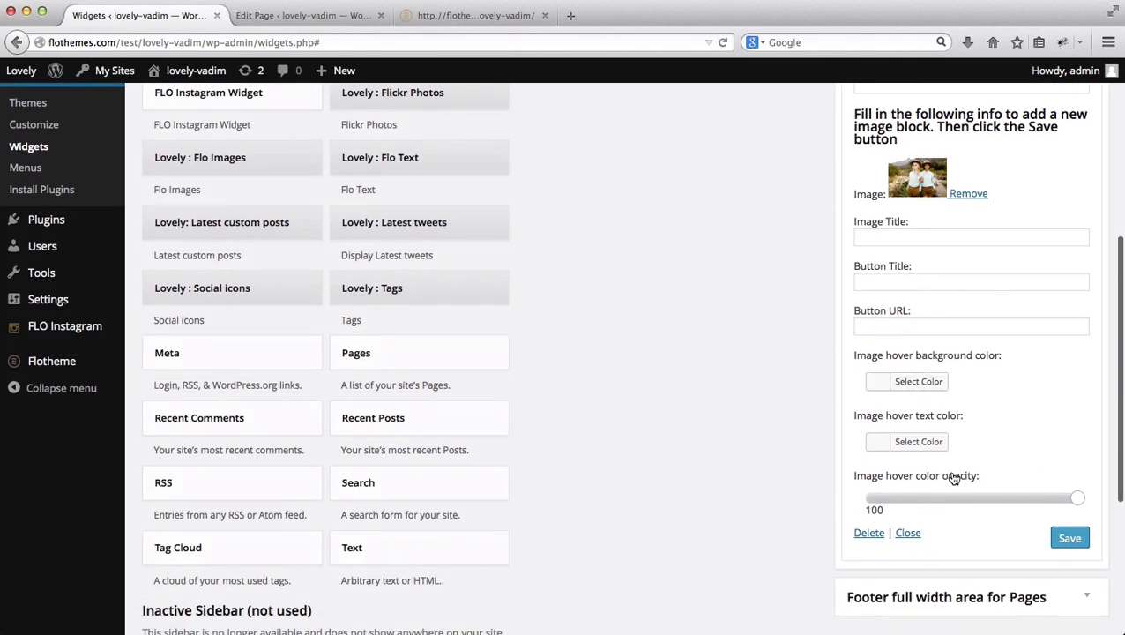
scroll(953, 478, "down", 1)
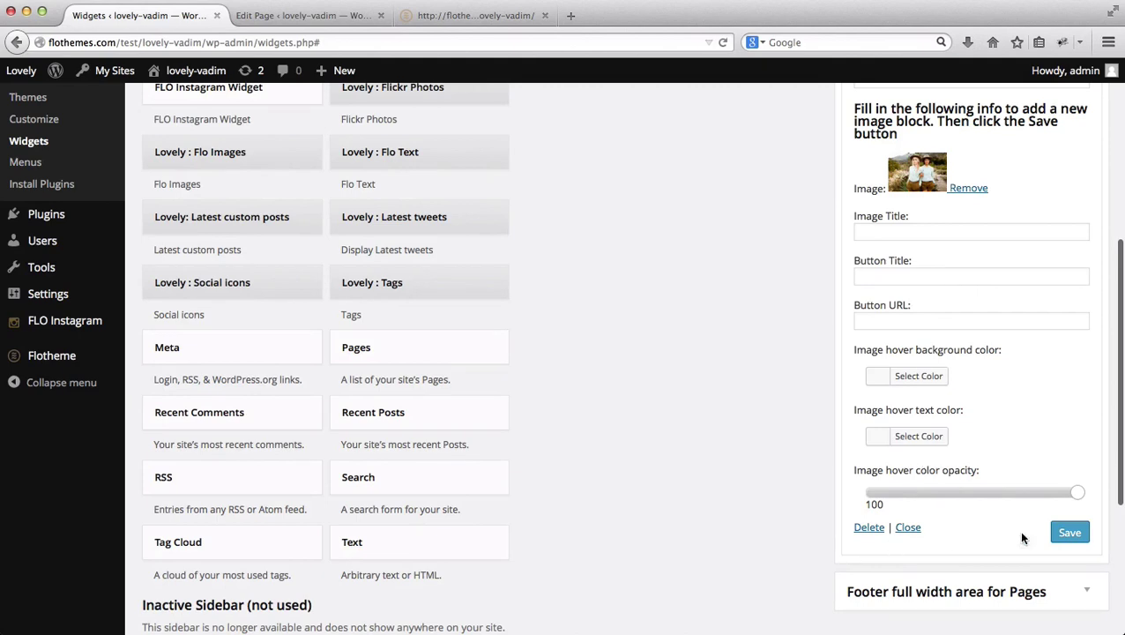
left_click(1067, 532)
Step: Add 9.jpg from the media library as the second image block of the Flo Images widget and save it
scroll(1068, 541, "up", 5)
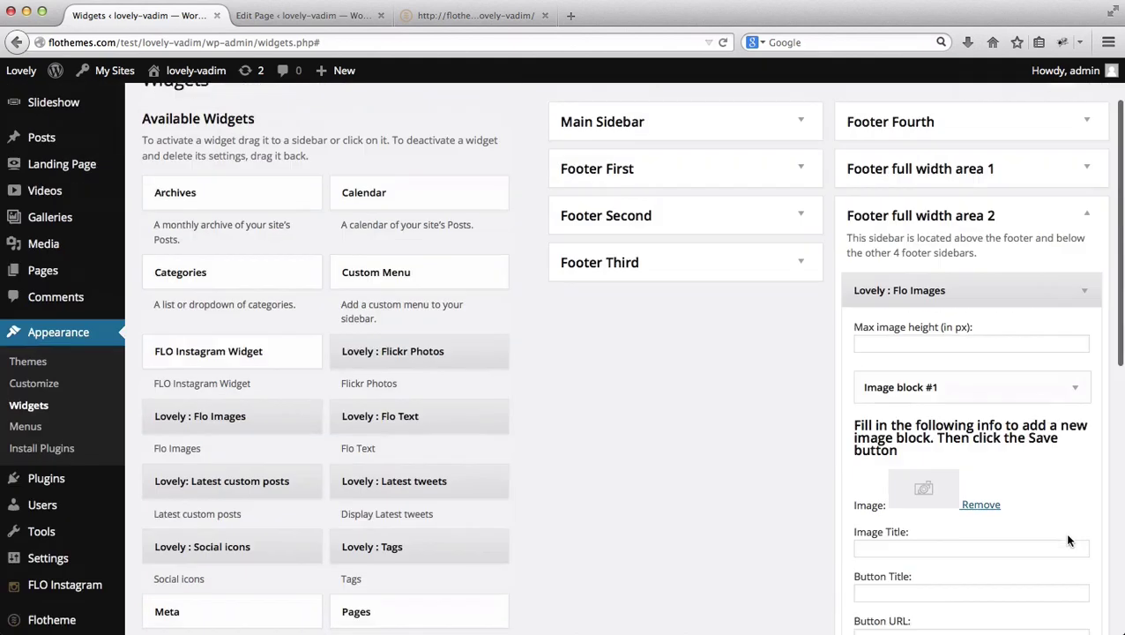
left_click(925, 501)
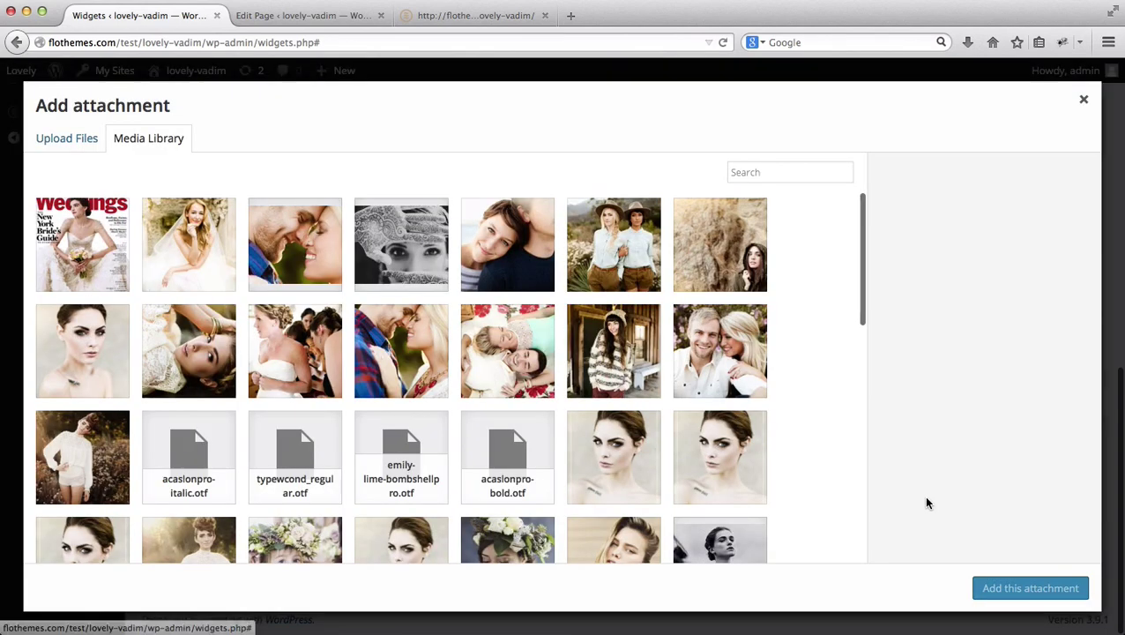
left_click(697, 262)
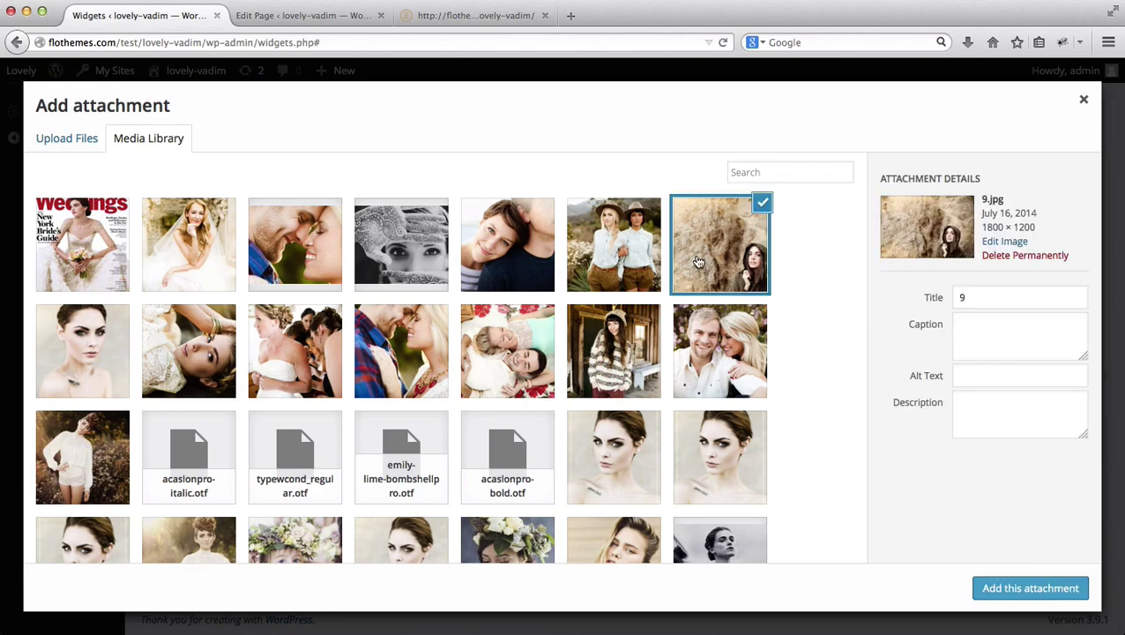
left_click(1028, 588)
left_click(1067, 339)
scroll(1053, 375, "down", 2)
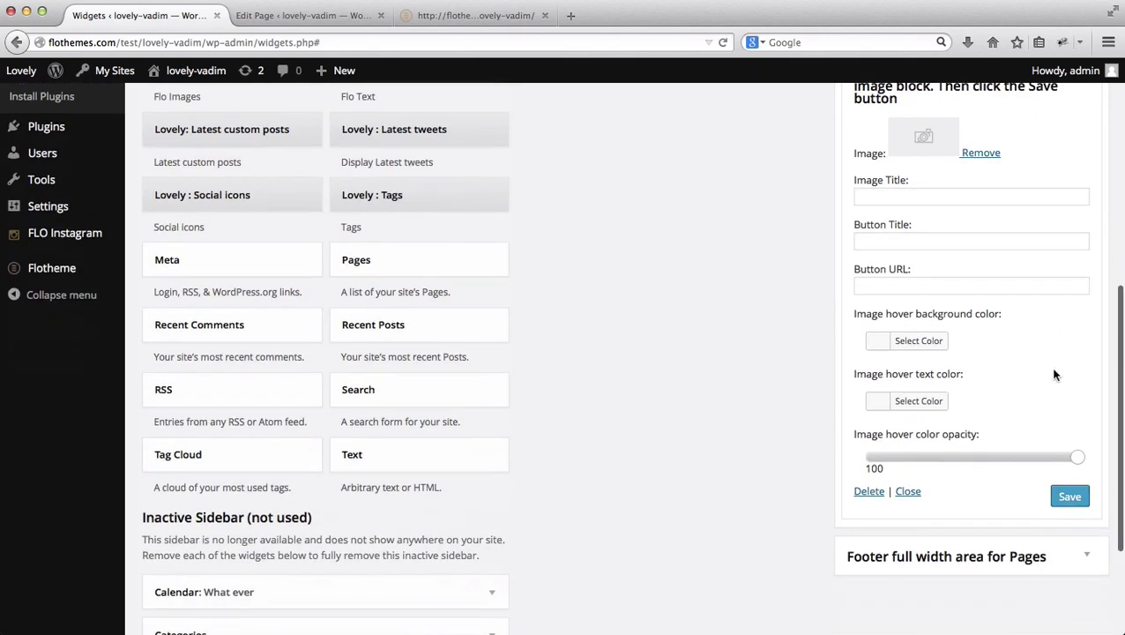
left_click(1068, 496)
Step: Add 7.jpg from the media library as the third image block of the Flo Images widget and save it
scroll(1067, 496, "up", 5)
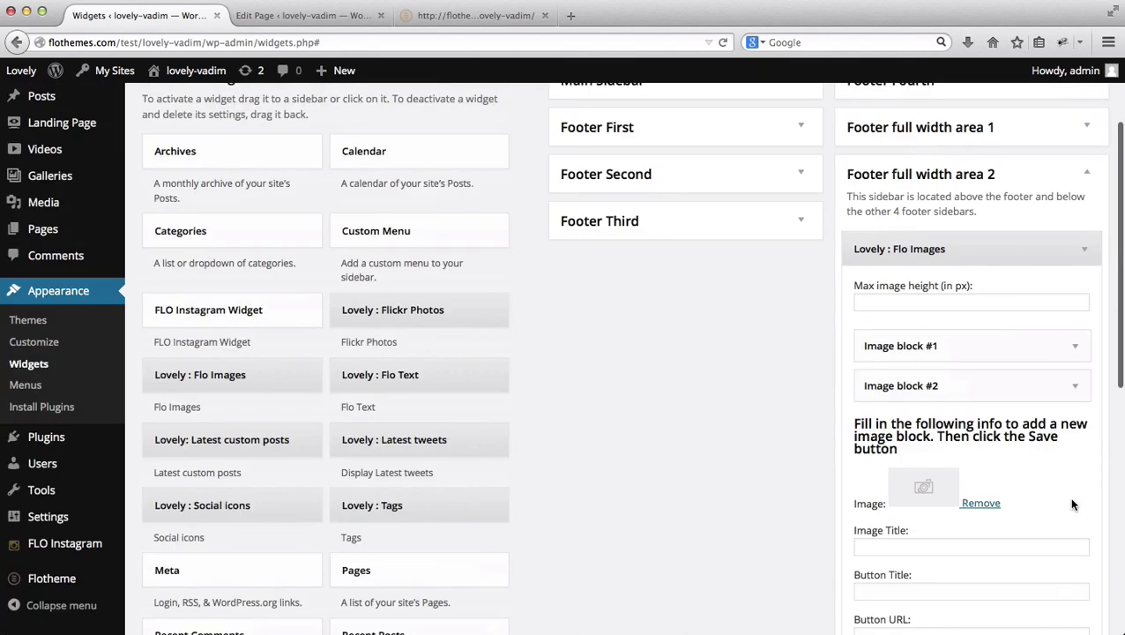
scroll(970, 459, "down", 3)
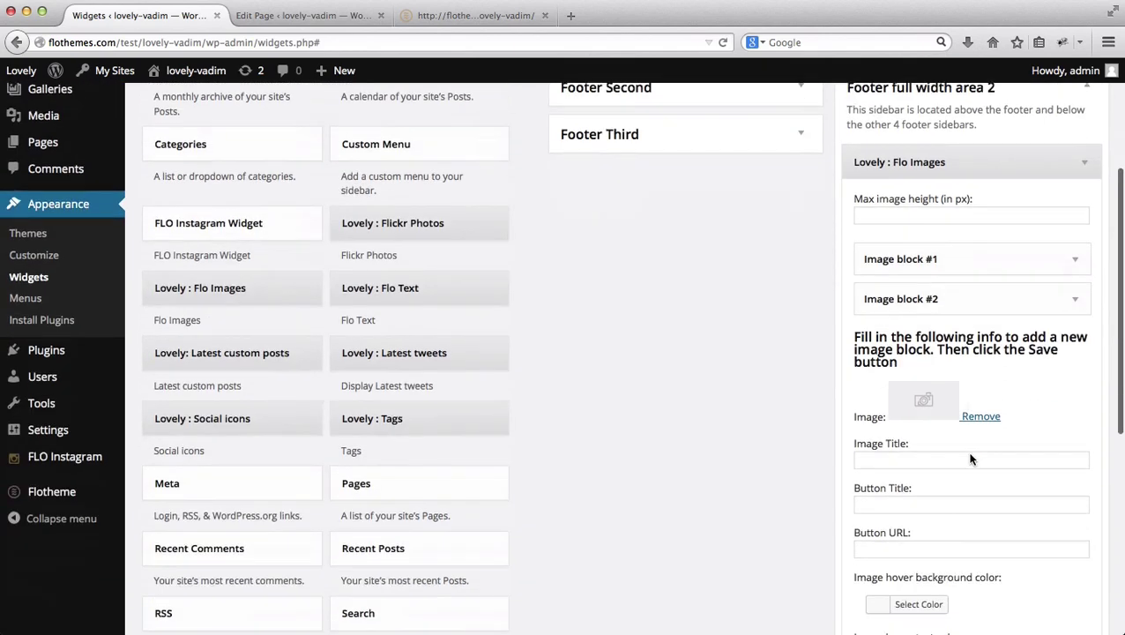
left_click(935, 322)
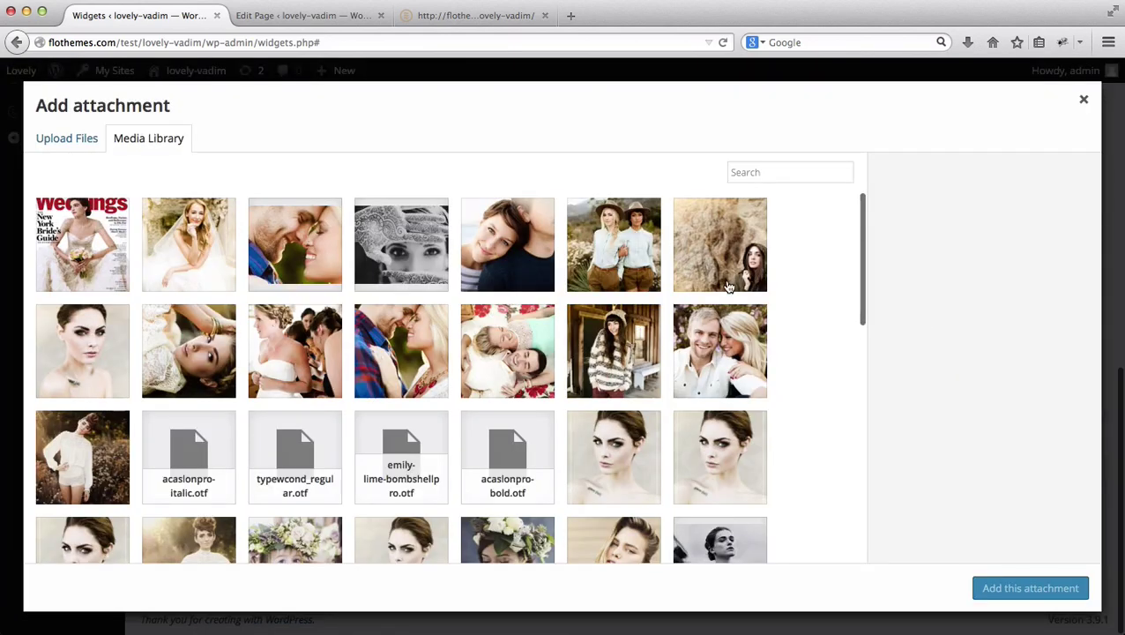
left_click(198, 354)
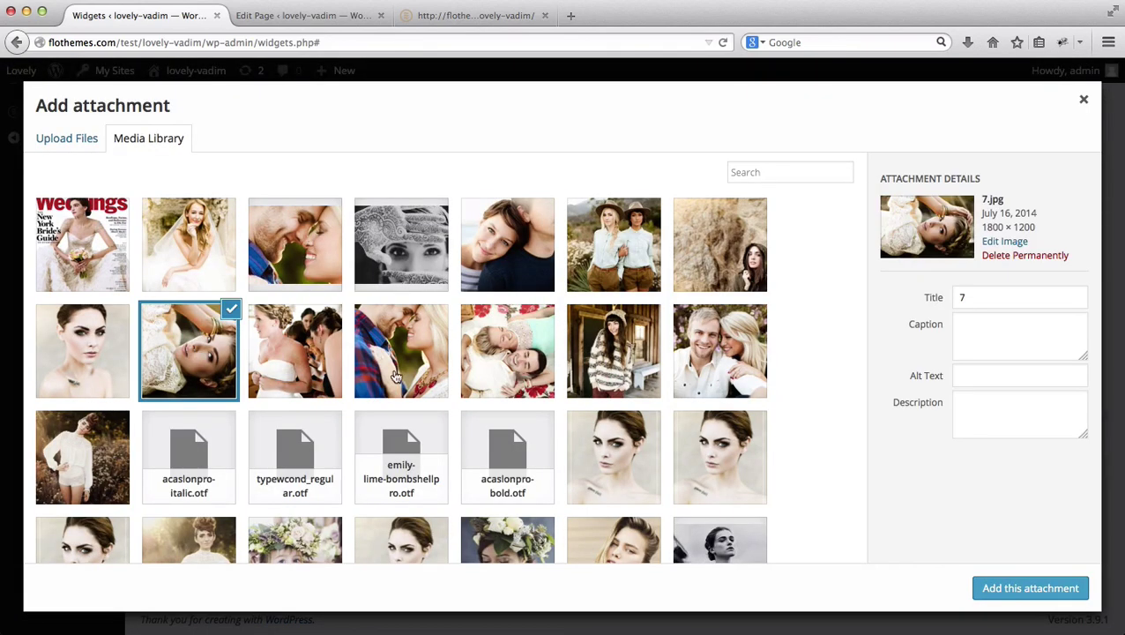
left_click(1033, 589)
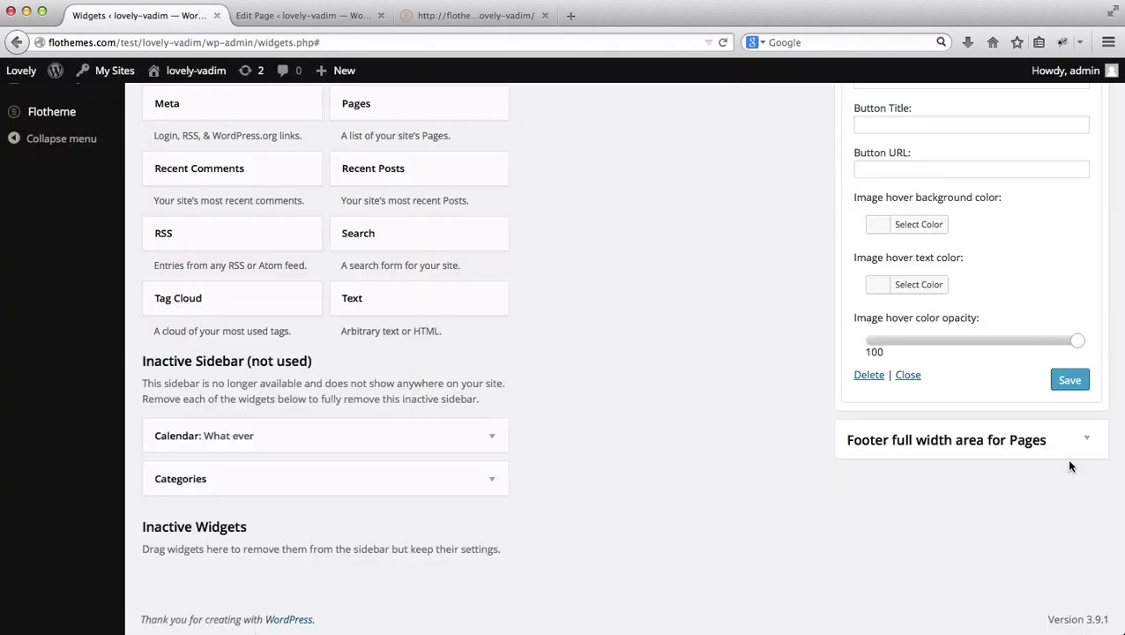
left_click(1069, 381)
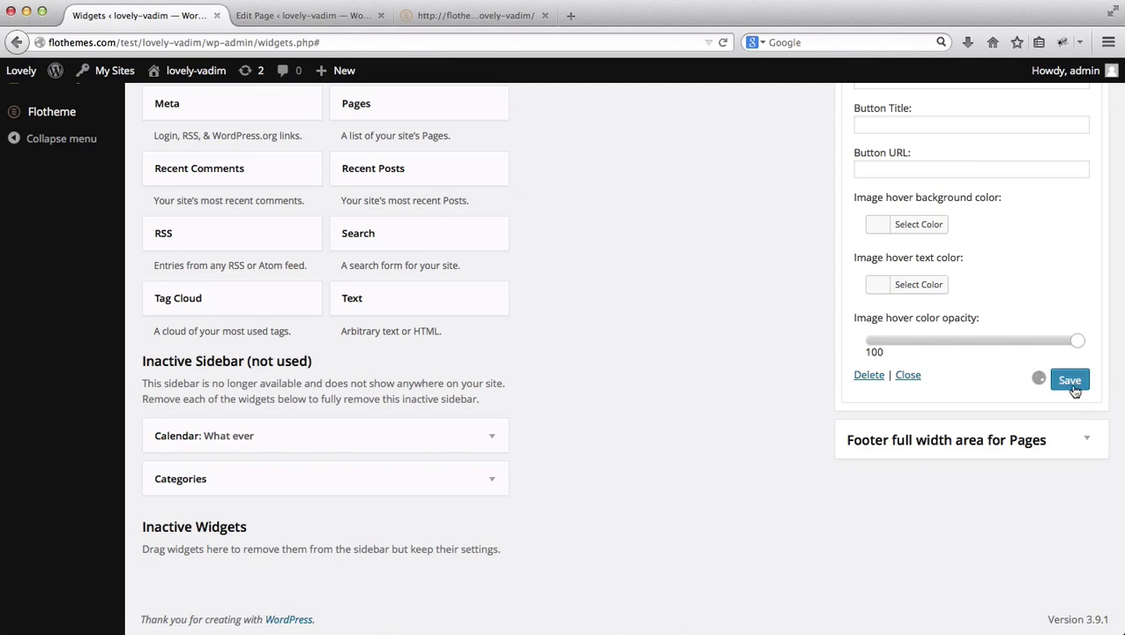
scroll(1074, 384, "up", 3)
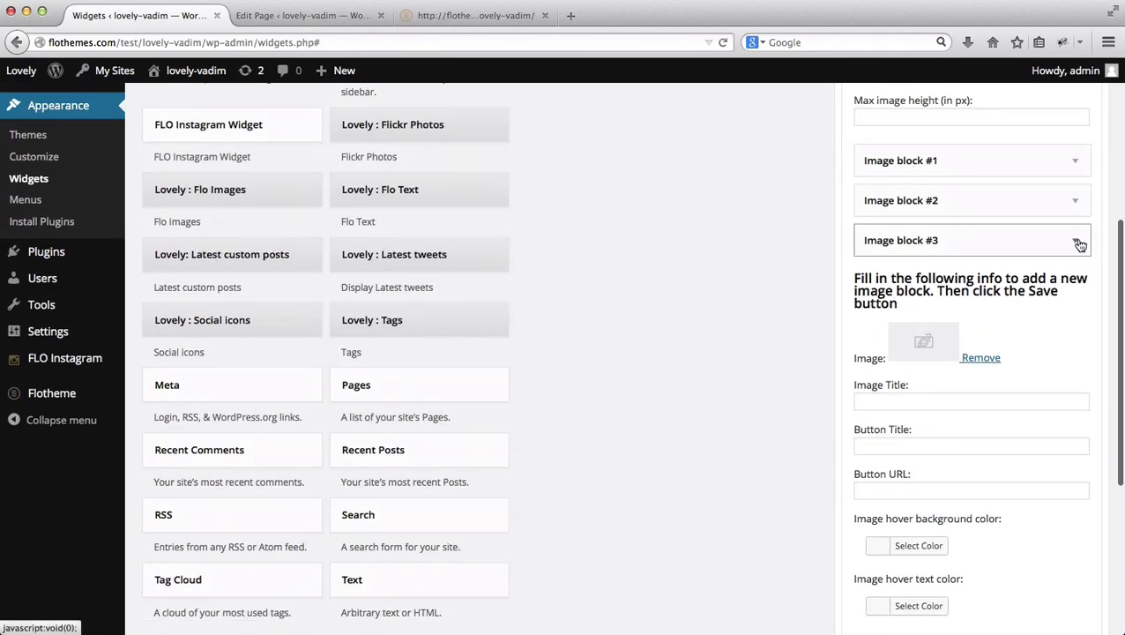
scroll(1019, 333, "up", 2)
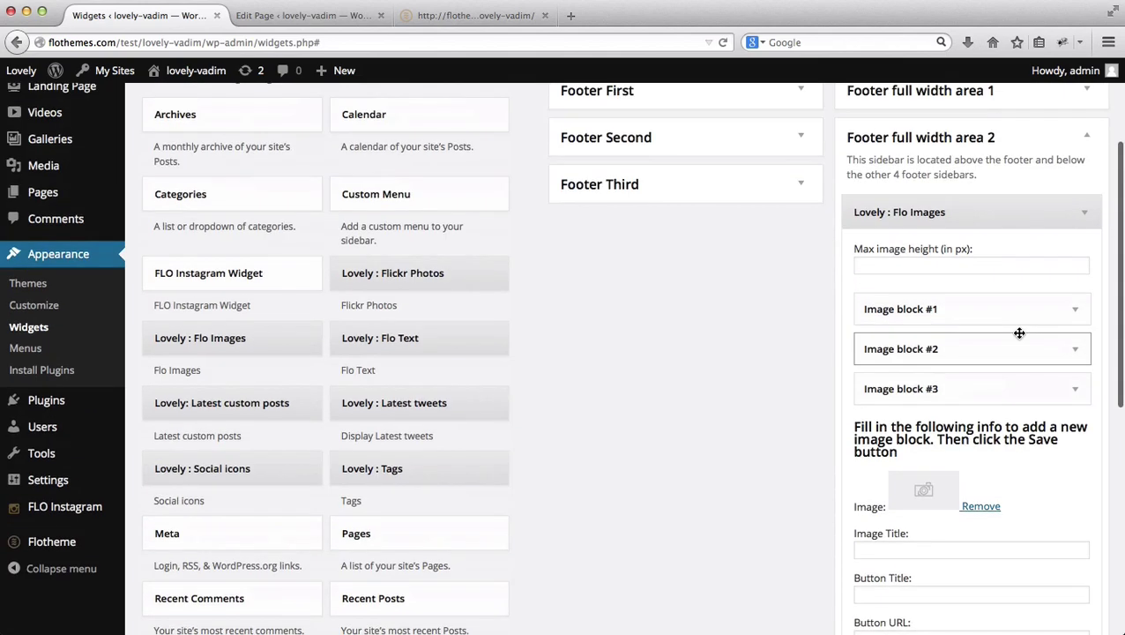
Step: Reload the live home page and check the new row of images below the four footer columns
key("ctrl+Tab")
key("ctrl+Tab")
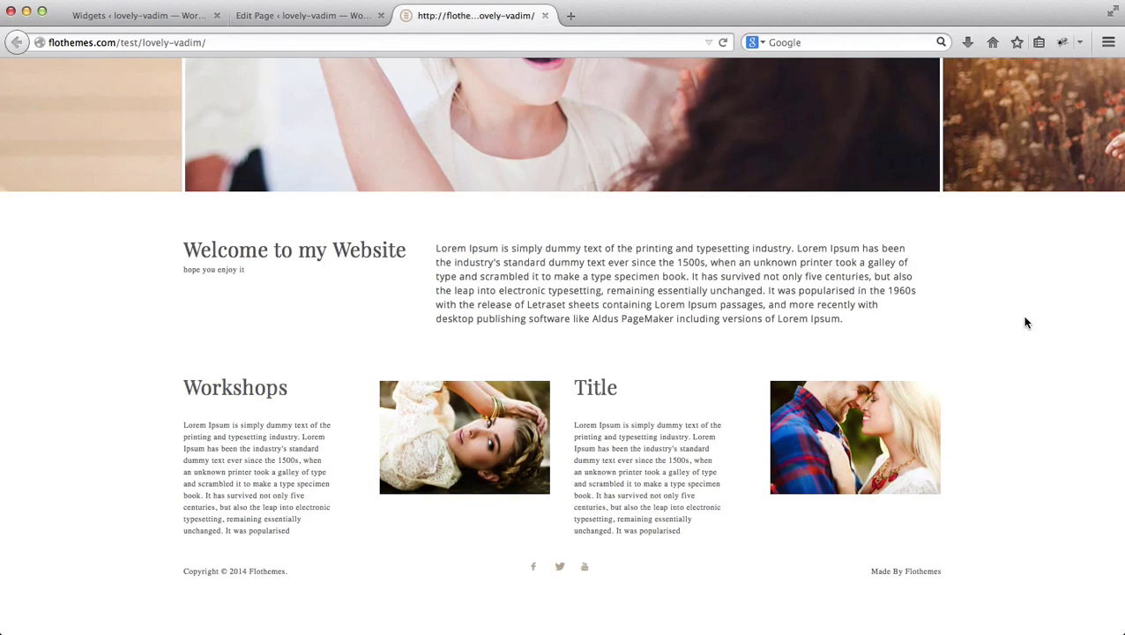
key("super+r")
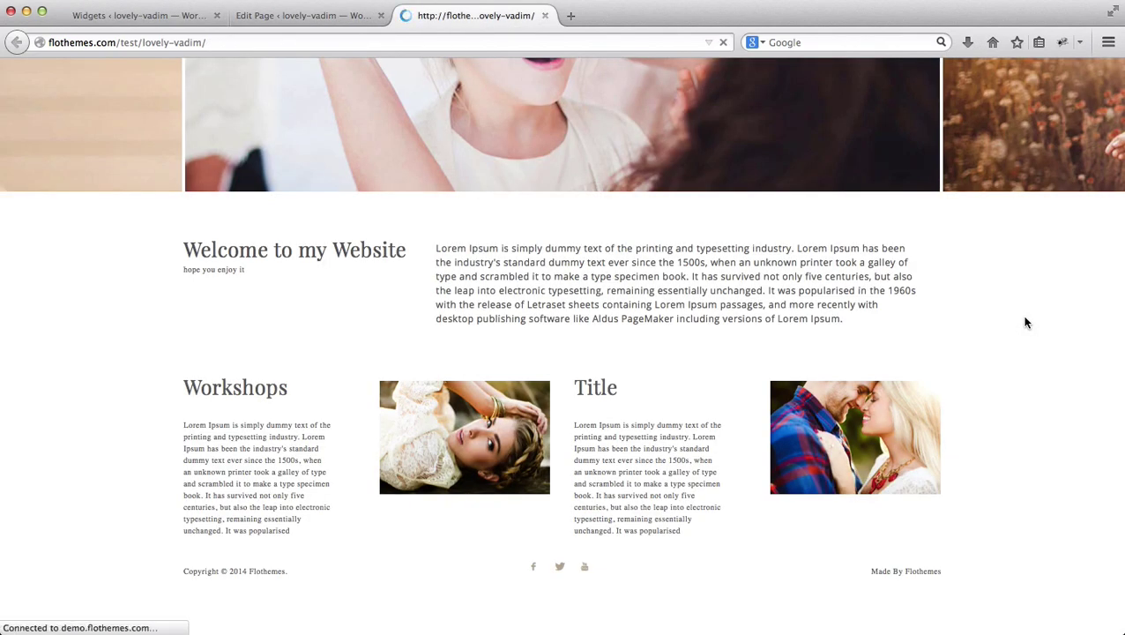
scroll(1025, 322, "down", 5)
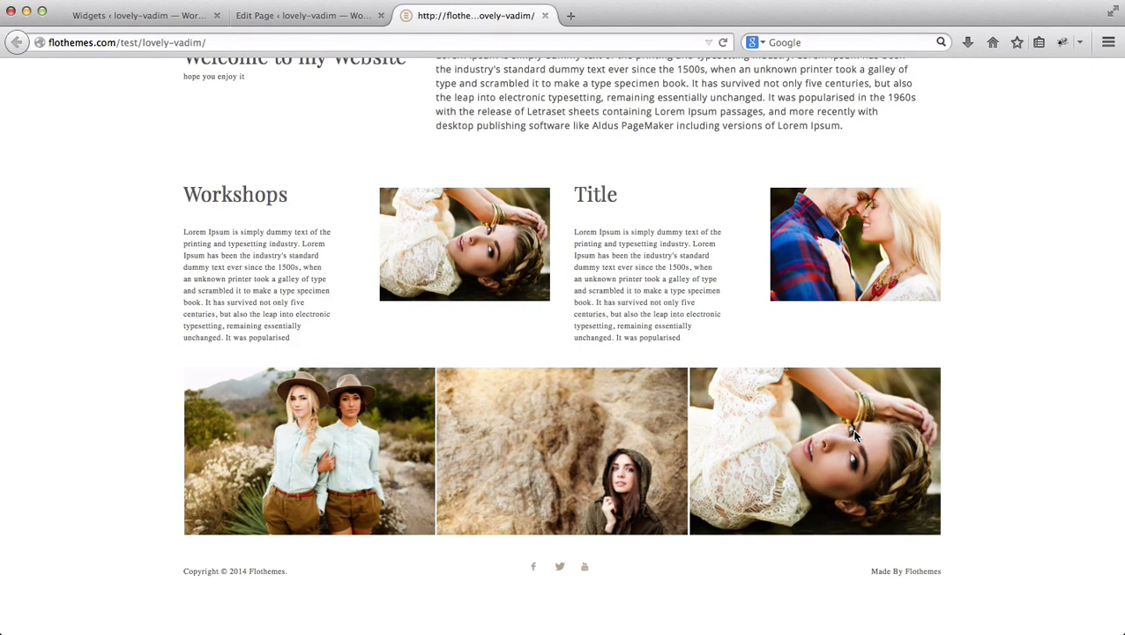
scroll(853, 434, "up", 2)
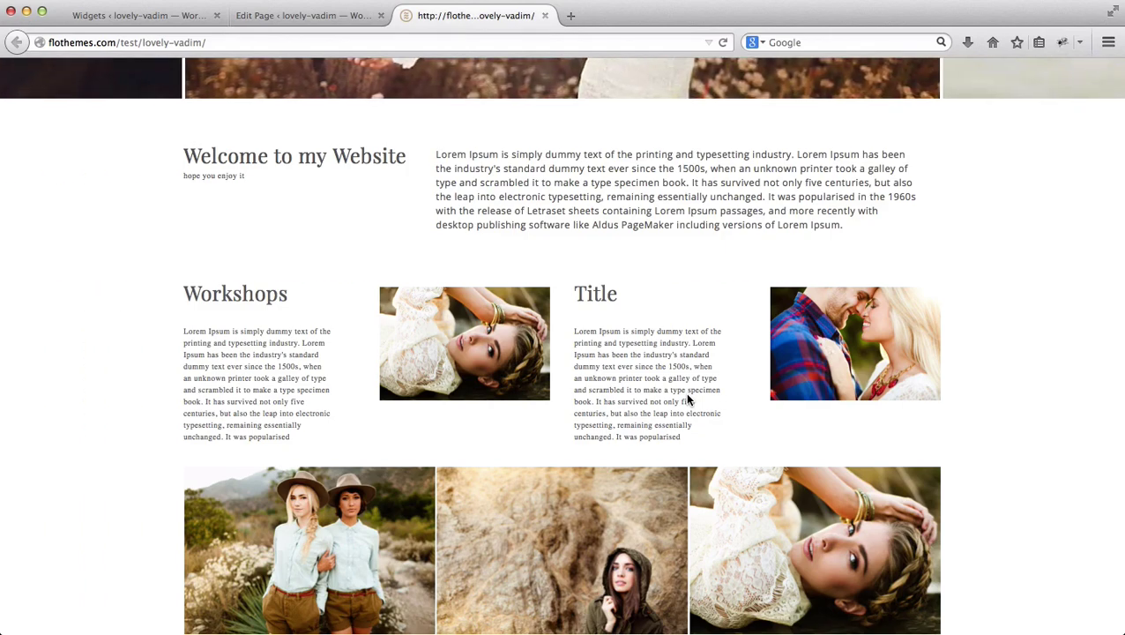
key("super+r")
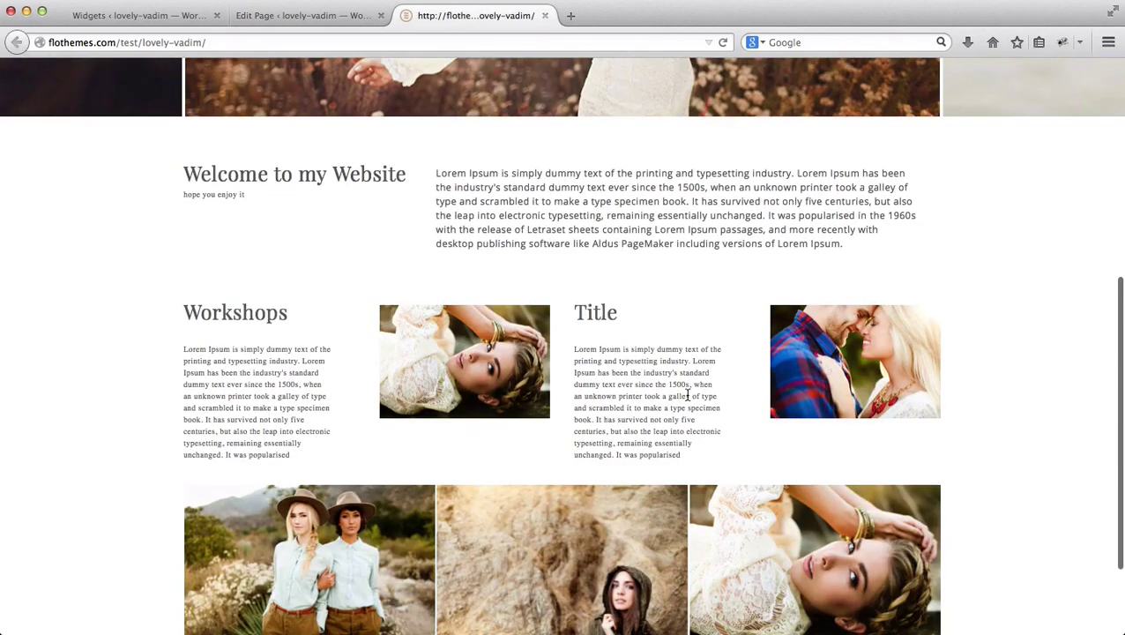
Step: Look over the available Lovely widgets on the Widgets page and collapse Footer full width area 2
key("super+1")
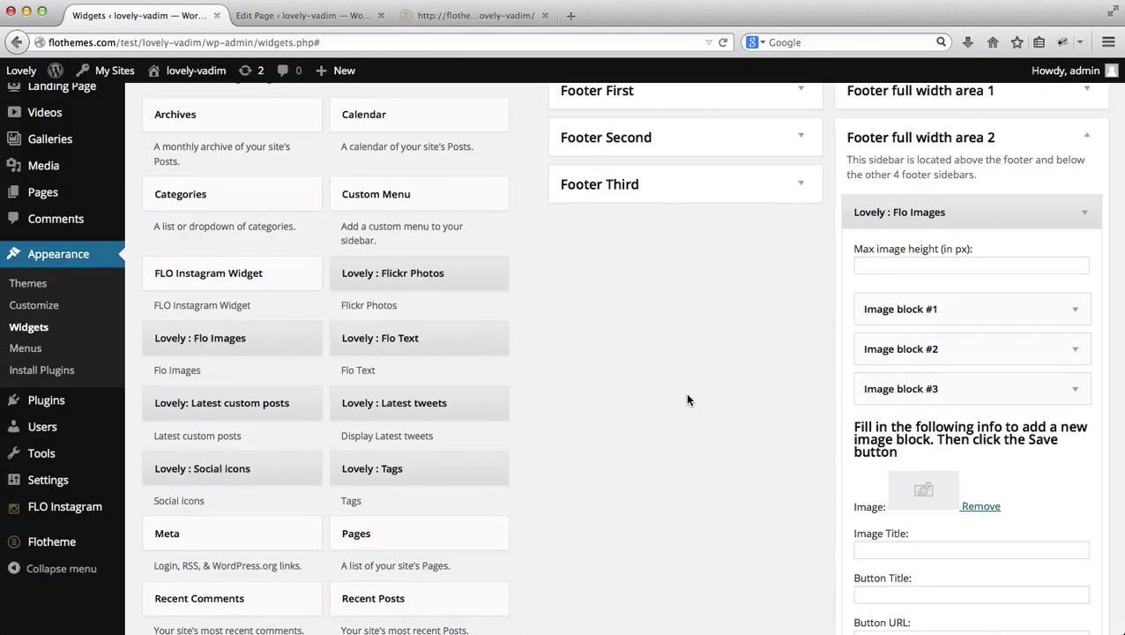
scroll(685, 398, "up", 1)
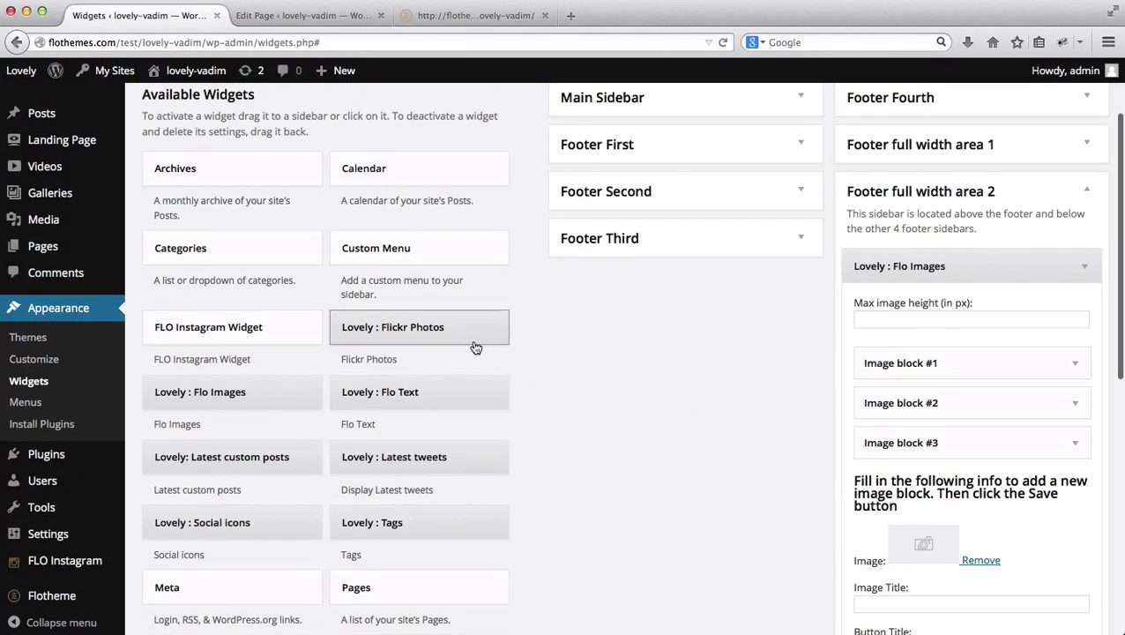
scroll(542, 412, "down", 1)
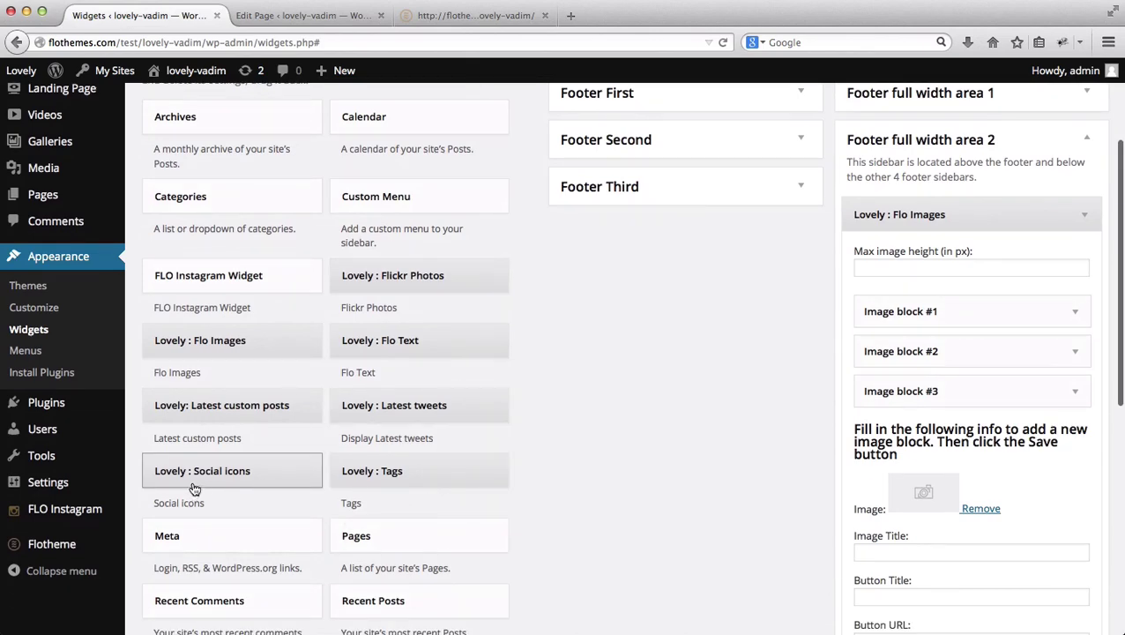
scroll(254, 467, "up", 2)
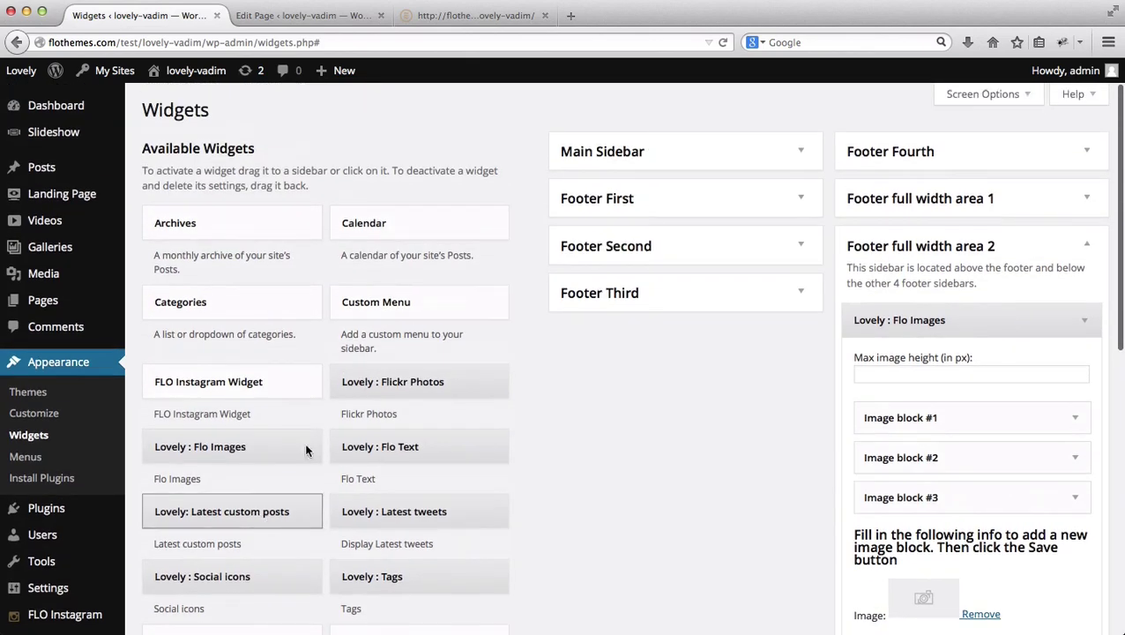
scroll(454, 393, "down", 1)
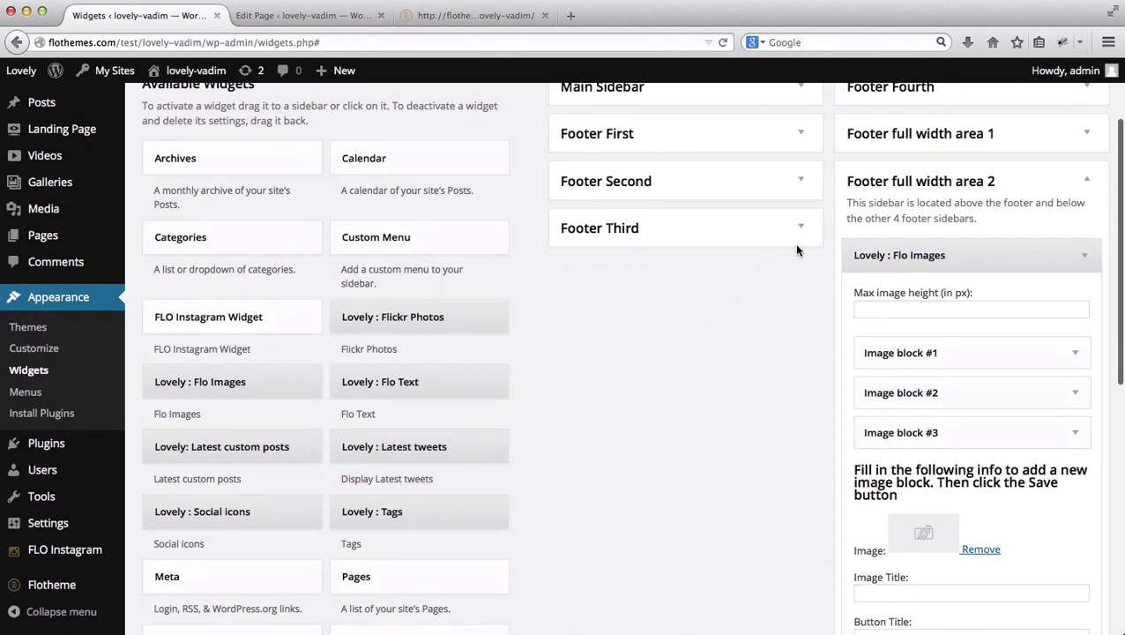
scroll(797, 251, "up", 1)
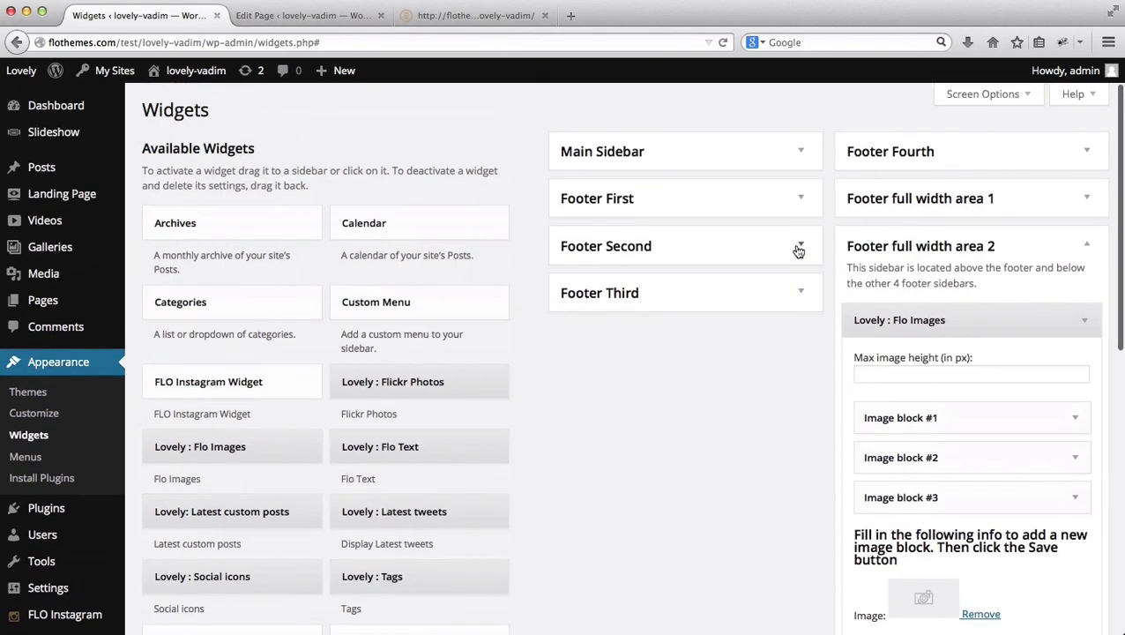
left_click(1090, 248)
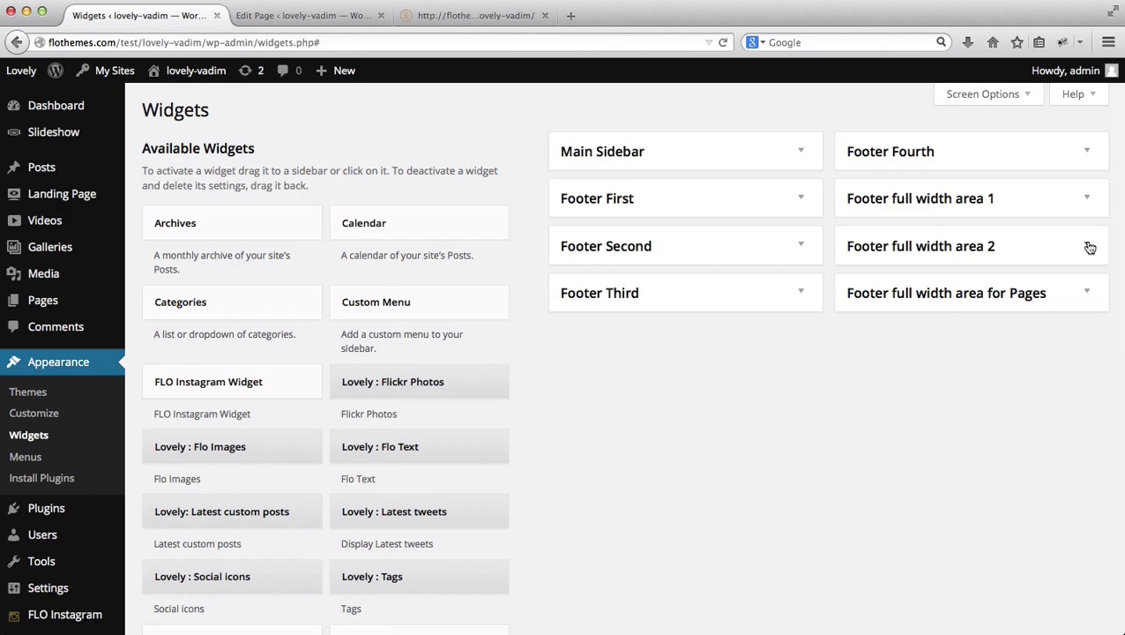
Step: Expand Footer full width area for Pages and check the Home page's setting that enables the full width page sidebar above the footer
left_click(300, 15)
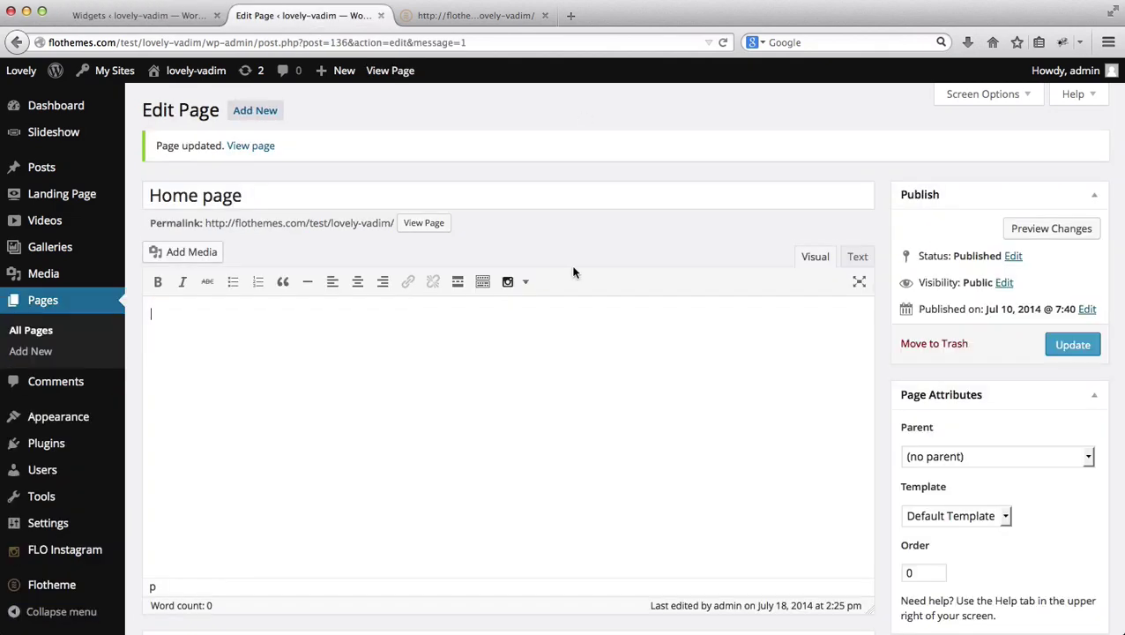
key("ctrl+shift+Tab")
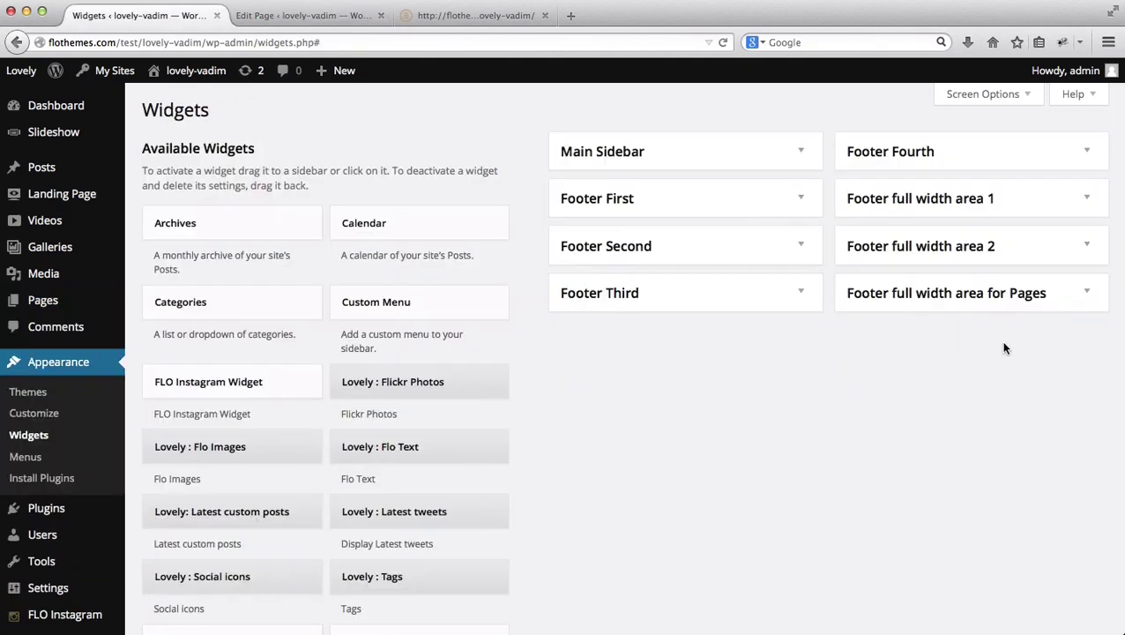
left_click(946, 296)
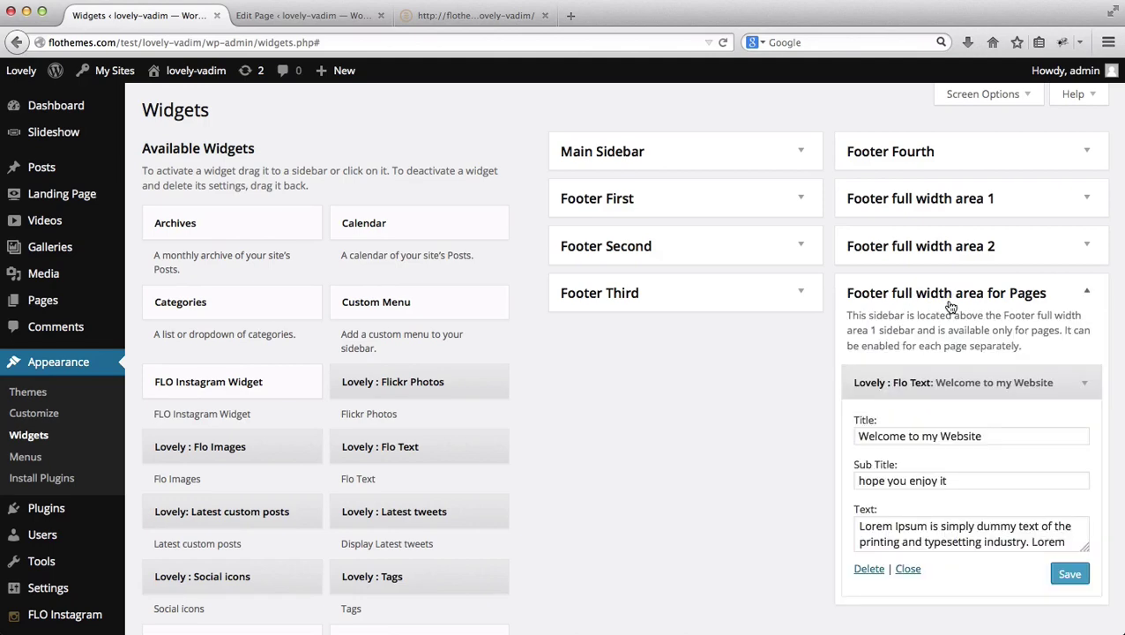
key("ctrl+Tab")
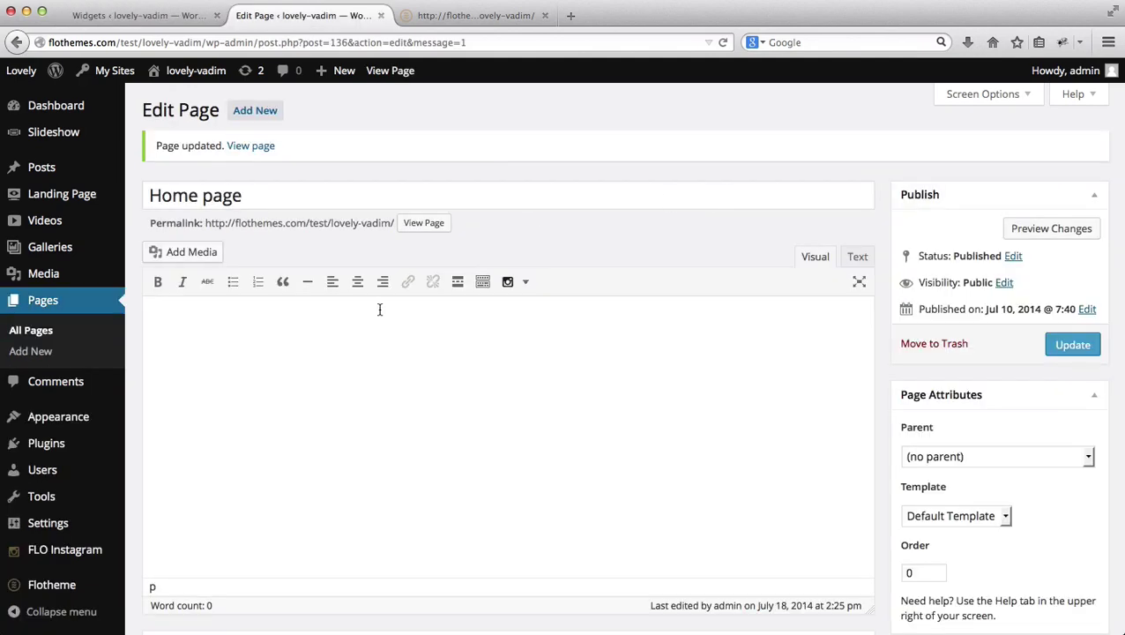
scroll(376, 317, "down", 5)
scroll(359, 394, "down", 3)
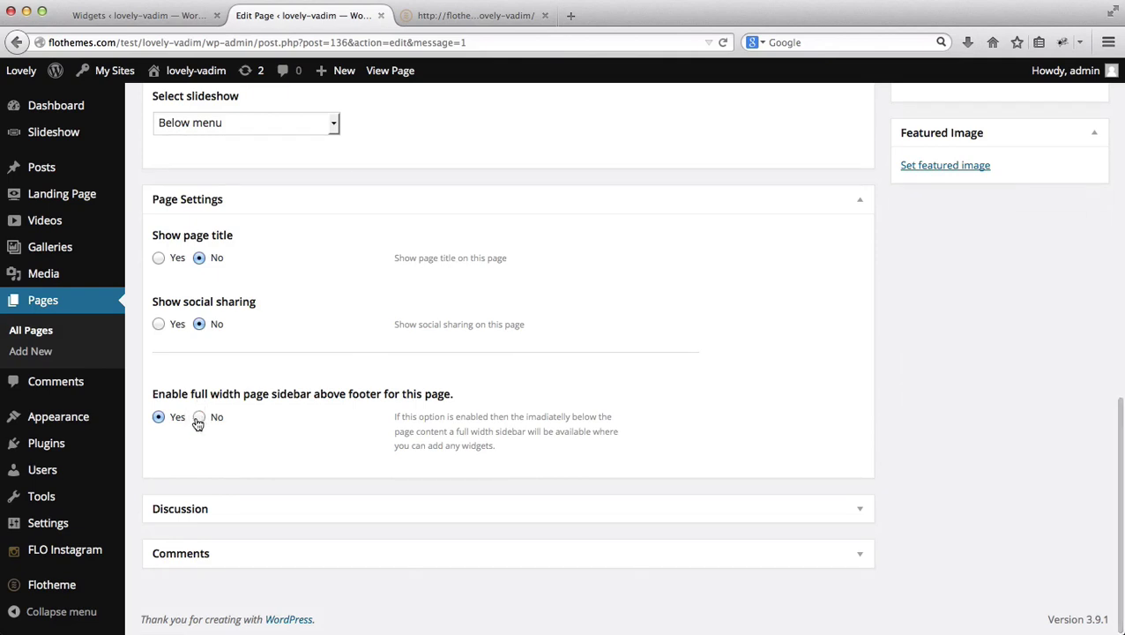
key("ctrl+shift+Tab")
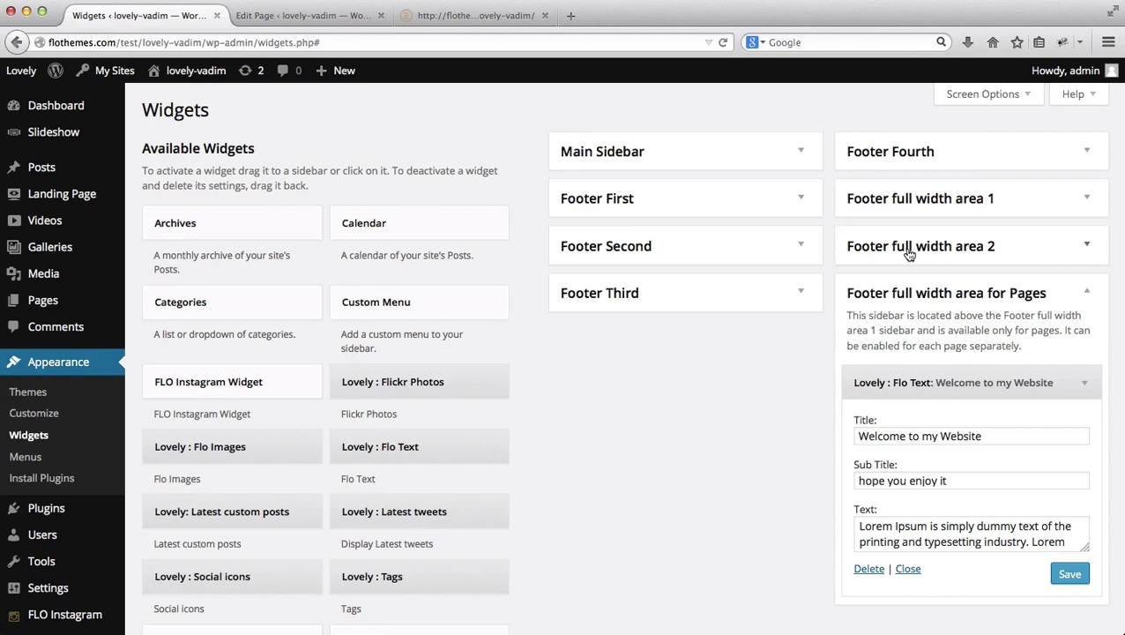
Step: Review the finished live home page from the slideshow down to the footer
left_click(466, 22)
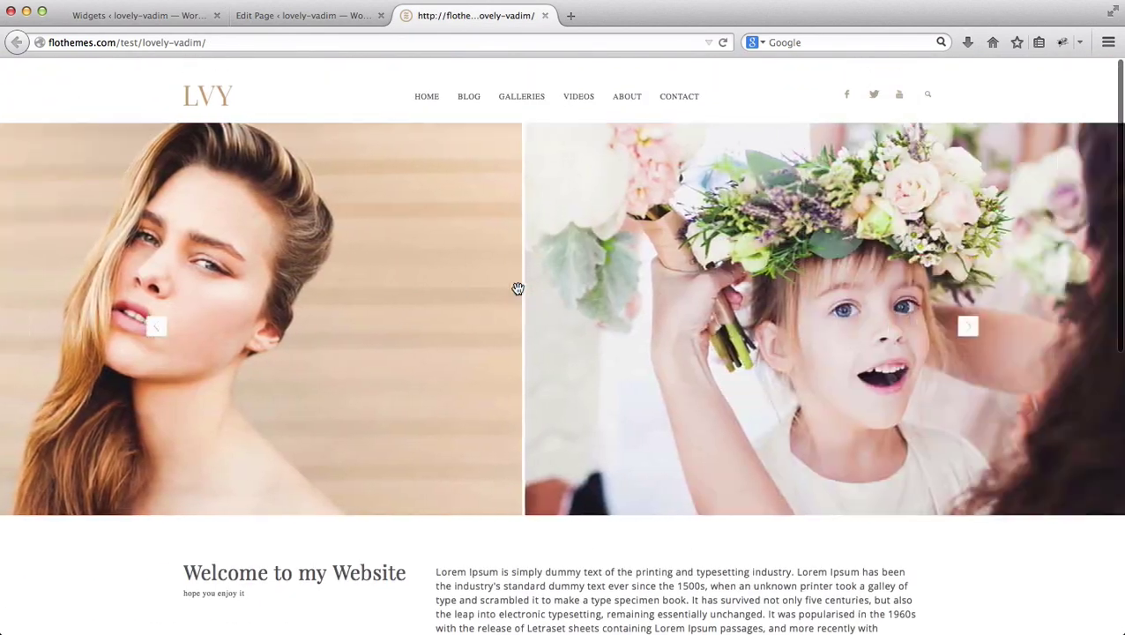
scroll(518, 289, "down", 5)
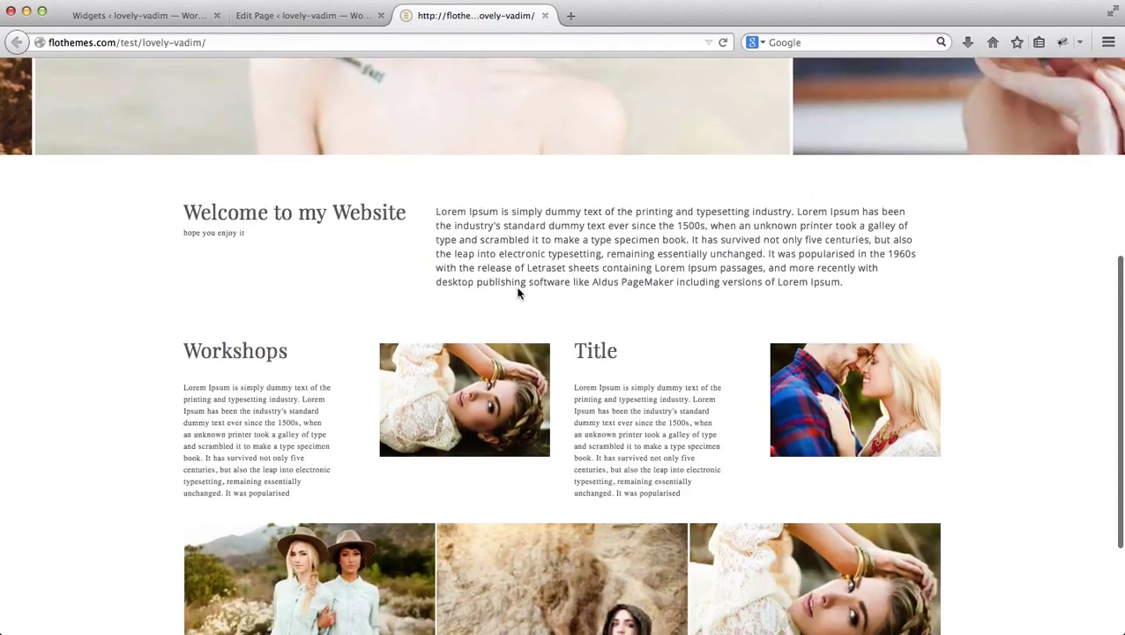
scroll(517, 294, "down", 2)
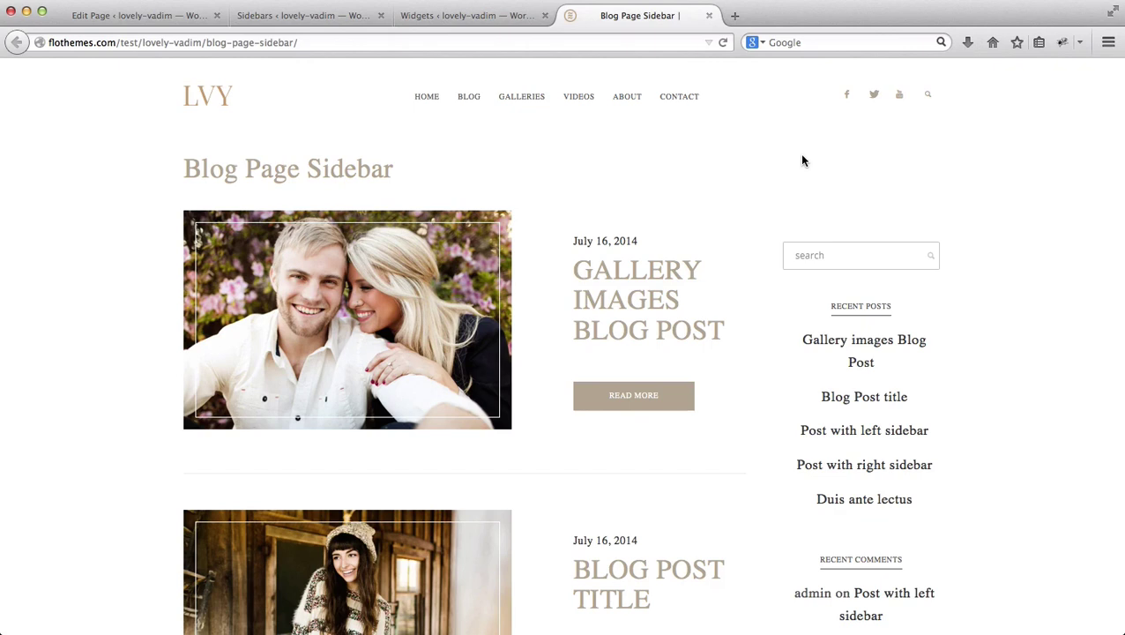
Step: Review the live Blog Page Sidebar page, looking over its post list and the widgets in its sidebar
scroll(802, 160, "down", 2)
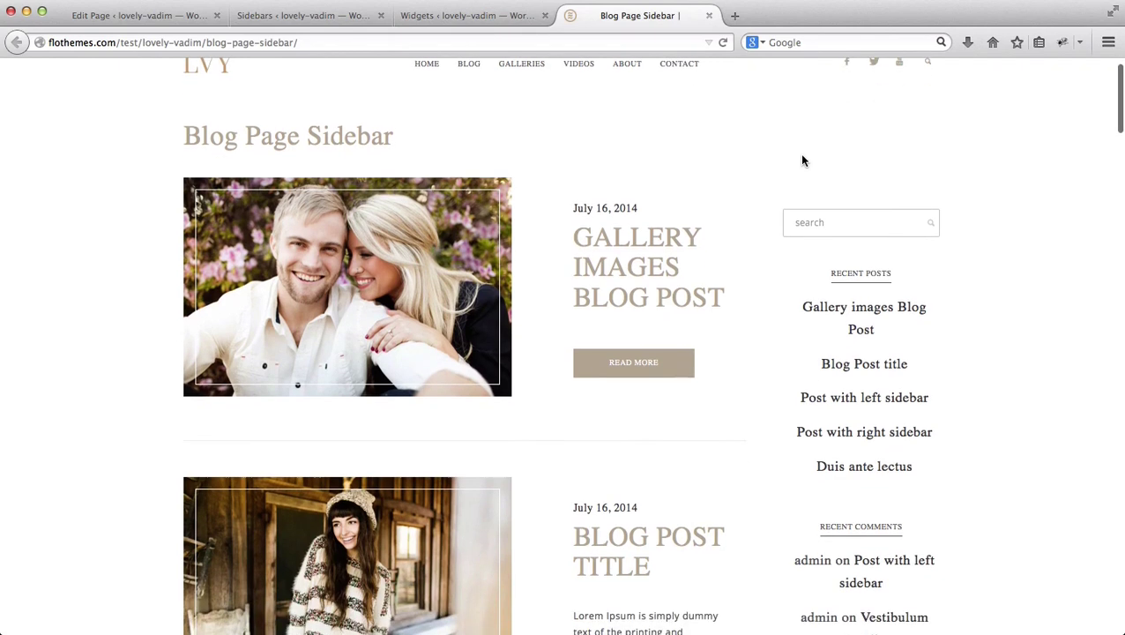
scroll(802, 161, "down", 2)
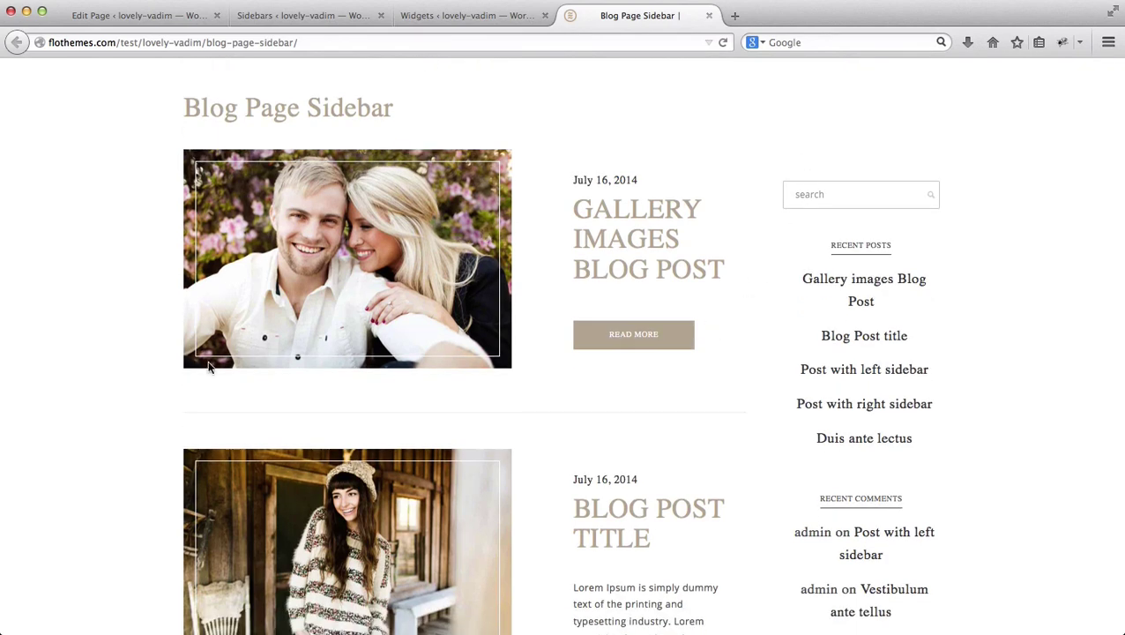
scroll(819, 264, "down", 15)
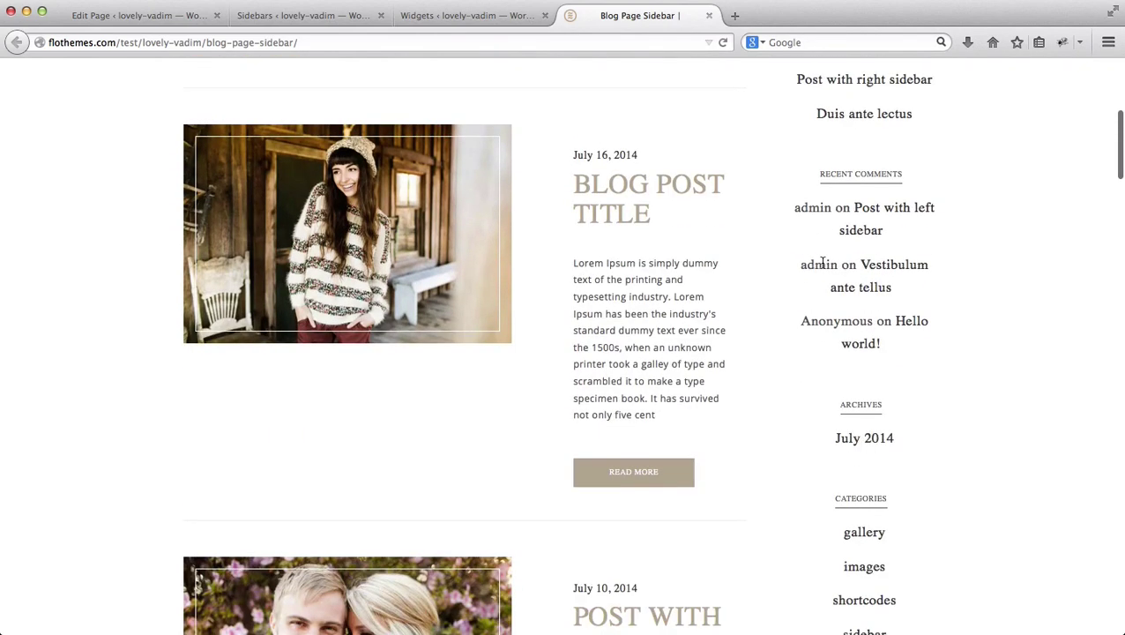
scroll(822, 262, "down", 5)
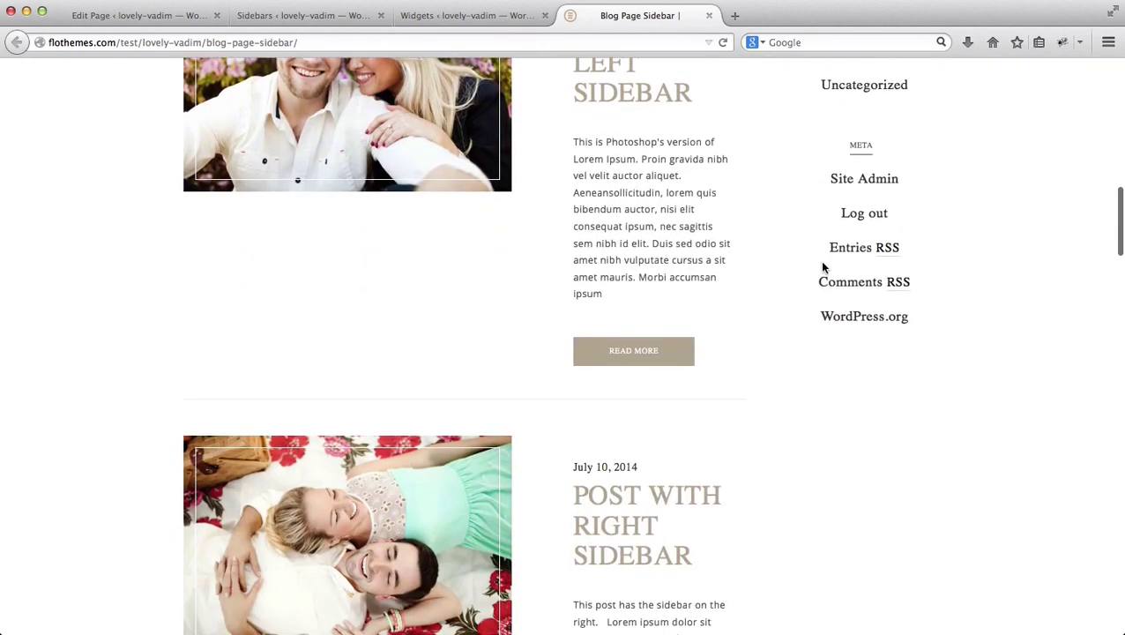
Step: Go to the Blog Page Sidebar page's editor and check its title and the template assigned in its page attributes
key("ctrl+Tab")
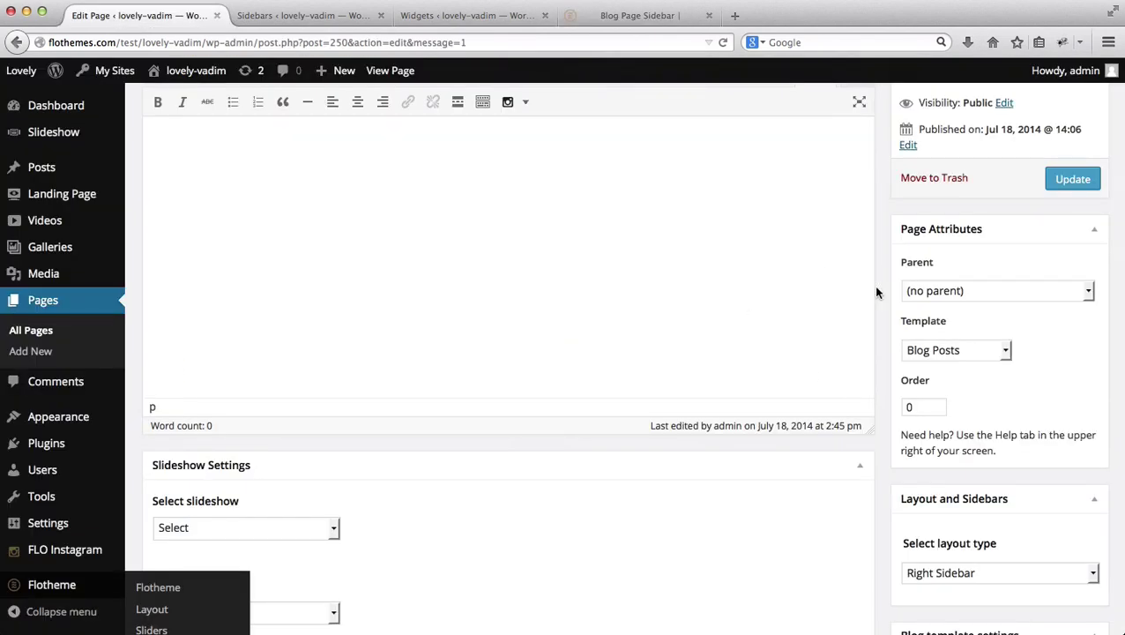
scroll(876, 292, "up", 4)
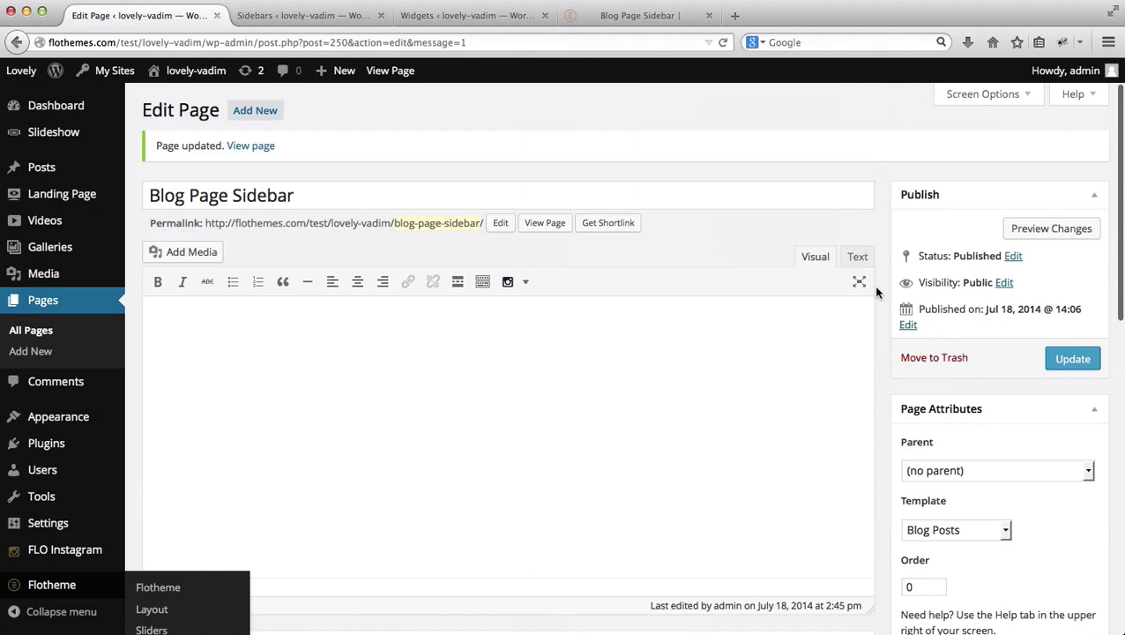
scroll(876, 292, "down", 3)
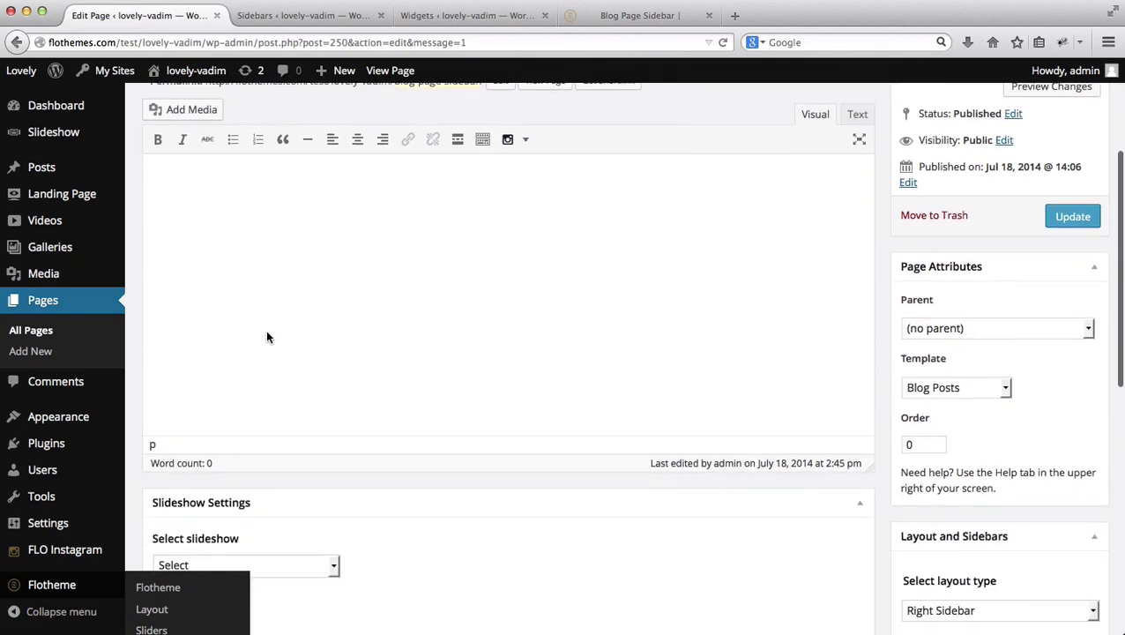
scroll(339, 287, "up", 3)
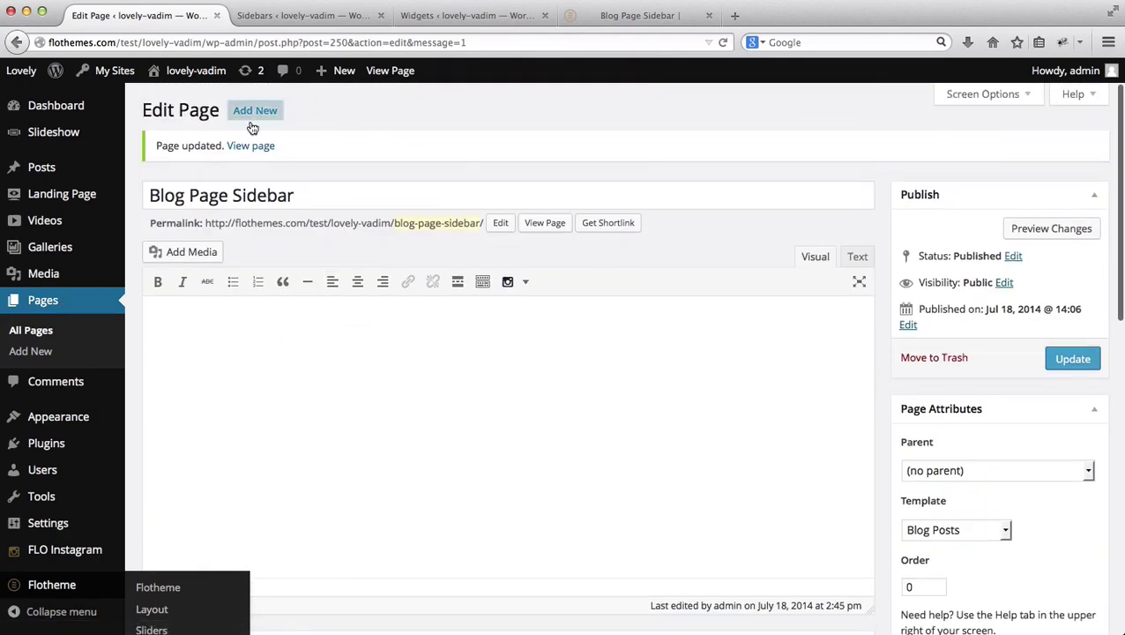
scroll(511, 282, "down", 5)
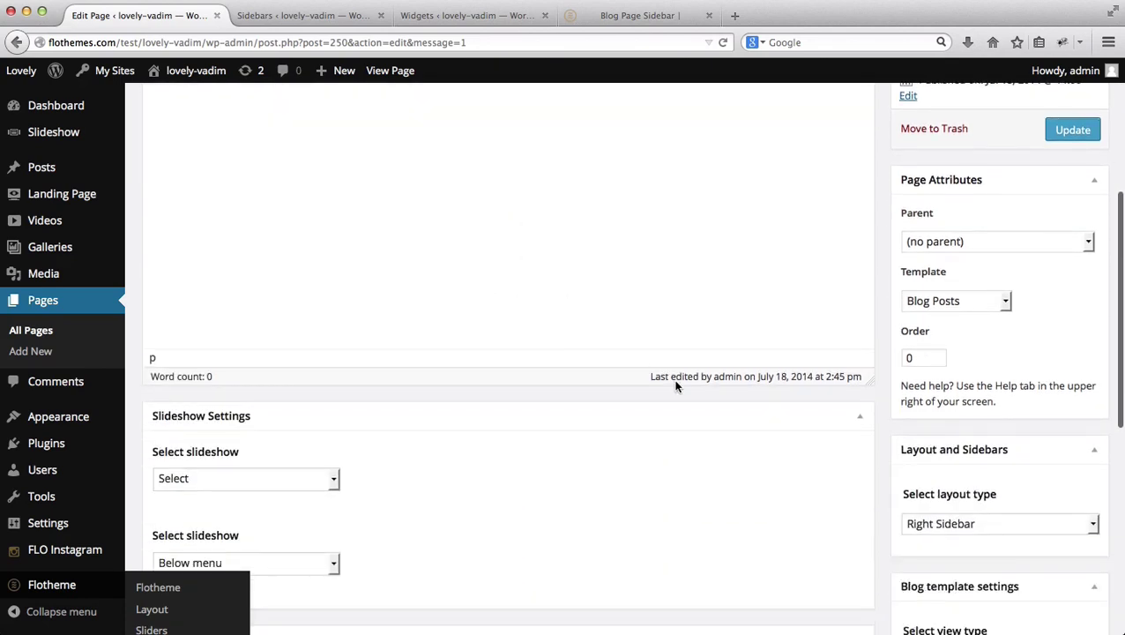
left_click(965, 302)
left_click(965, 301)
scroll(1031, 344, "down", 3)
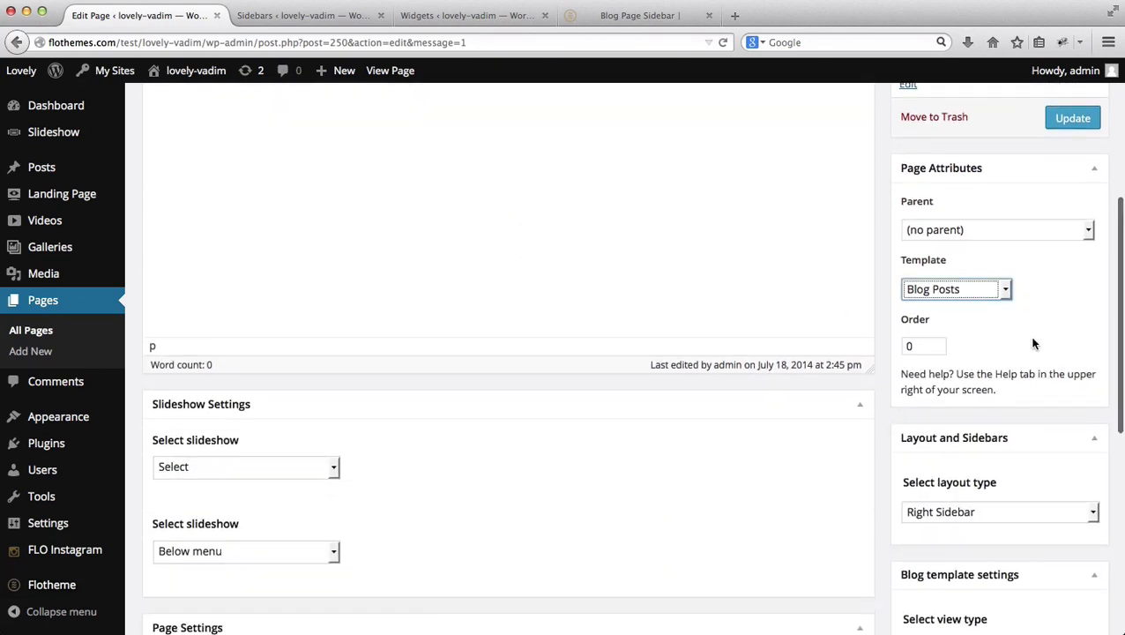
Step: Check the layout type options for the Blog Page Sidebar page, keeping Right Sidebar selected
left_click(950, 403)
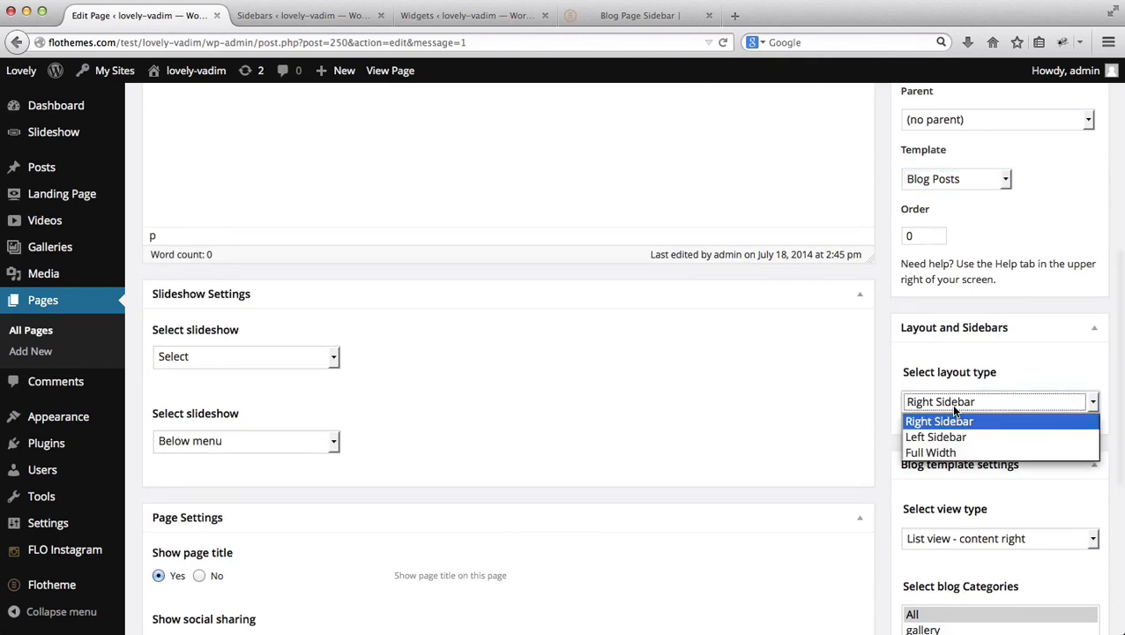
left_click(951, 403)
left_click(950, 404)
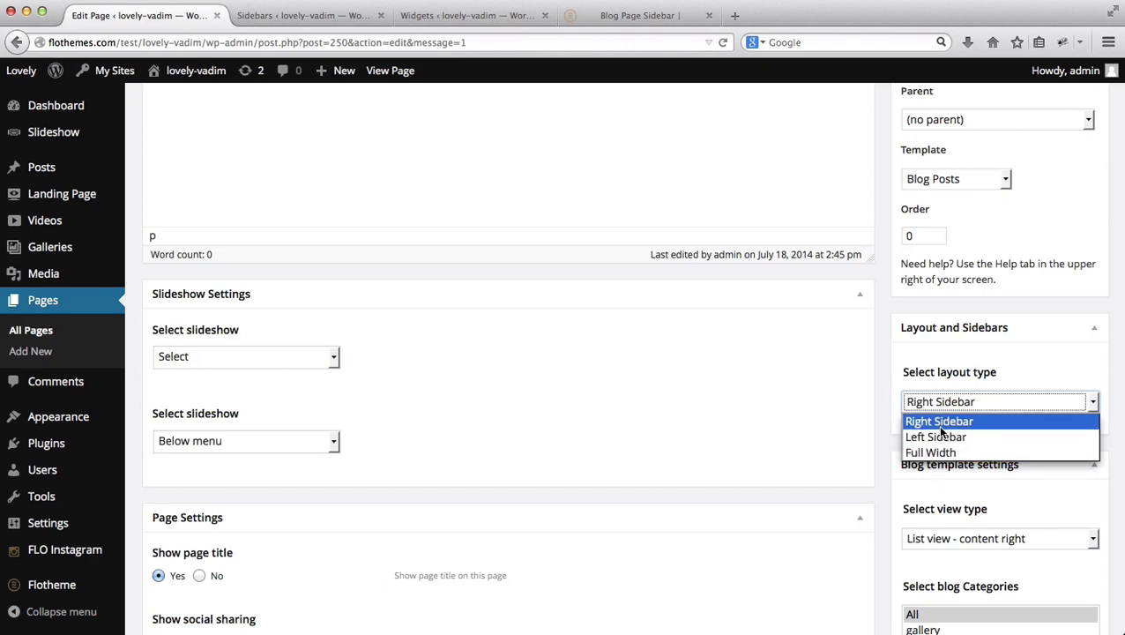
left_click(939, 423)
scroll(1047, 354, "down", 3)
scroll(1047, 355, "down", 2)
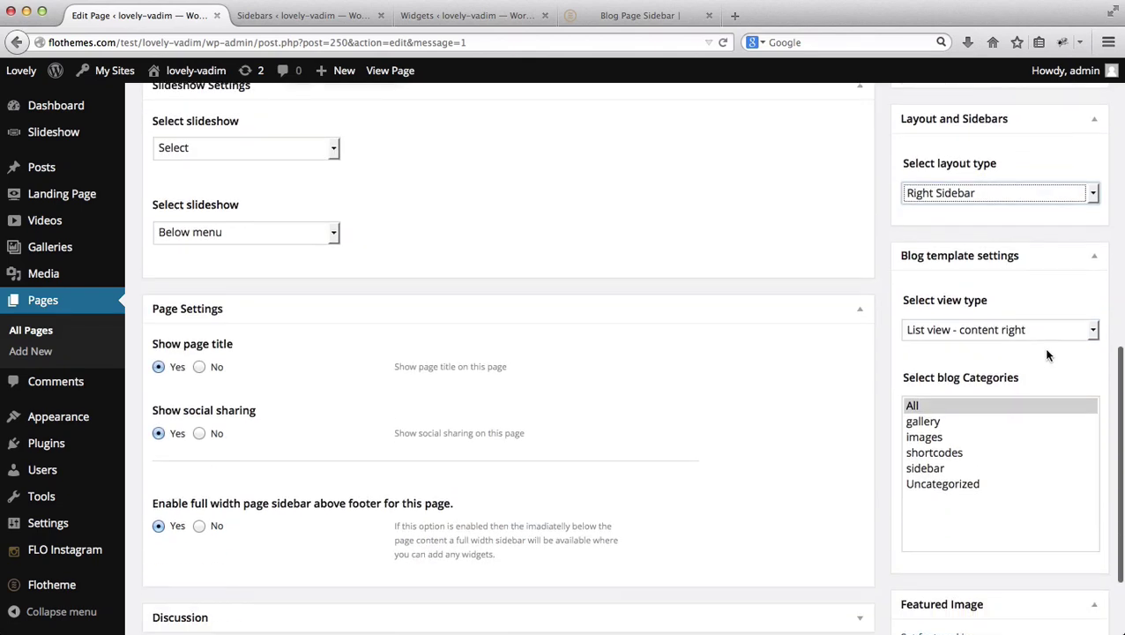
Step: Look over the blog template's view types and categories, and the page settings for title, social sharing and full width sidebar
left_click(1049, 322)
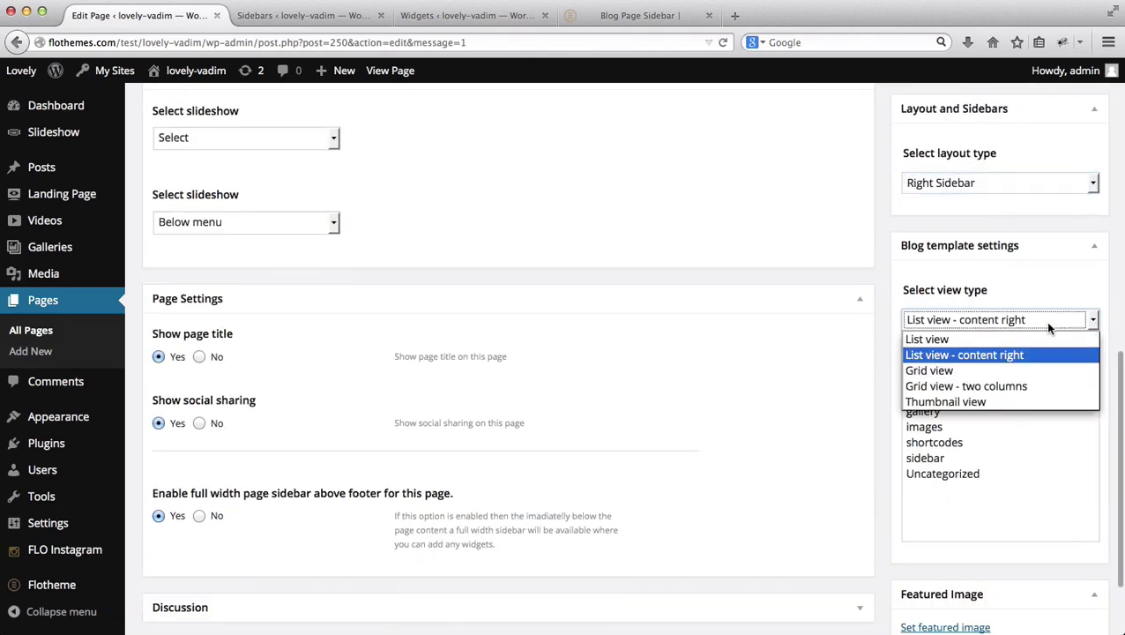
left_click(1046, 266)
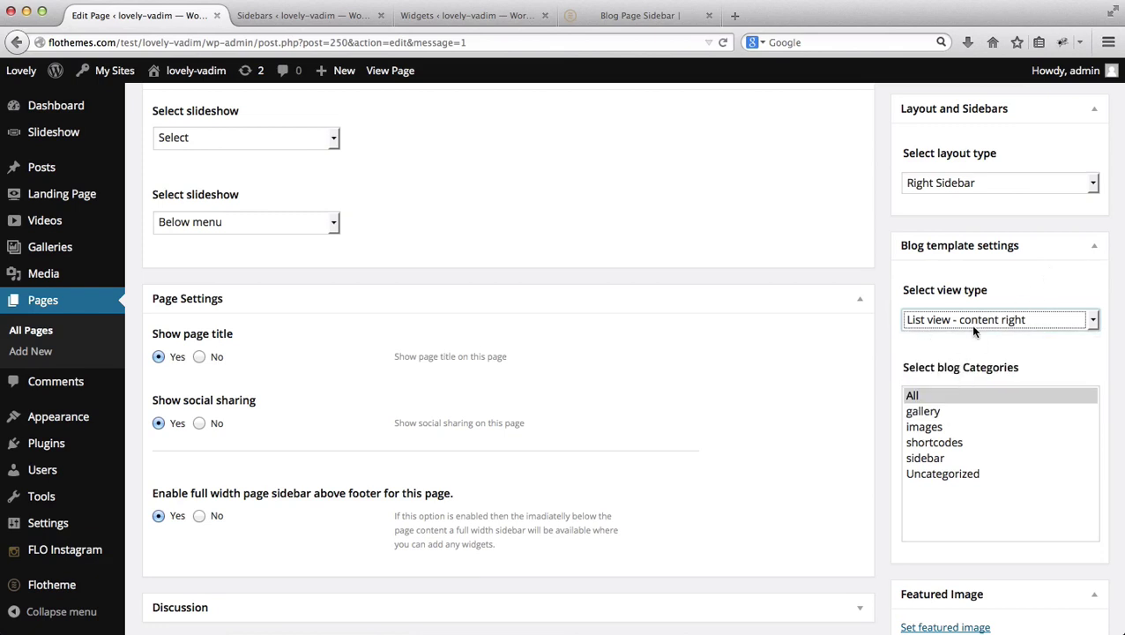
scroll(975, 330, "down", 3)
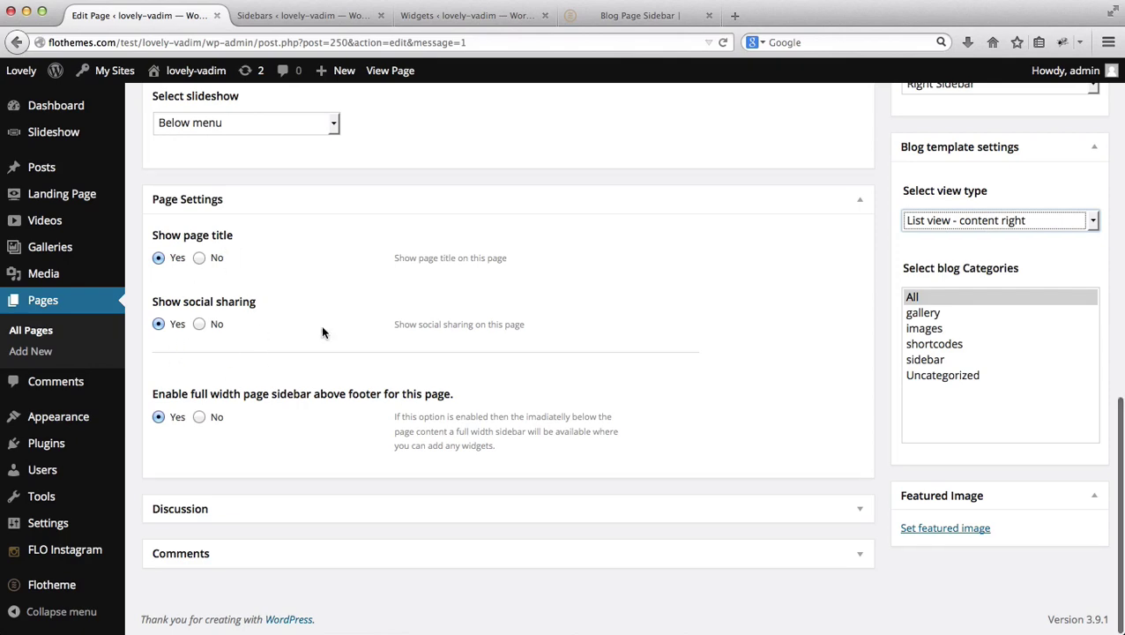
scroll(321, 331, "up", 4)
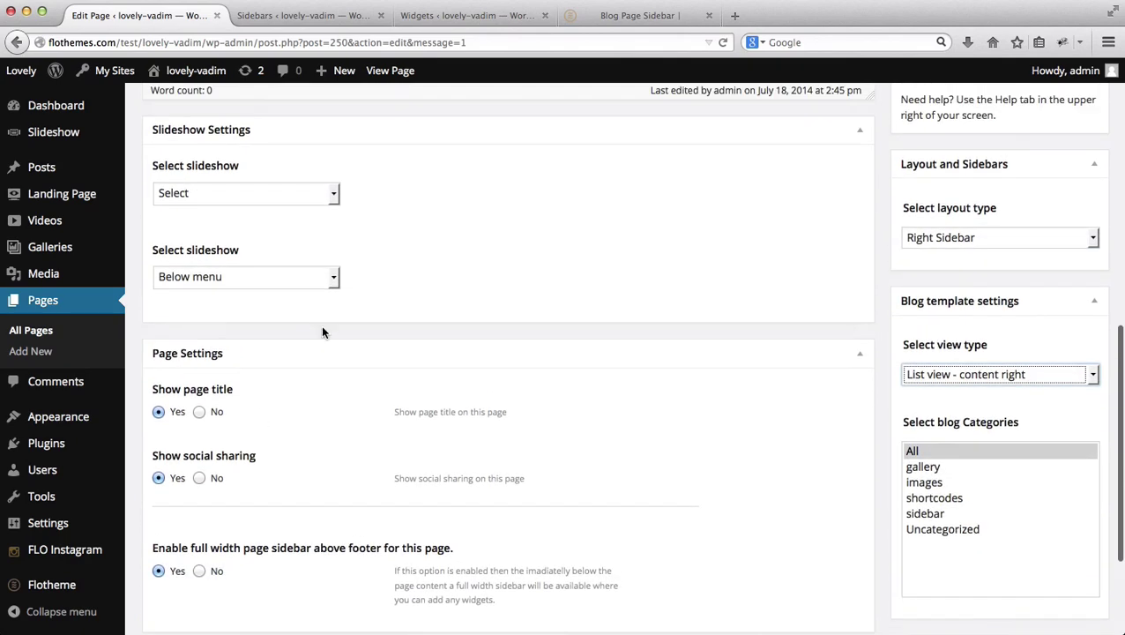
scroll(321, 332, "up", 5)
scroll(321, 329, "up", 7)
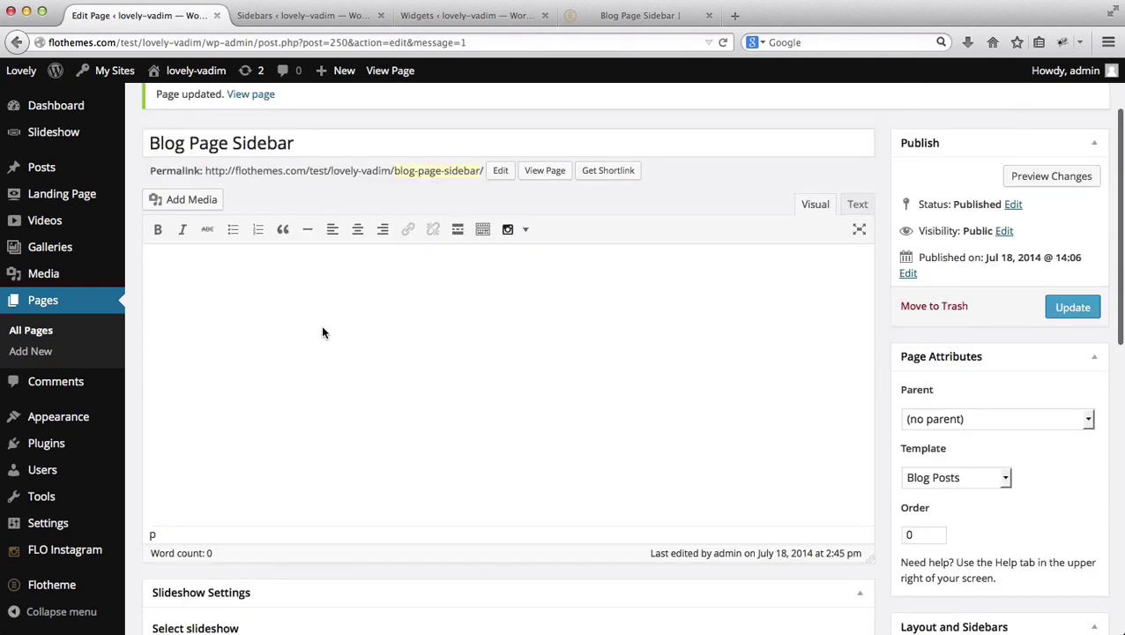
scroll(322, 332, "up", 2)
Step: Add a new sidebar titled "Blog SideBard" in the Flotheme Sidebar Manager
left_click(296, 21)
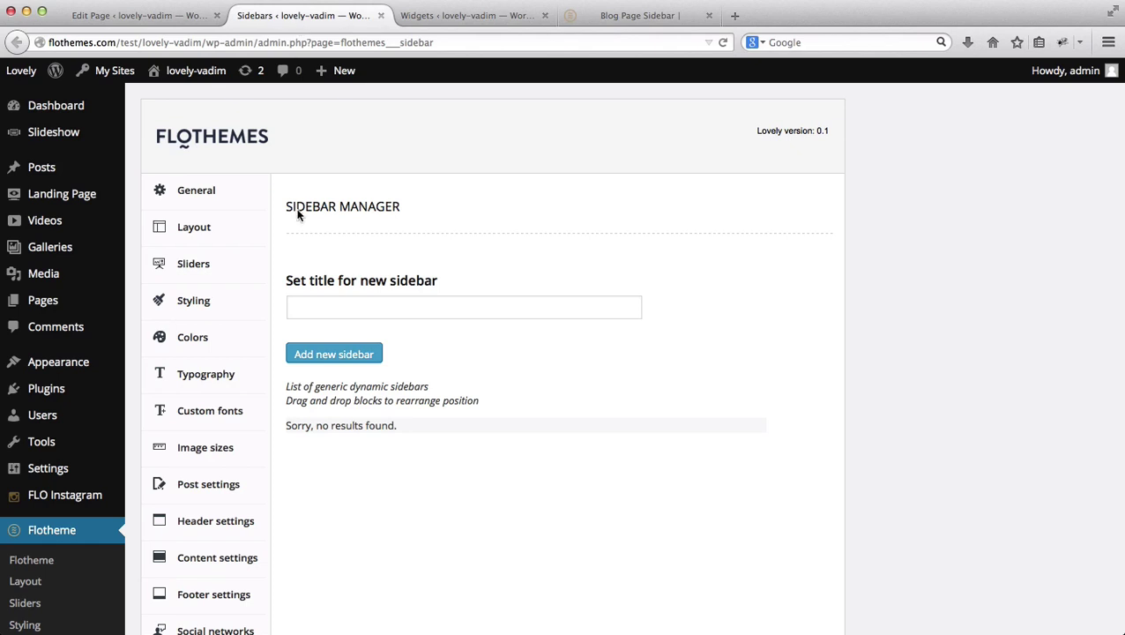
left_click(333, 305)
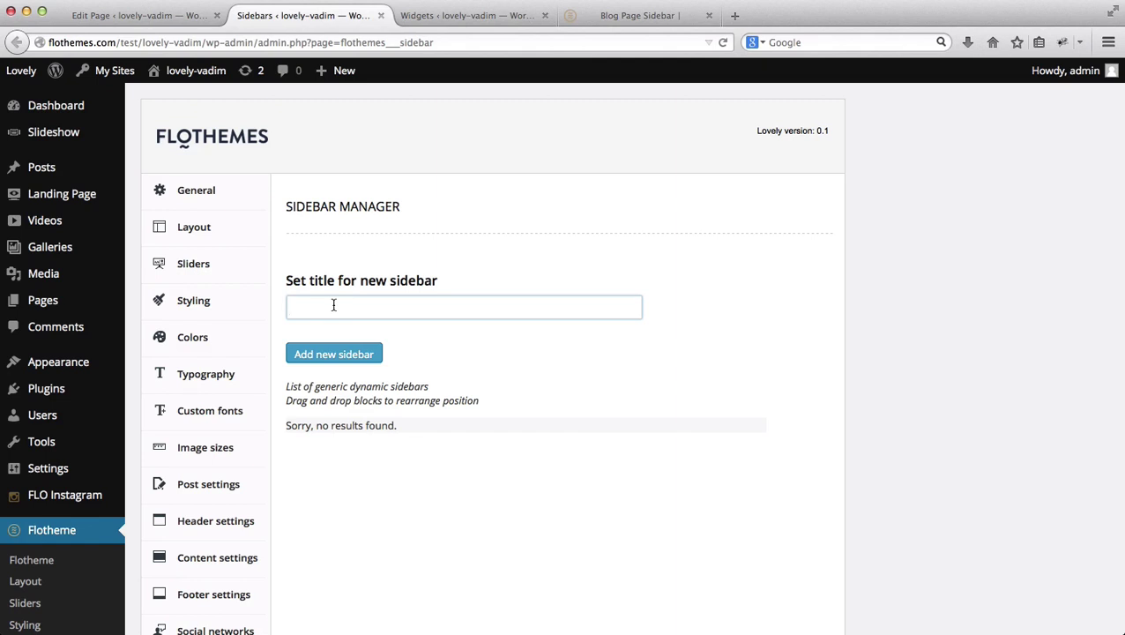
type("Blog SideBard")
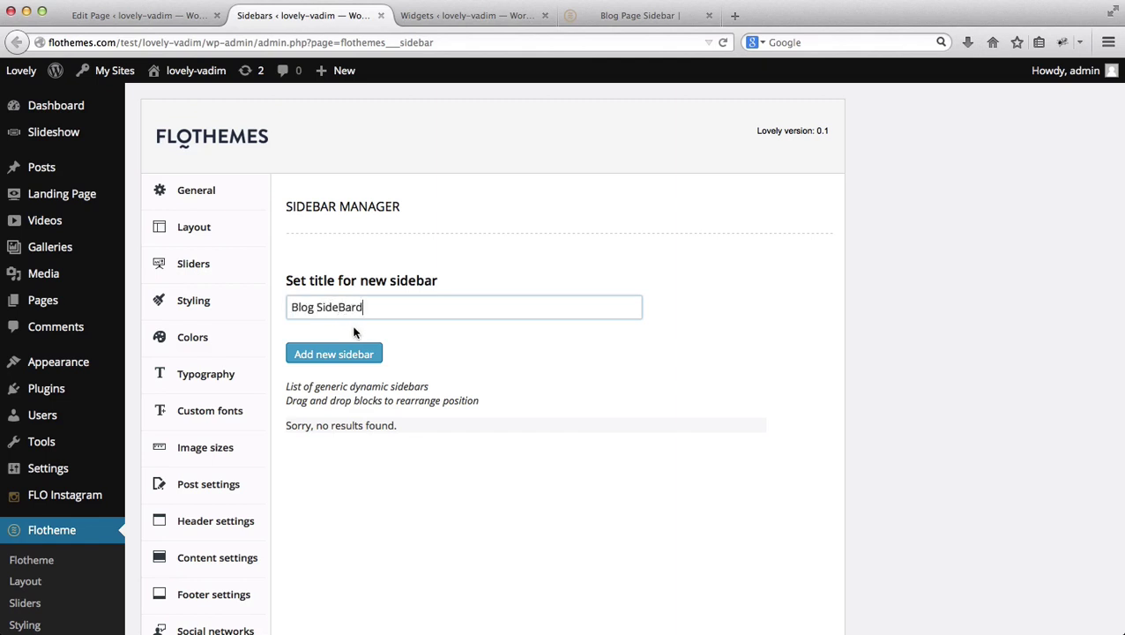
left_click(335, 357)
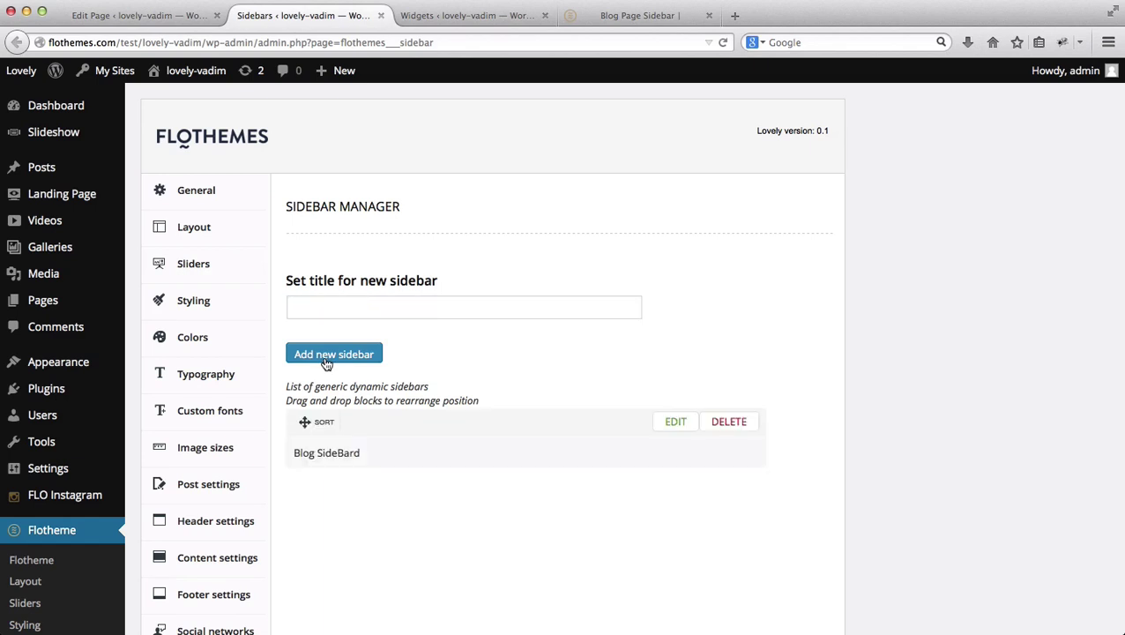
Step: Reload the Widgets page and collapse Main Sidebar to check the new Blog SideBard area
key("ctrl+Tab")
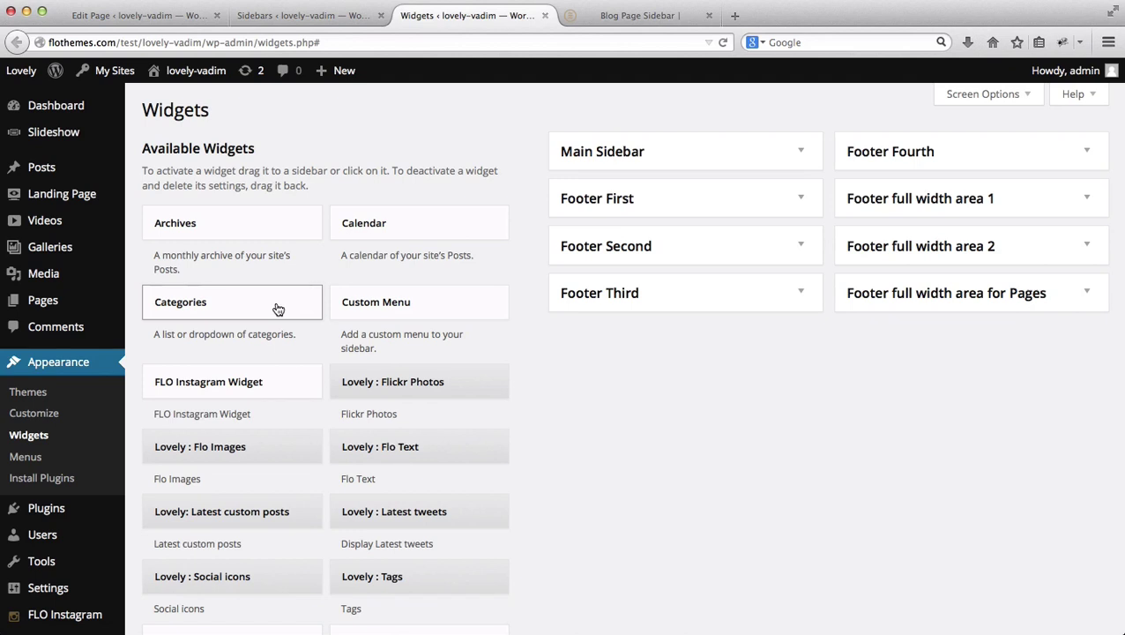
key("super+r")
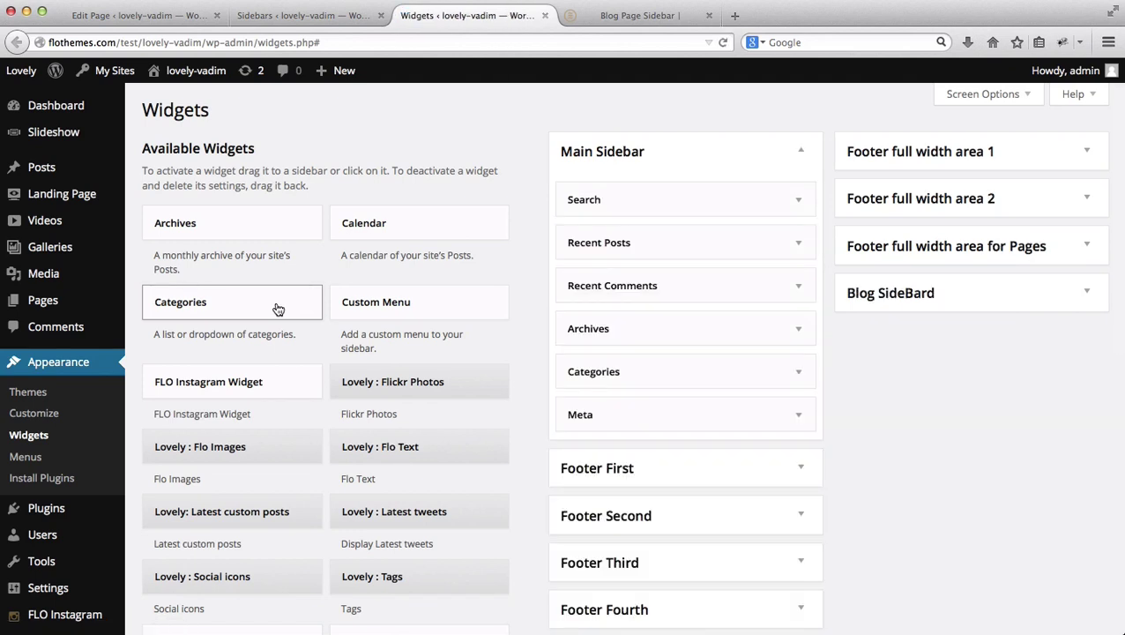
left_click(799, 155)
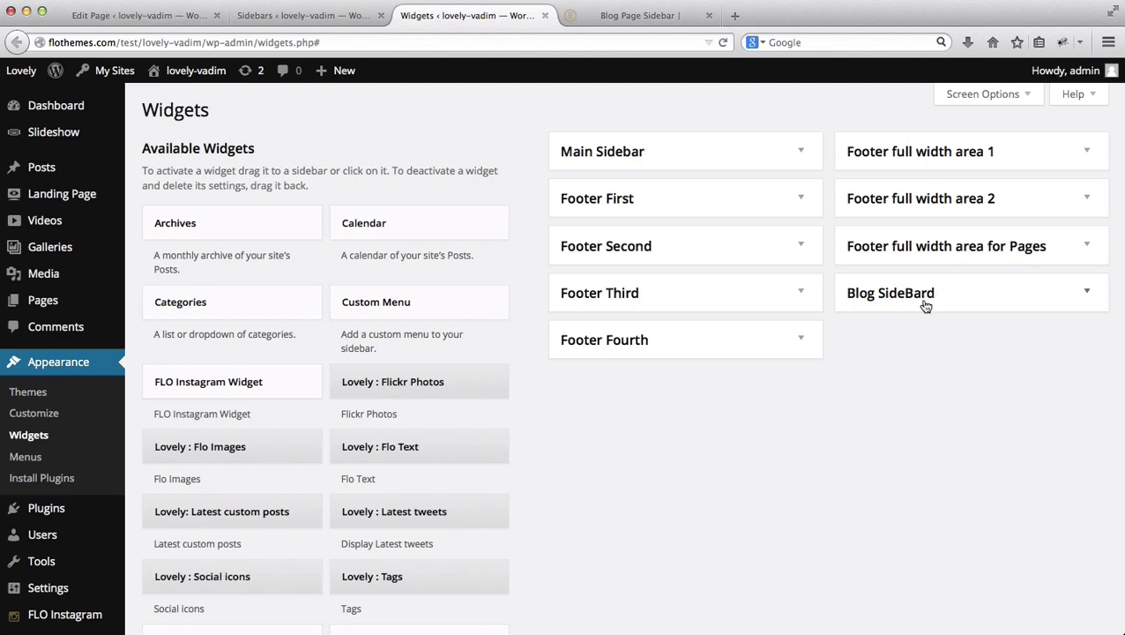
Step: Try to find the new blog sidebar among the Blog Page Sidebar page's sidebar choices, switching the layout type to Left and back to Right Sidebar
key("super+1")
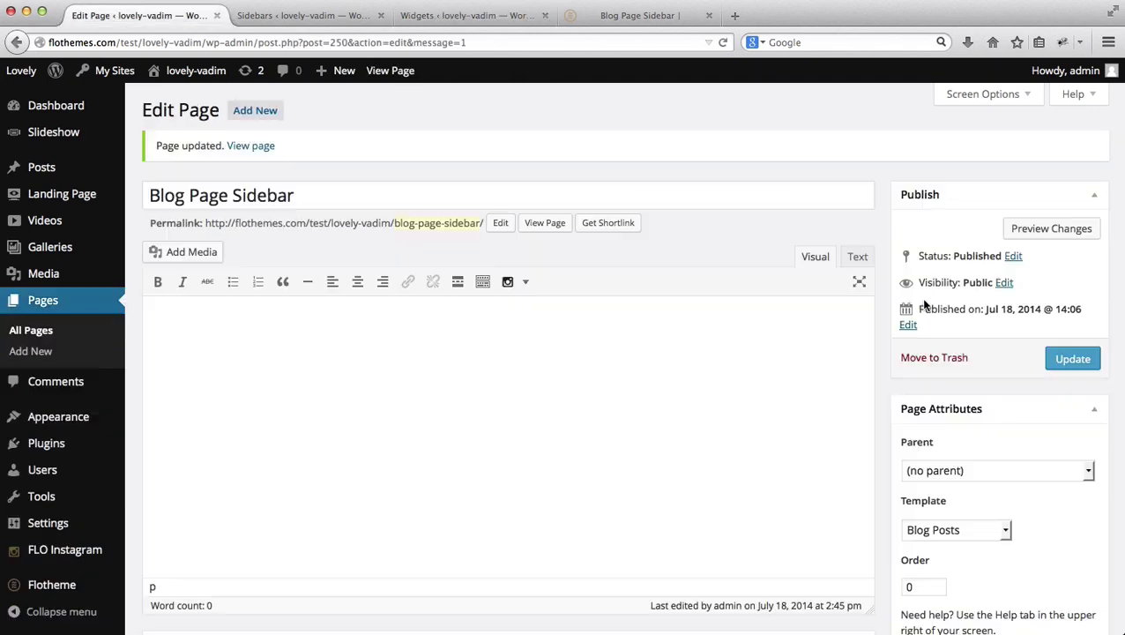
scroll(924, 304, "down", 10)
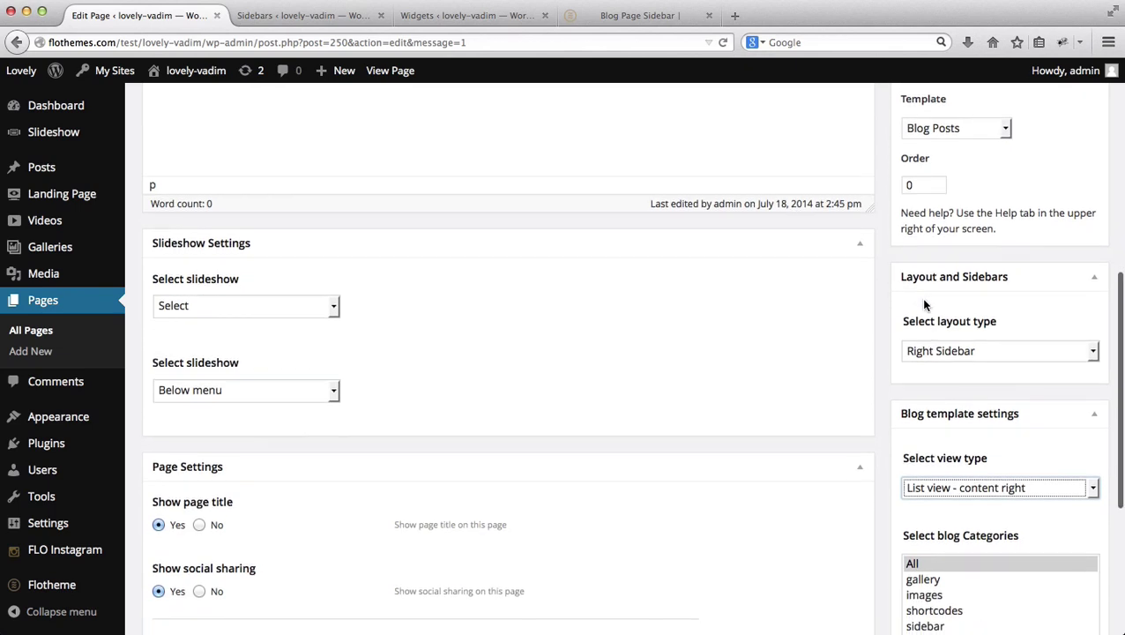
left_click(979, 352)
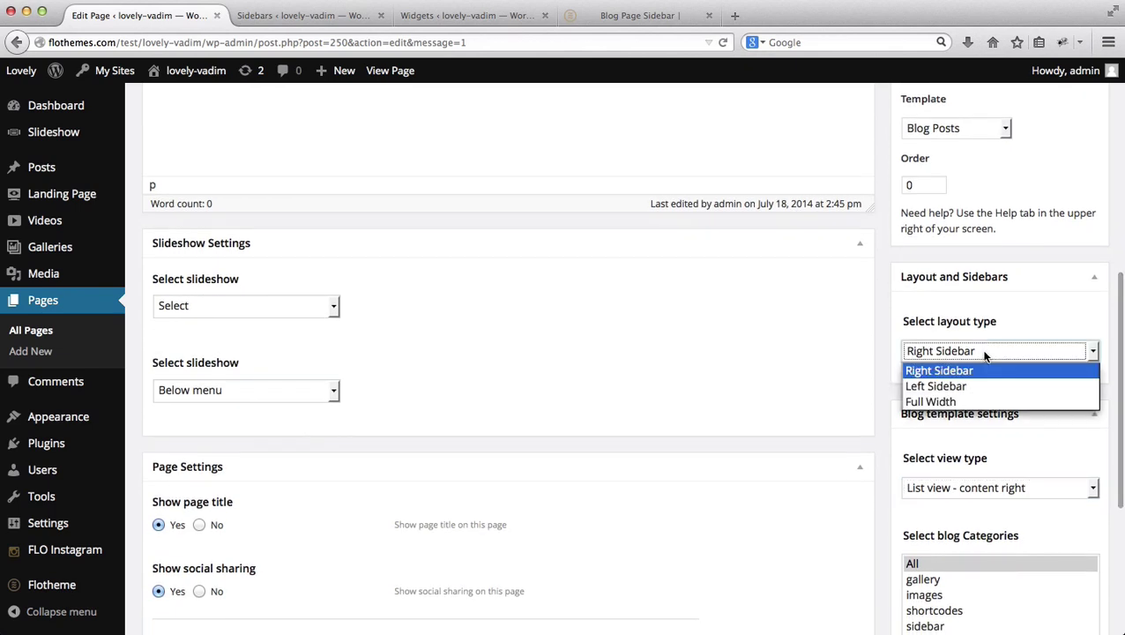
left_click(968, 386)
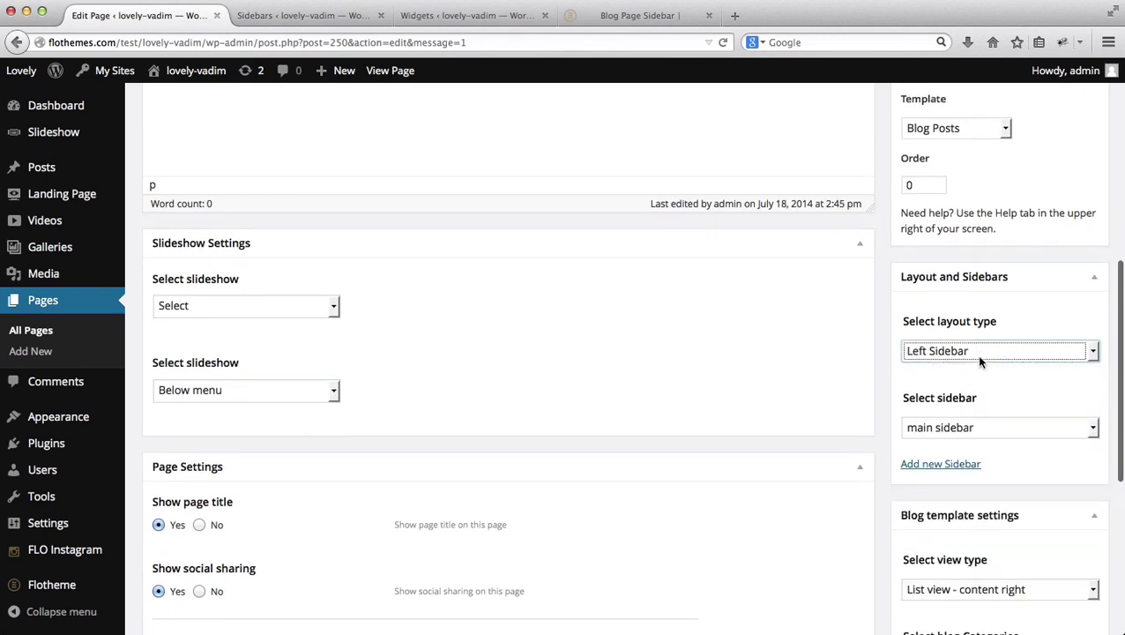
left_click(976, 355)
left_click(955, 371)
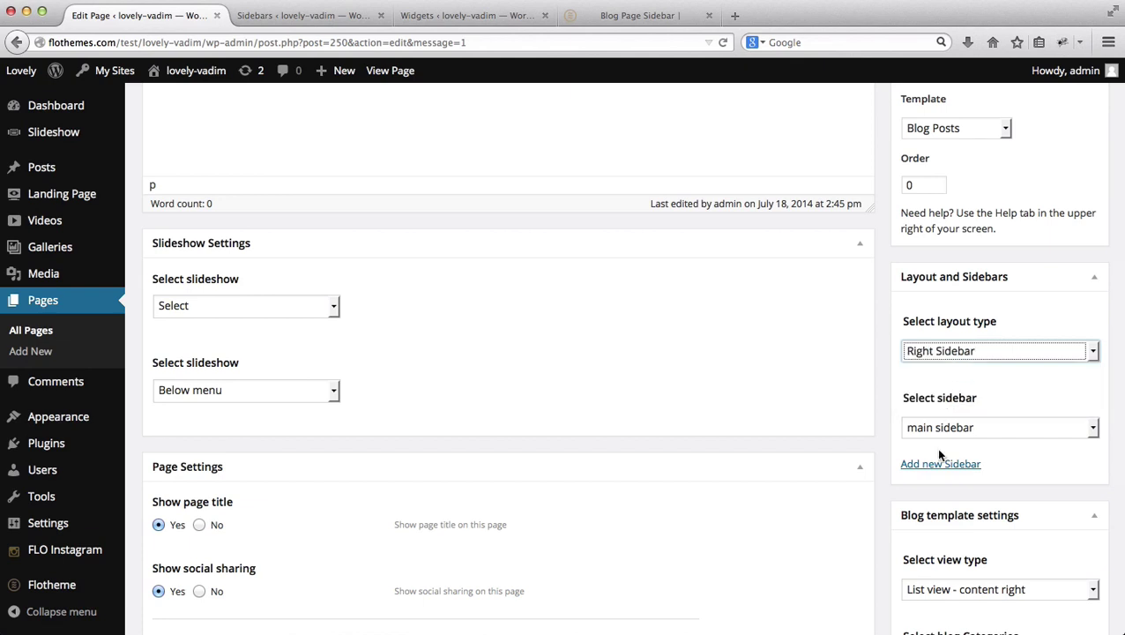
scroll(1014, 424, "down", 1)
left_click(1001, 413)
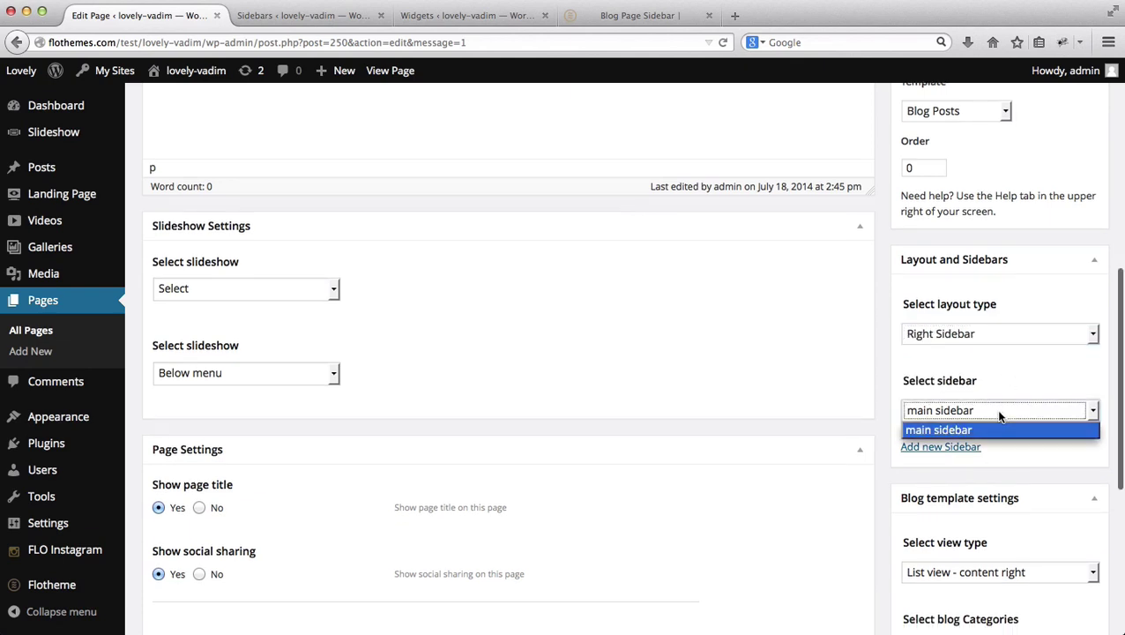
left_click(1000, 379)
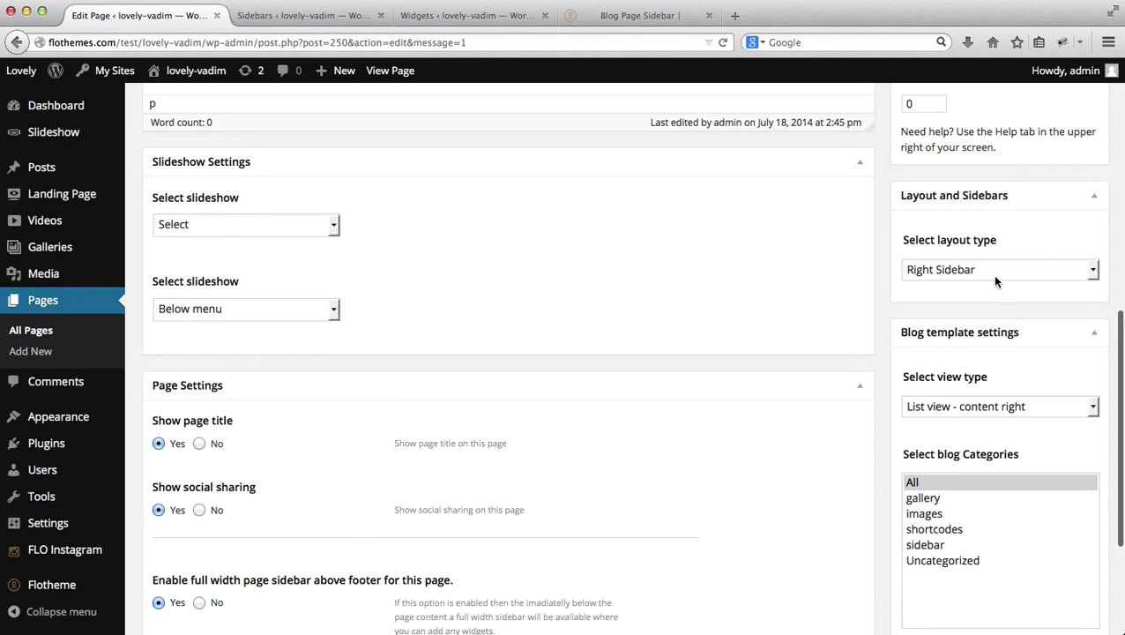
Step: Set the Blog Page Sidebar page's layout type to Left Sidebar and its sidebar to Blog SideBard
left_click(995, 273)
left_click(961, 303)
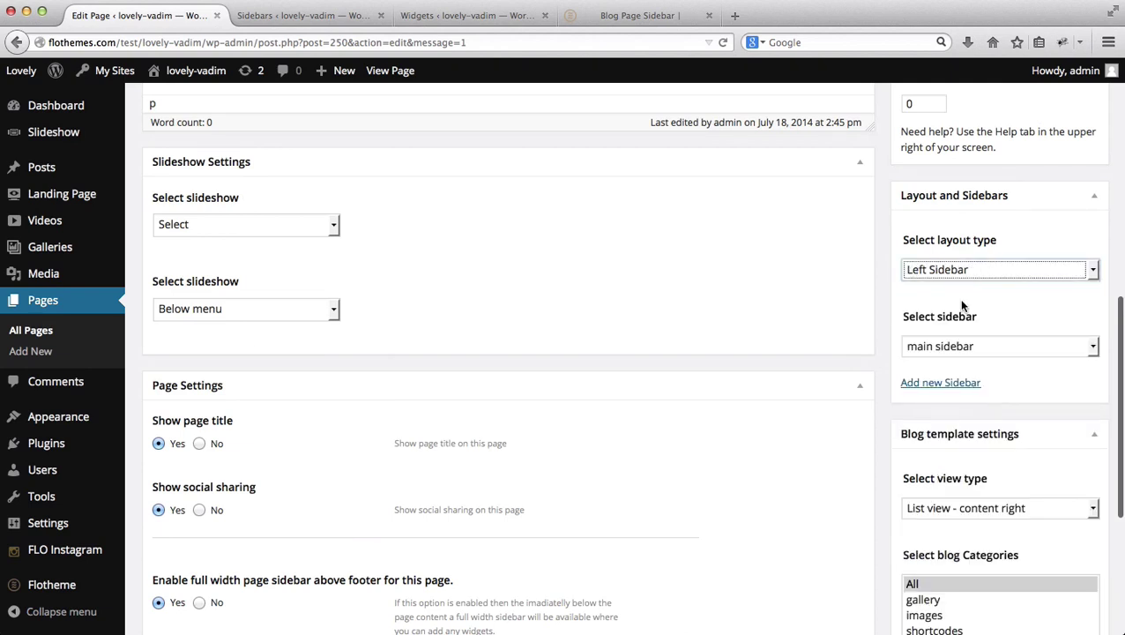
left_click(965, 348)
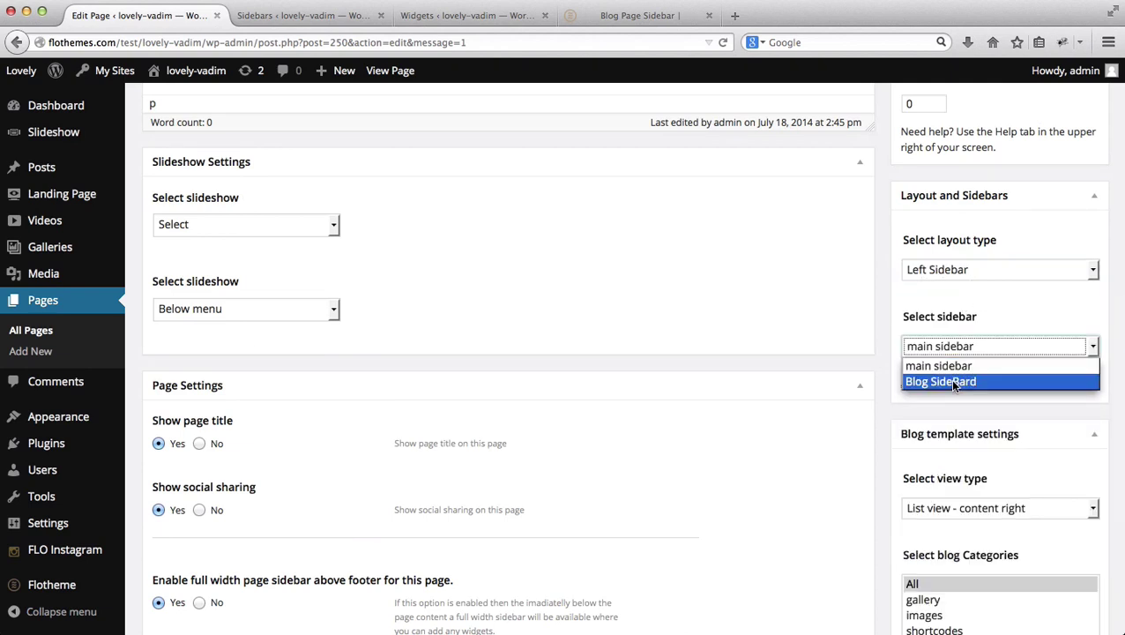
left_click(950, 381)
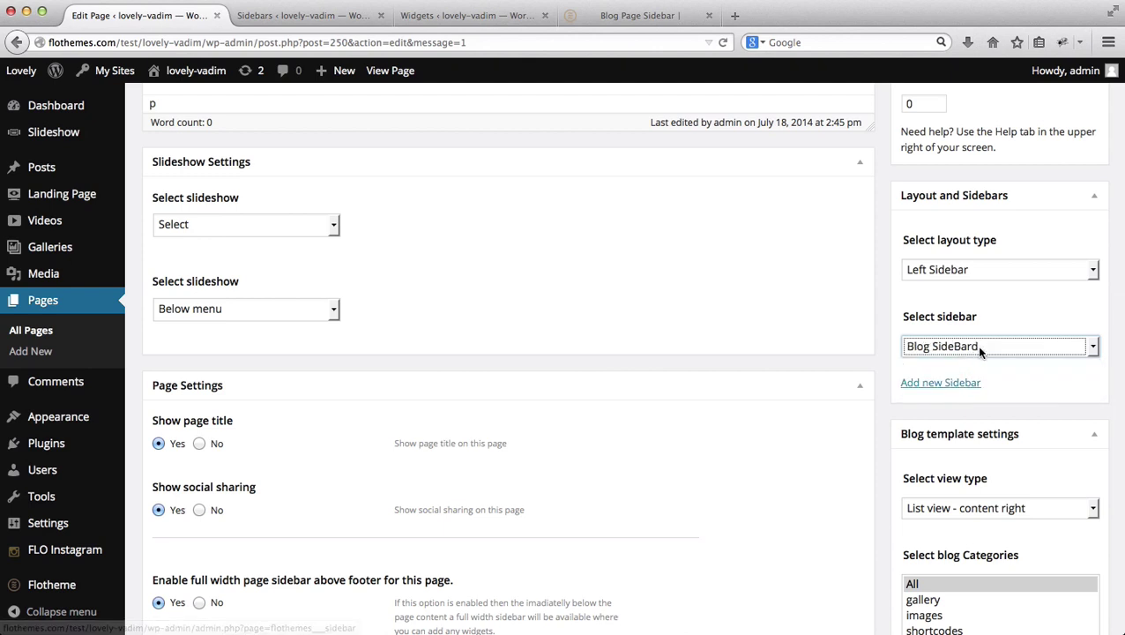
Step: Set the Blog Page Sidebar page's layout type to Right Sidebar and update the page
left_click(991, 266)
left_click(973, 290)
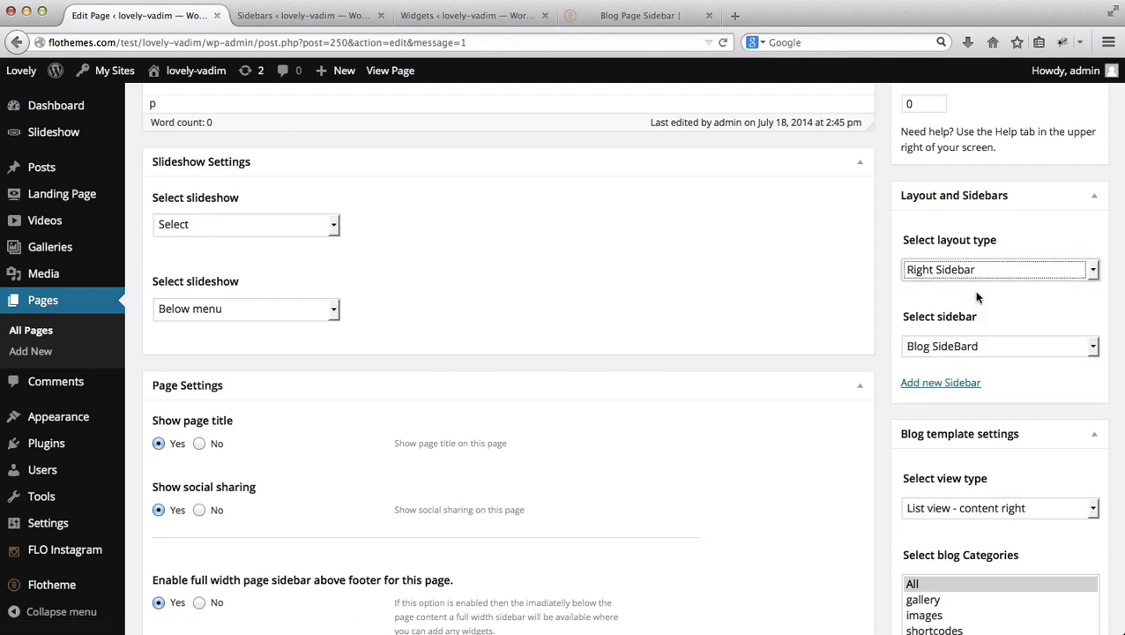
scroll(975, 297, "up", 5)
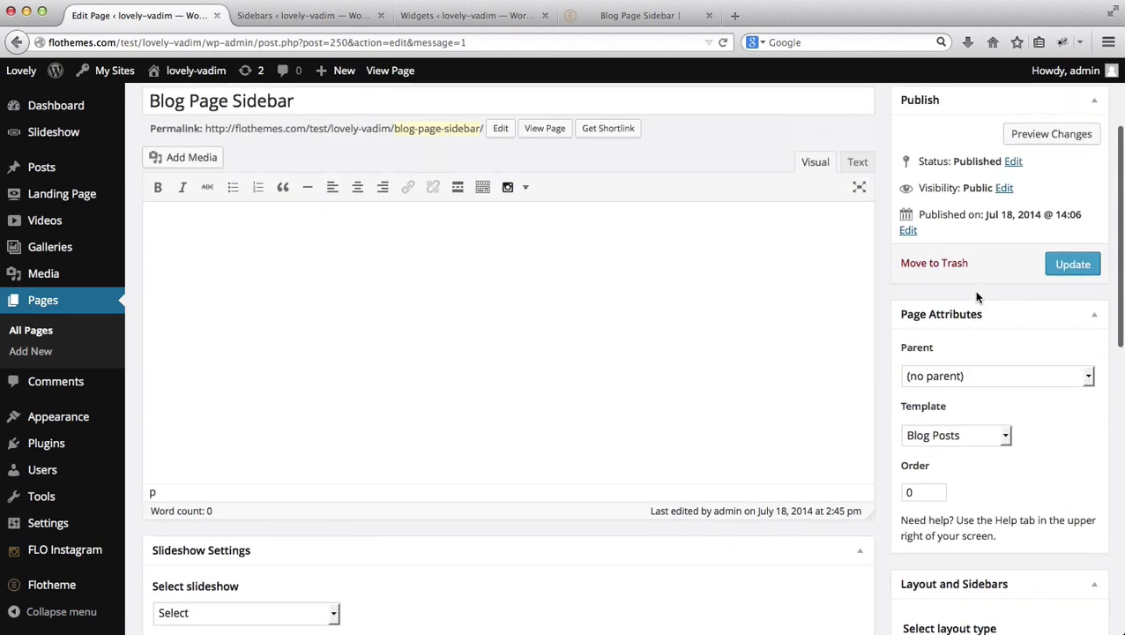
left_click(1068, 266)
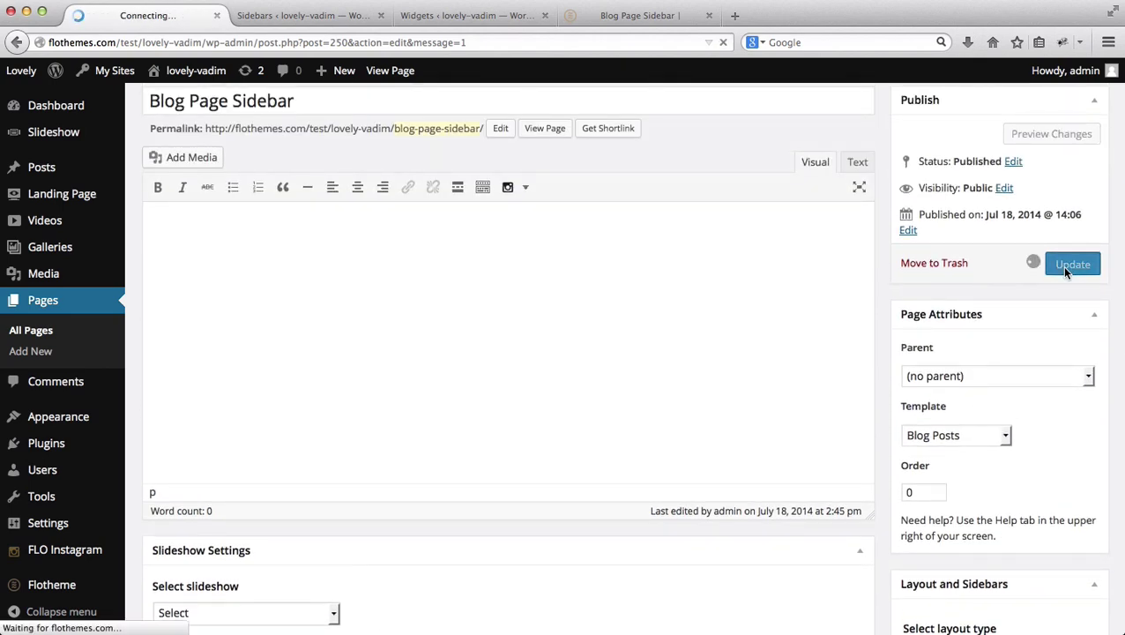
Step: Close the Sidebar Manager page and expand the Main Sidebar and Blog SideBard areas on the Widgets page
key("ctrl+Tab")
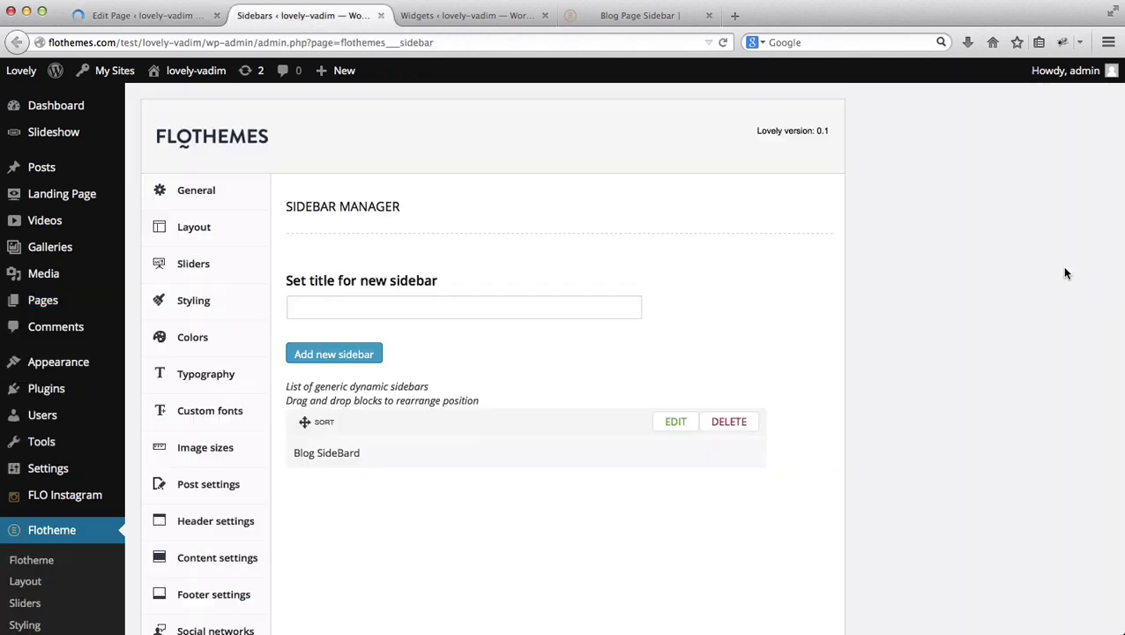
key("ctrl+Tab")
key("ctrl+shift+Tab")
key("ctrl+w")
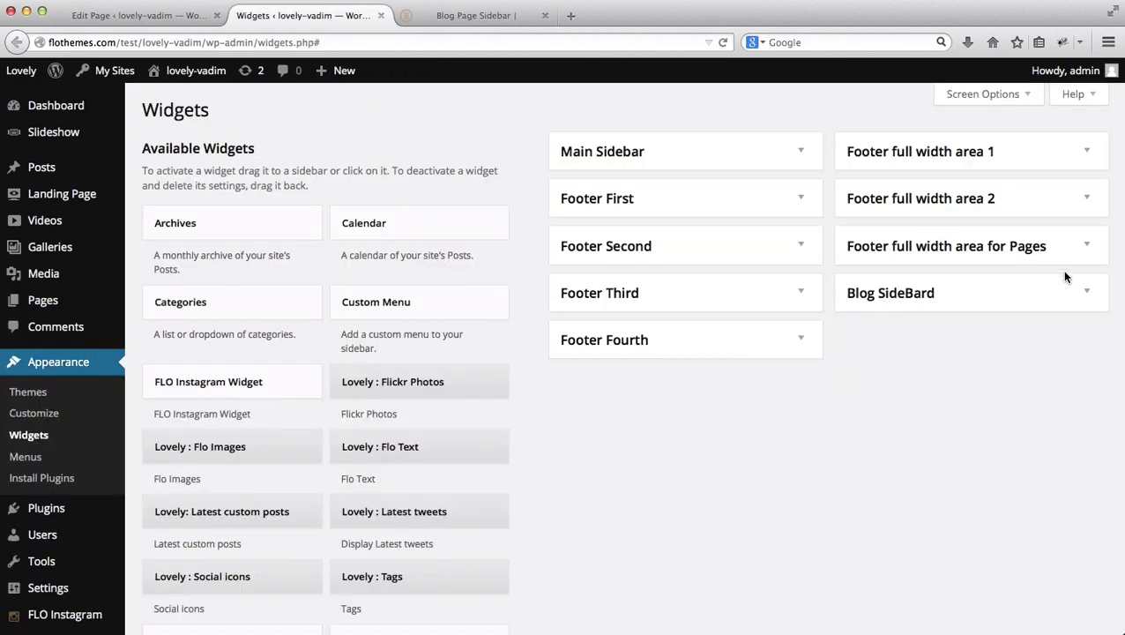
left_click(802, 153)
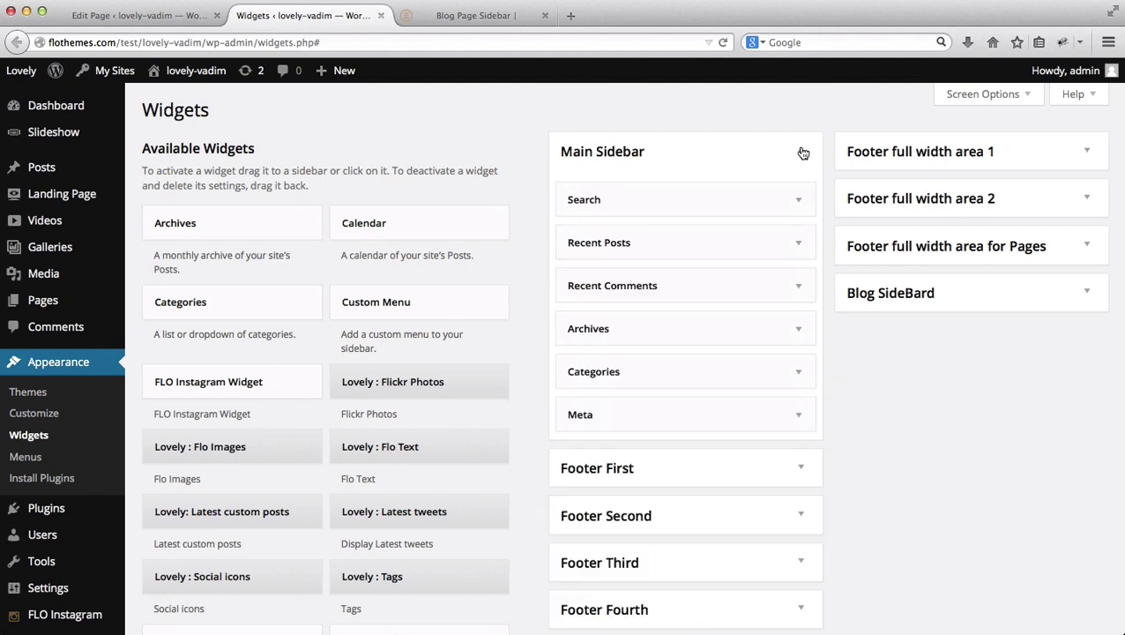
left_click(1088, 295)
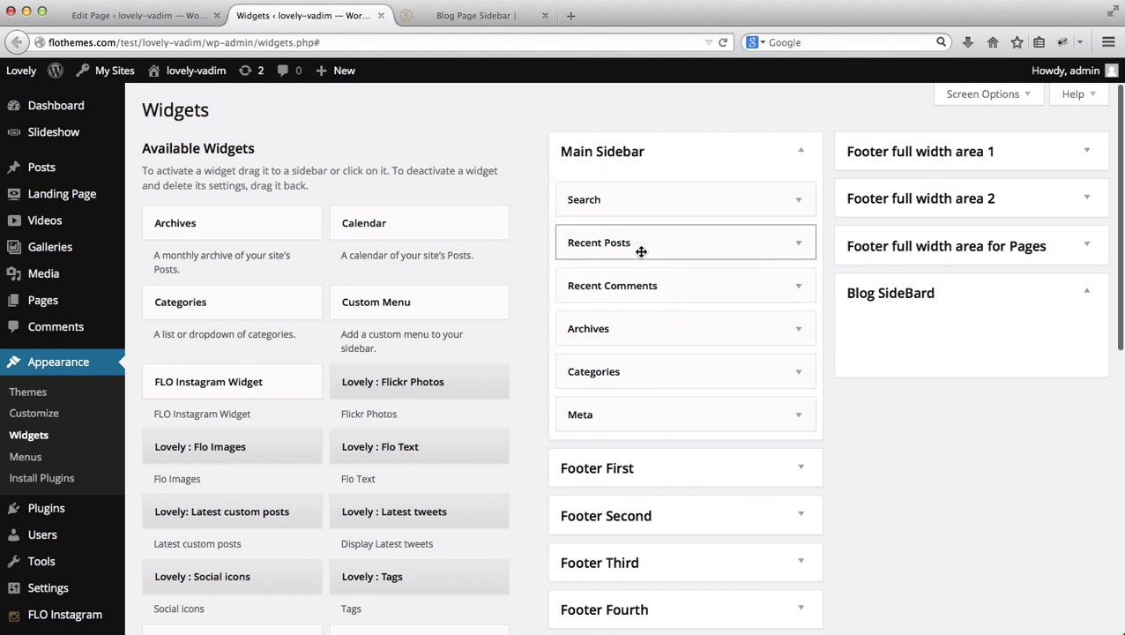
Step: Add the Search widget to the Blog SideBard area
scroll(641, 251, "down", 1)
scroll(641, 252, "down", 10)
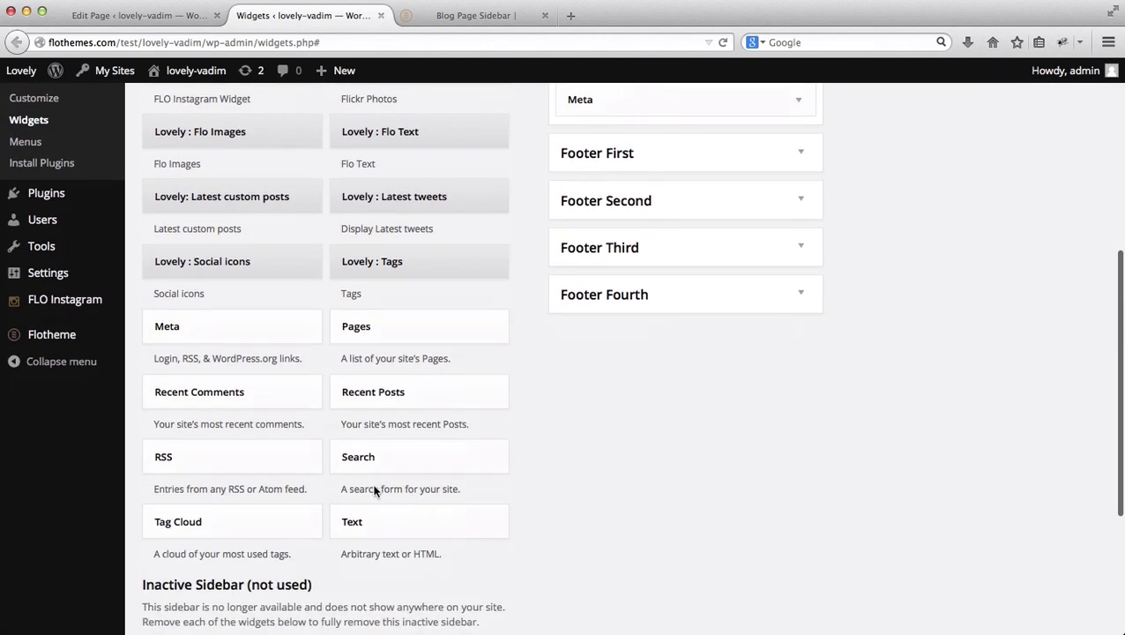
left_click_drag(379, 457, 966, 83)
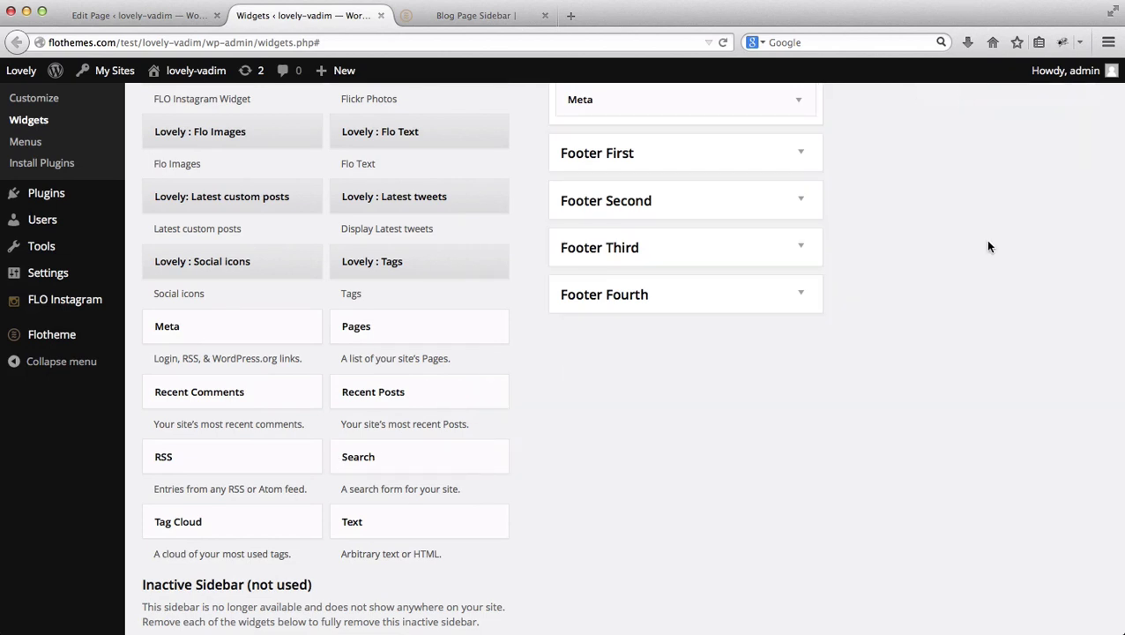
scroll(984, 239, "up", 7)
scroll(887, 316, "down", 4)
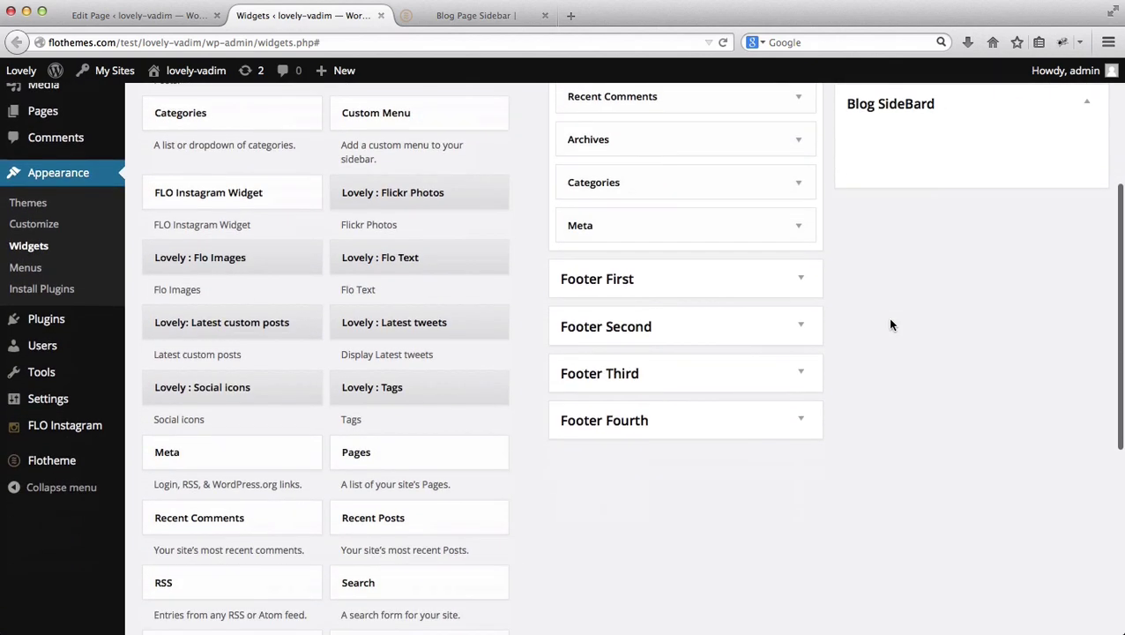
left_click_drag(398, 589, 942, 137)
scroll(922, 346, "up", 2)
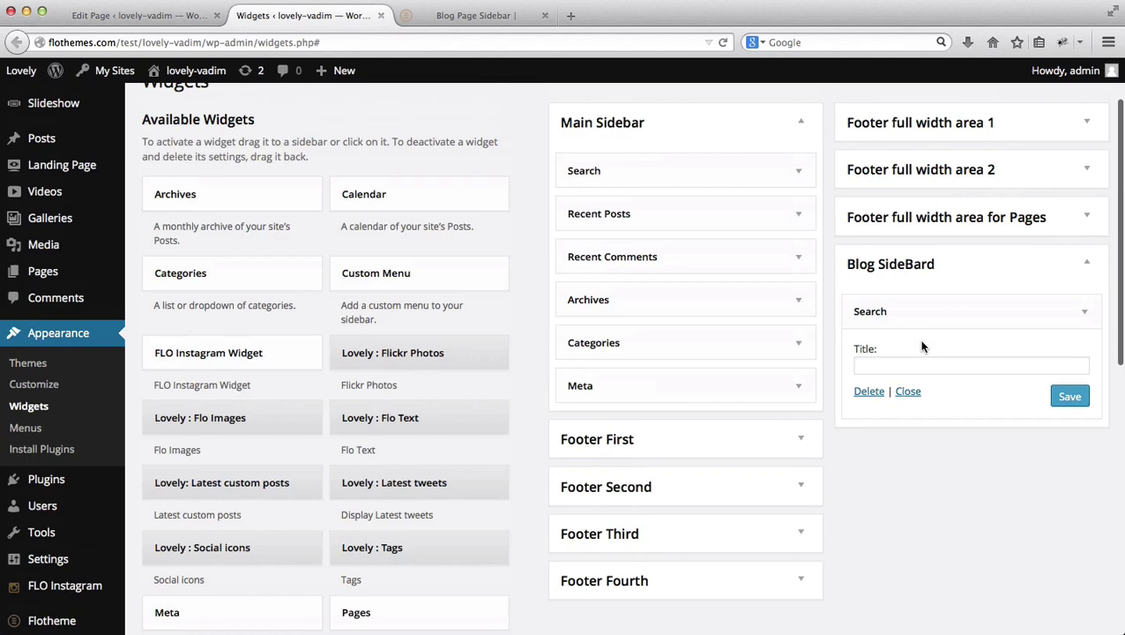
Step: Collapse the Main Sidebar area and add the Recent Posts widget below Search in Blog SideBard
left_click(801, 123)
scroll(742, 307, "down", 3)
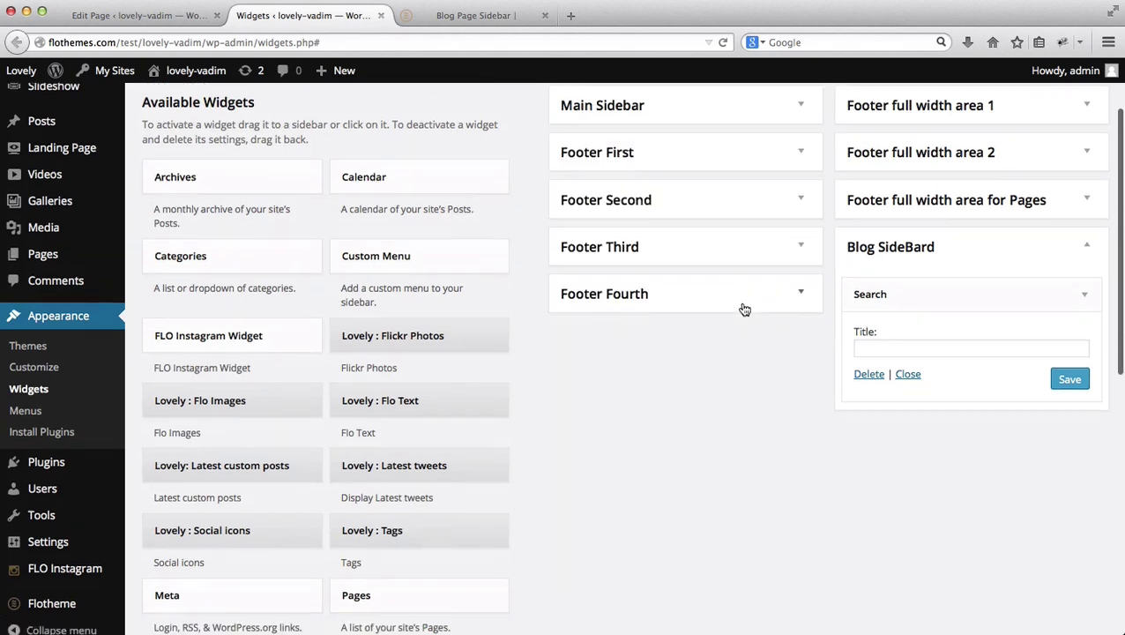
scroll(742, 308, "down", 2)
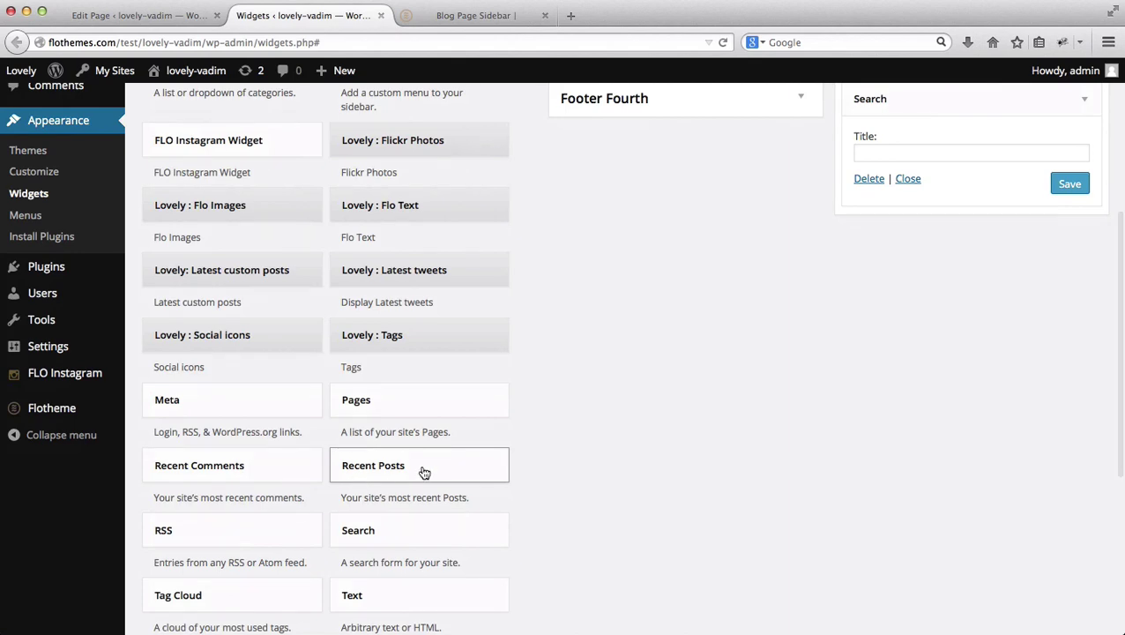
left_click_drag(421, 469, 922, 219)
left_click(907, 368)
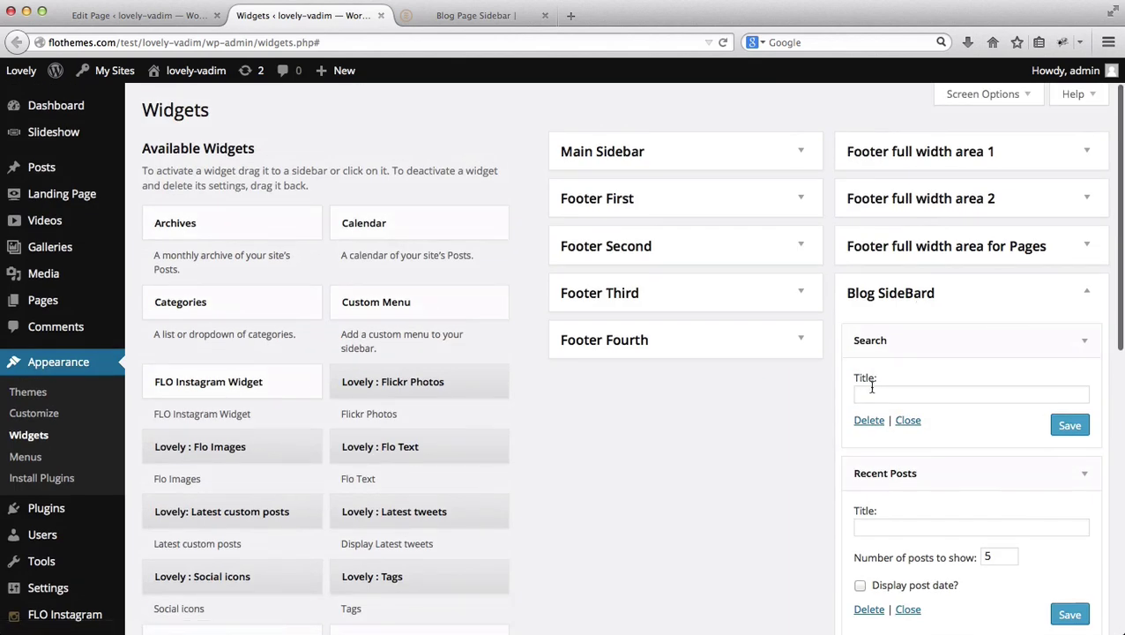
Step: Title the Search widget in Blog SideBard "Search my Blog" and save it
left_click(887, 391)
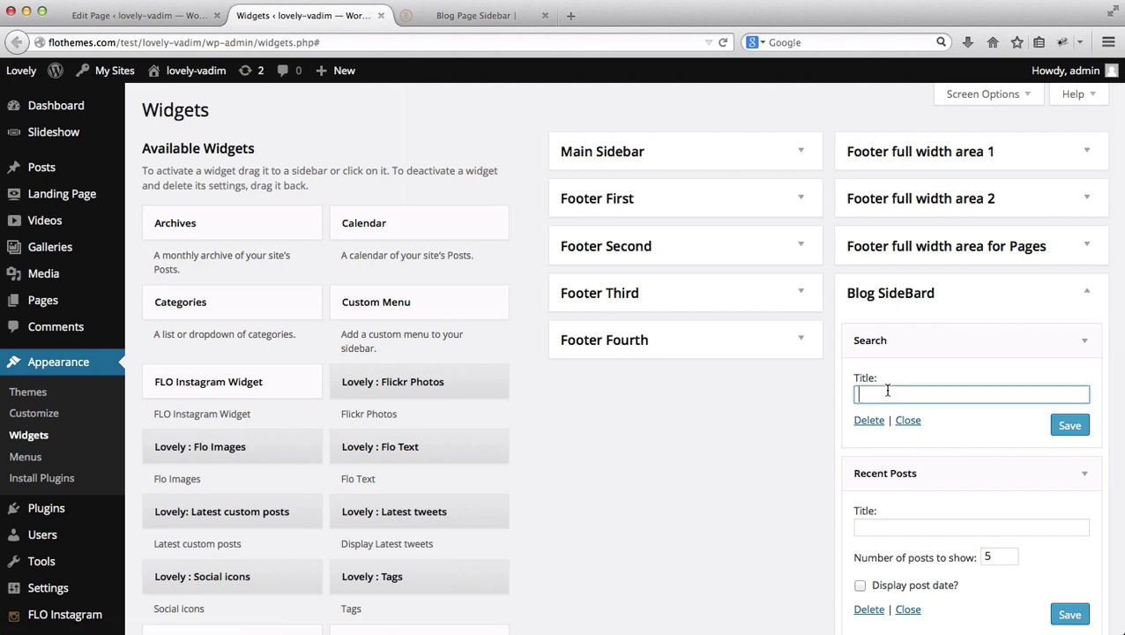
type("Search my Blog")
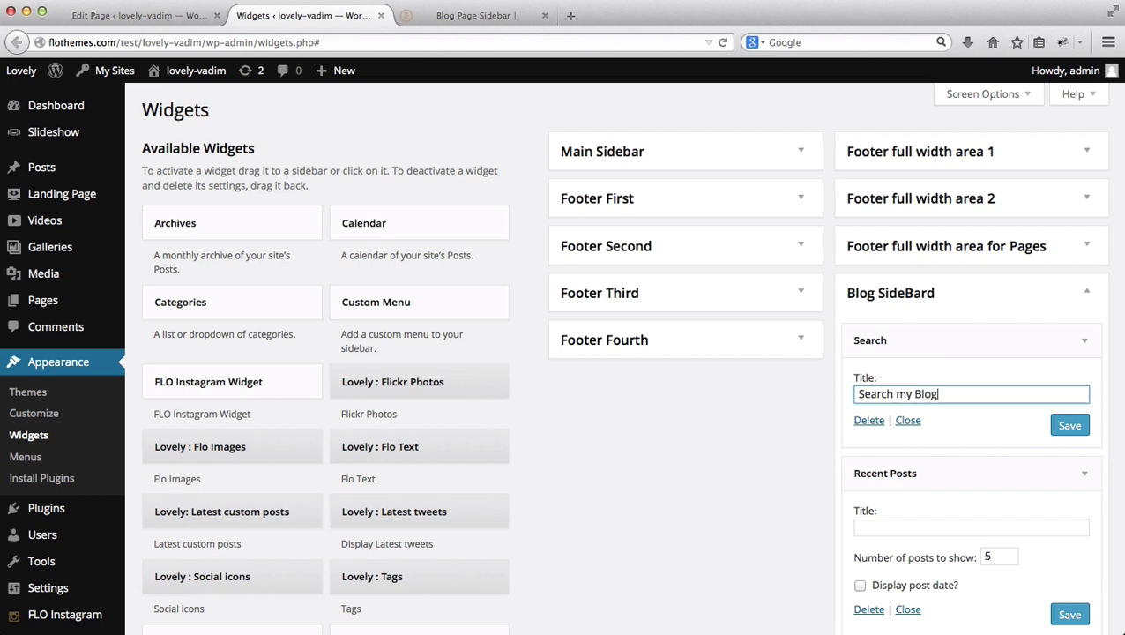
left_click(1069, 425)
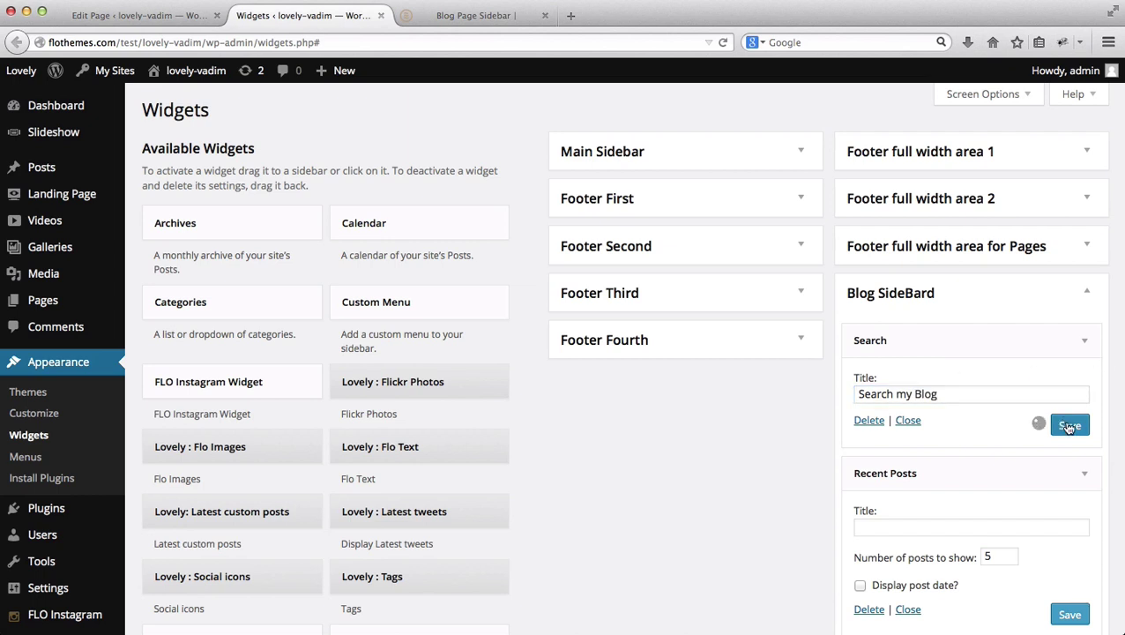
left_click(1091, 292)
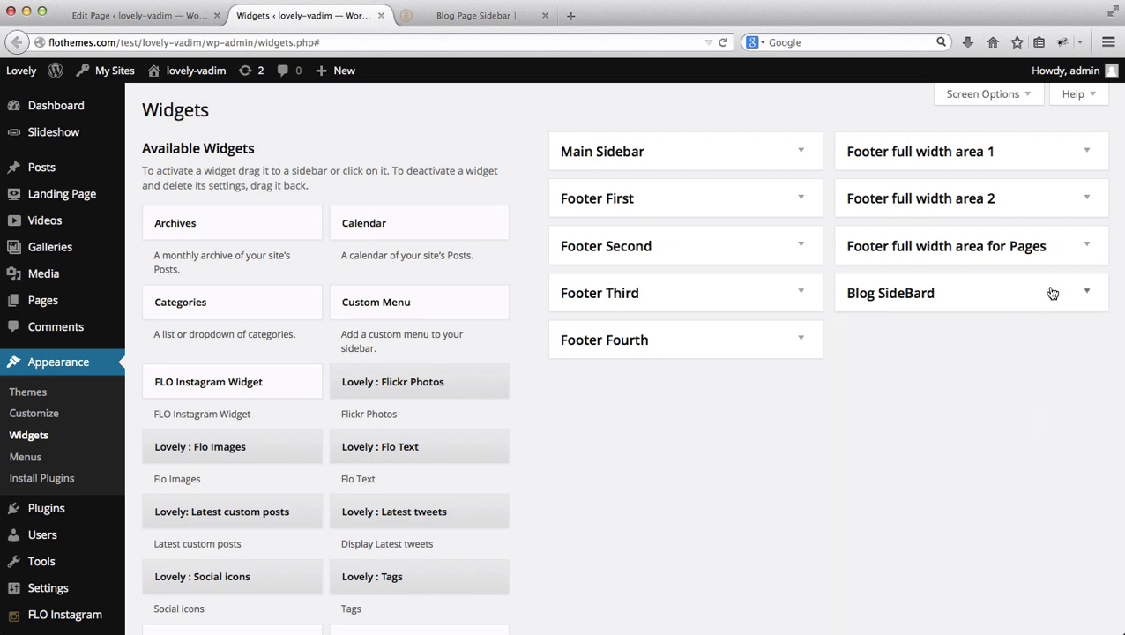
left_click(1090, 294)
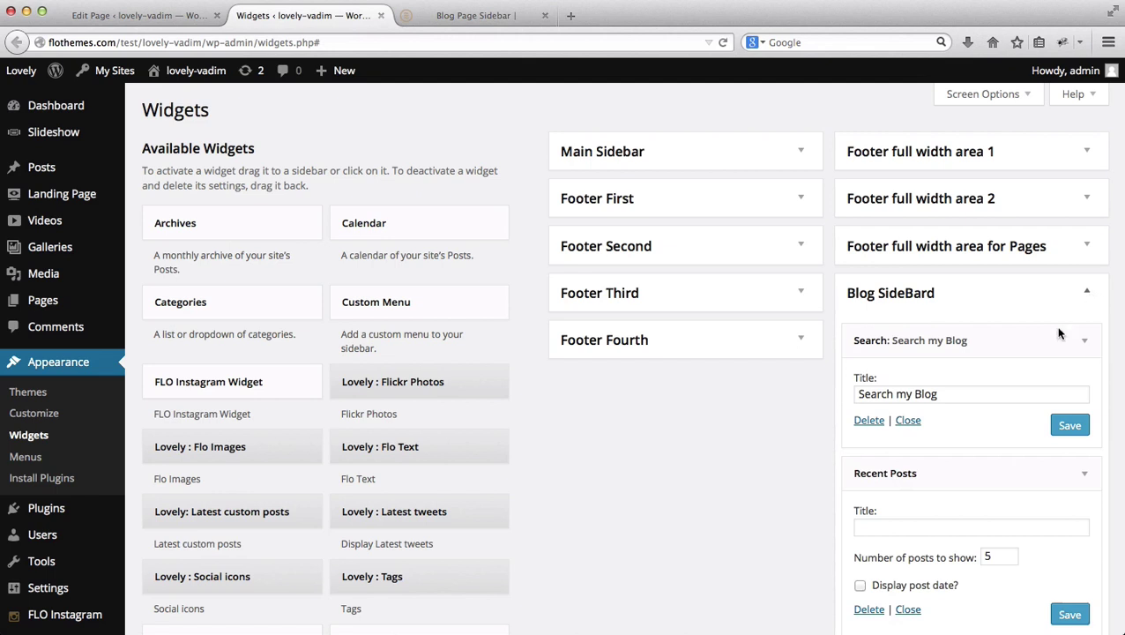
Step: Title the Recent Posts widget "Check out my recent blog posts", set the number of posts to show to 3, and save it
left_click(907, 528)
type("Check")
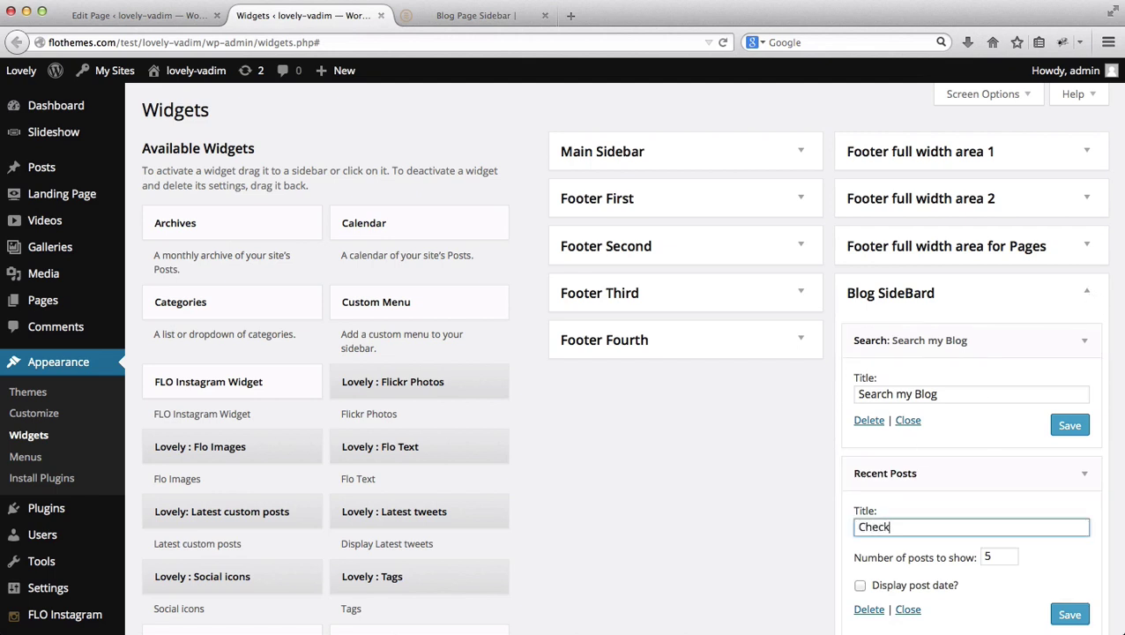
type(" out my recent blog posts")
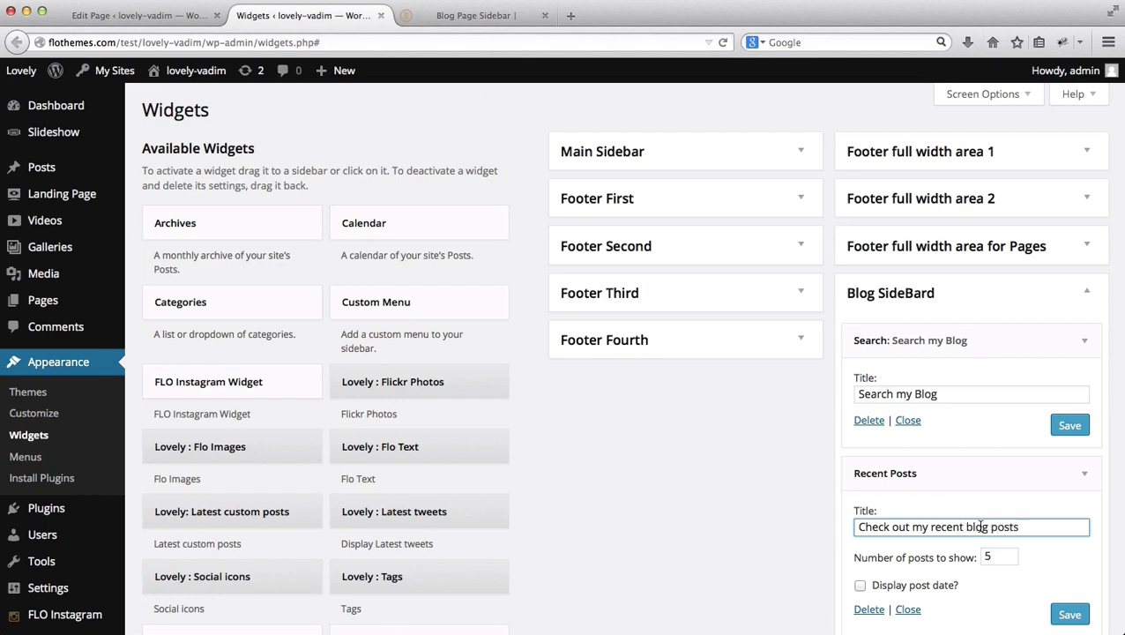
scroll(978, 535, "down", 2)
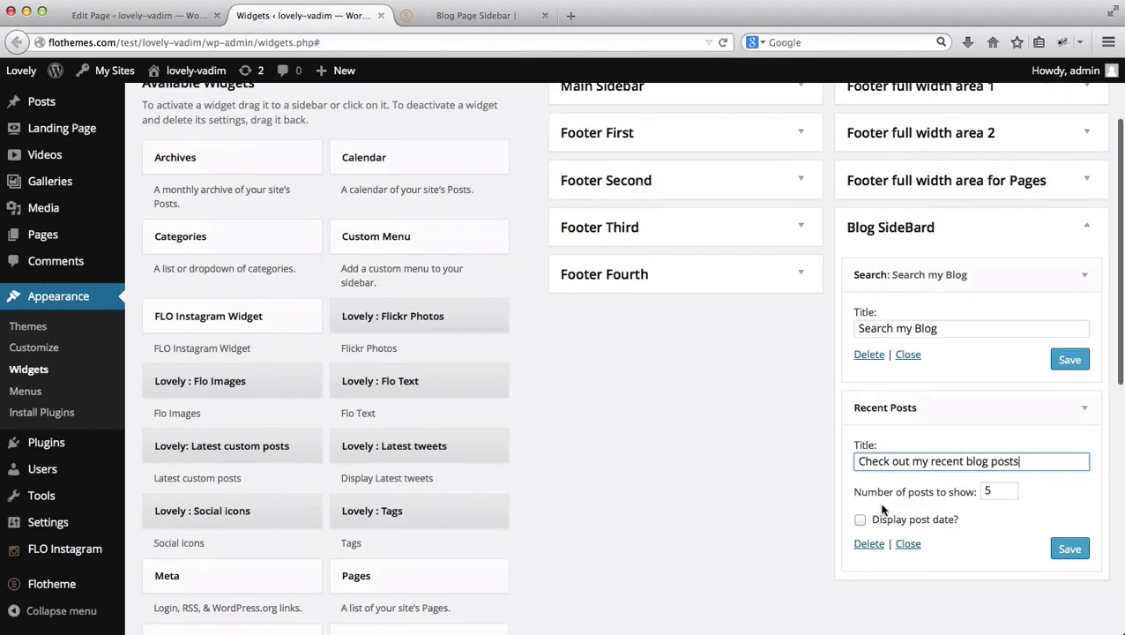
left_click(1004, 490)
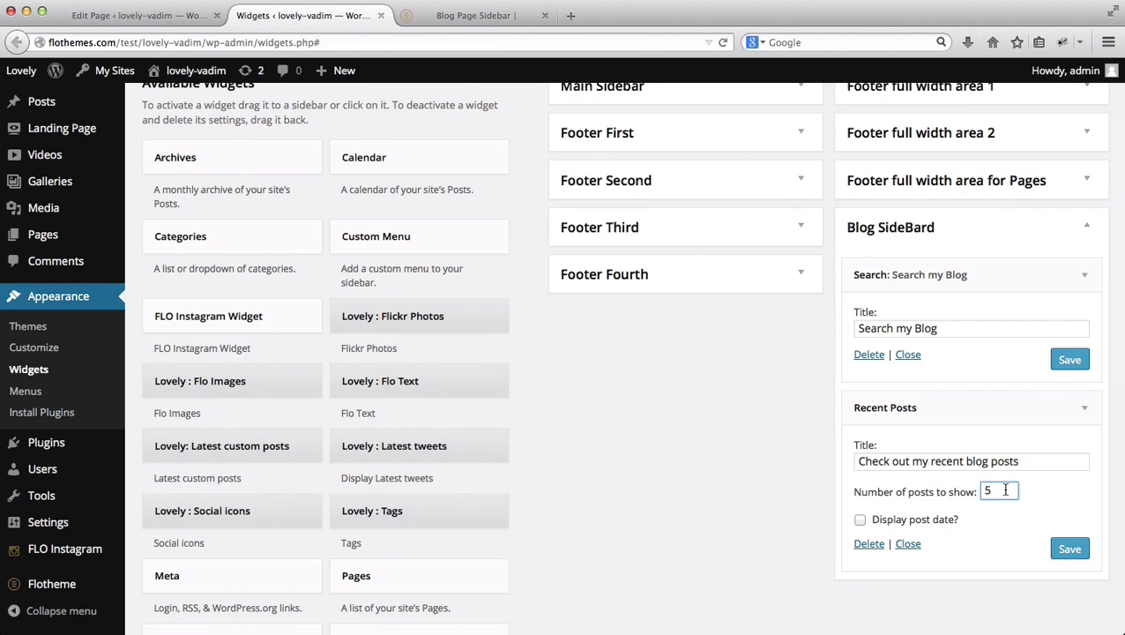
key("BackSpace")
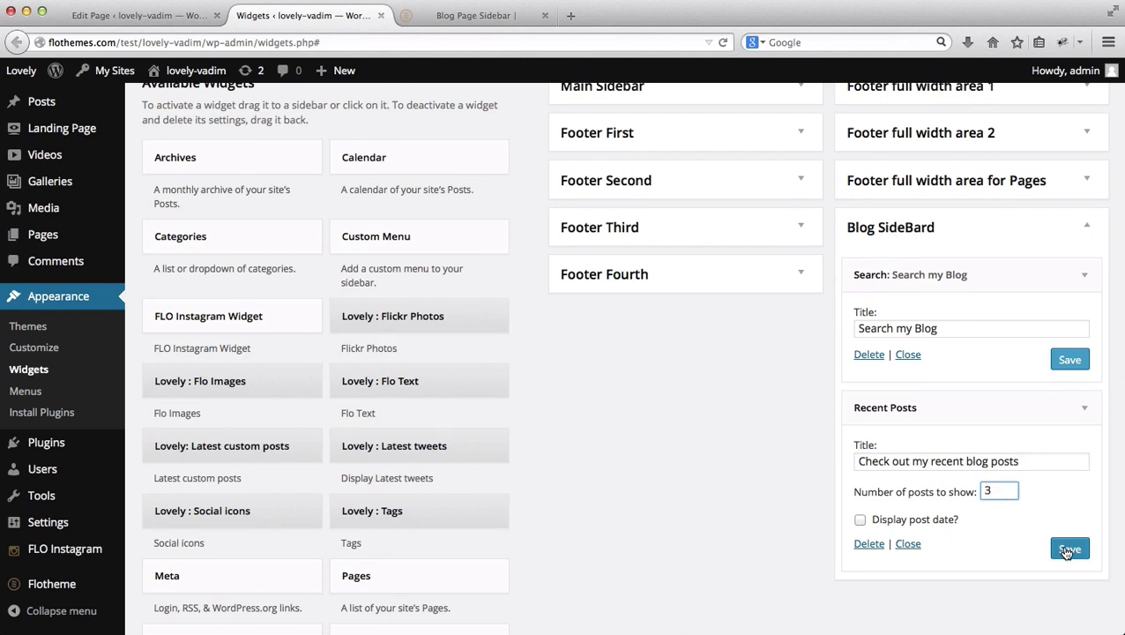
left_click(1067, 550)
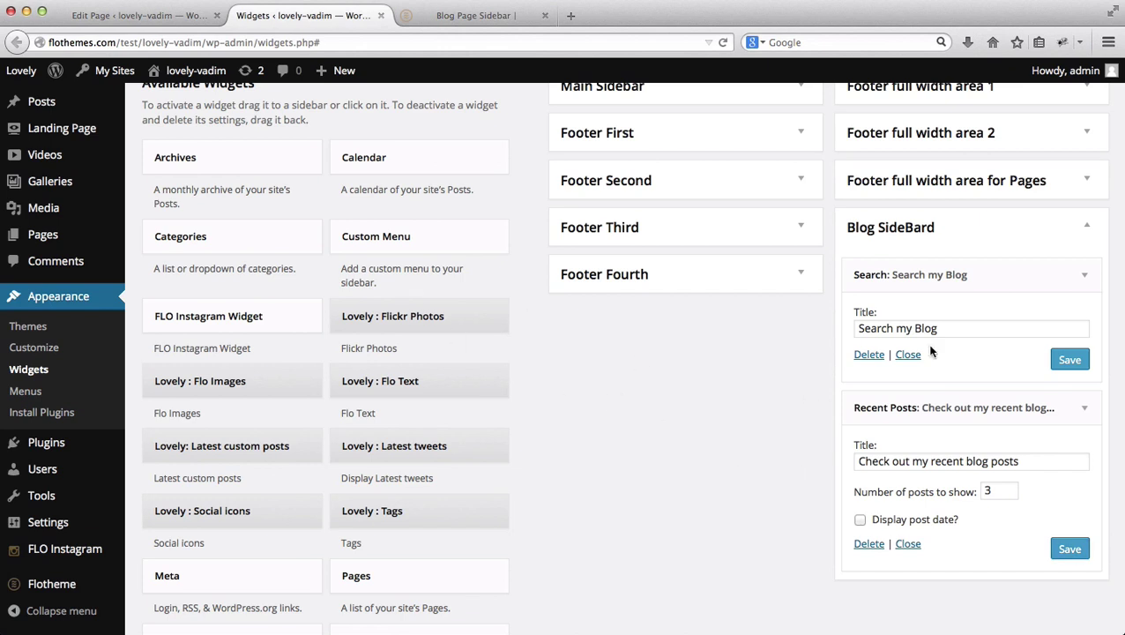
Step: Add a Categories widget to Blog SideBard titled "My Blog Categories", displayed as a dropdown, and save it
left_click(1085, 409)
left_click(1085, 274)
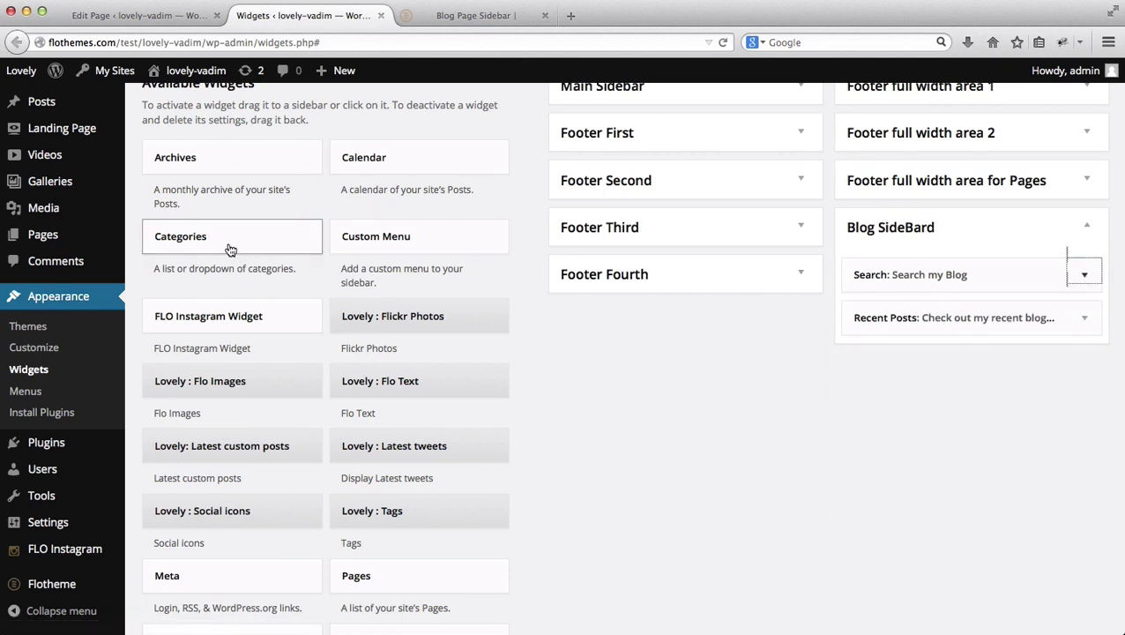
left_click_drag(229, 250, 941, 359)
left_click(893, 413)
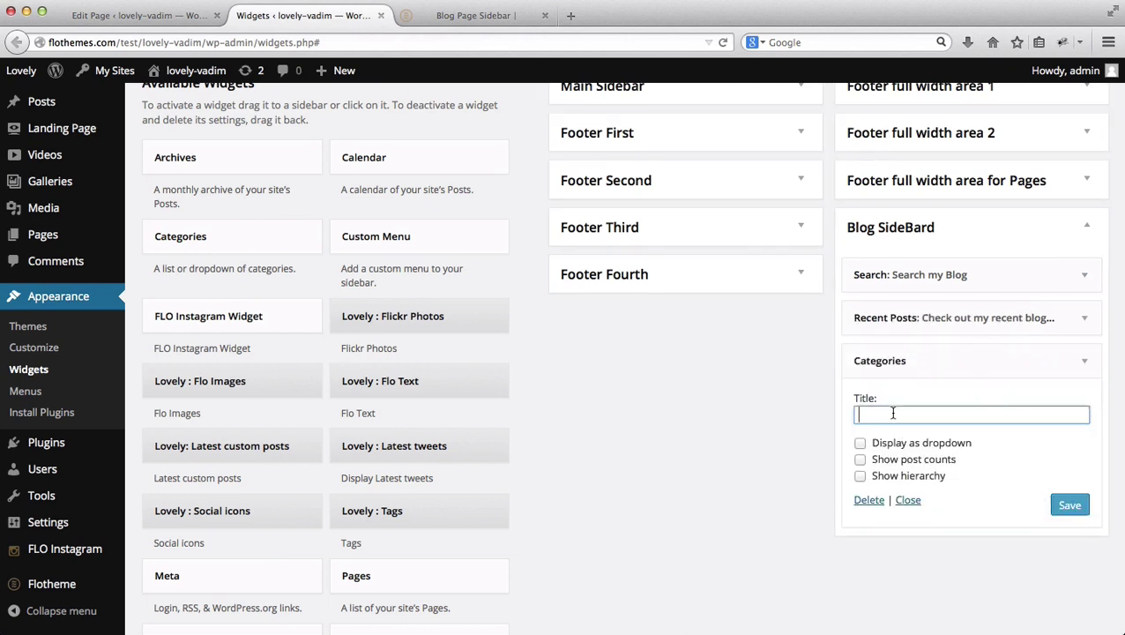
type("My Blog Categories")
left_click(860, 443)
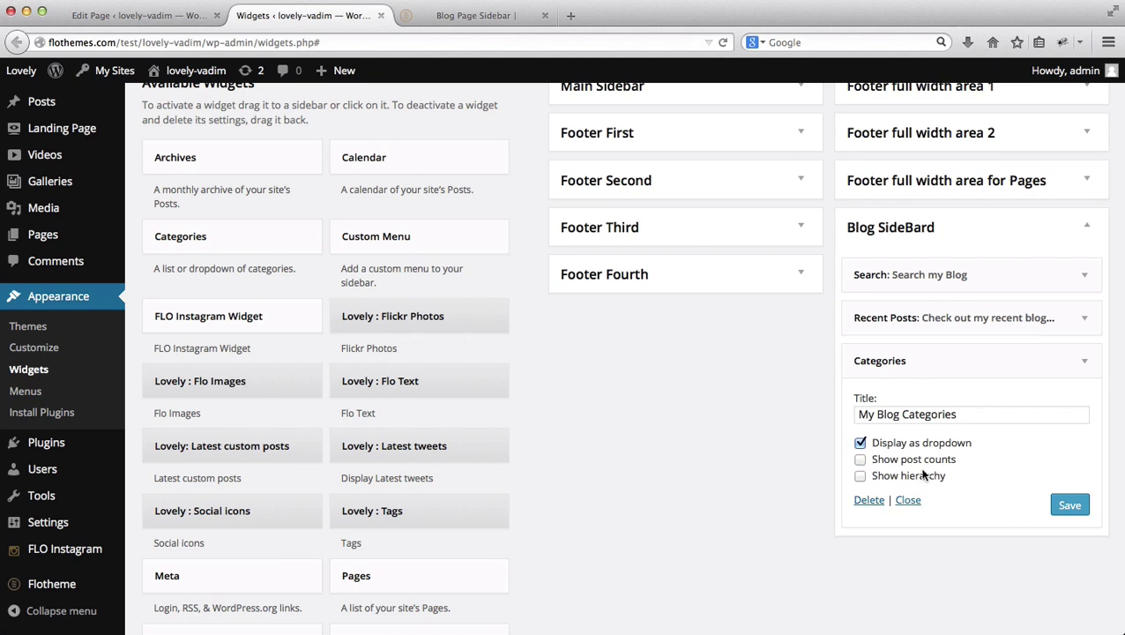
left_click(1069, 506)
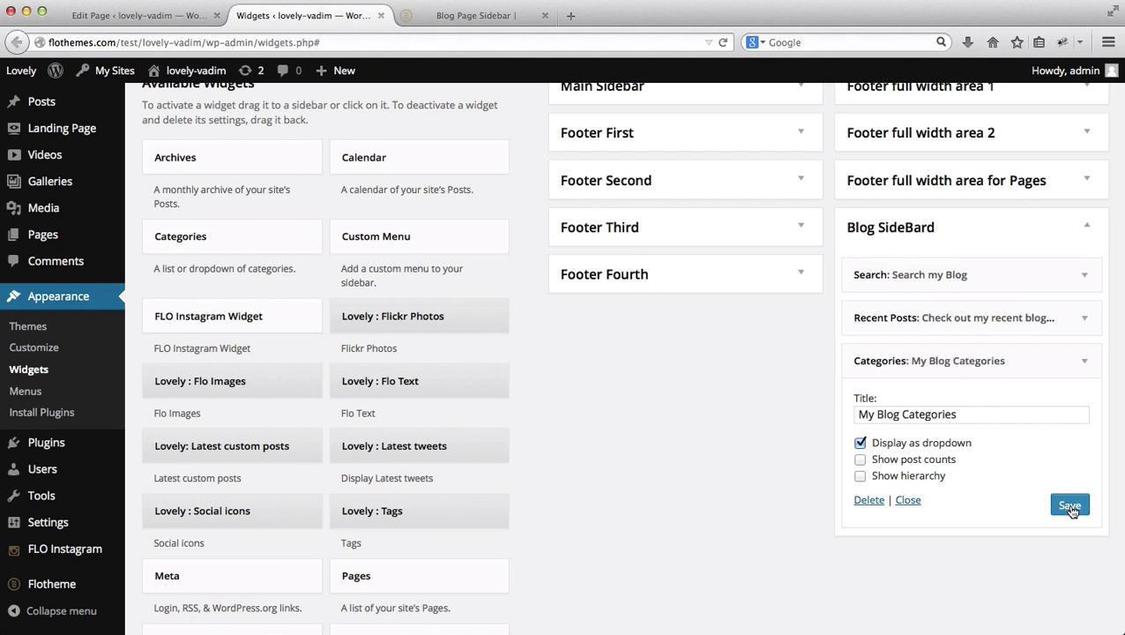
scroll(921, 545, "up", 2)
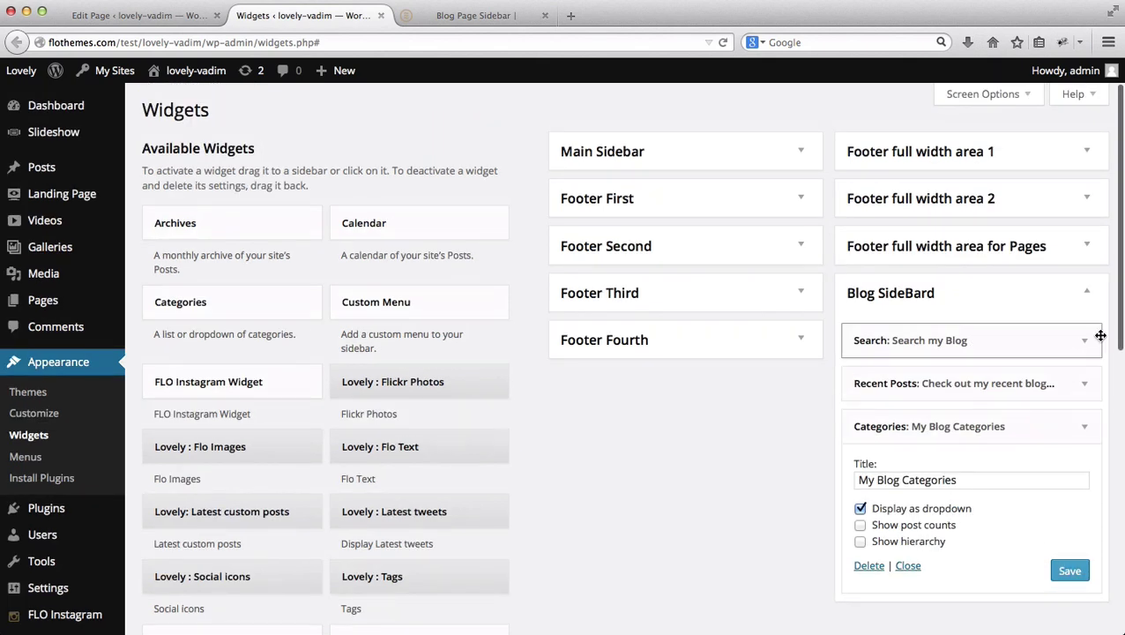
left_click(1091, 293)
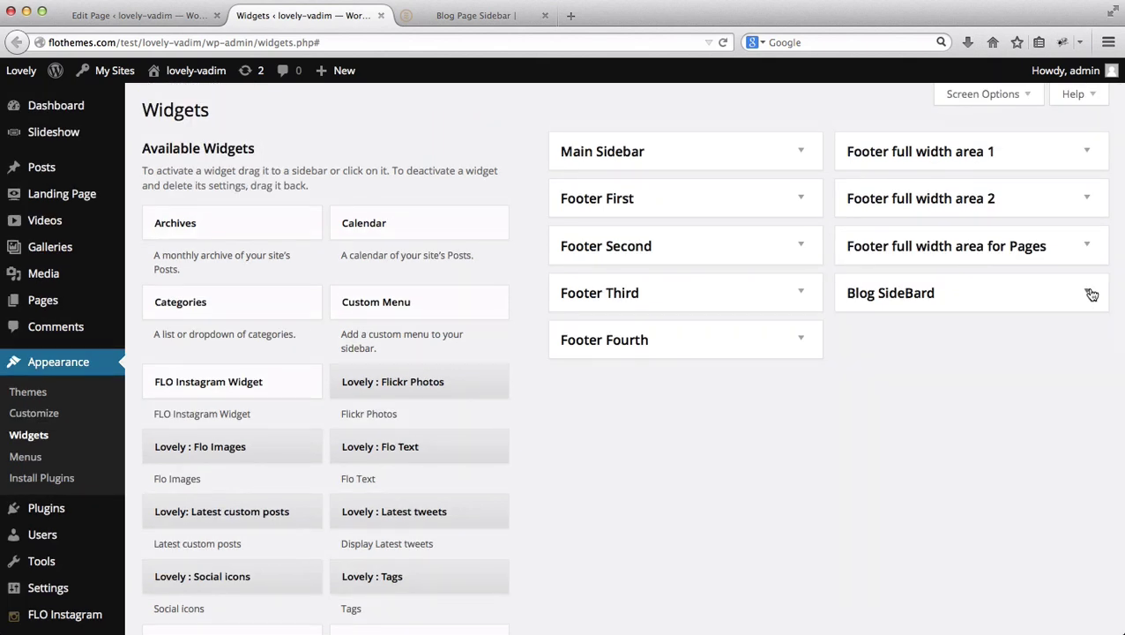
Step: Reload the live Blog Page Sidebar page and check the search, recent posts and categories widgets in its sidebar
key("ctrl+Tab")
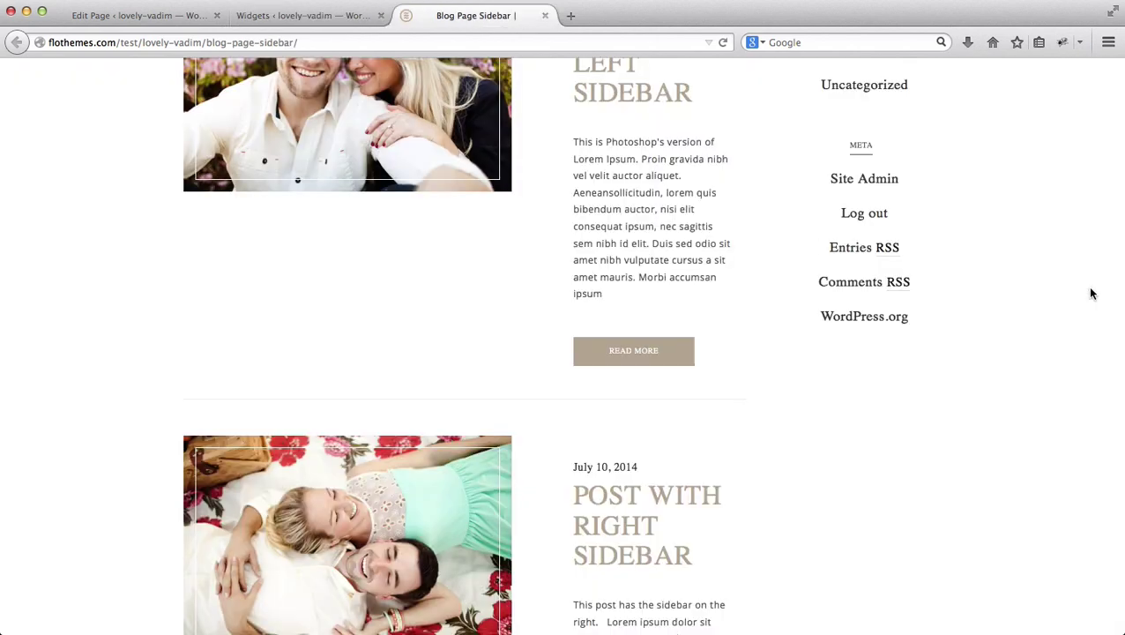
key("super+r")
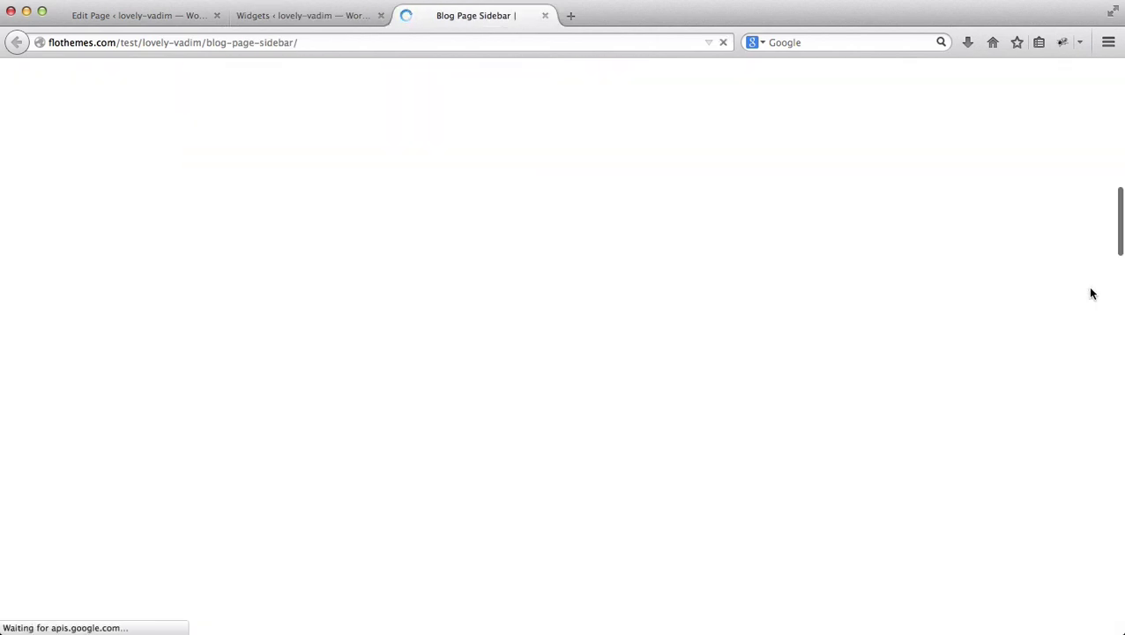
scroll(1091, 294, "up", 5)
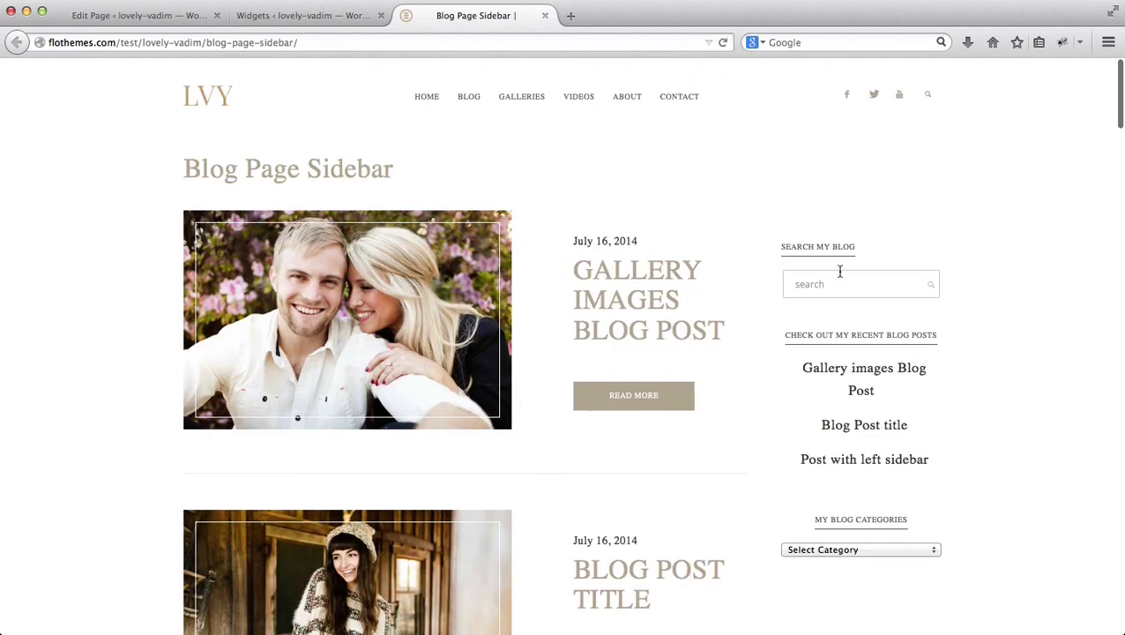
left_click(839, 273)
left_click(1012, 389)
scroll(936, 378, "down", 1)
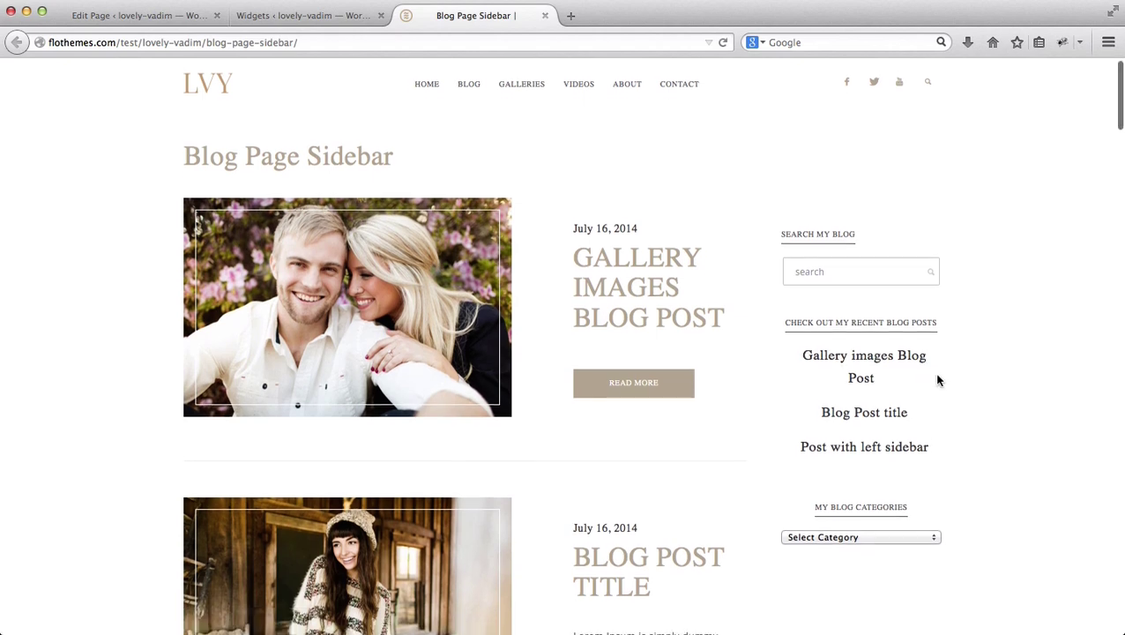
Step: Check the category options offered by the My Blog Categories dropdown in the live page's sidebar
scroll(938, 380, "down", 4)
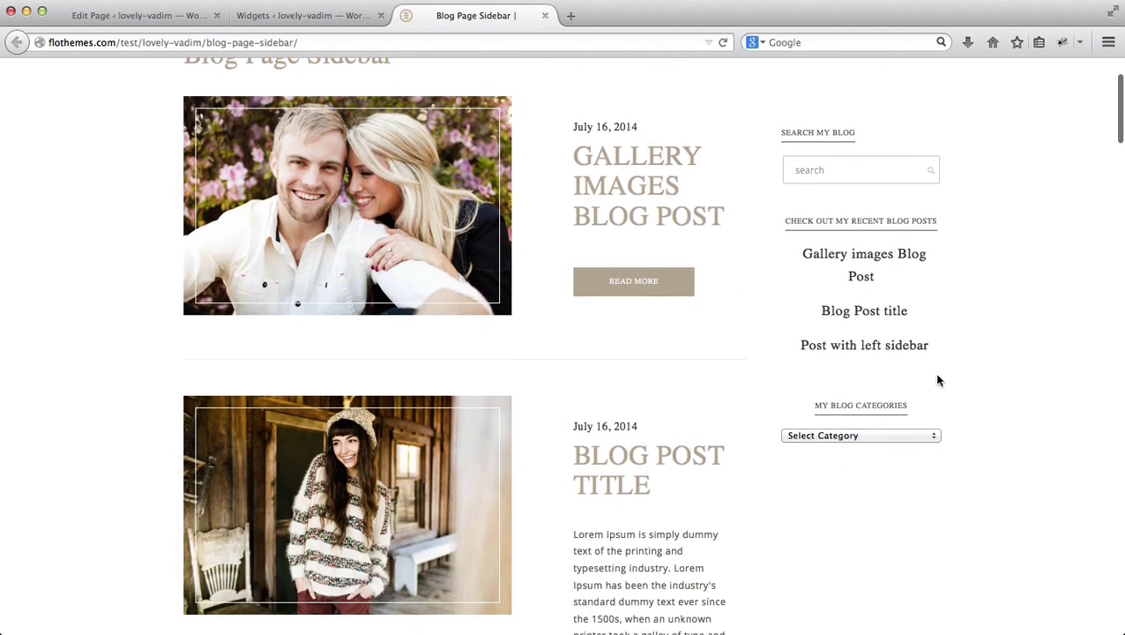
scroll(890, 423, "down", 2)
left_click(848, 395)
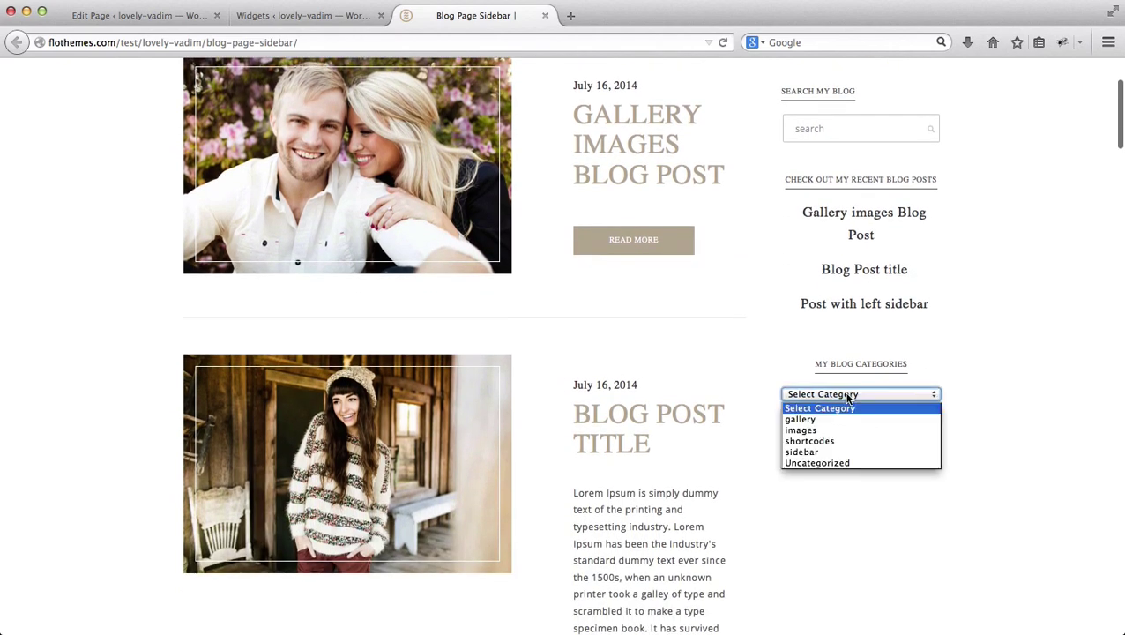
left_click(1031, 436)
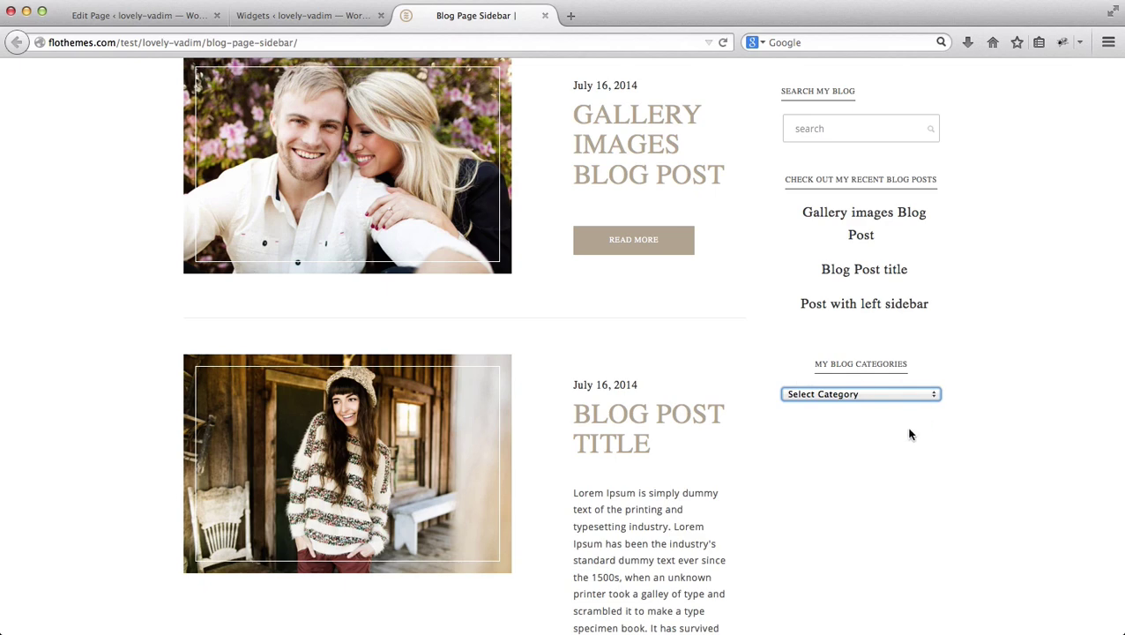
Step: Return to the Widgets admin page, expand Blog SideBard and check which widgets Main Sidebar contains
key("ctrl+shift+Tab")
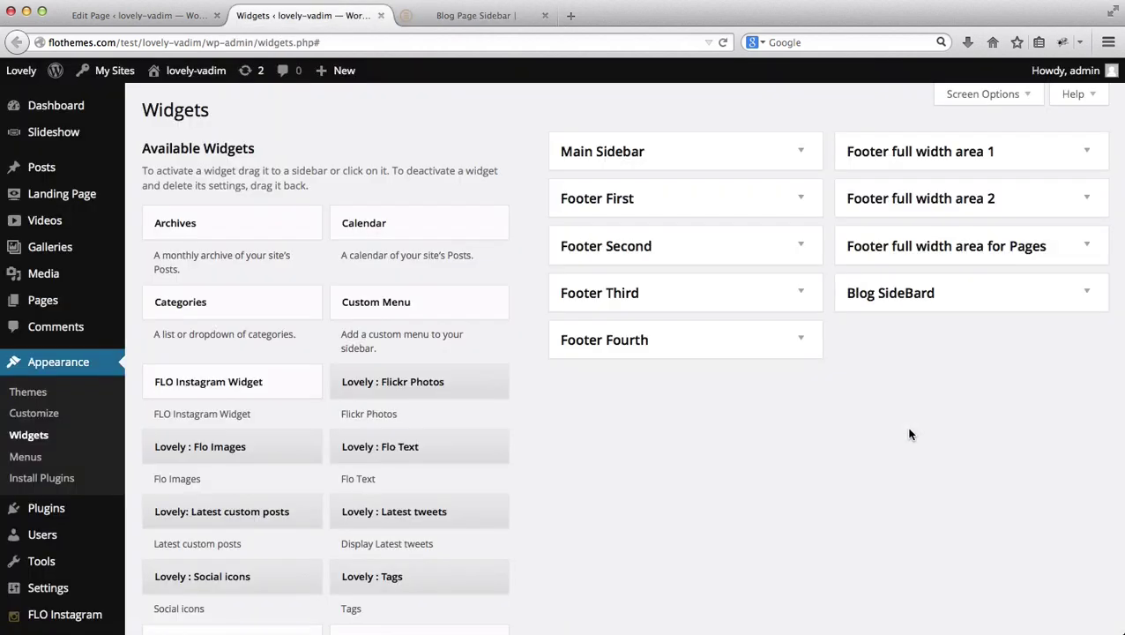
left_click(1086, 292)
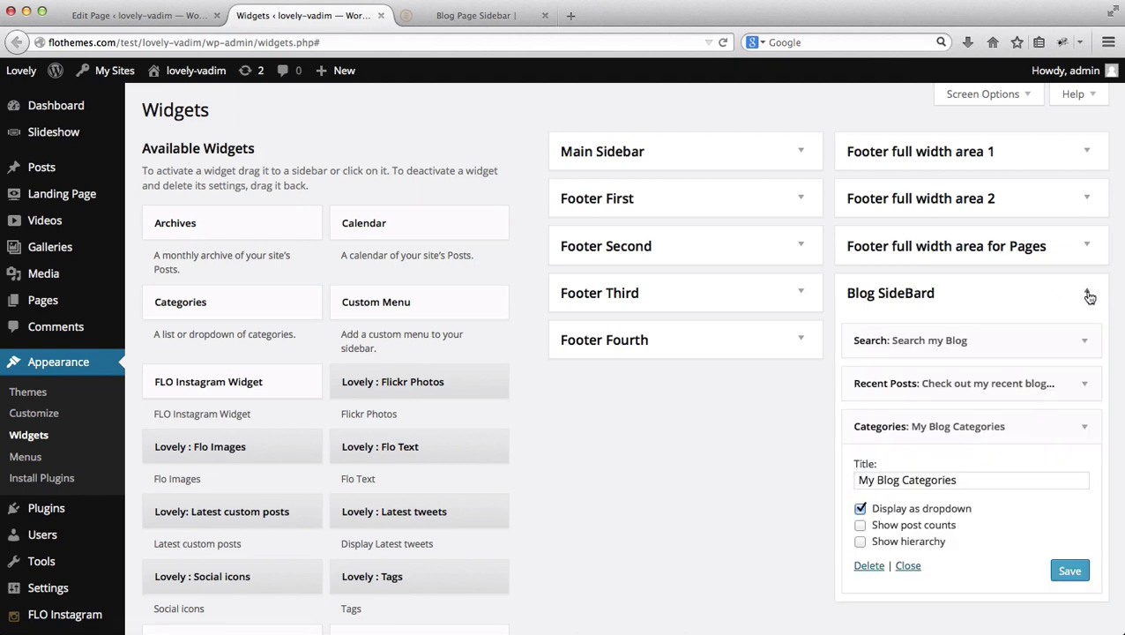
left_click(799, 157)
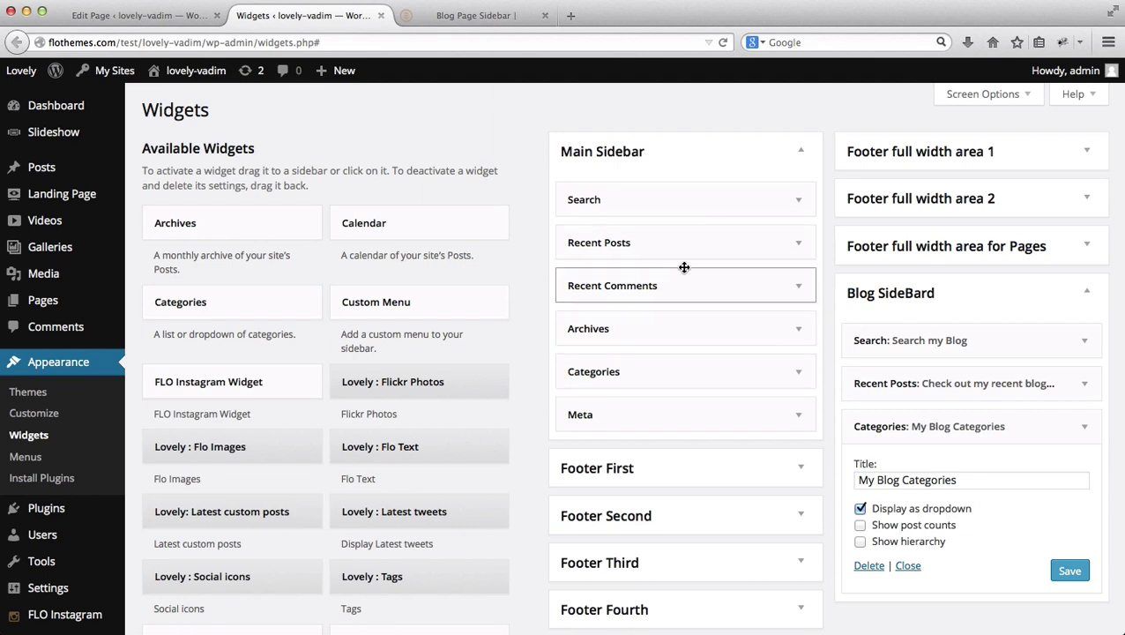
left_click(802, 154)
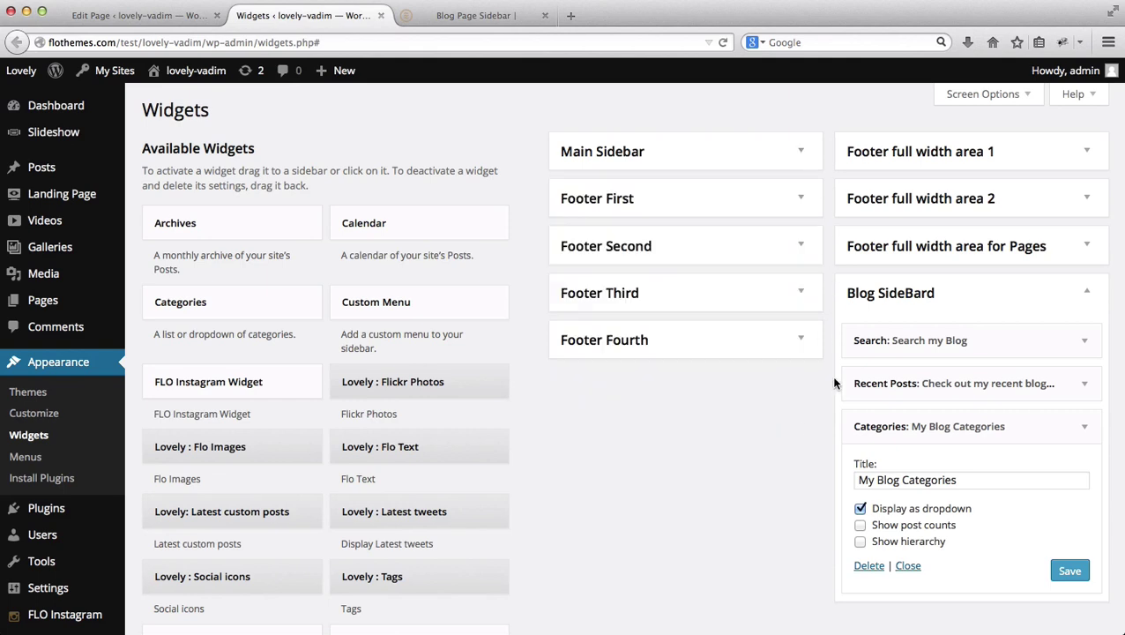
Step: Add a Lovely : Flo Text widget below Categories in Blog SideBard and title it "Featured In"
scroll(834, 382, "down", 5)
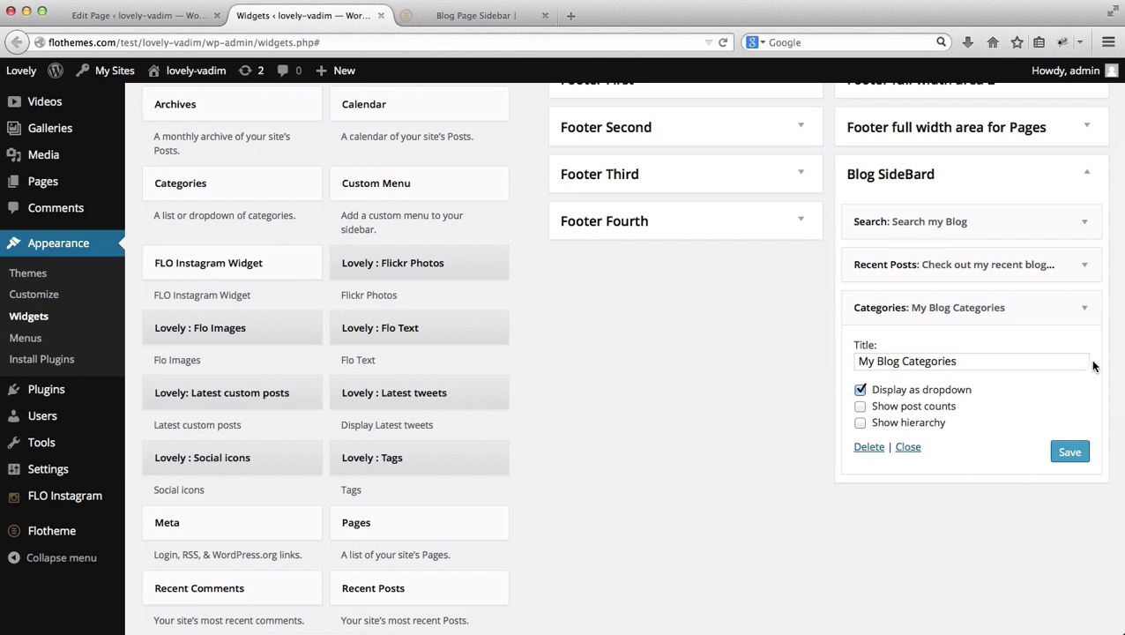
left_click(1085, 310)
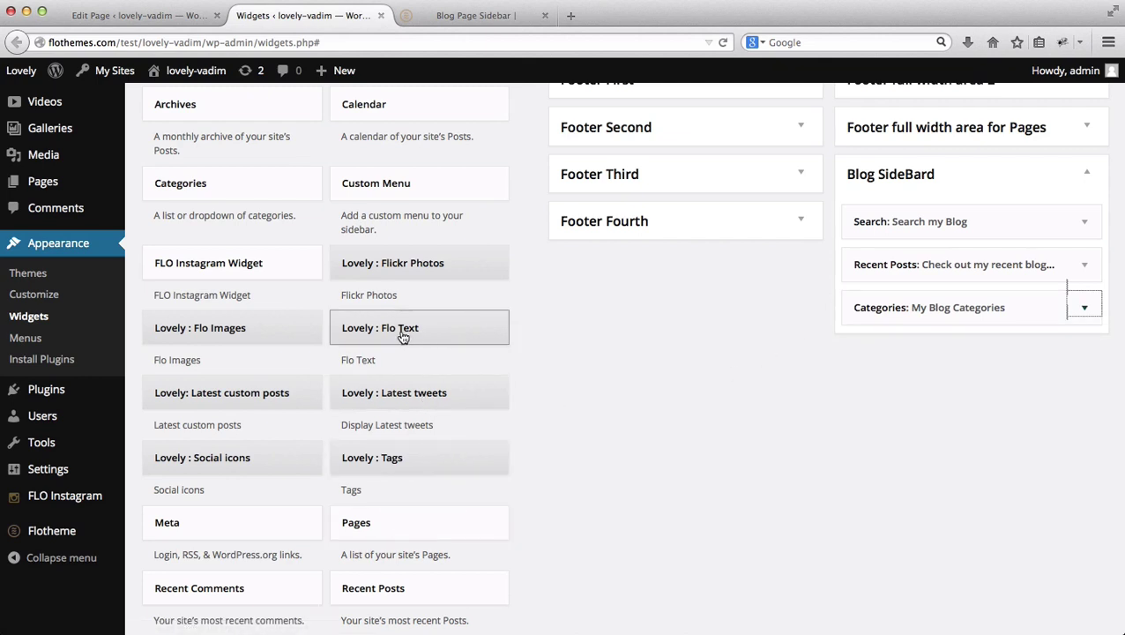
left_click_drag(401, 333, 928, 344)
left_click(885, 401)
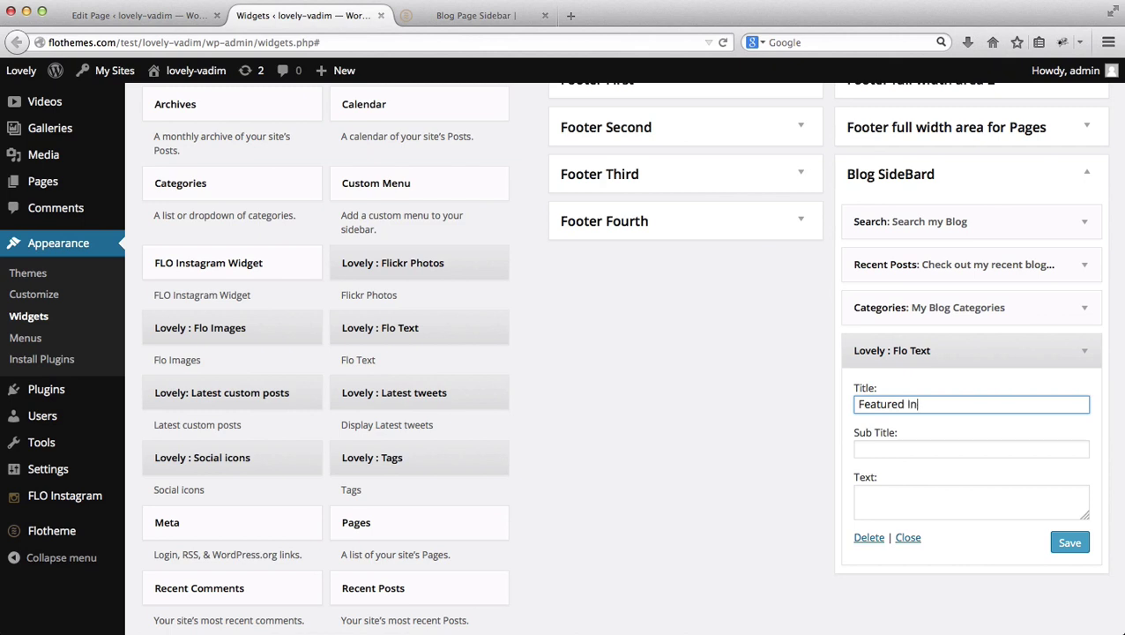
left_click(892, 495)
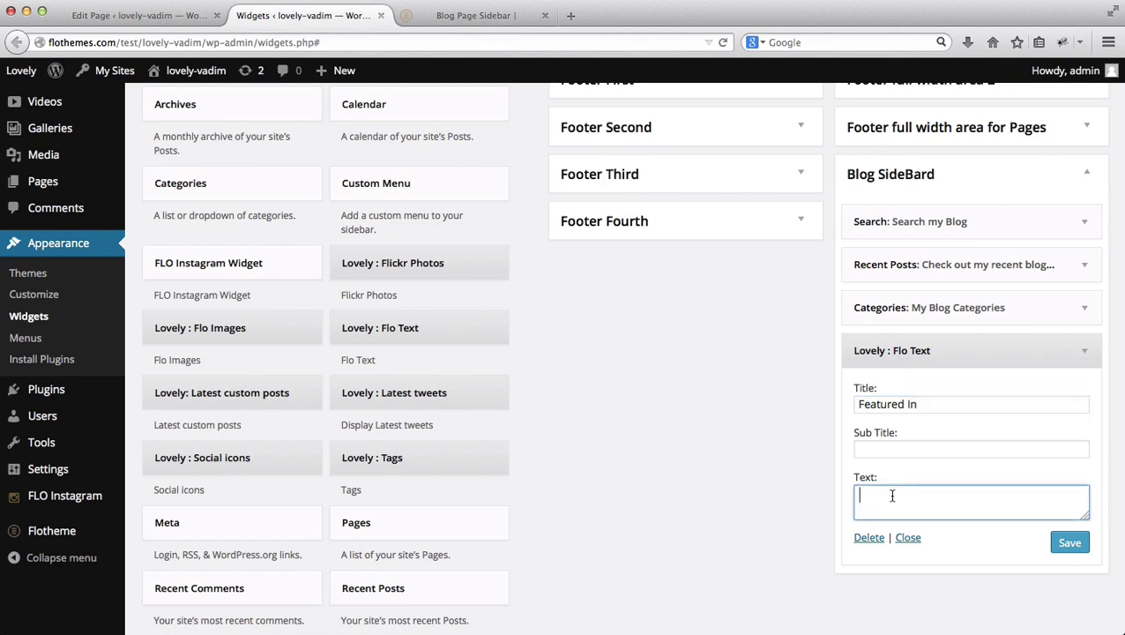
key("super+t")
type("linkedin.com/")
key("Return")
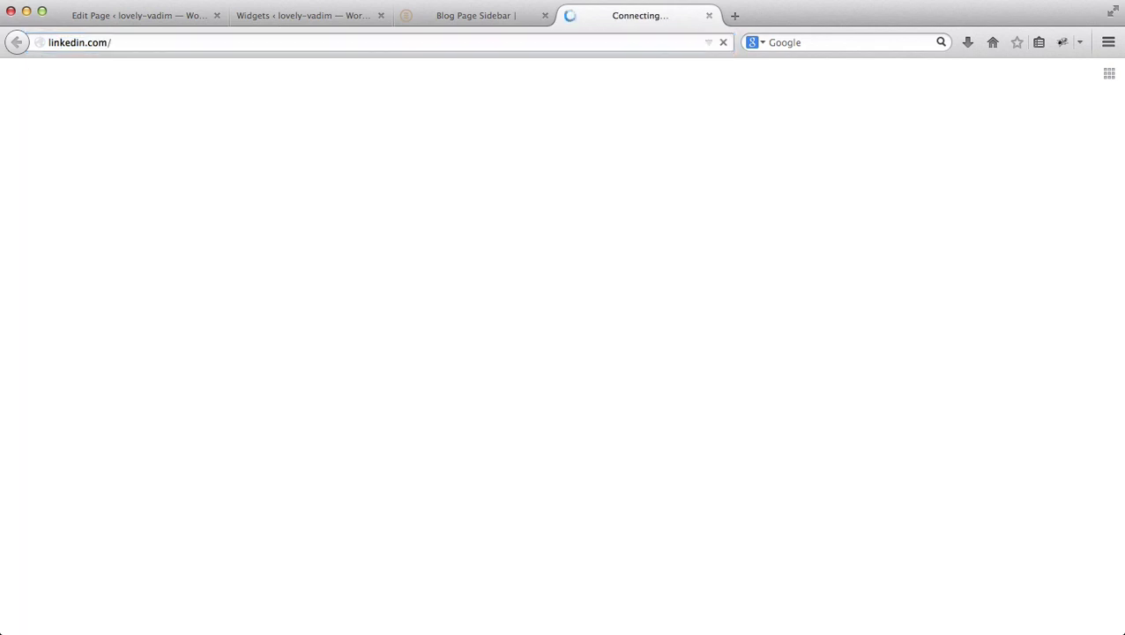
key("super+w")
Step: Open lipsum.com in a new tab and copy the "What is Lorem Ipsum?" paragraph from its start through "1500s,"
key("super+t")
type("lipsum")
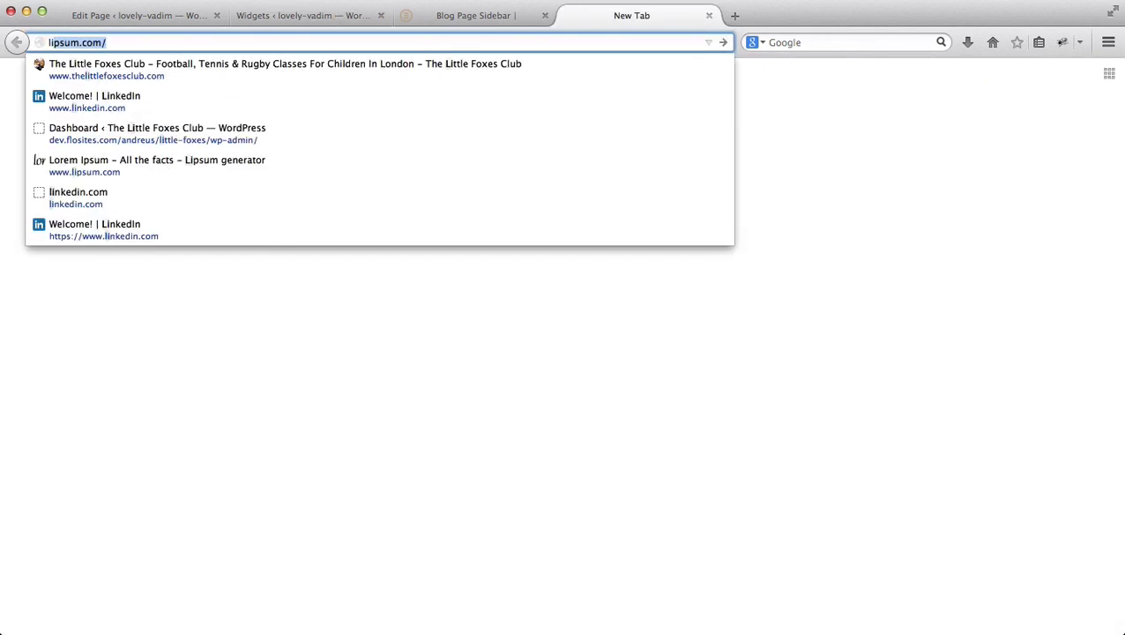
key("Return")
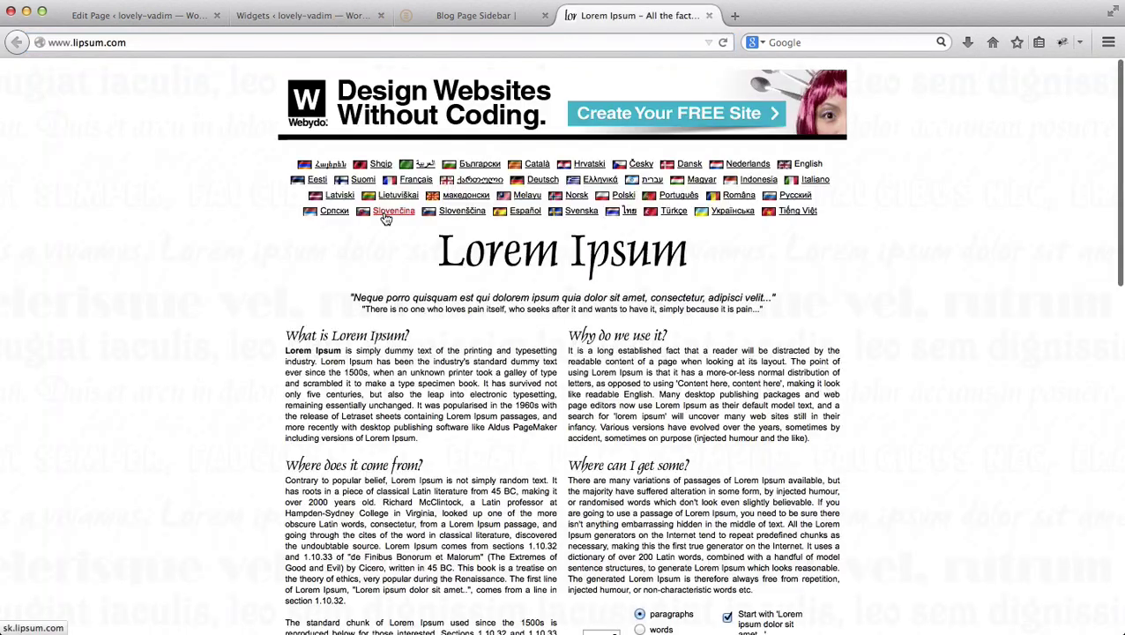
left_click_drag(366, 370, 274, 344)
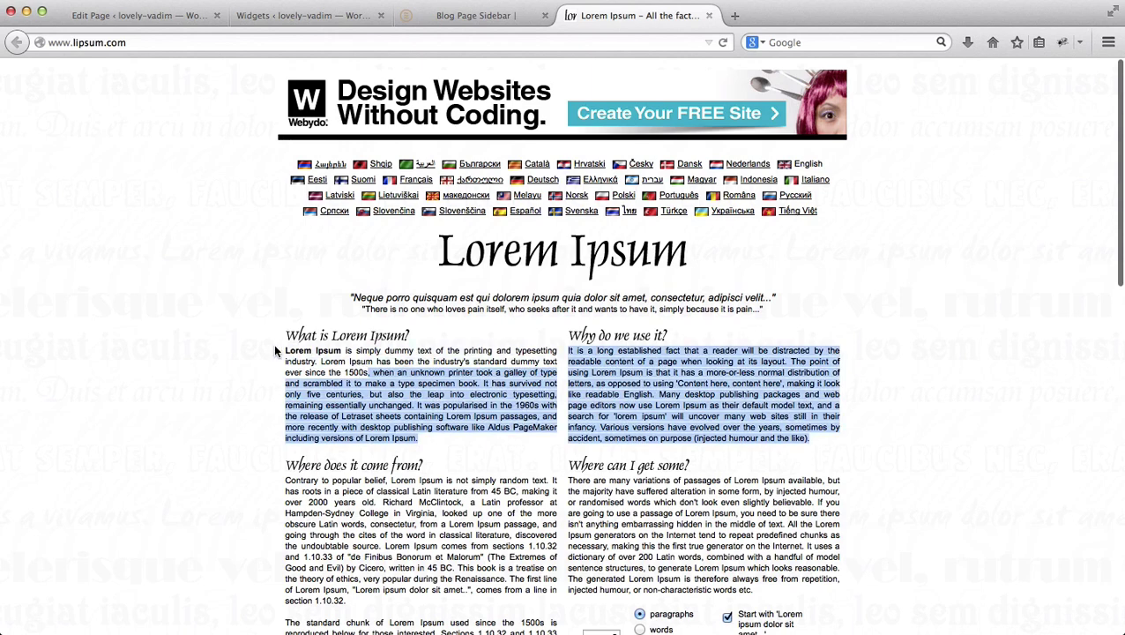
left_click_drag(365, 371, 285, 350)
key("super+c")
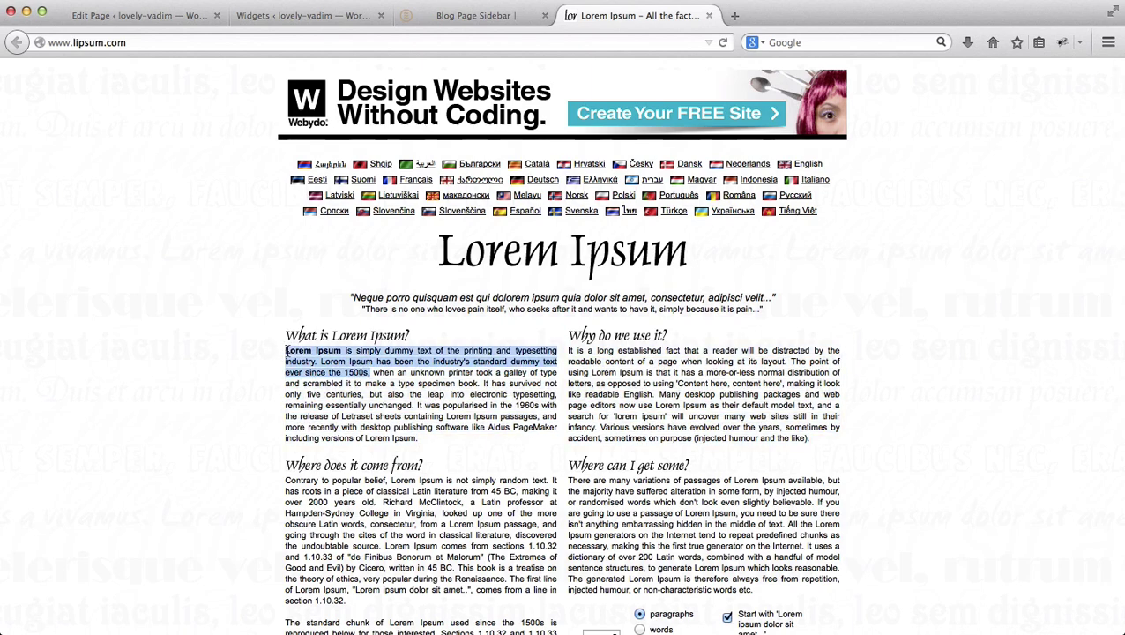
Step: Paste the copied Lorem Ipsum passage as the text of the "Featured In" Flo Text widget and save it
key("super+1")
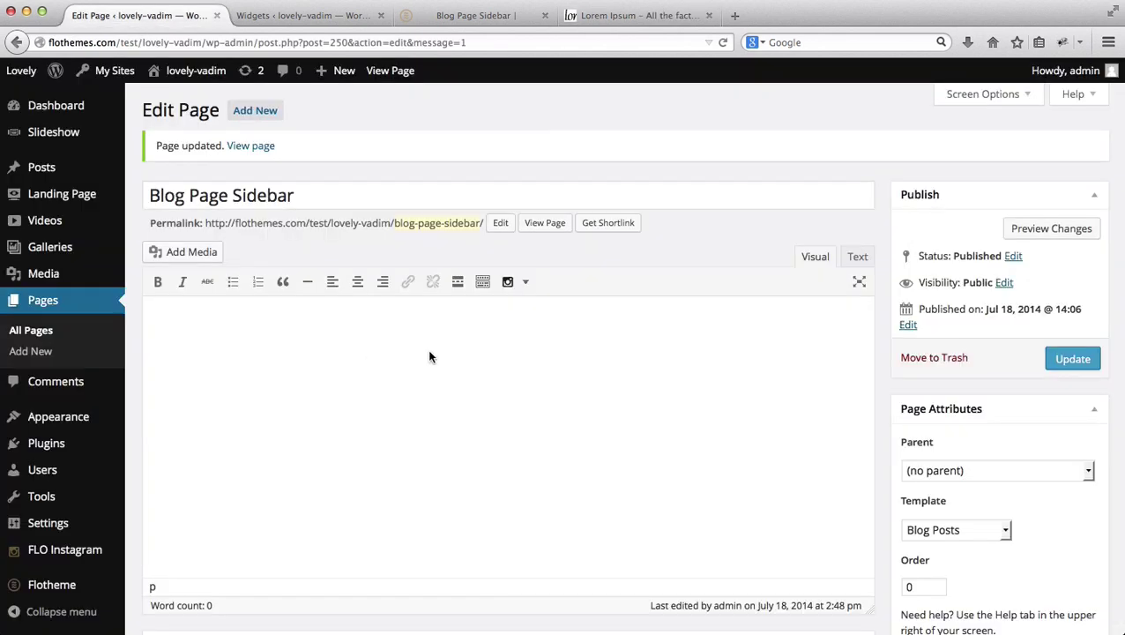
key("super+2")
key("super+v")
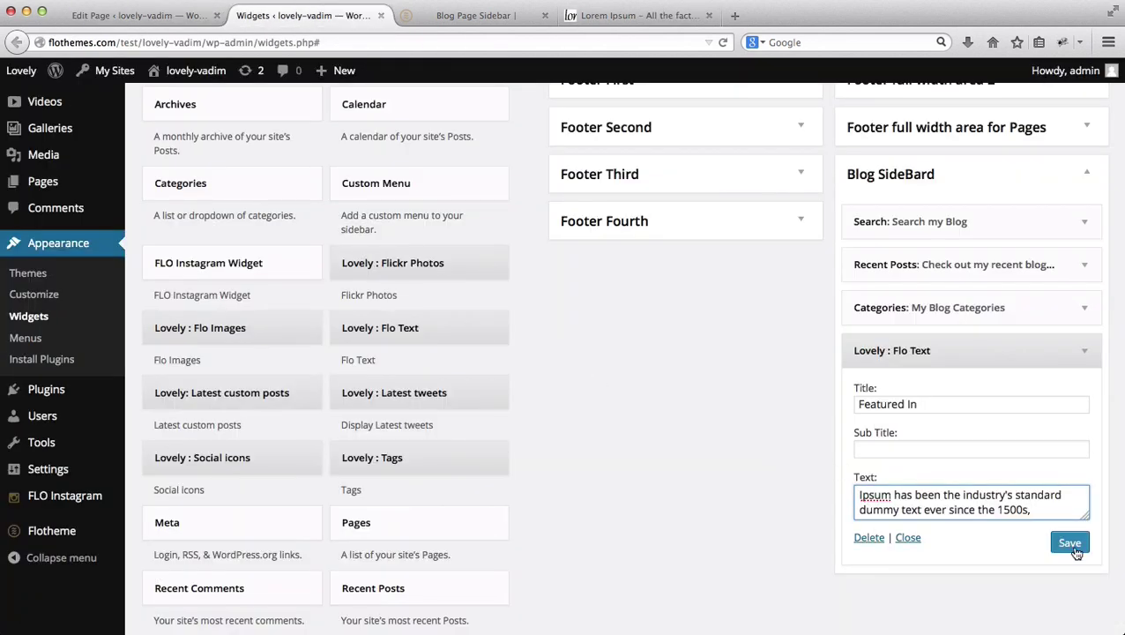
left_click(1077, 547)
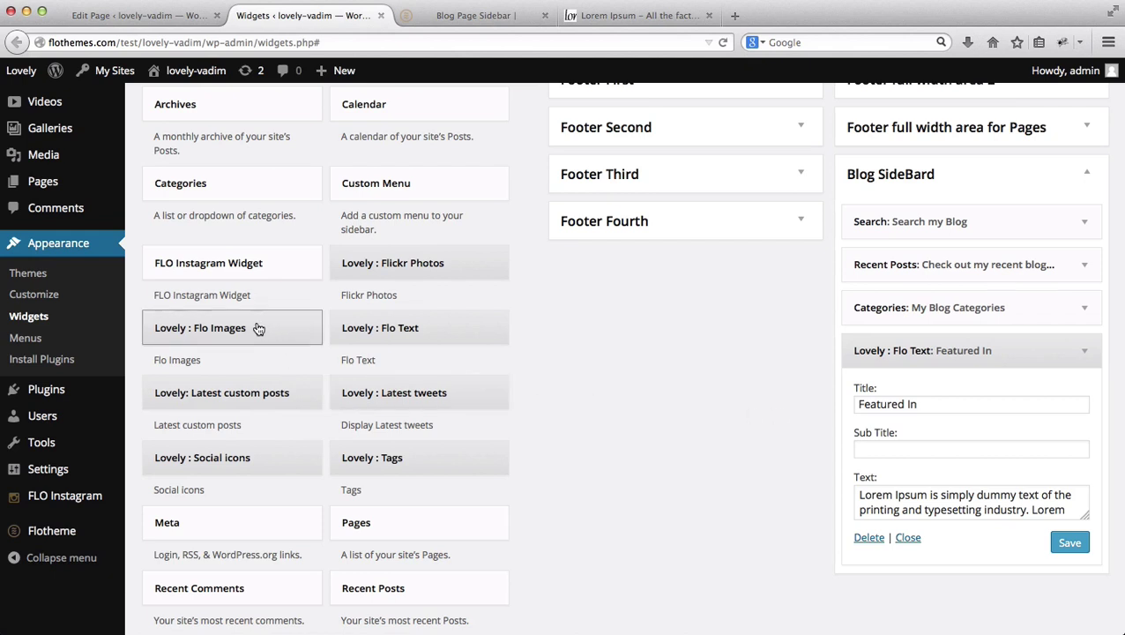
Step: Add a Lovely : Flo Images widget below the Flo Text widget, attach nym-cover.jpg as its image, save it and collapse it
left_click_drag(468, 380, 947, 587)
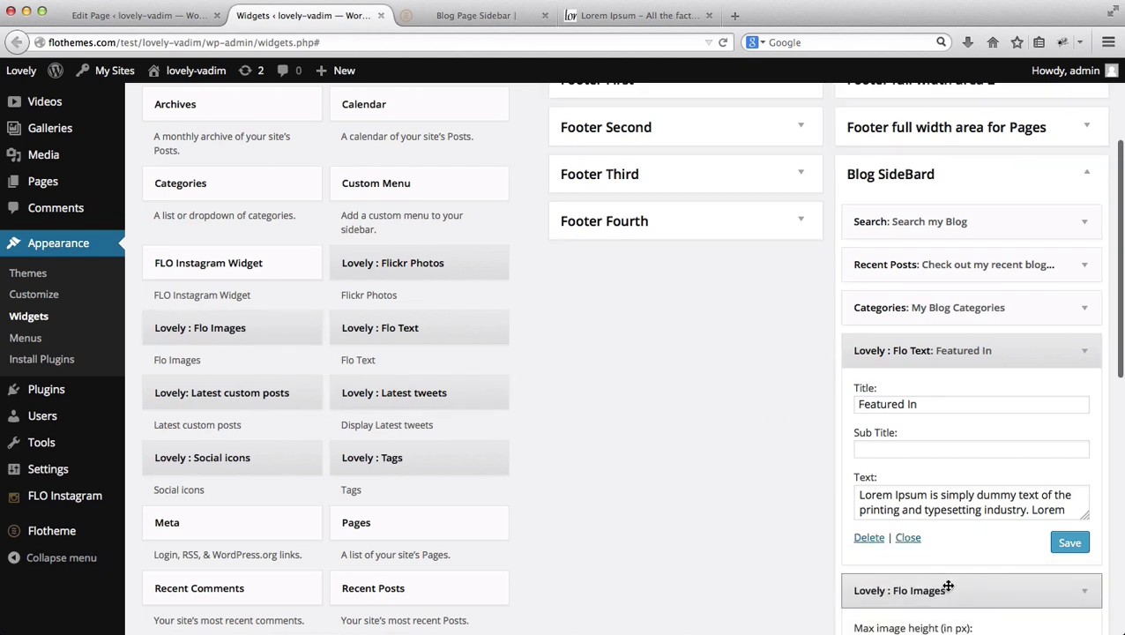
scroll(1062, 494, "down", 1)
scroll(1014, 520, "down", 7)
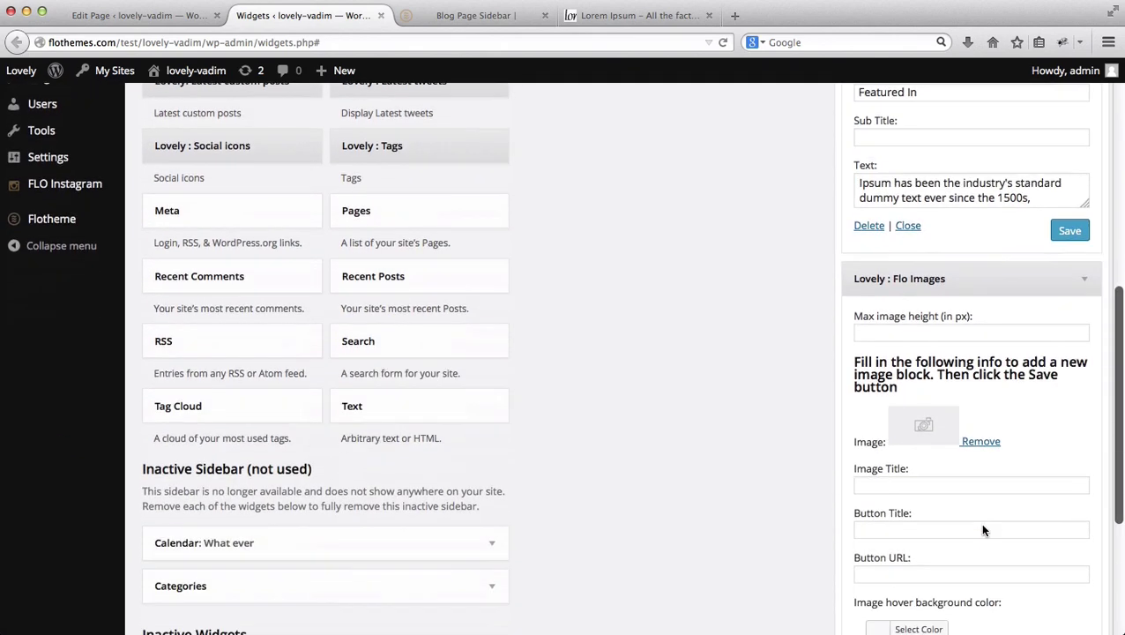
left_click(932, 426)
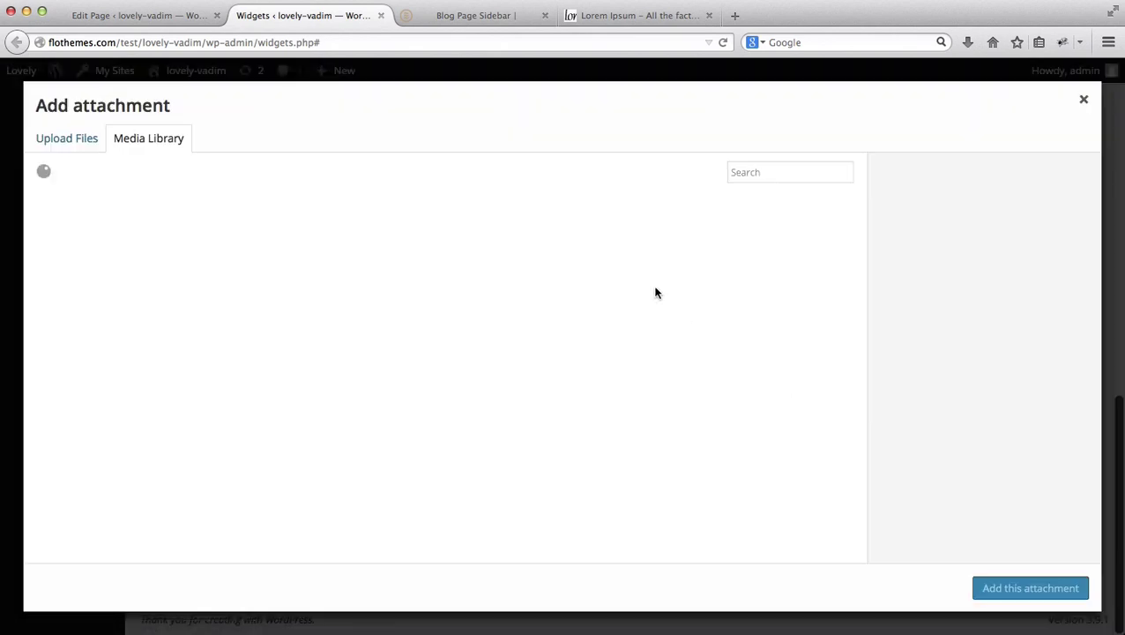
left_click(82, 244)
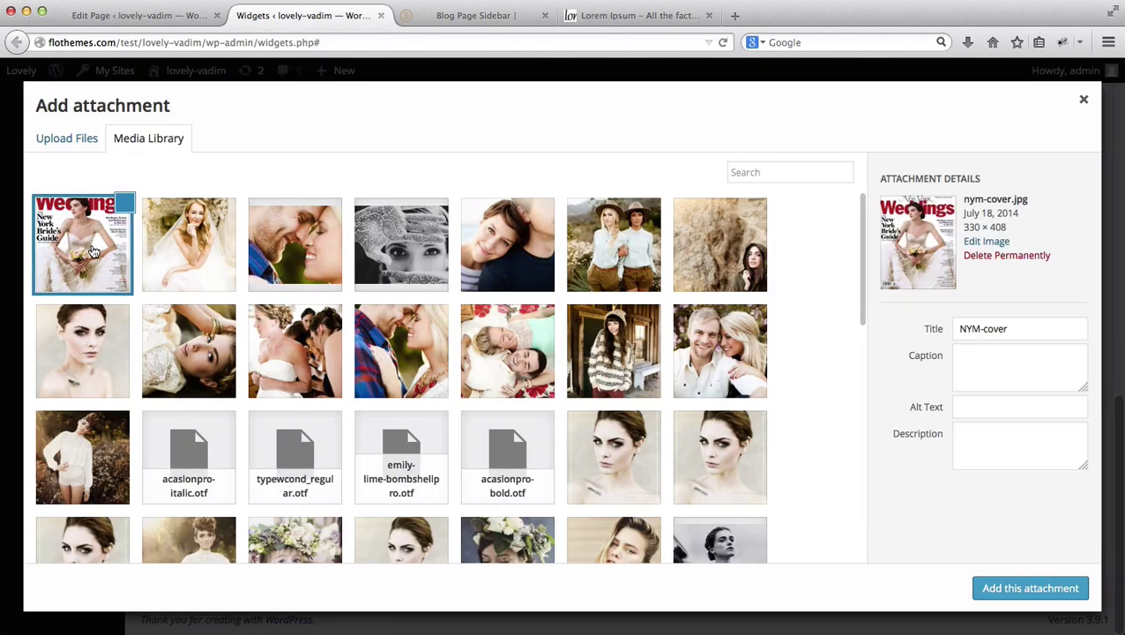
left_click(1037, 591)
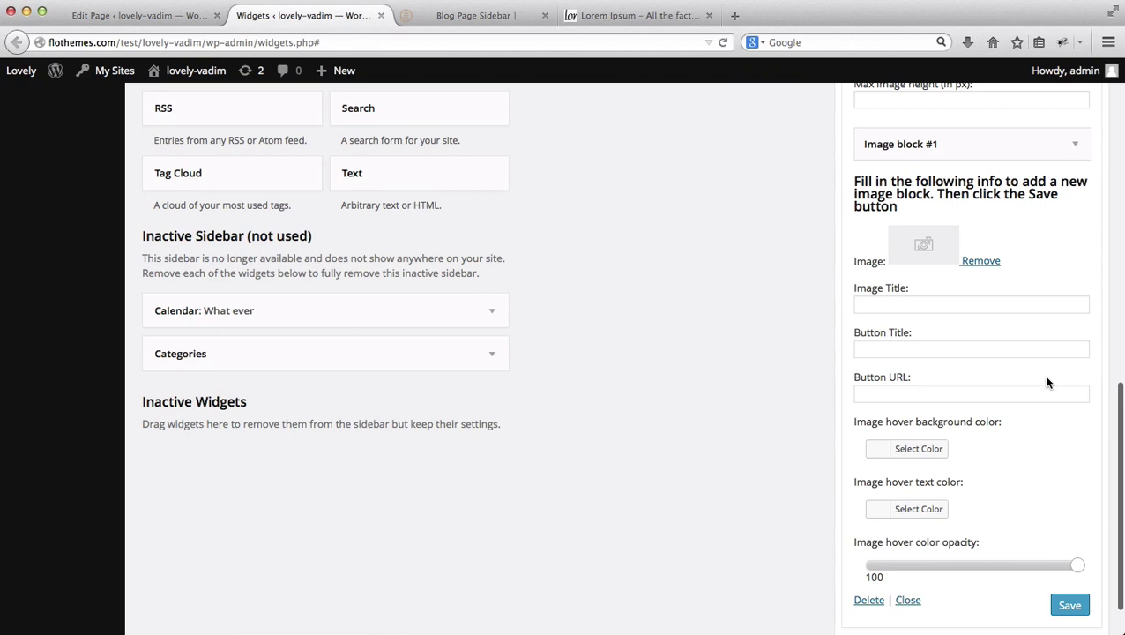
left_click(1077, 147)
left_click(1078, 148)
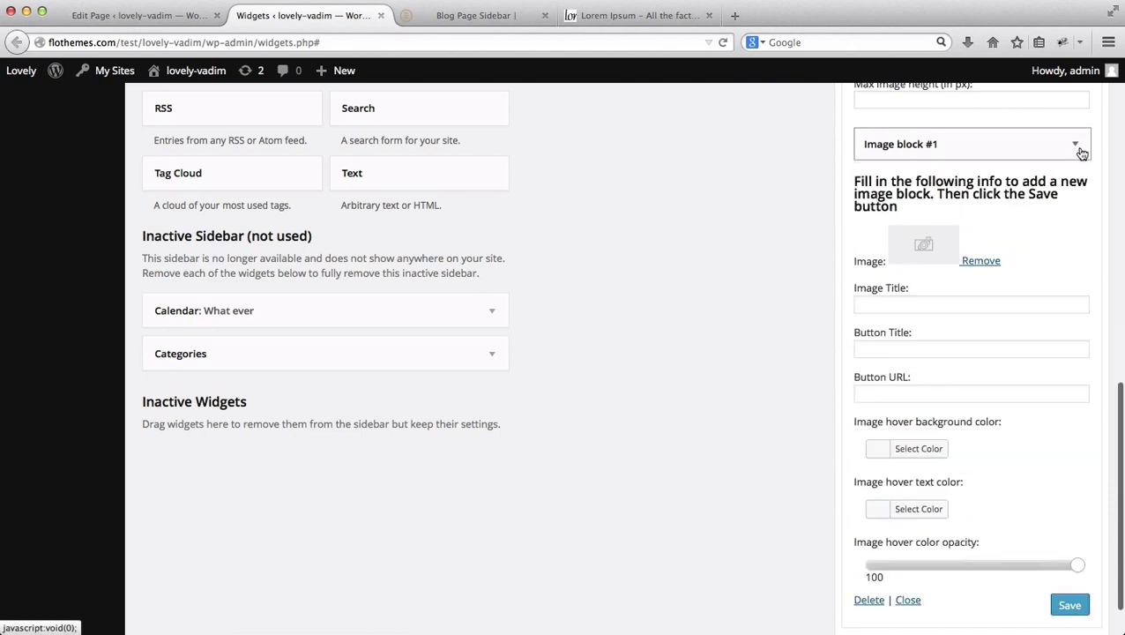
scroll(1083, 220, "up", 3)
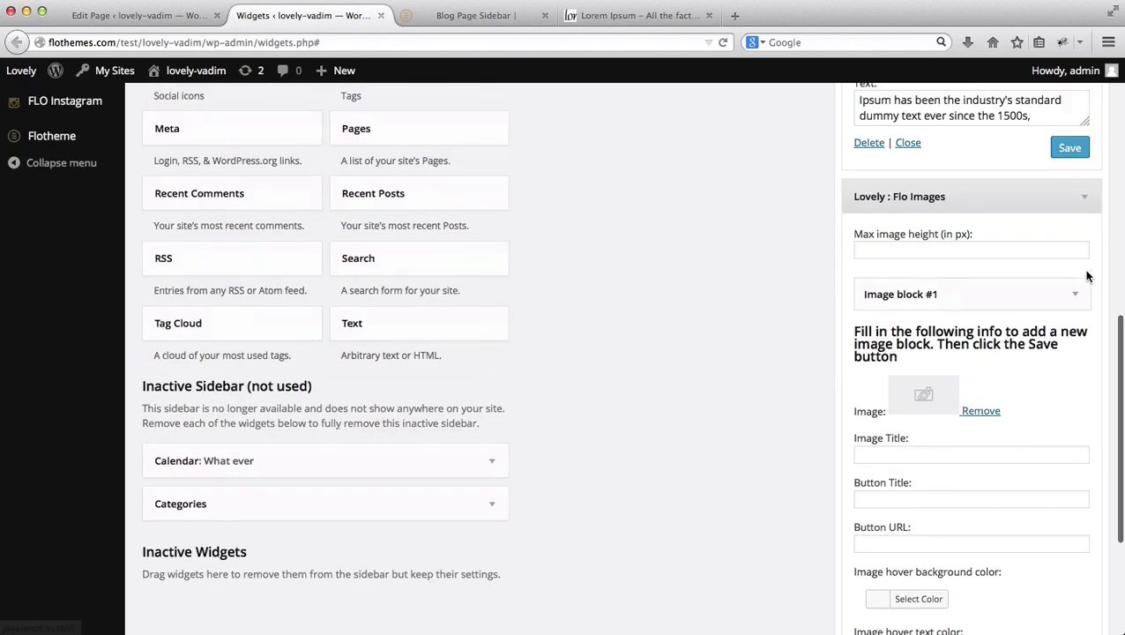
left_click(1088, 198)
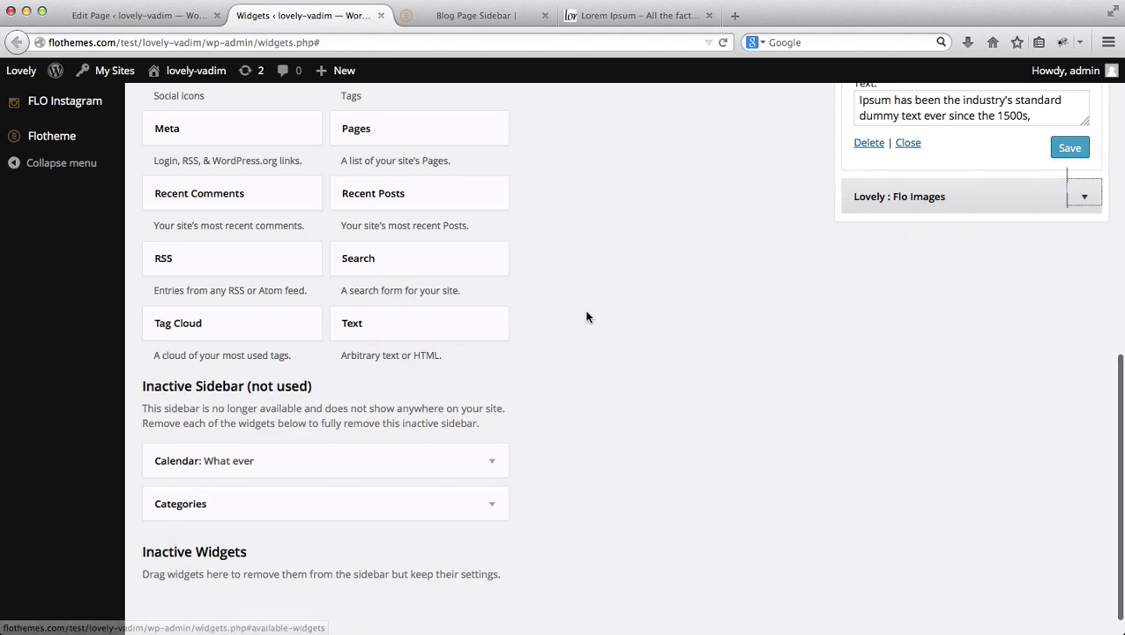
Step: Add a second Lovely : Flo Images widget at the end of Blog SideBard and open its image selection
scroll(547, 312, "up", 3)
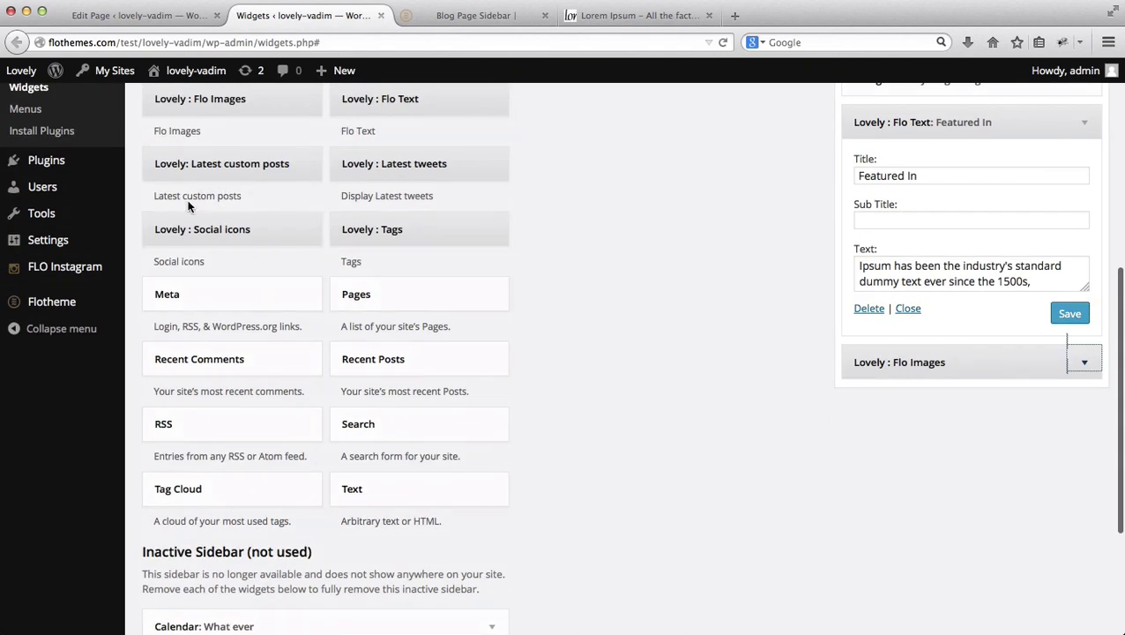
scroll(340, 365, "up", 1)
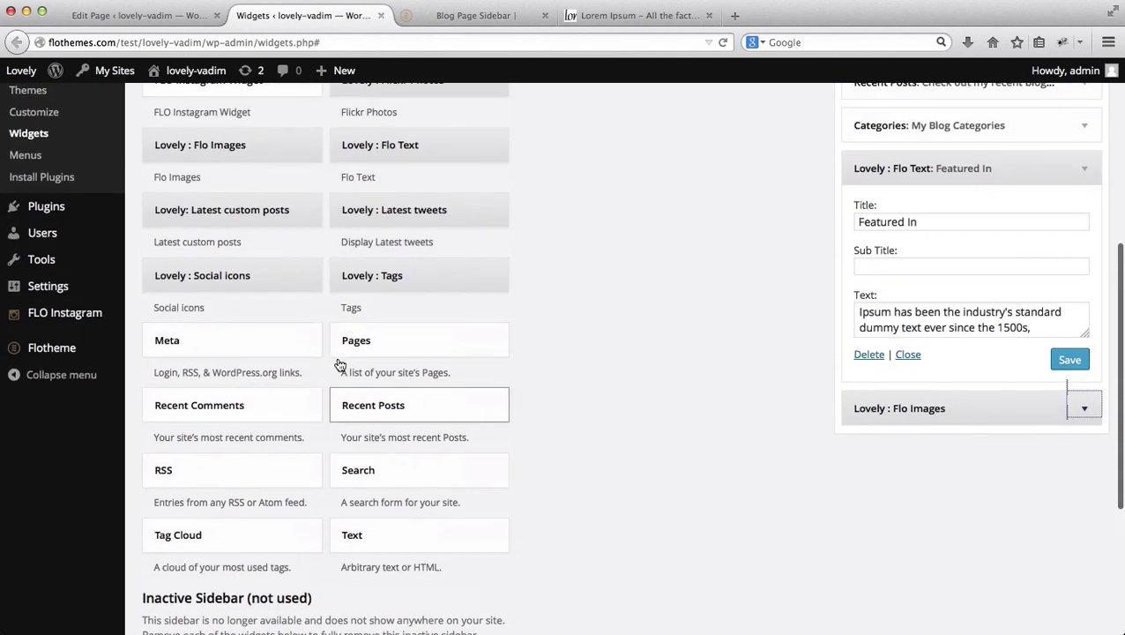
left_click_drag(268, 156, 934, 445)
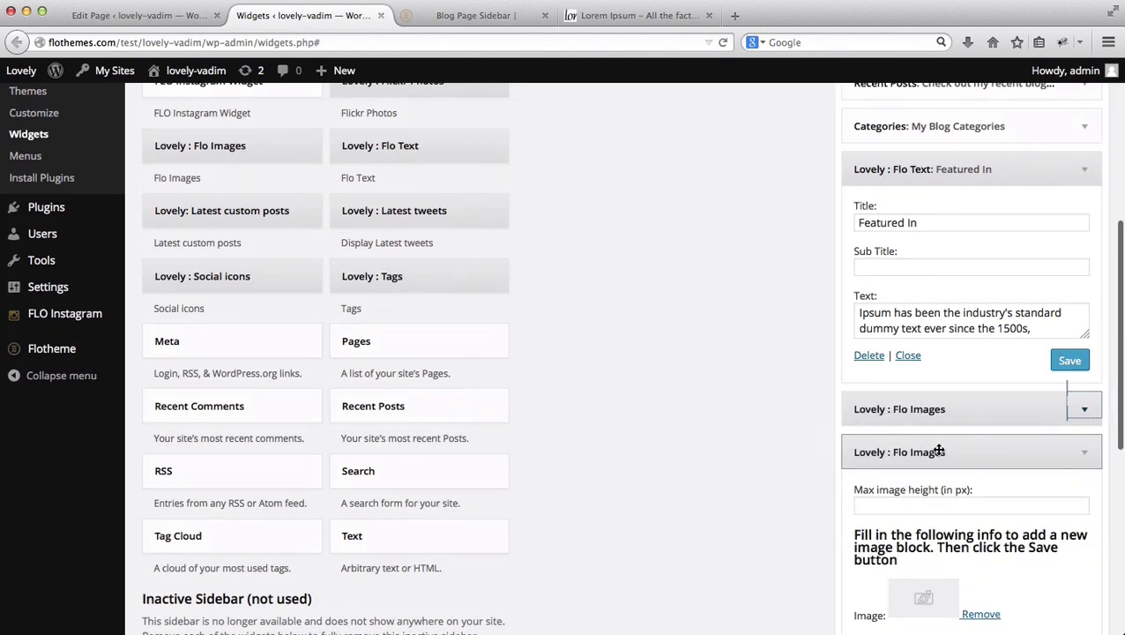
left_click(925, 597)
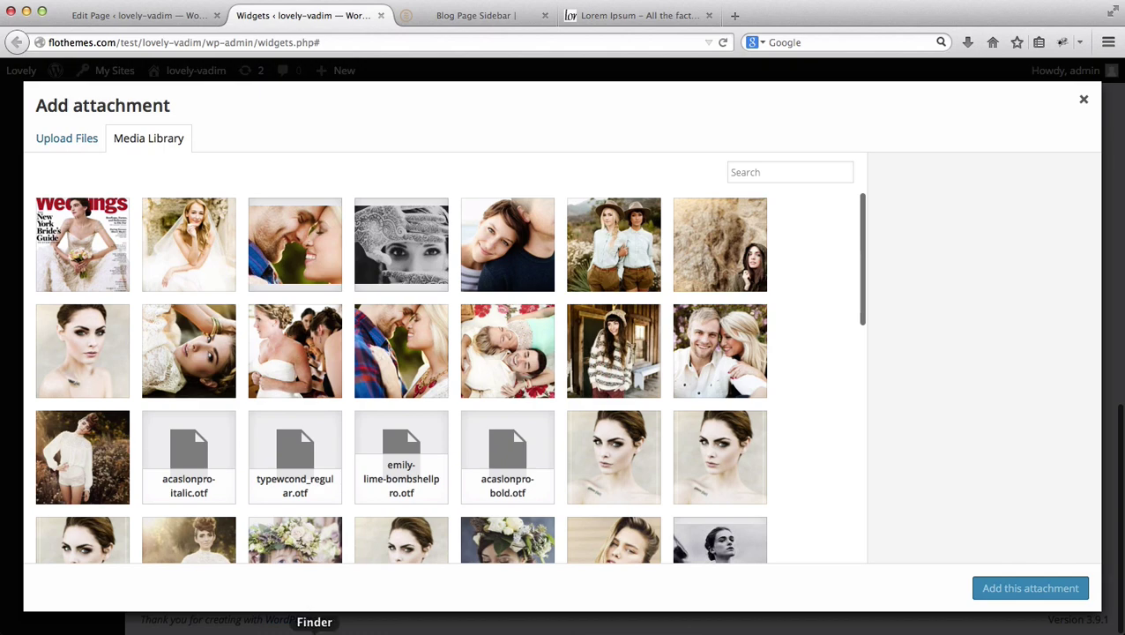
Step: Upload unveiled-0001.jpg from the Press folder in Finder to the media library and attach it to the second Flo Images widget
left_click(312, 601)
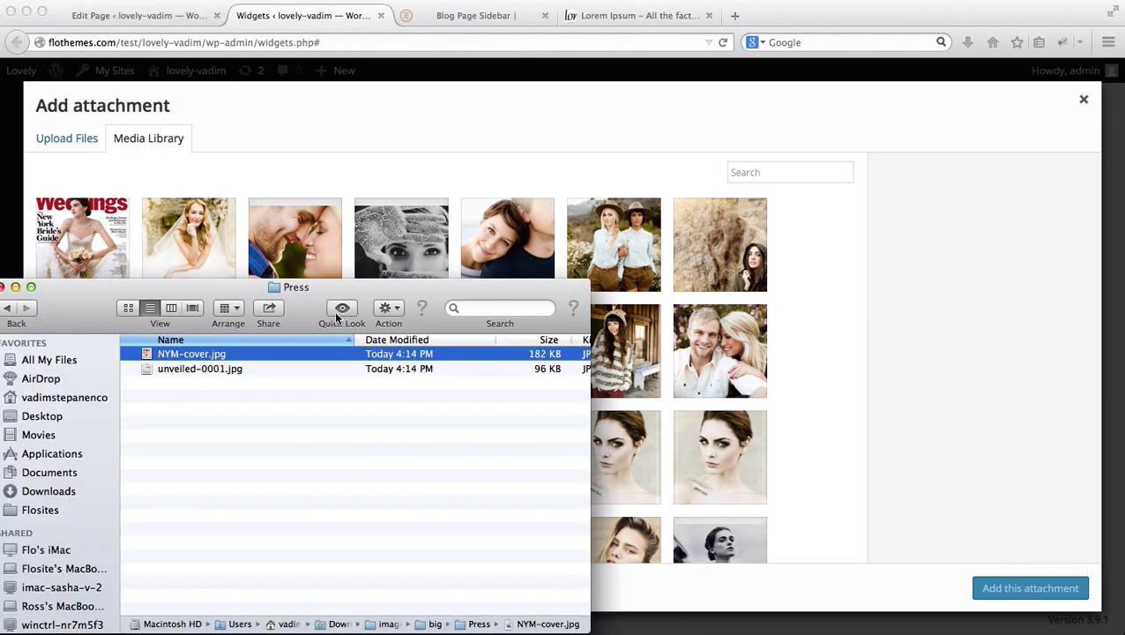
left_click(159, 368)
key("space")
key("space")
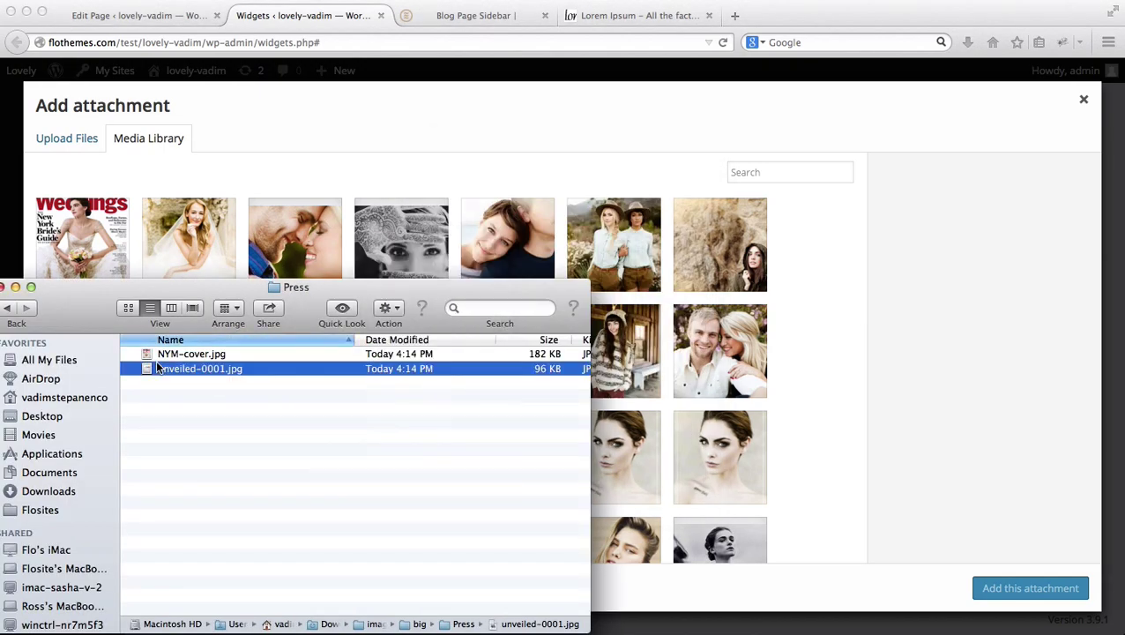
left_click_drag(159, 368, 193, 210)
left_click(286, 178)
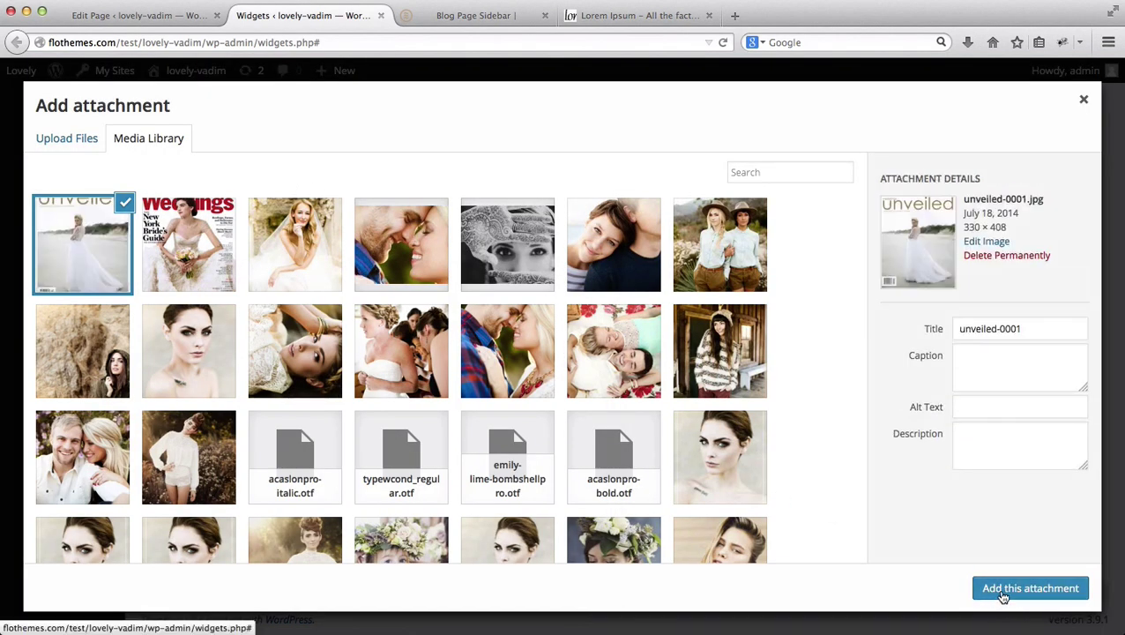
left_click(1003, 597)
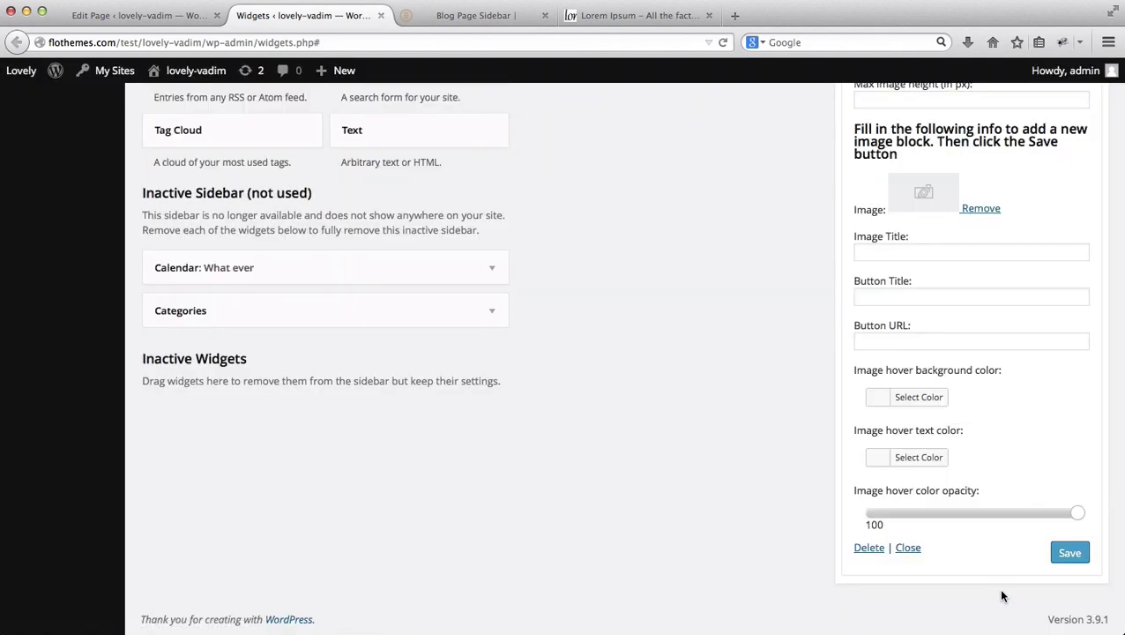
Step: Save the second Flo Images widget in Blog SideBard with its Unveiled cover image and collapse it
scroll(1036, 582, "up", 1)
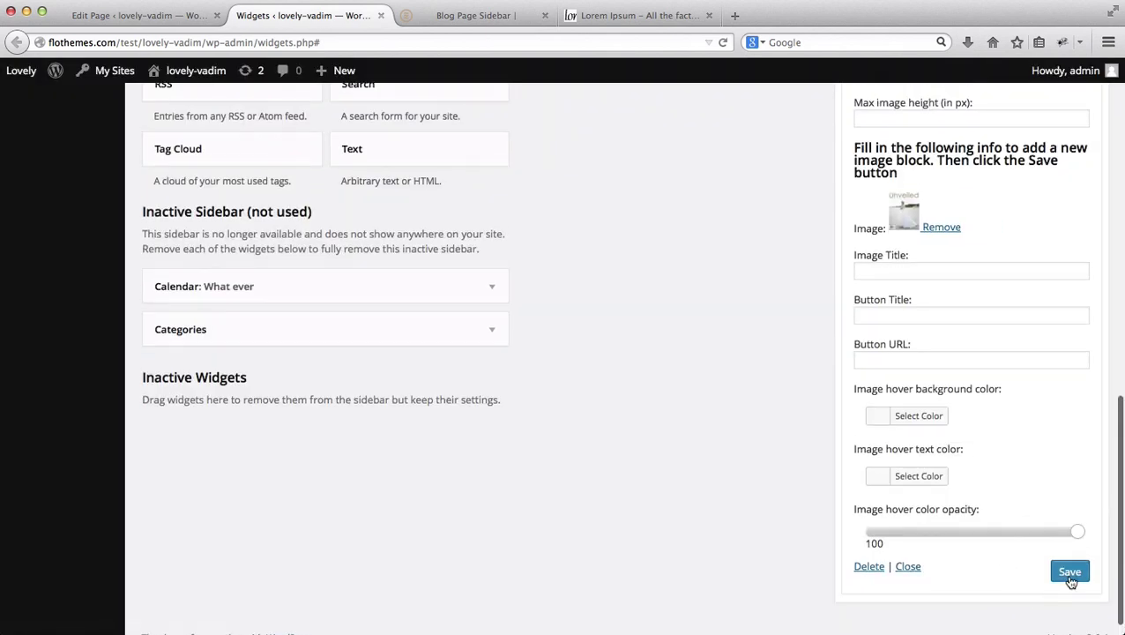
scroll(1067, 572, "up", 5)
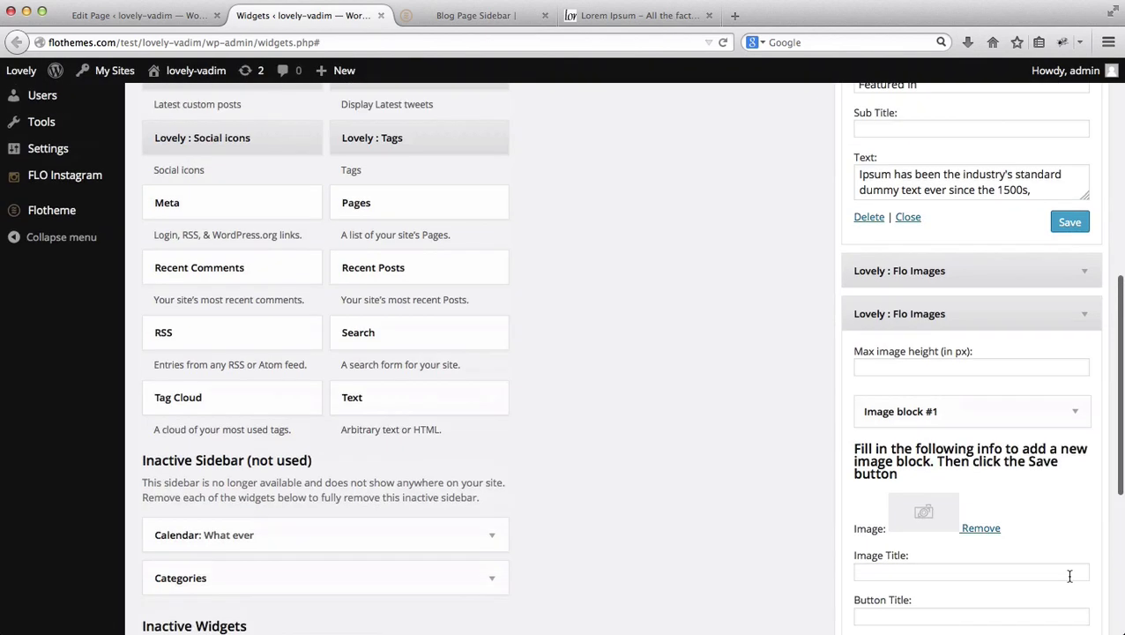
left_click(1086, 318)
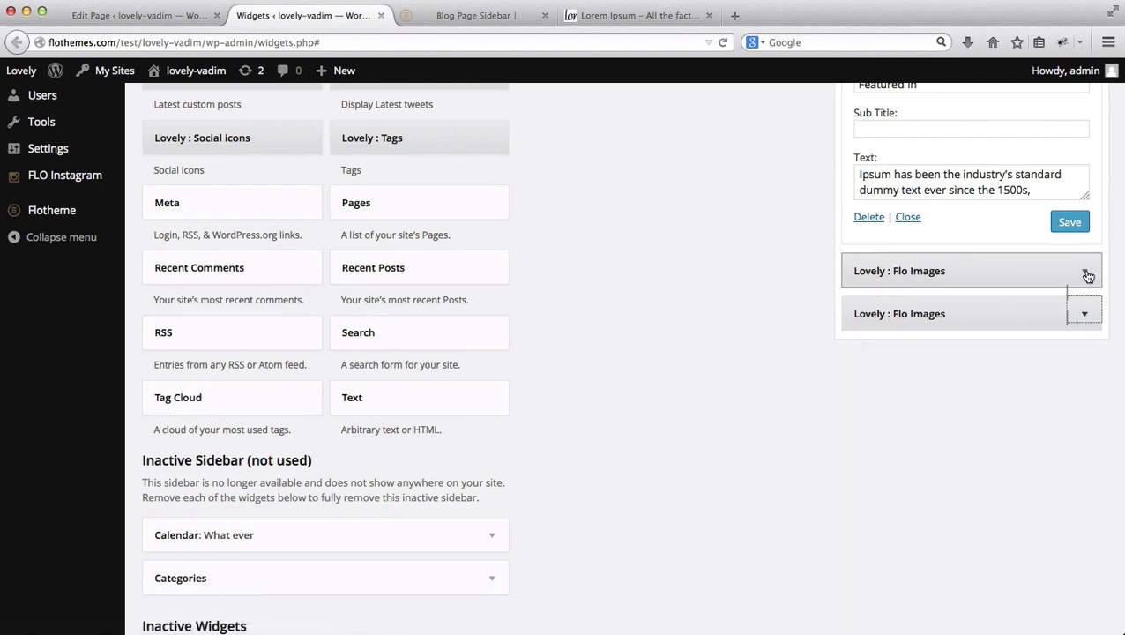
Step: Expand the first Flo Images widget below the Featured In text and save it again
left_click(1088, 276)
scroll(1014, 460, "down", 6)
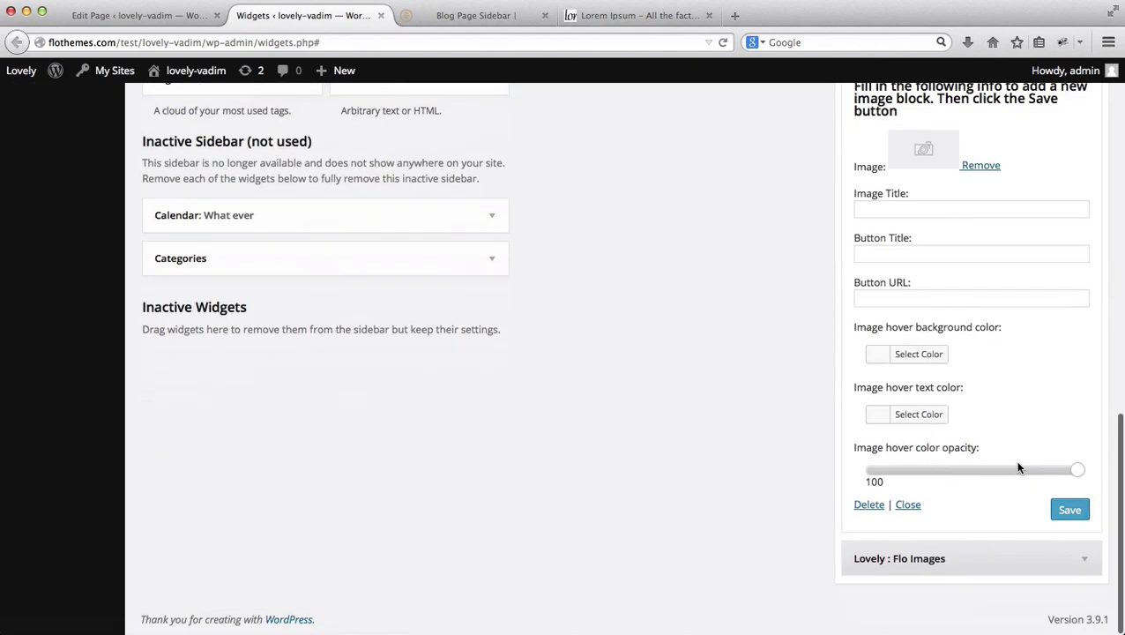
left_click(1063, 511)
scroll(1058, 476, "up", 4)
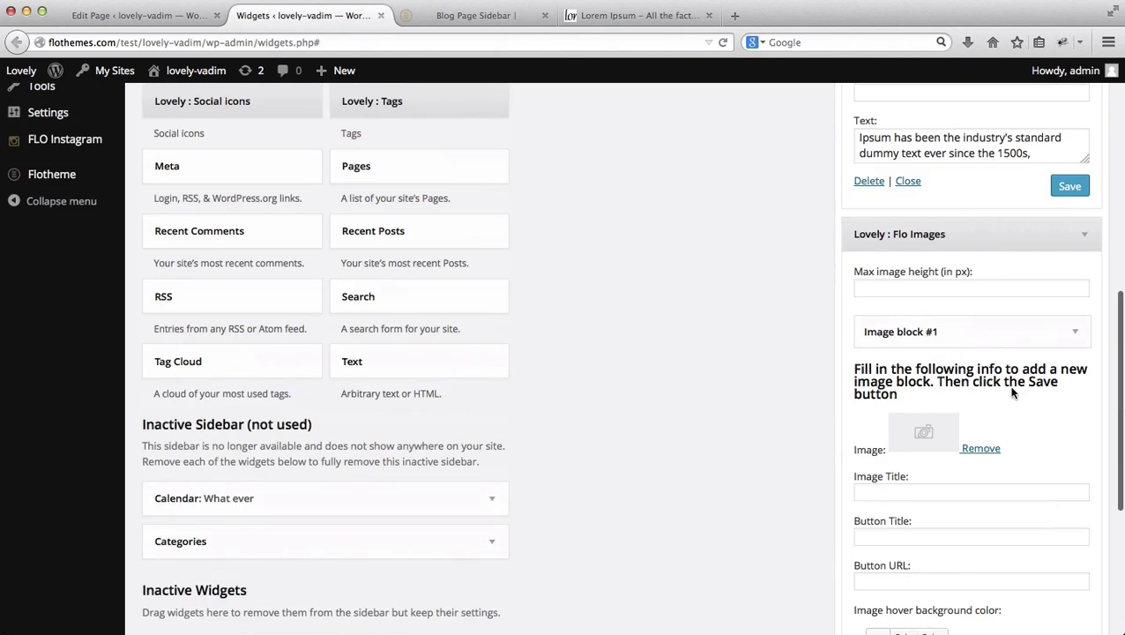
left_click(923, 432)
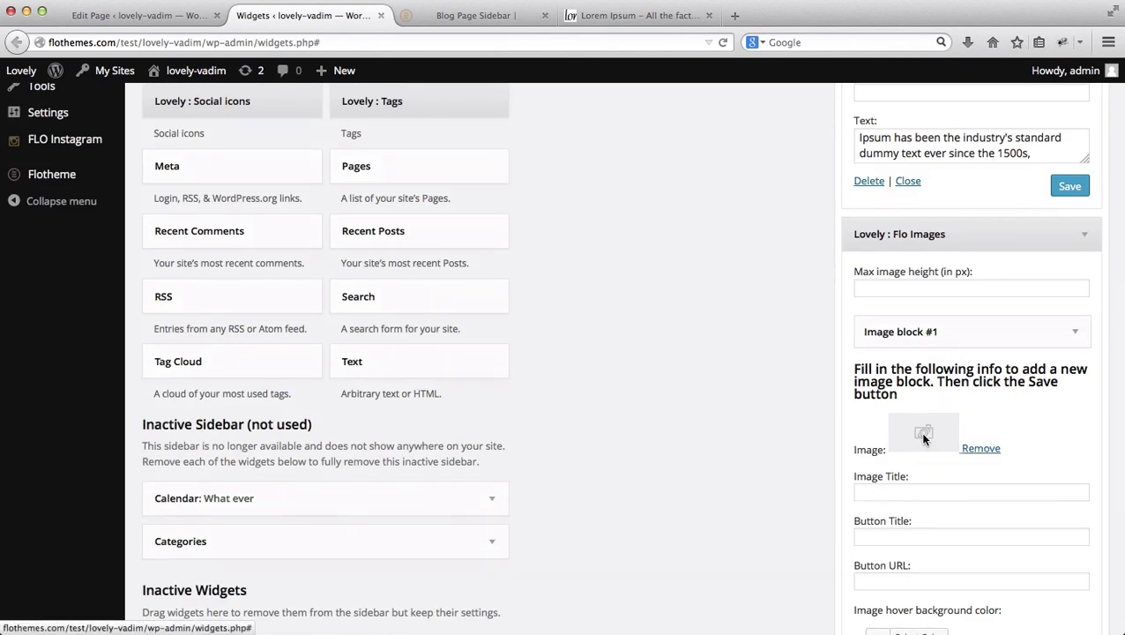
left_click(1084, 100)
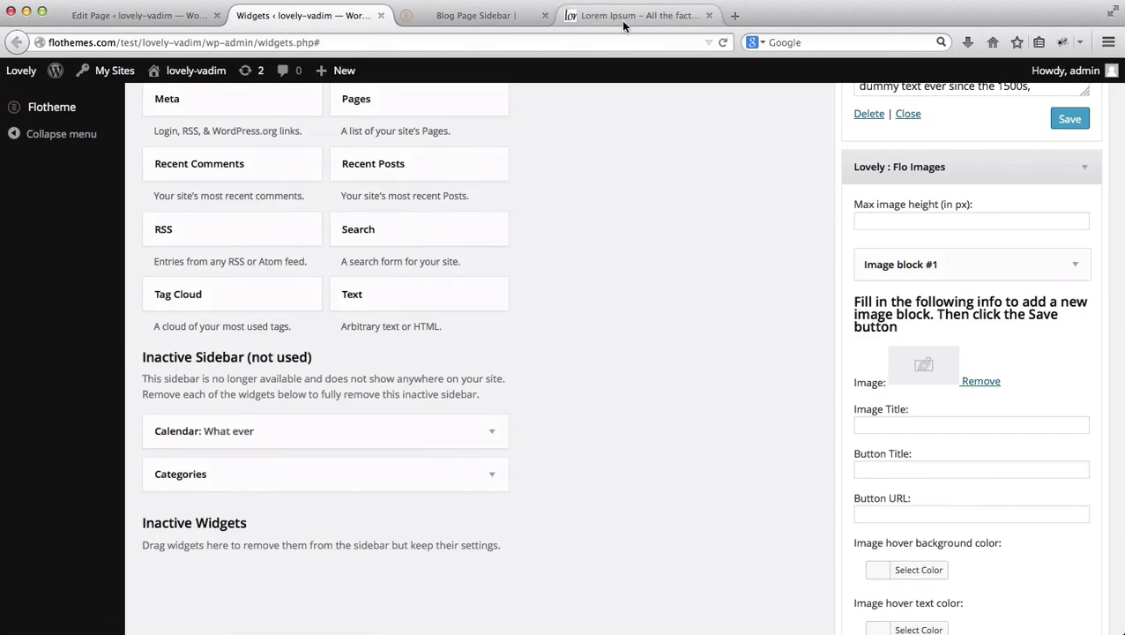
Step: Reload the Blog Page Sidebar page and examine its sidebar from the search box and recent posts down to the Featured In text and magazine covers
left_click(480, 24)
key("super+r")
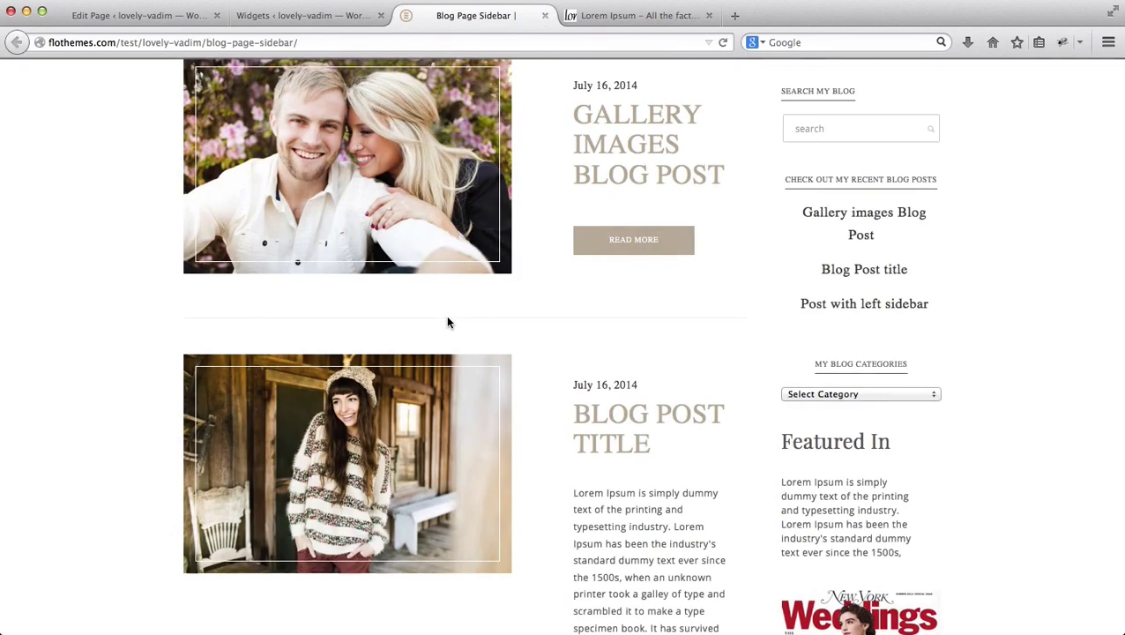
scroll(818, 385, "up", 3)
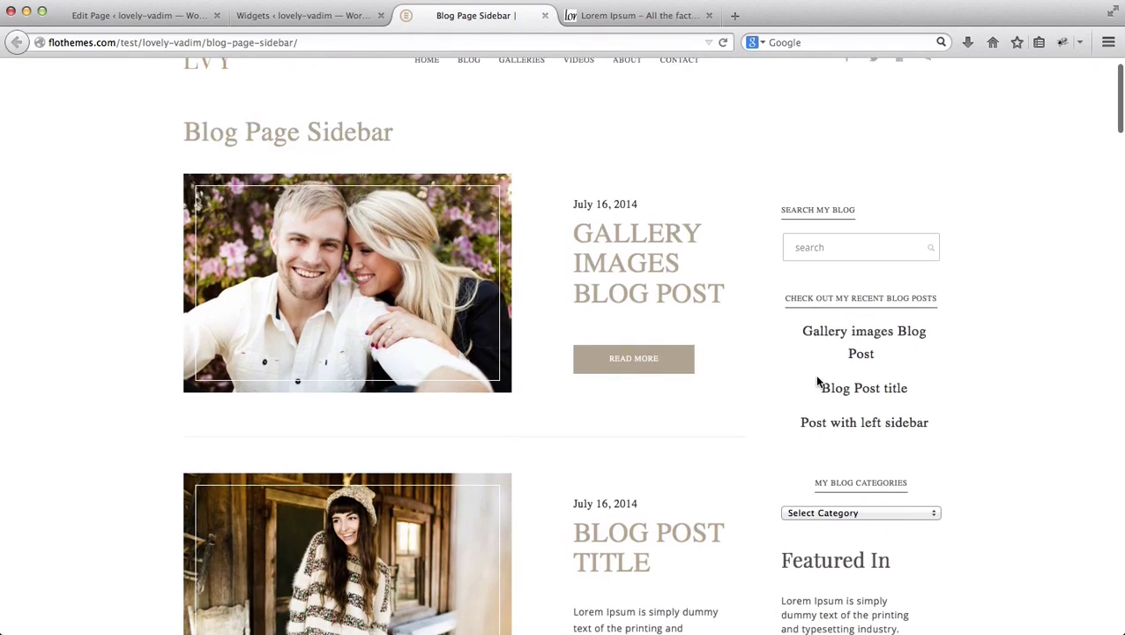
scroll(941, 328, "down", 3)
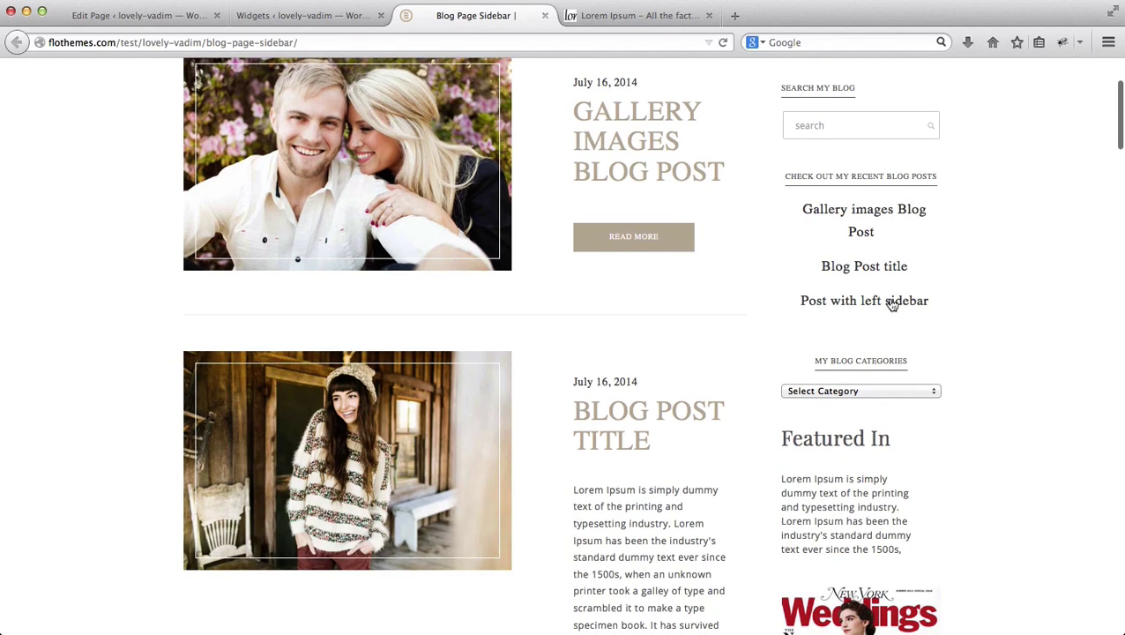
scroll(927, 298, "down", 4)
scroll(928, 297, "down", 5)
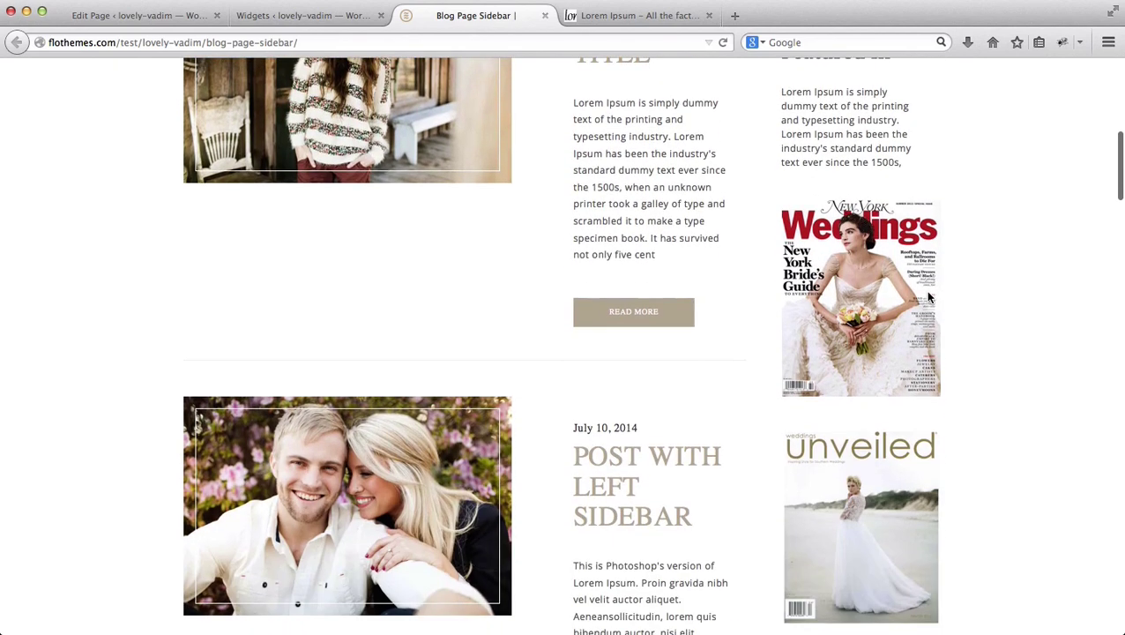
scroll(930, 297, "up", 3)
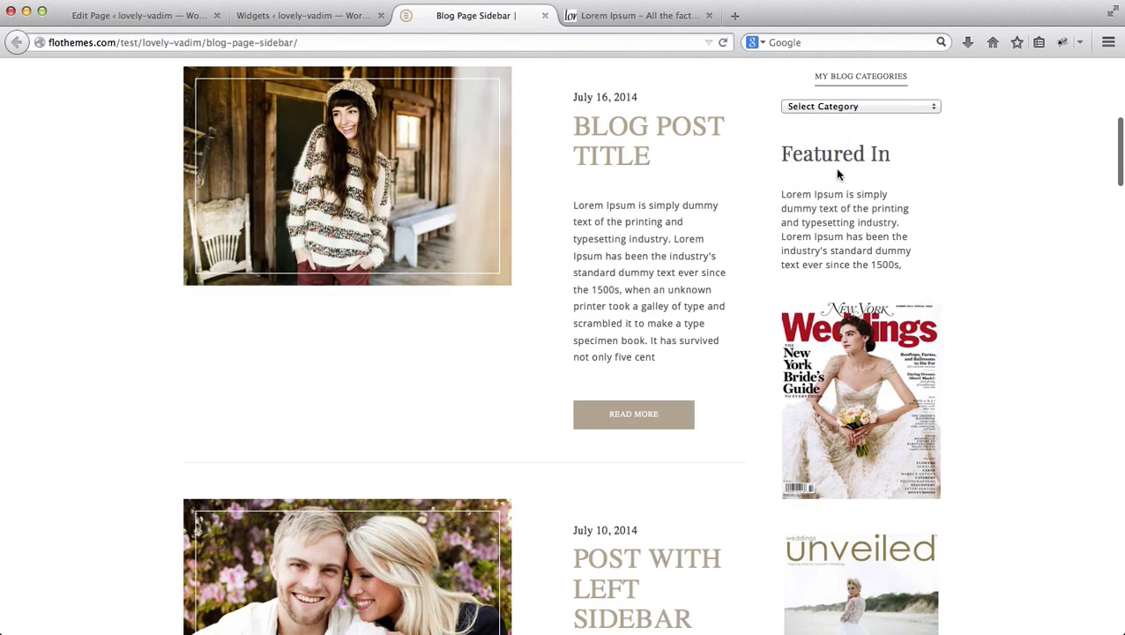
scroll(837, 173, "down", 2)
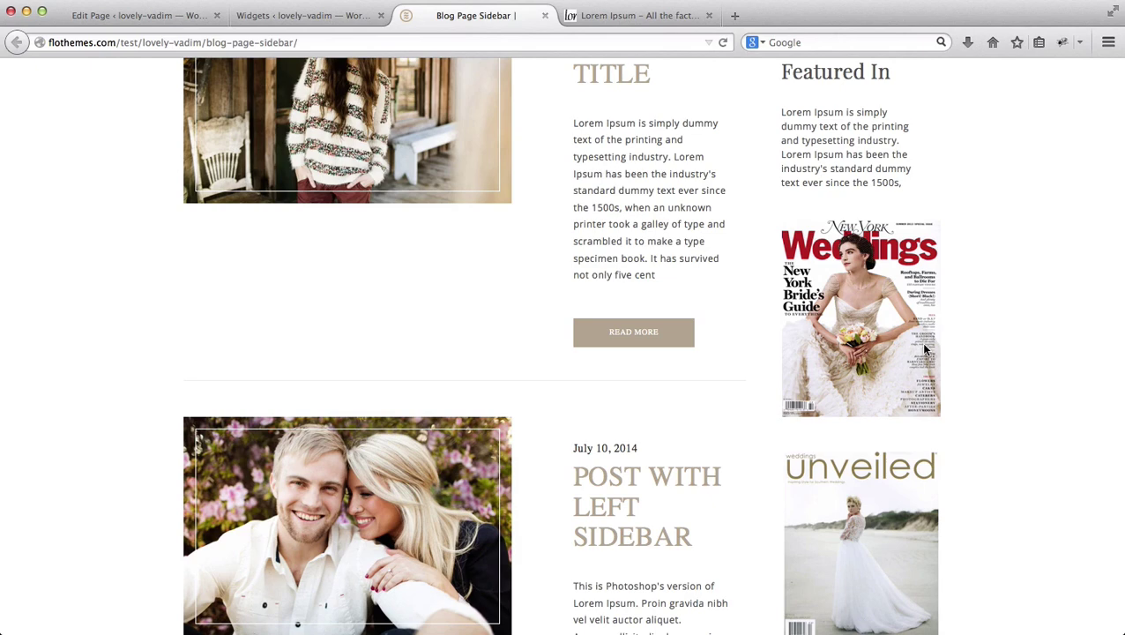
scroll(925, 350, "up", 3)
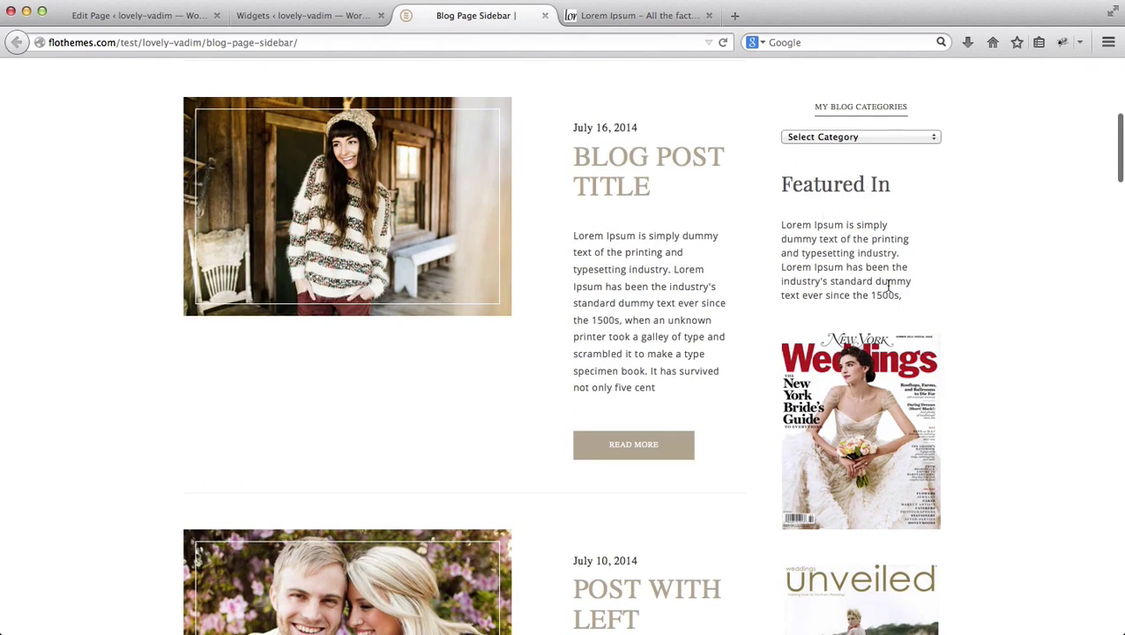
scroll(886, 286, "down", 20)
scroll(889, 291, "up", 15)
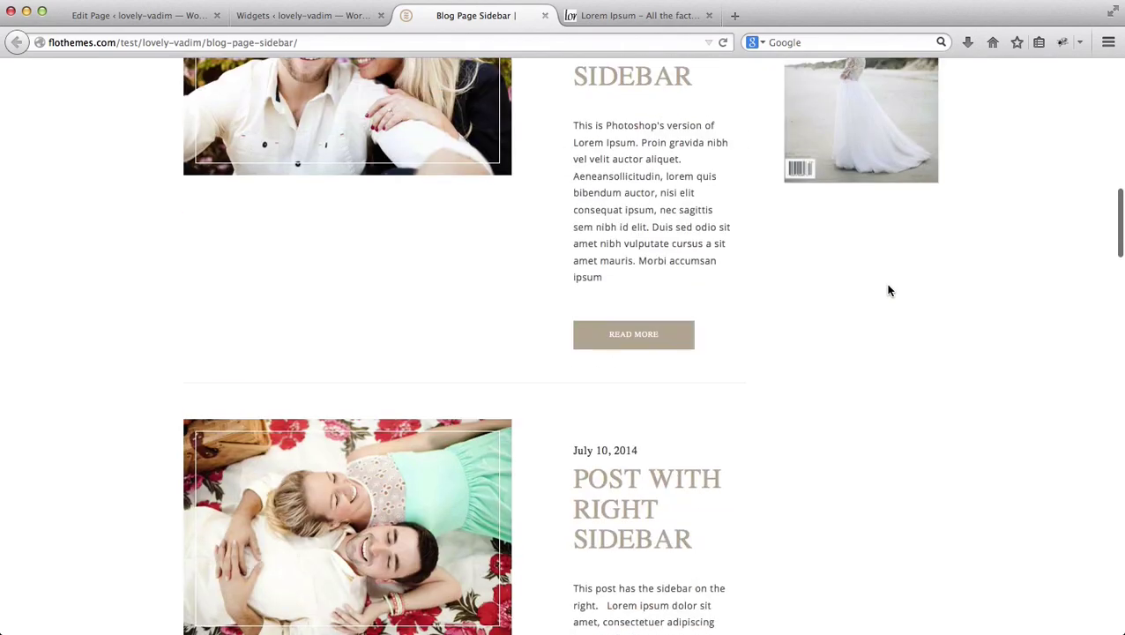
scroll(888, 291, "up", 20)
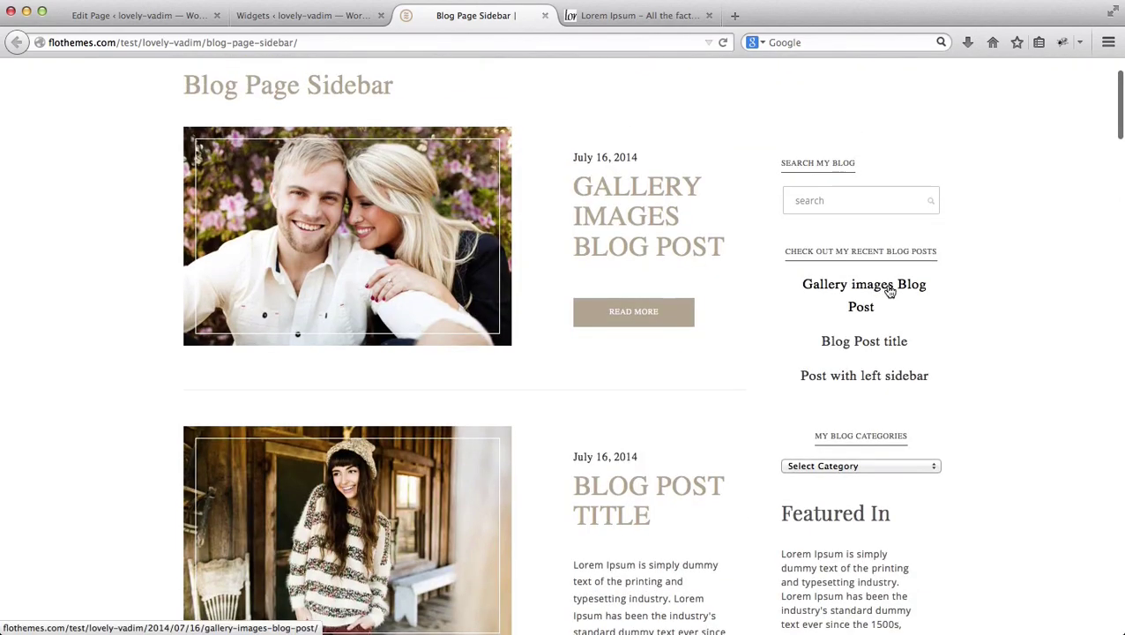
Step: Close the Edit Page browser tab and collapse the open Flo Images and Featured In Flo Text widgets
key("super+1")
key("super+w")
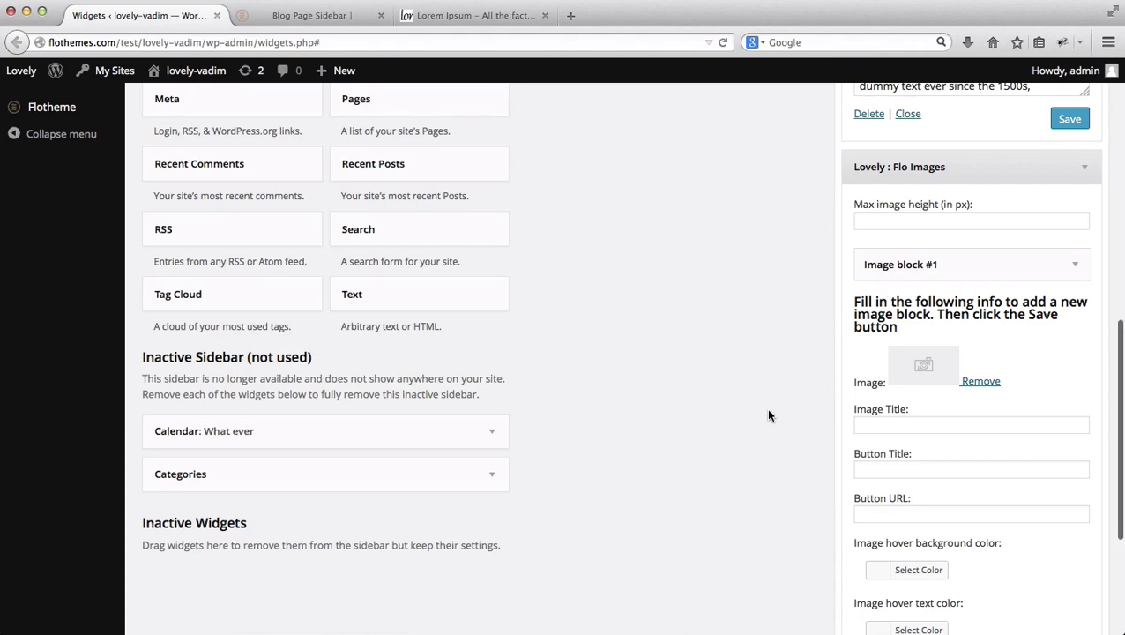
scroll(765, 407, "up", 3)
left_click(1087, 272)
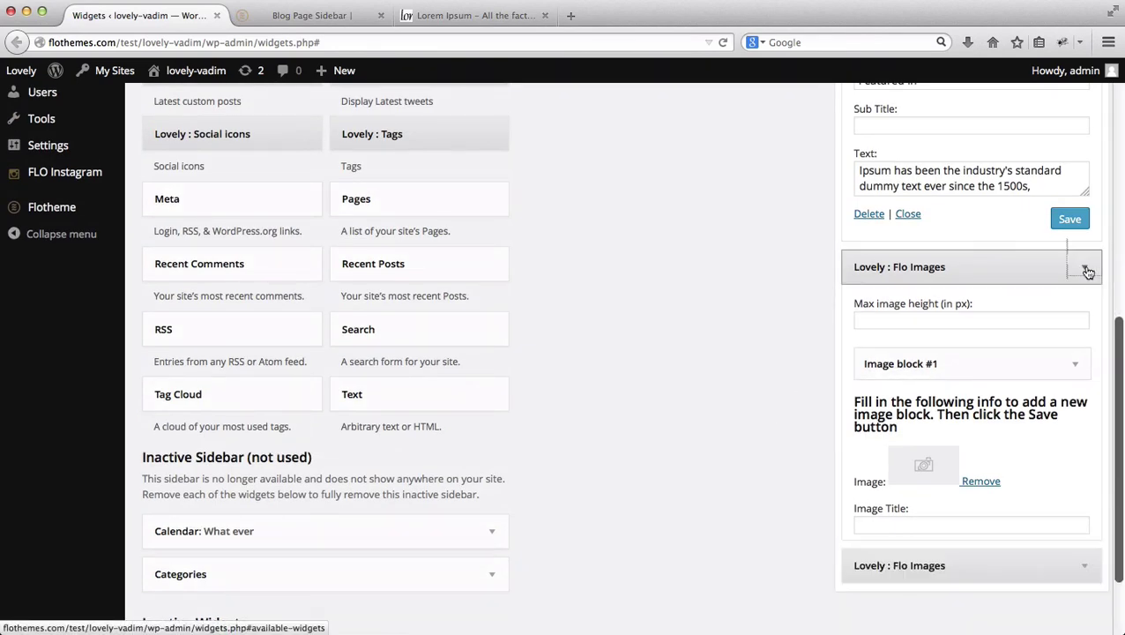
scroll(1097, 118, "up", 3)
left_click(1086, 164)
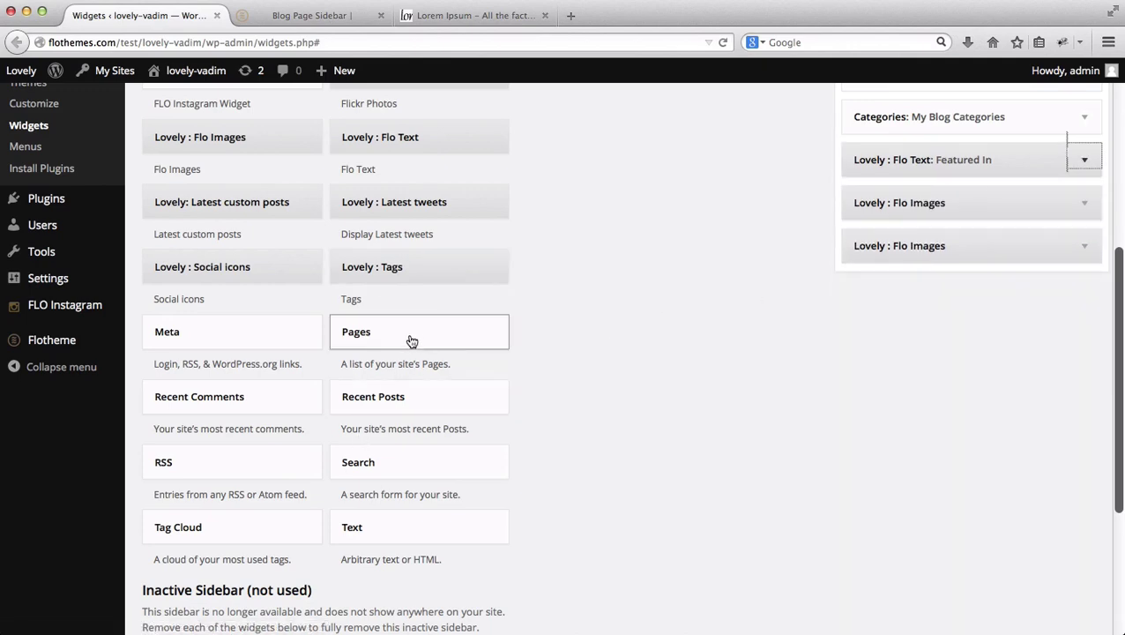
Step: Review the available widgets and add a Custom Menu widget at the end of Blog SideBard
scroll(394, 388, "up", 8)
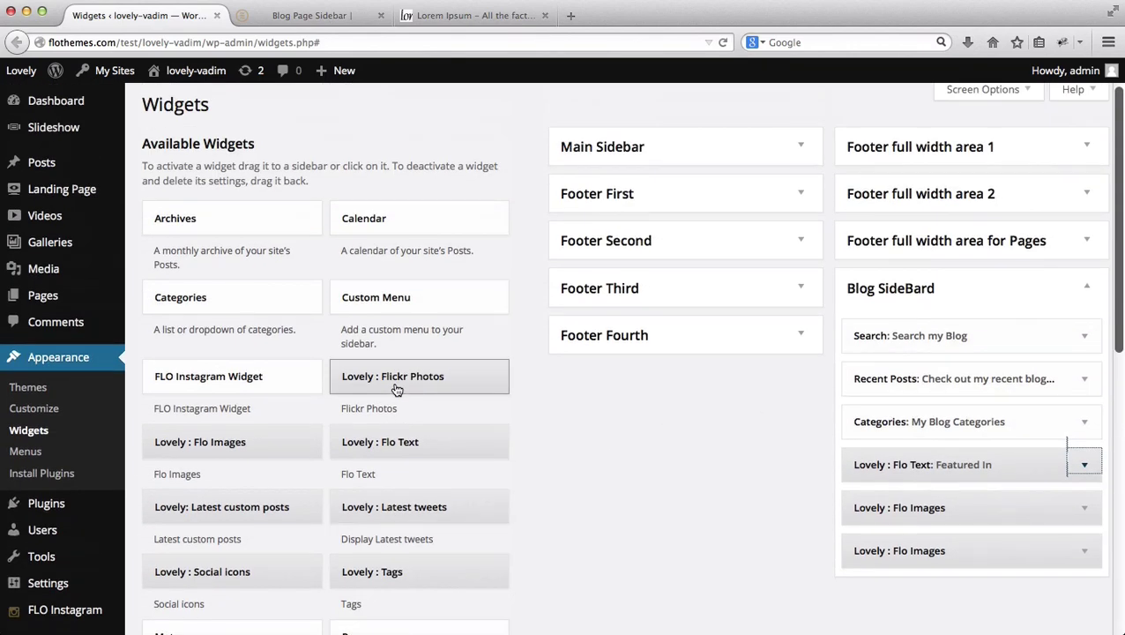
scroll(395, 388, "down", 7)
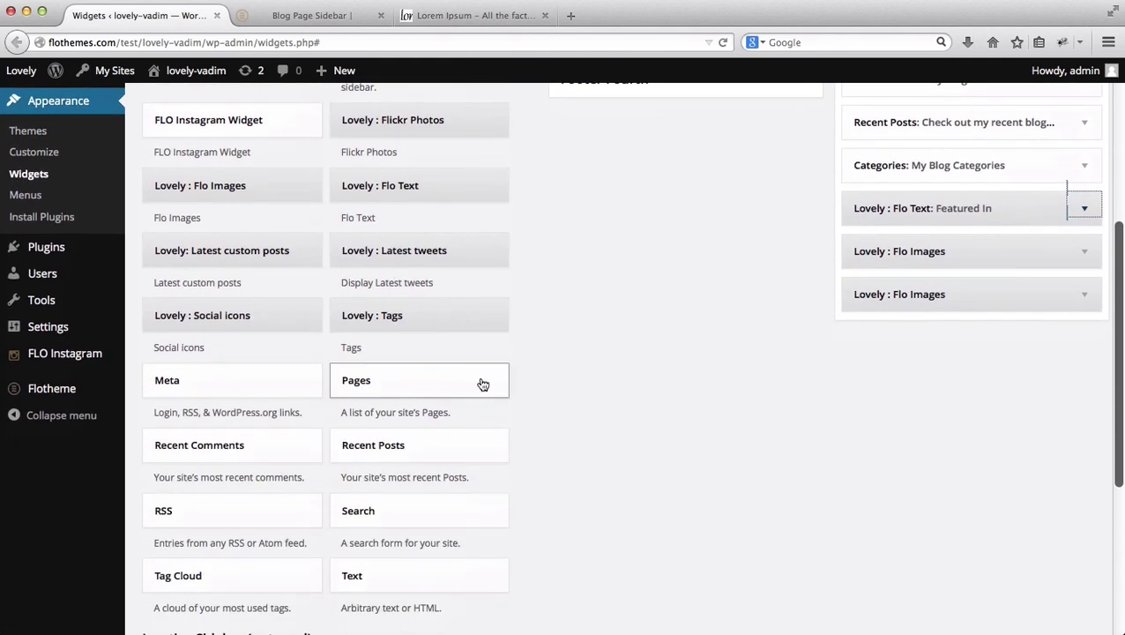
scroll(573, 419, "down", 2)
scroll(573, 419, "up", 5)
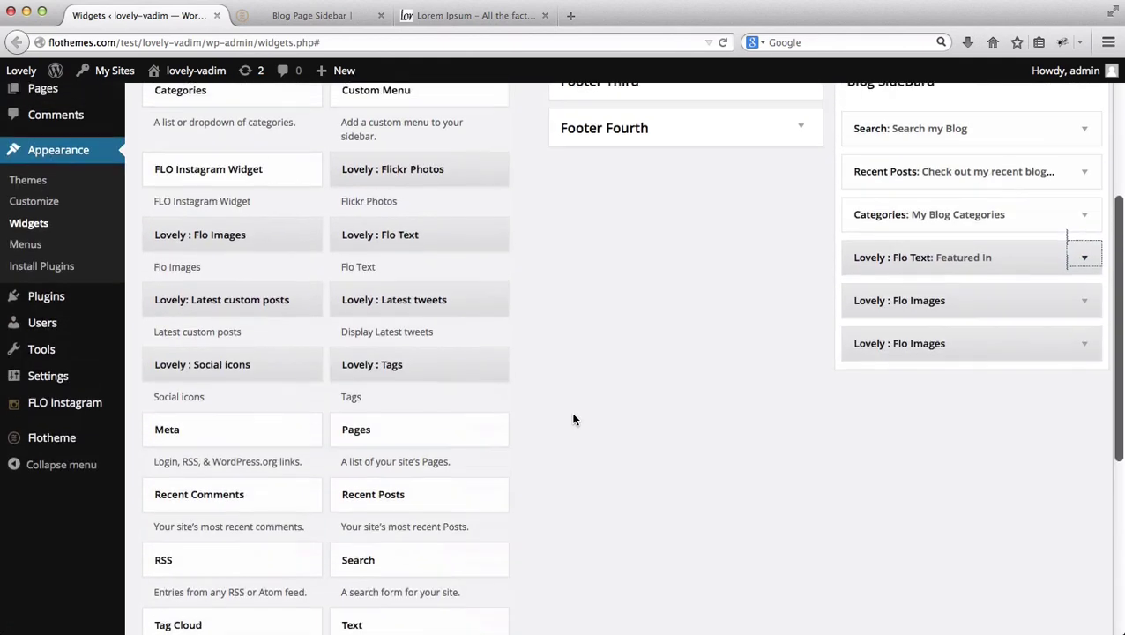
scroll(505, 410, "up", 4)
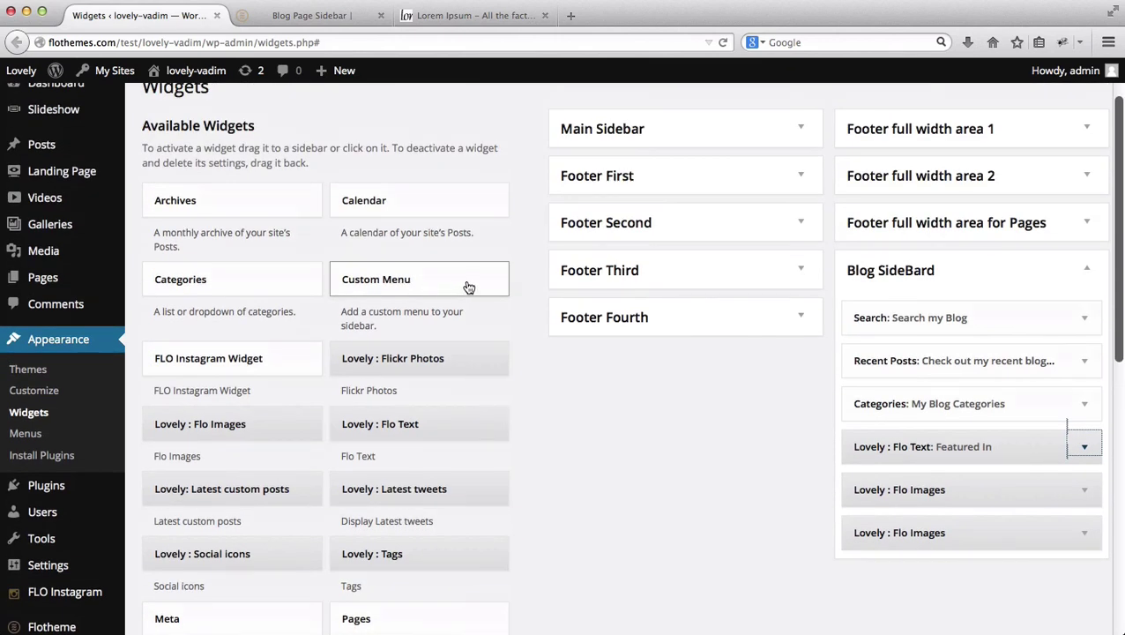
left_click_drag(468, 287, 1005, 582)
scroll(1003, 582, "down", 5)
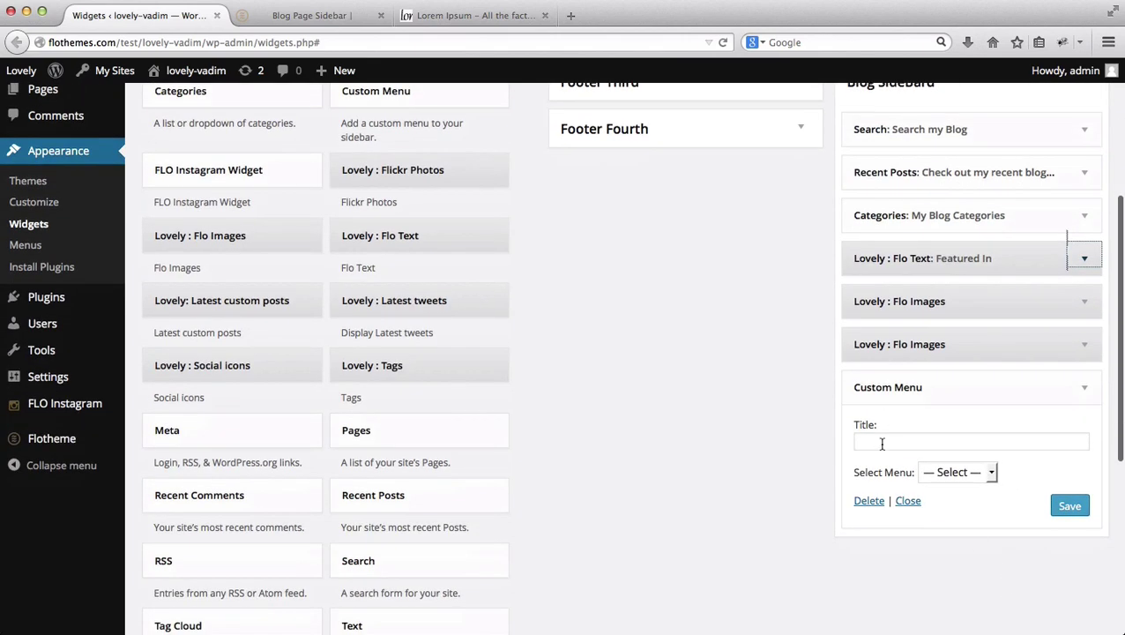
Step: Title the new widget Custom Menu and select Main menu as its menu
left_click(881, 443)
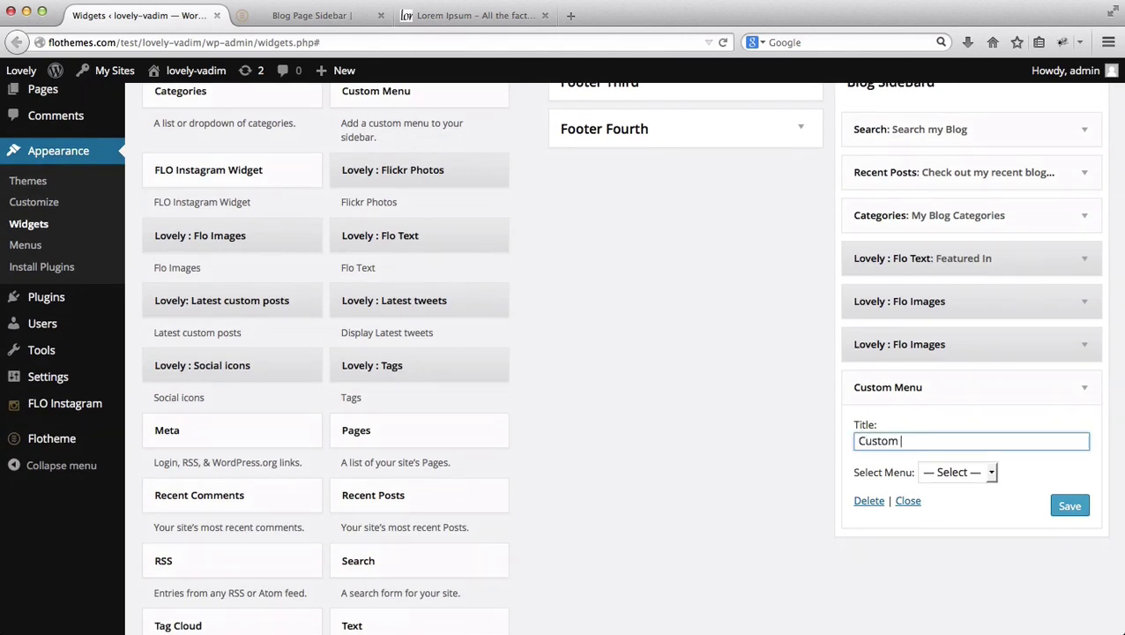
left_click(955, 473)
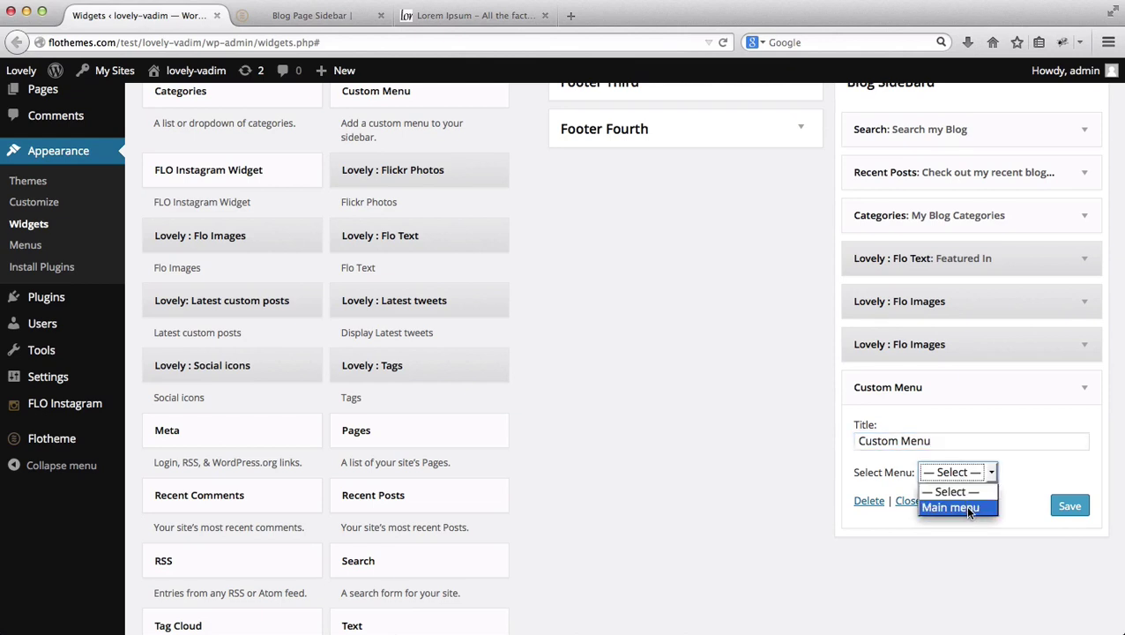
left_click(965, 507)
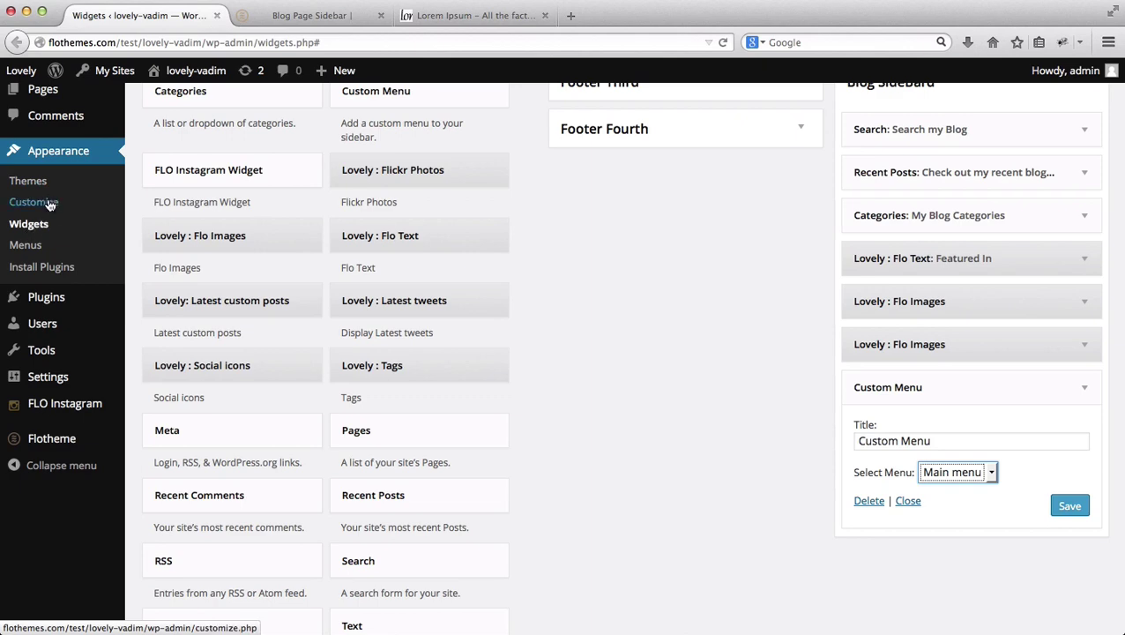
Step: Open the Menus admin page in a separate browser tab and create a new menu named Side Bar Menu
left_click(33, 252)
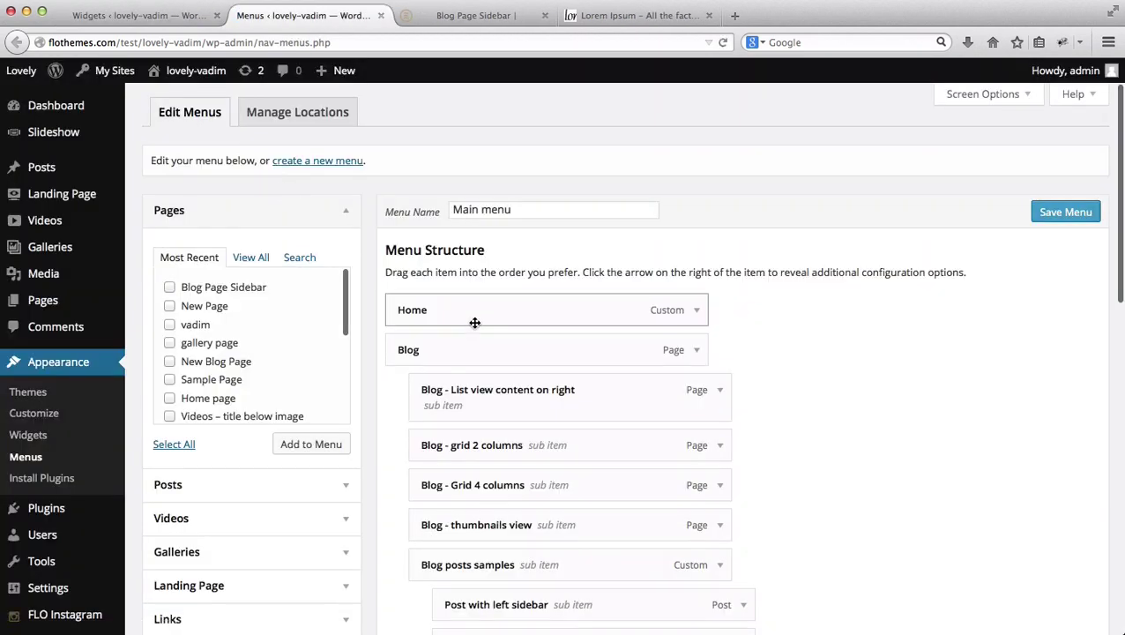
scroll(509, 247, "down", 5)
scroll(508, 249, "down", 6)
scroll(508, 249, "up", 10)
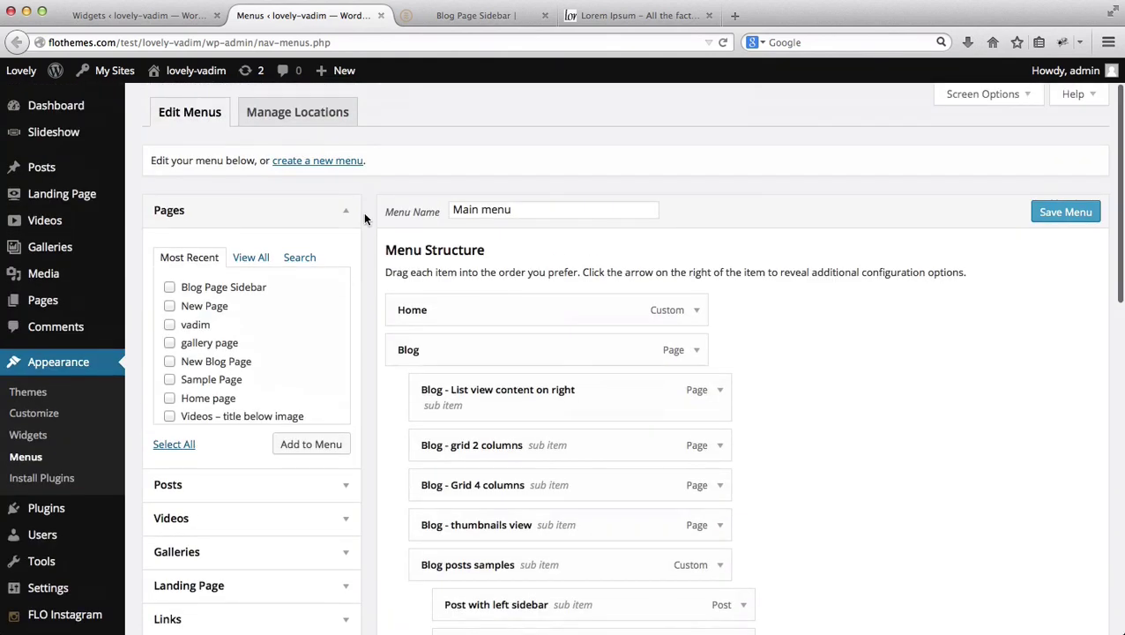
left_click(303, 164)
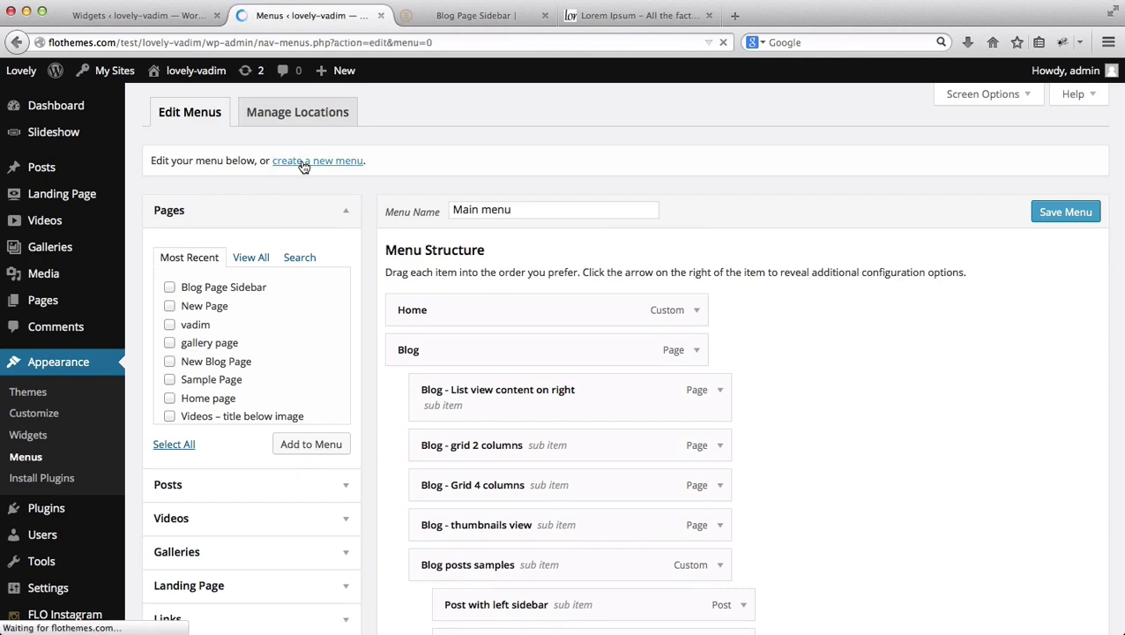
type("S")
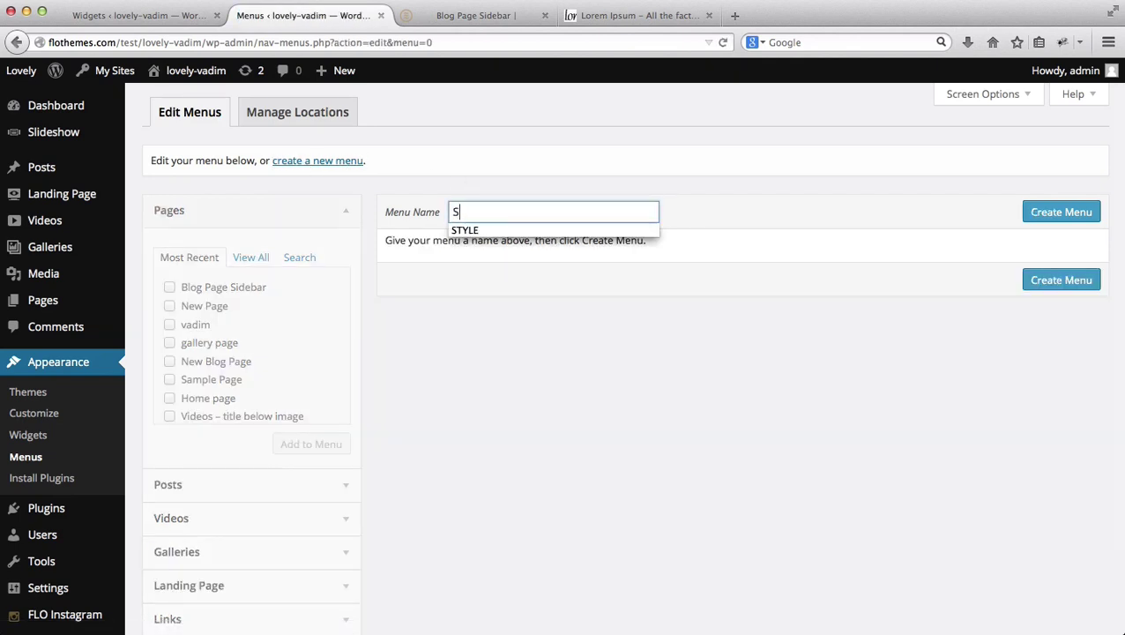
type("ide Ba")
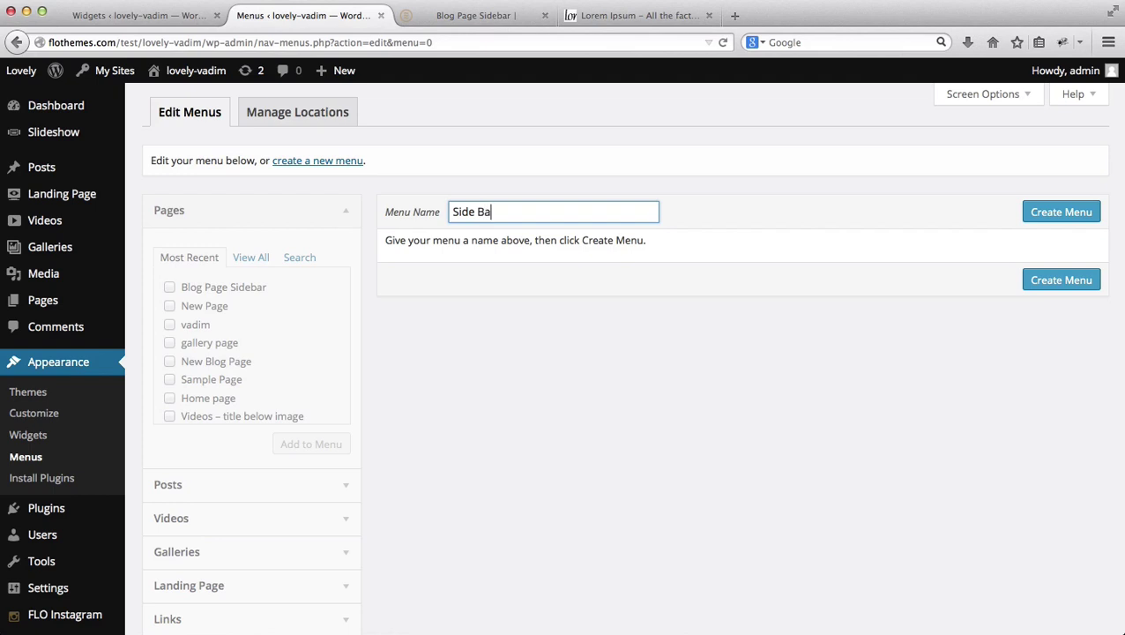
type("r Menu")
left_click(1064, 220)
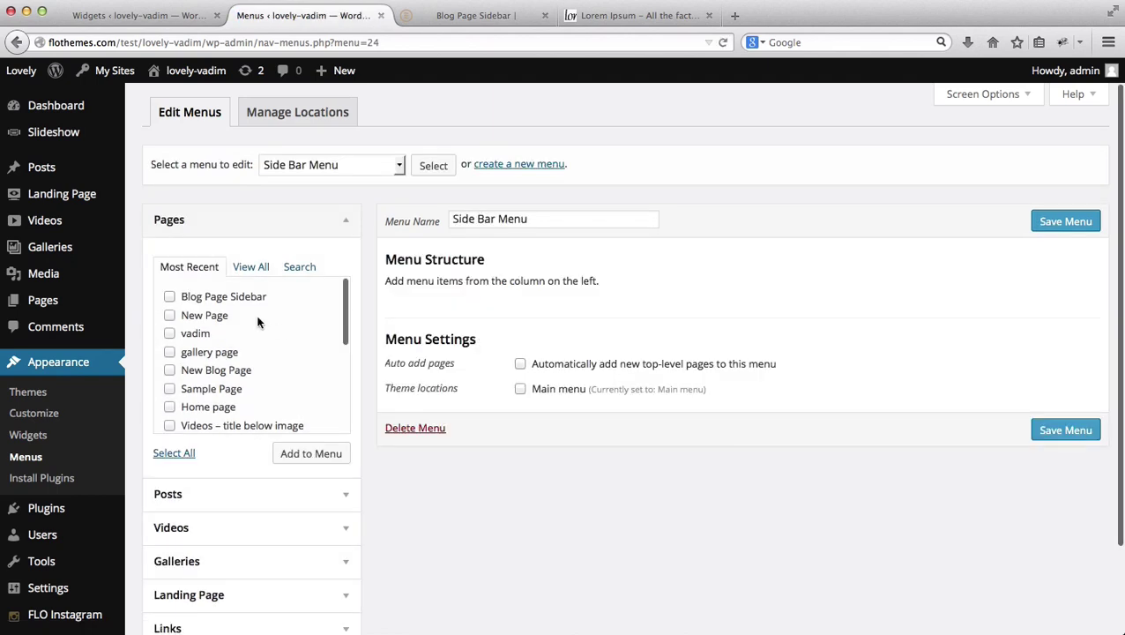
Step: Add the Blog Page Sidebar, New Page and gallery page pages to the Side Bar Menu
left_click(170, 297)
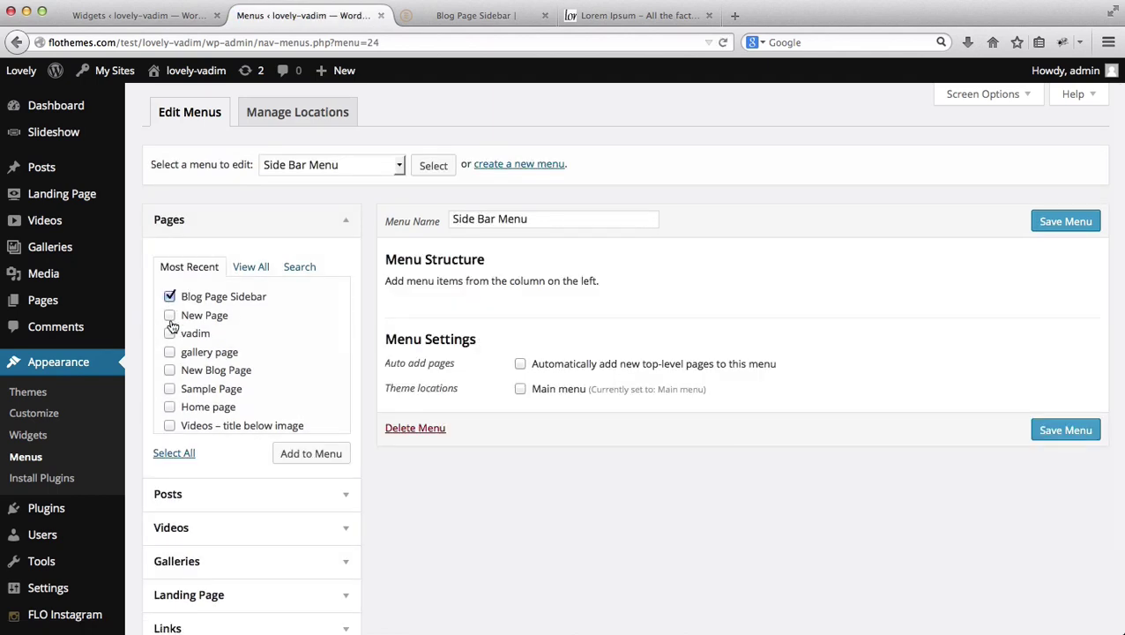
left_click(170, 315)
left_click(170, 352)
left_click(300, 455)
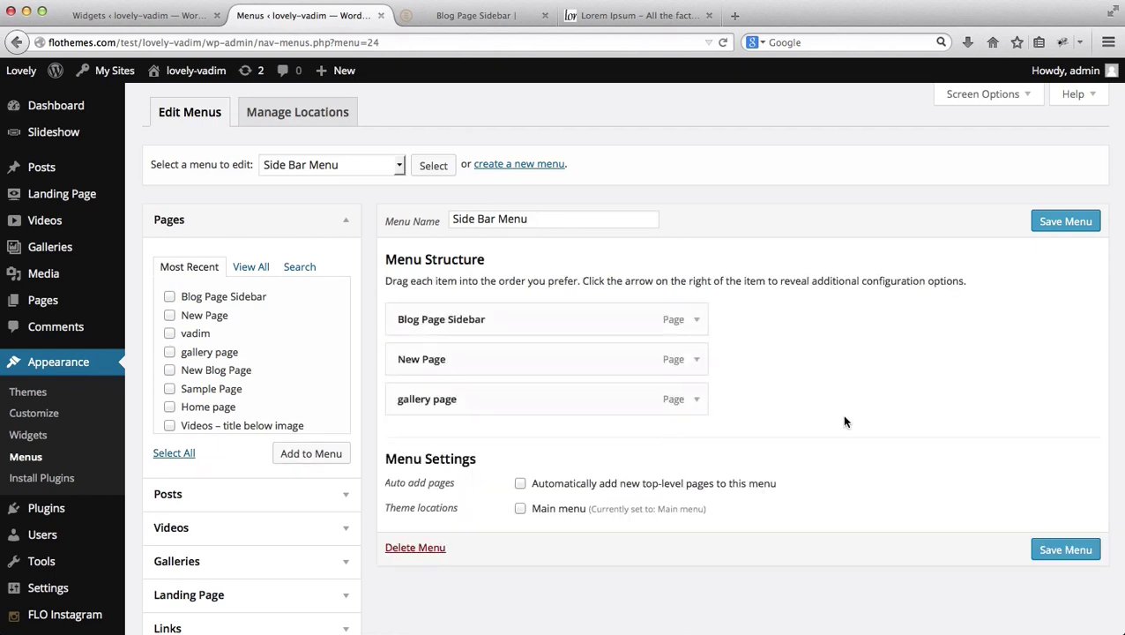
Step: Save the Side Bar Menu and reload the Widgets admin page so the new menu can be chosen
left_click(1066, 550)
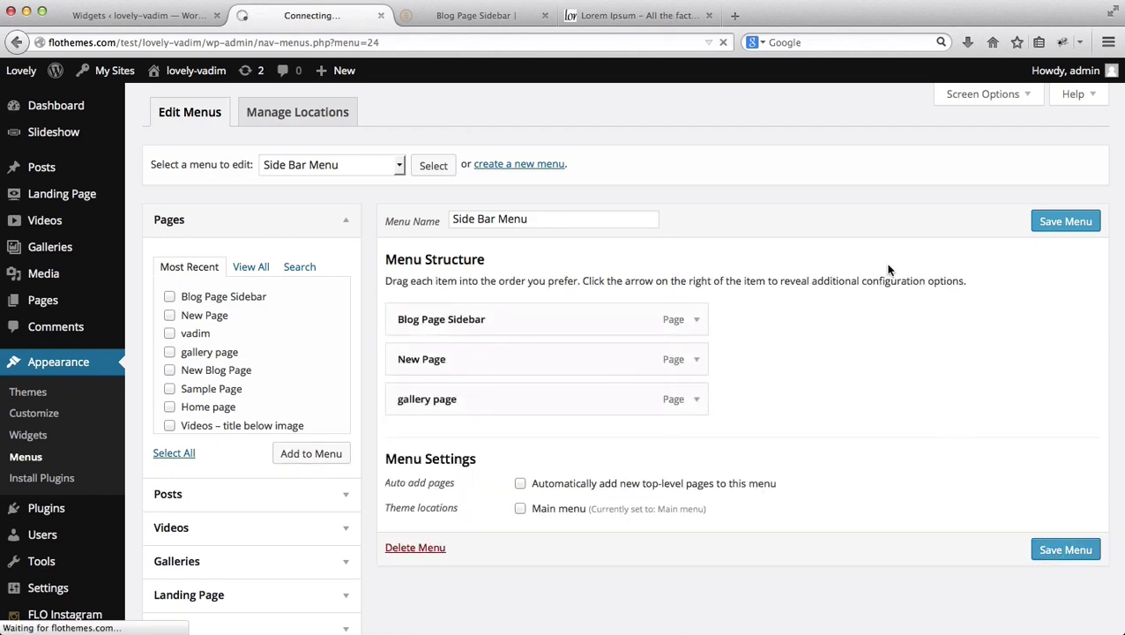
key("ctrl+shift+Tab")
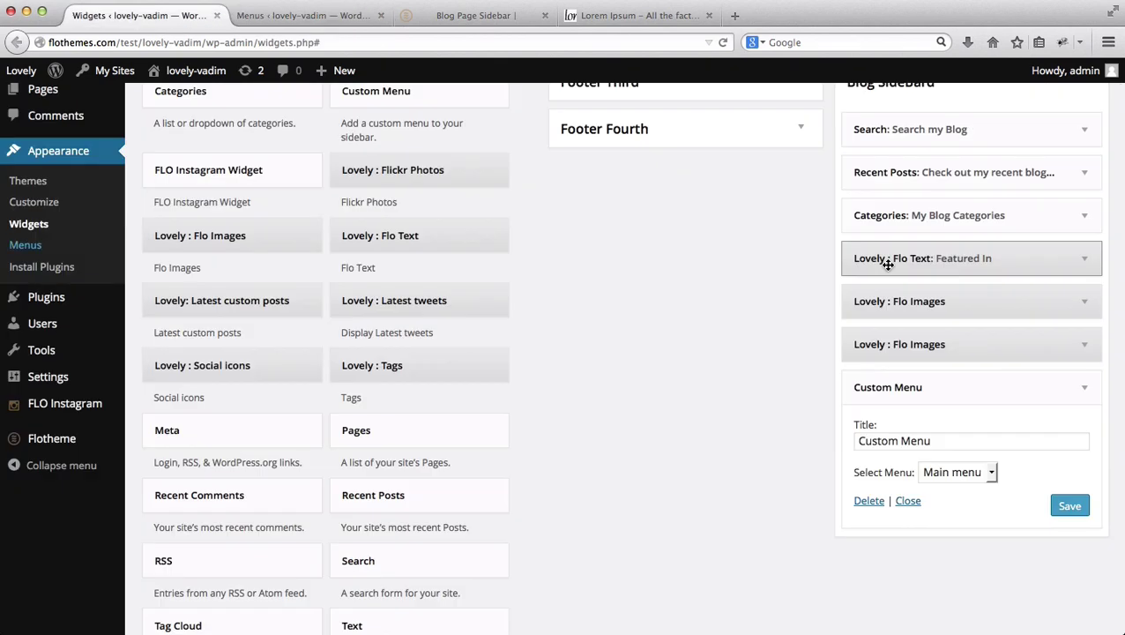
key("ctrl+r")
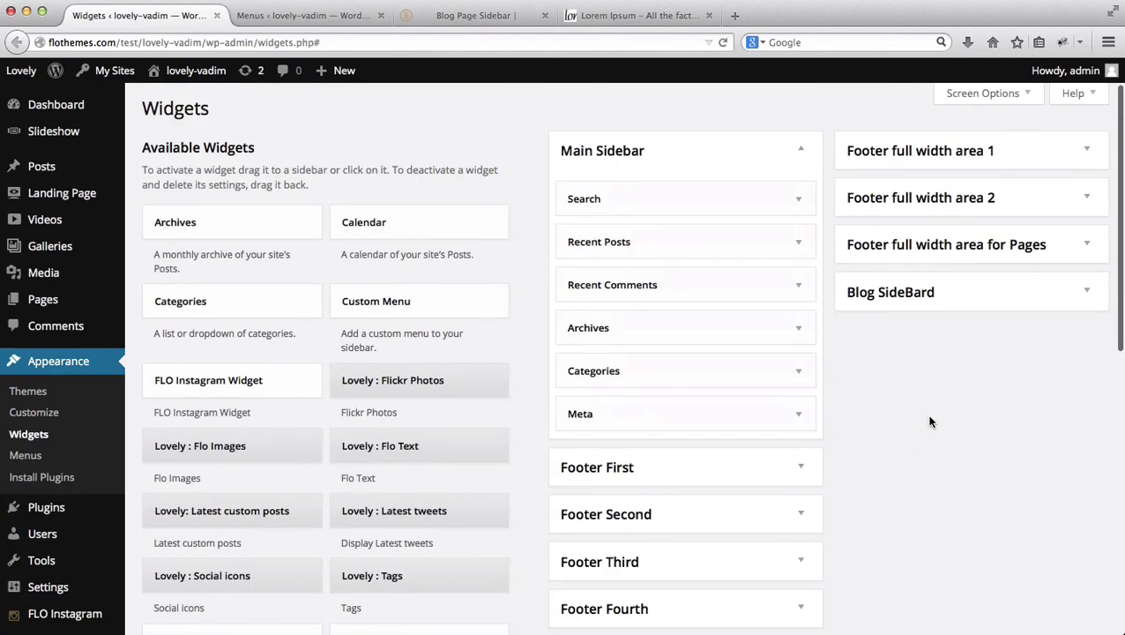
Step: Set the Custom Menu widget in Blog SideBard to use Side Bar Menu, leave its title blank and save it
left_click(1086, 291)
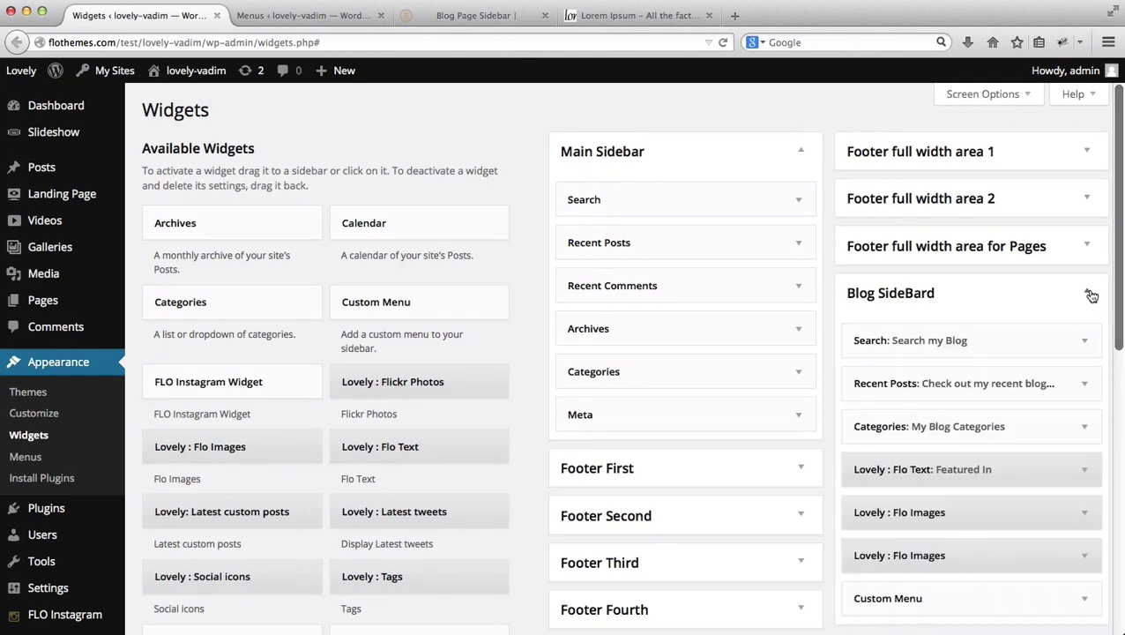
scroll(1090, 295, "down", 3)
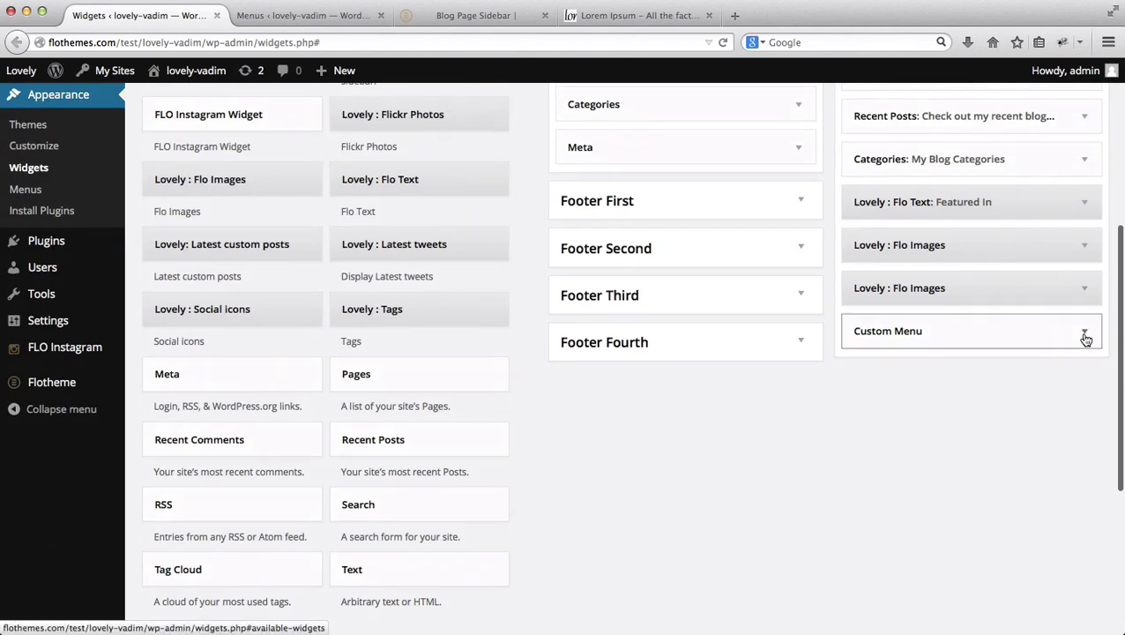
left_click(1085, 337)
left_click(1005, 416)
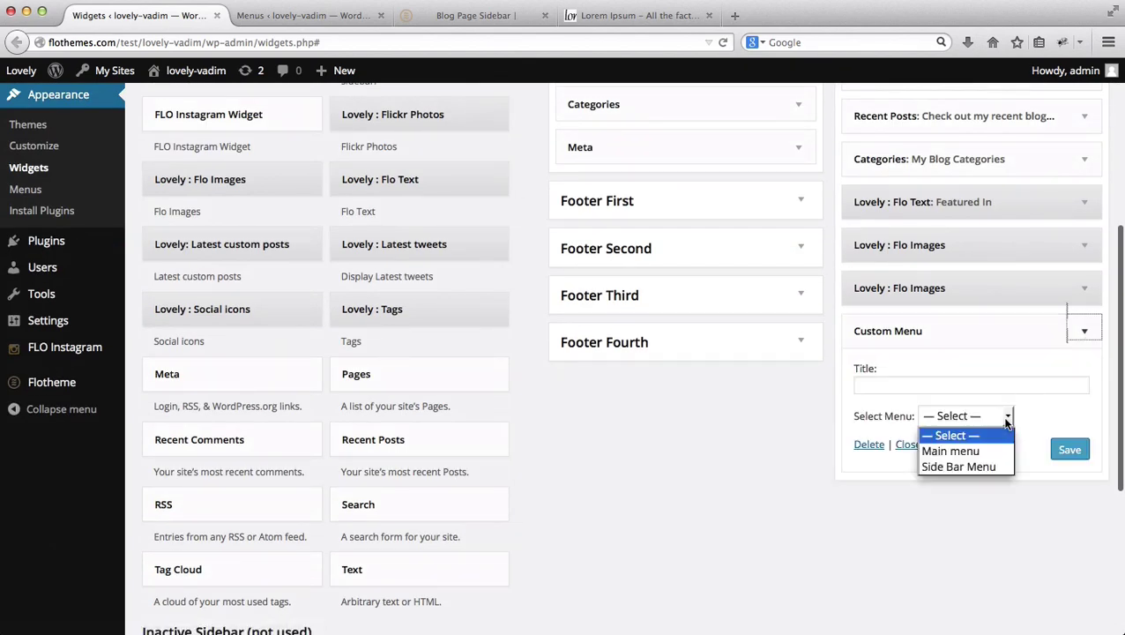
left_click(962, 467)
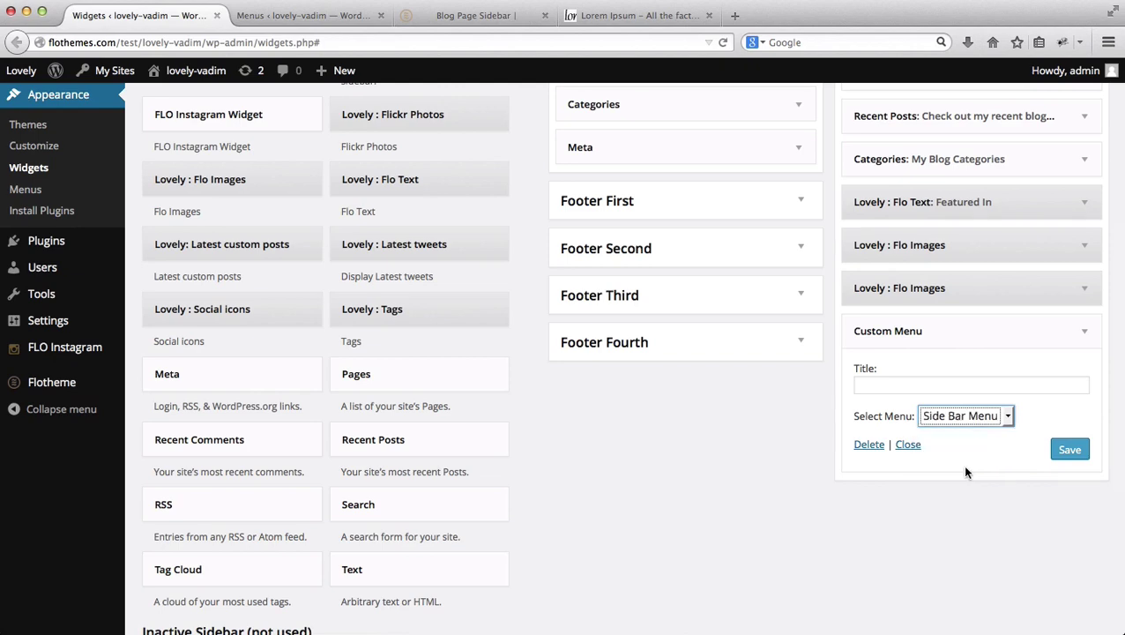
left_click(871, 385)
left_click(1070, 450)
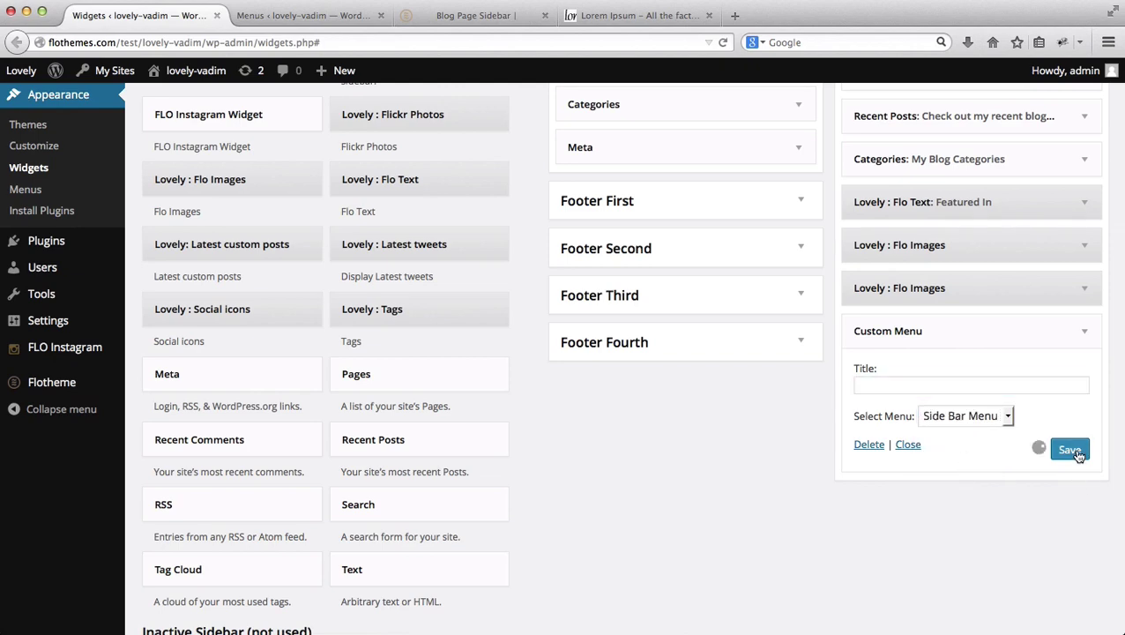
Step: Reload the live Blog Page Sidebar page and check how the sidebar widgets and custom menu are displayed
key("ctrl+shift+Tab")
key("ctrl+shift+Tab")
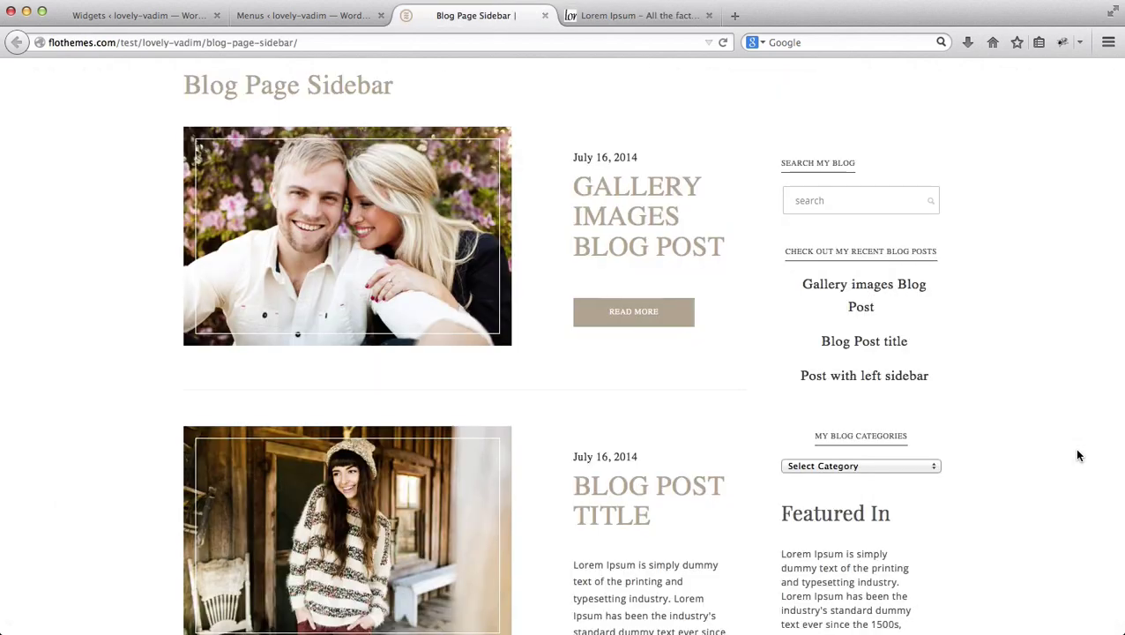
key("super+r")
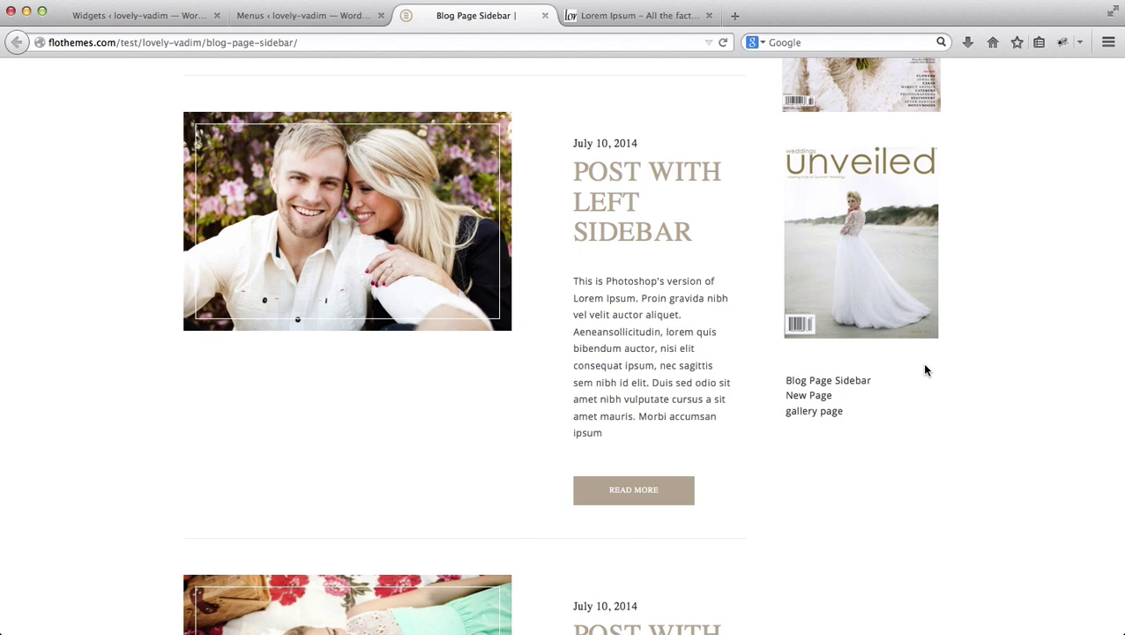
scroll(924, 370, "down", 2)
scroll(924, 370, "up", 5)
scroll(924, 370, "up", 8)
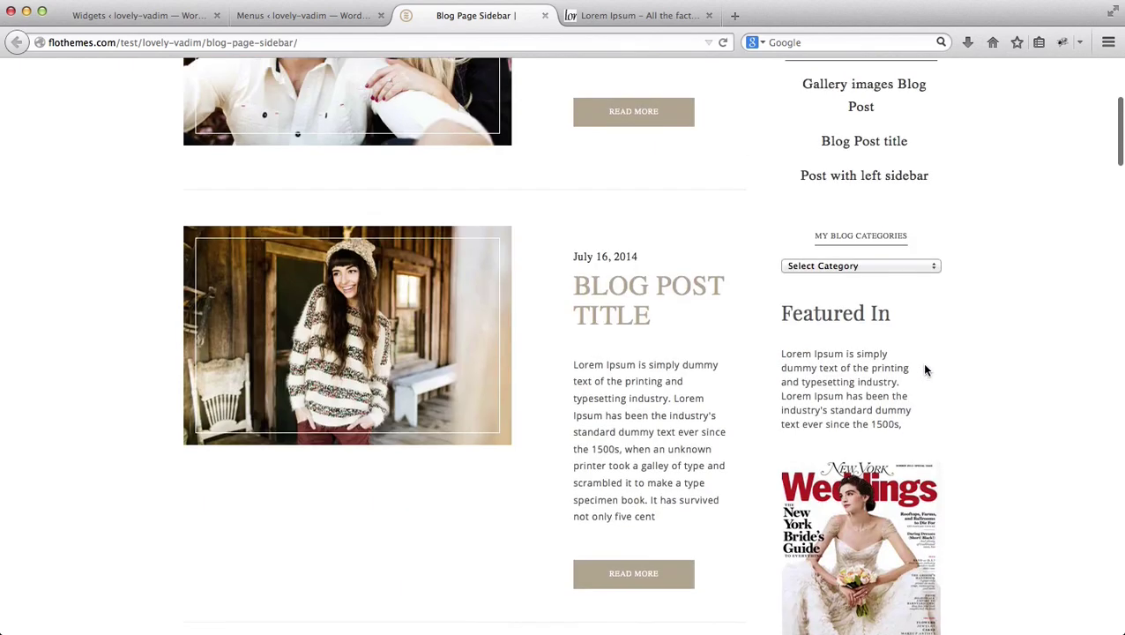